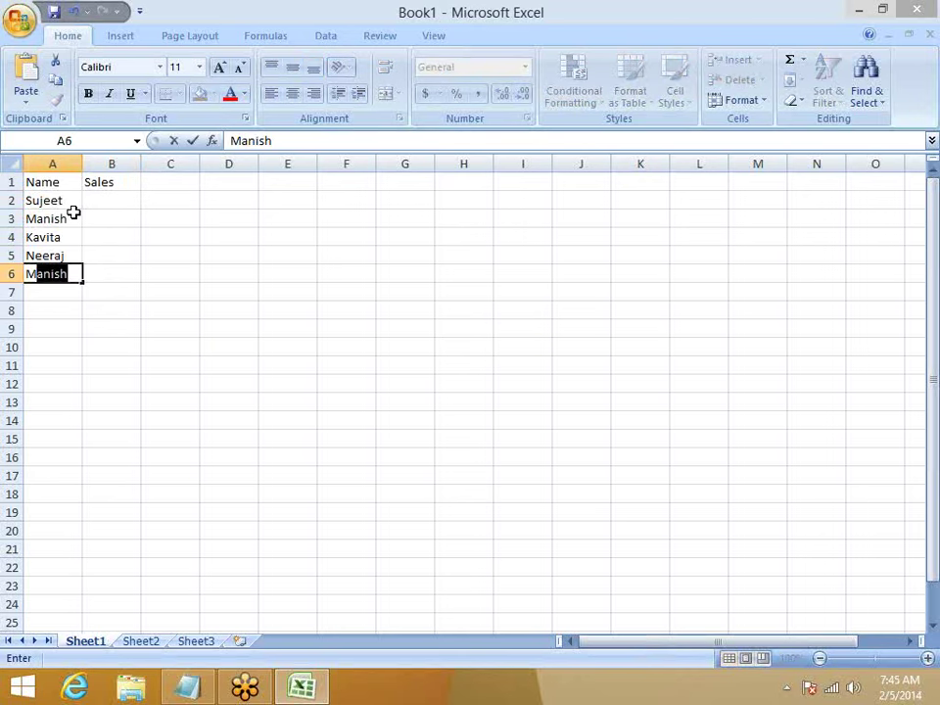
Enter the fifth name in A6 and fill the list of names down column A to row 228
text(ani)
key(BackSpace)
key(Return)
click(62, 186)
drag(62, 199, 84, 644)
key(ctrl+Home)
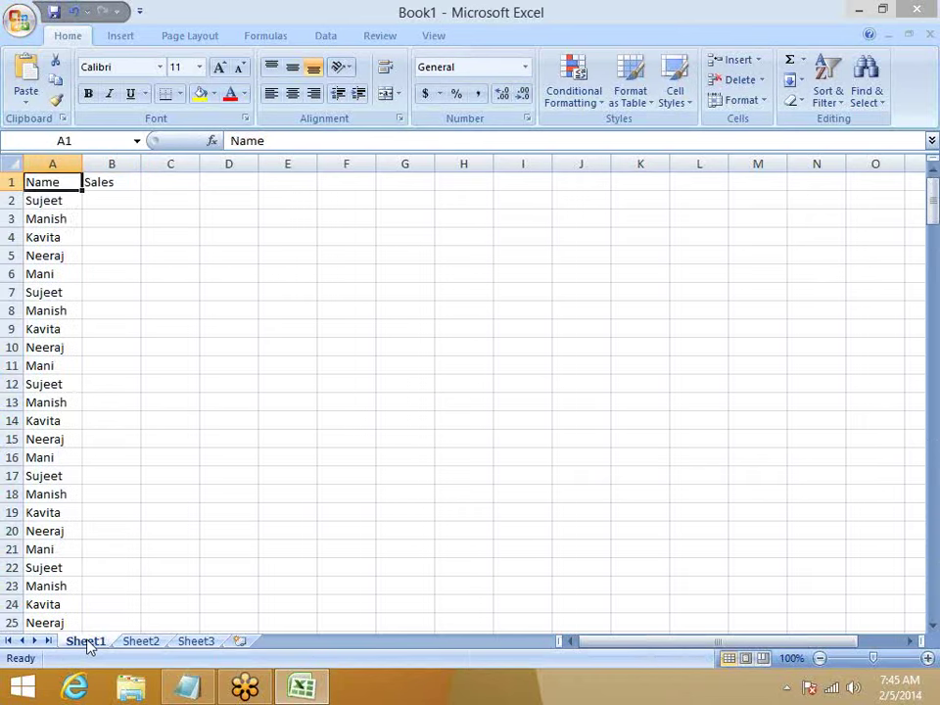
Enter the formula =RANDBETWEEN(10,90) in cell B2 under the Sales heading
key(Right)
key(Down)
text(=ra)
key(Down)
key(Down)
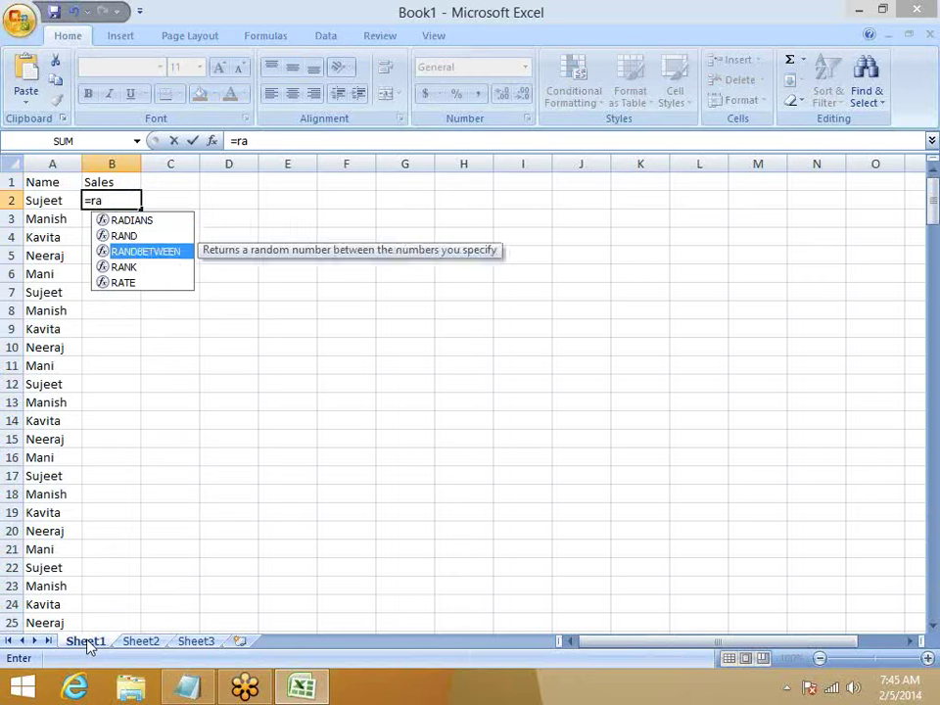
key(Tab)
text(10,90)
key(Return)
Fill the random sales formula down column B to row 228, alongside the last name
key(Left)
key(ctrl+Down)
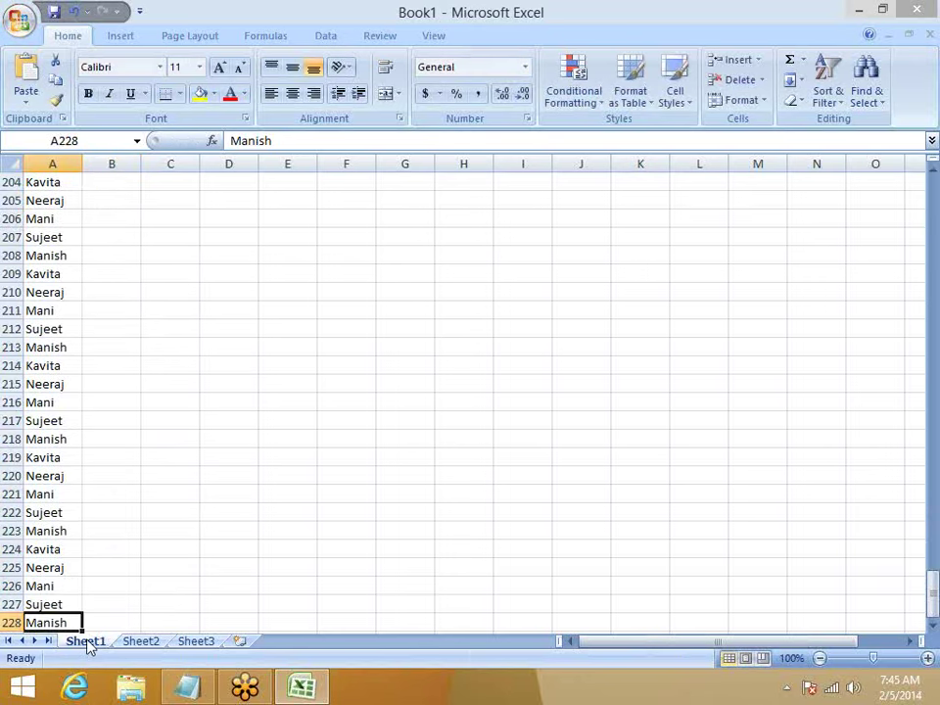
key(Right)
key(ctrl+shift+Up)
key(ctrl+d)
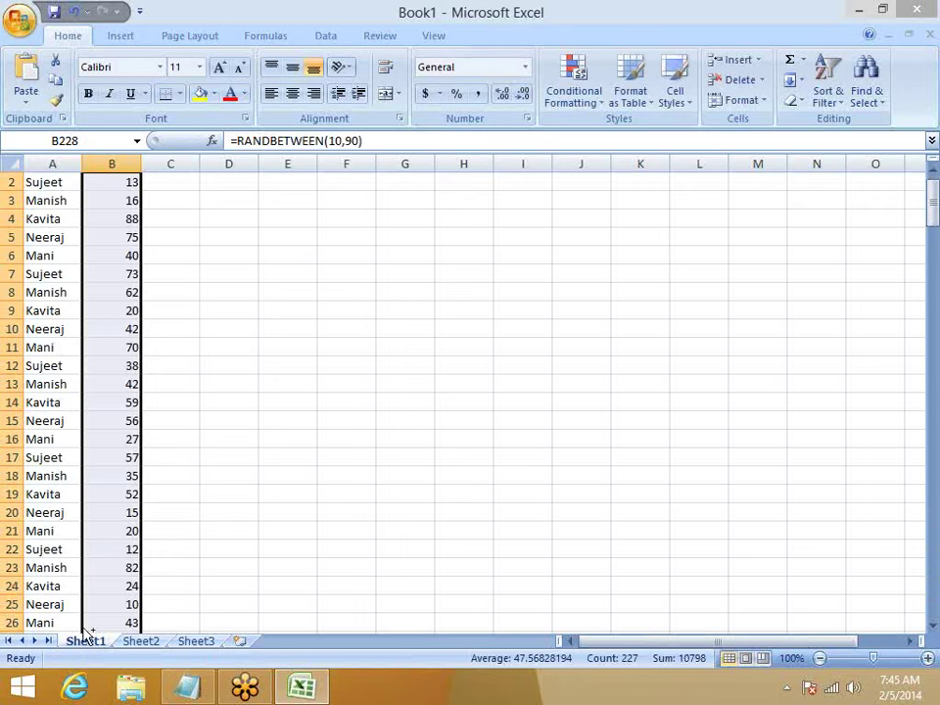
key(ctrl+c)
key(Escape)
key(ctrl+Up)
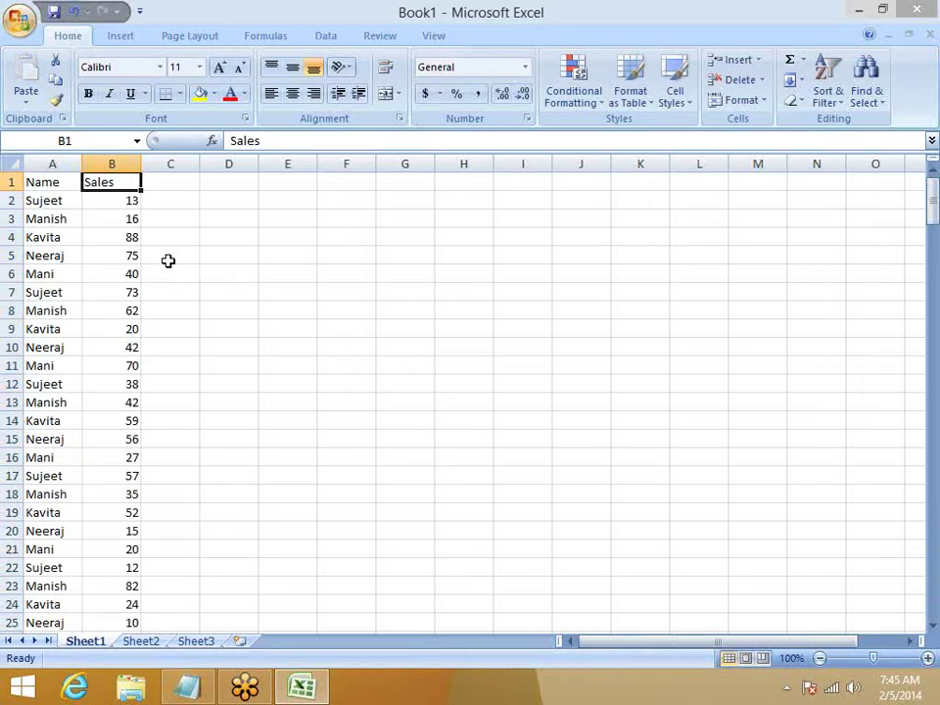
Insert a PivotTable from A1:B228 on a new worksheet, with Name as row labels and Sales summed as values
key(Left)
key(ctrl+shift+End)
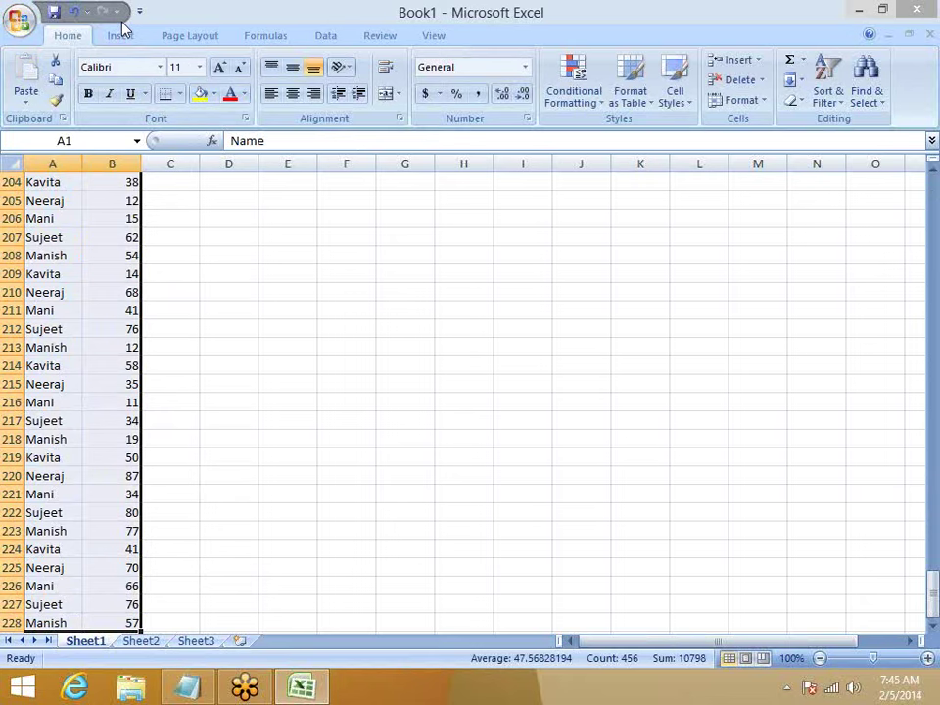
click(118, 36)
click(31, 96)
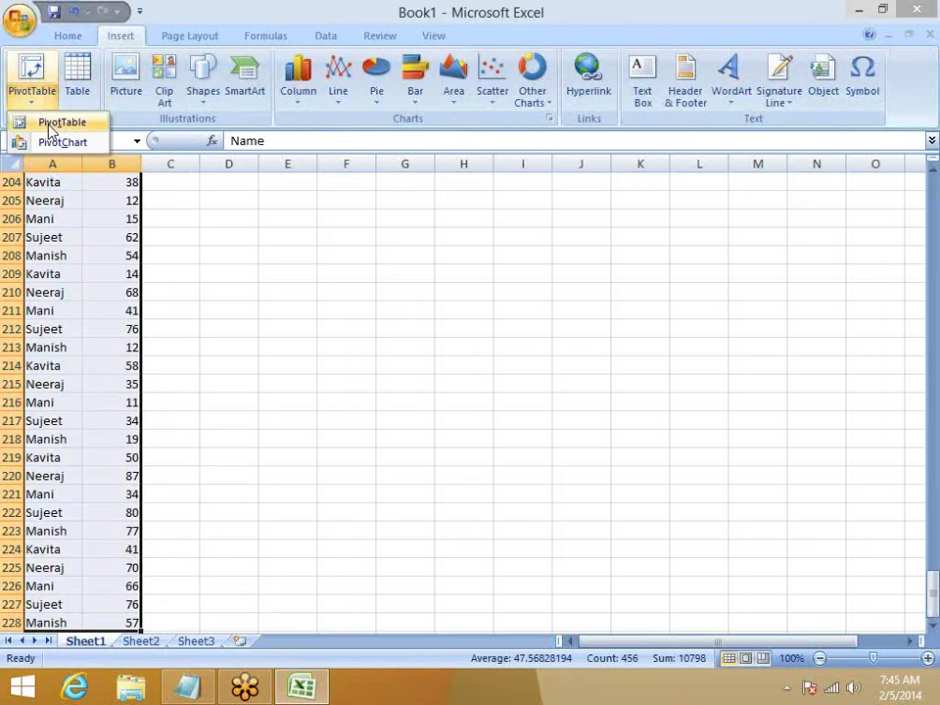
click(49, 122)
click(527, 430)
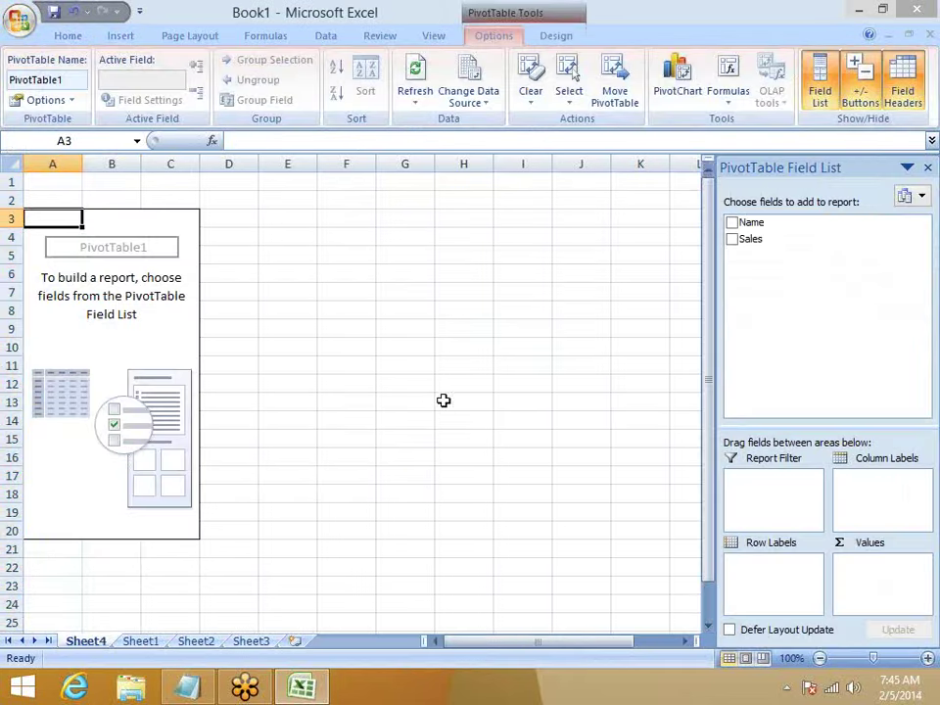
drag(762, 224, 780, 578)
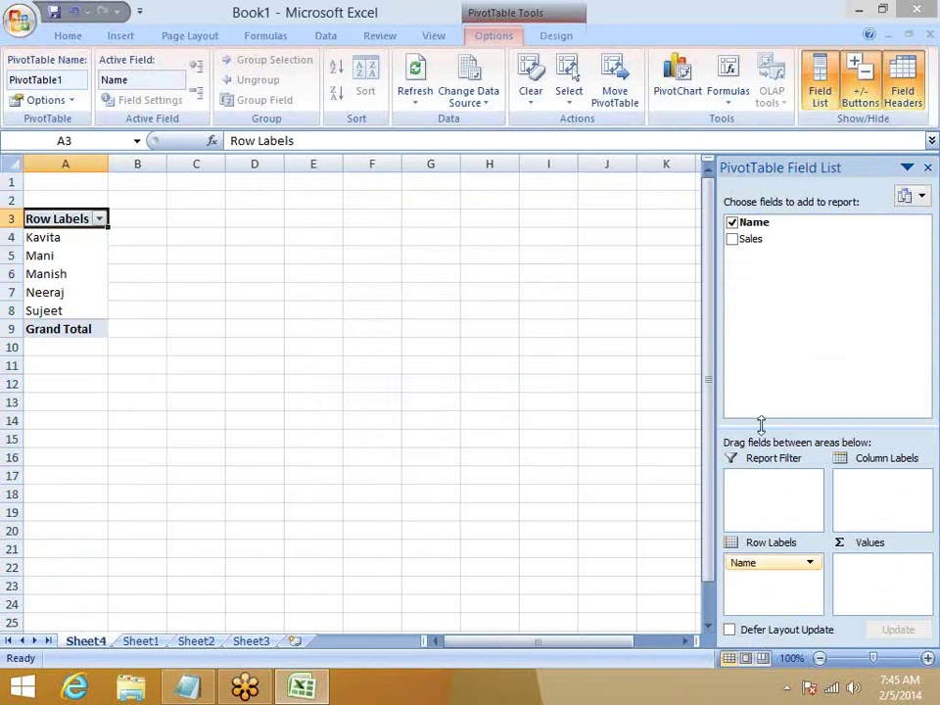
drag(749, 245, 878, 583)
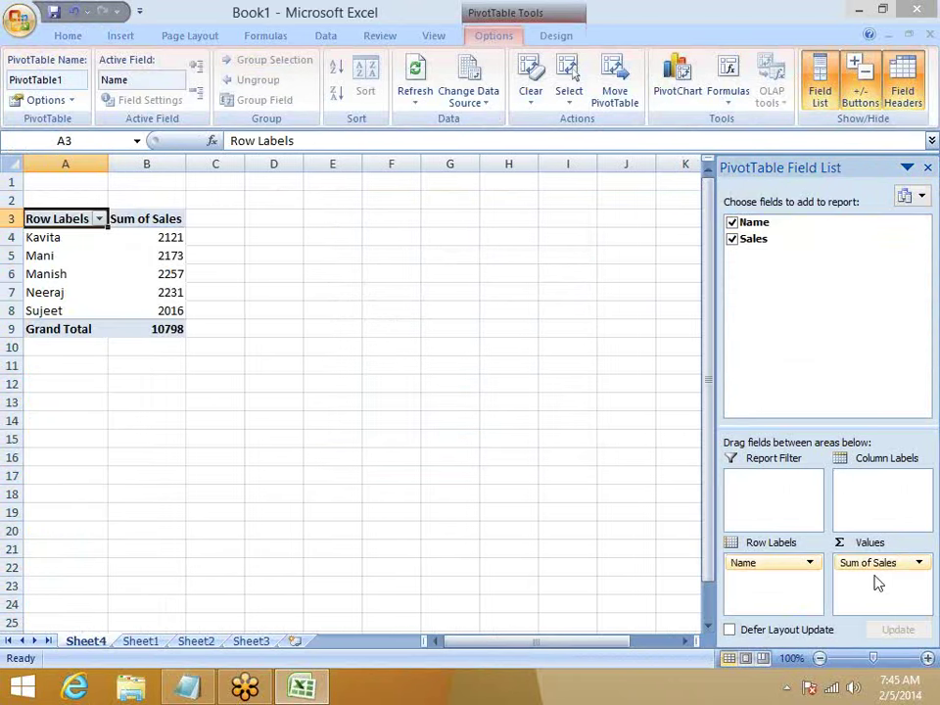
Add the Sales field to the PivotTable values two more times and remove both copies again
drag(754, 240, 905, 585)
drag(743, 248, 862, 587)
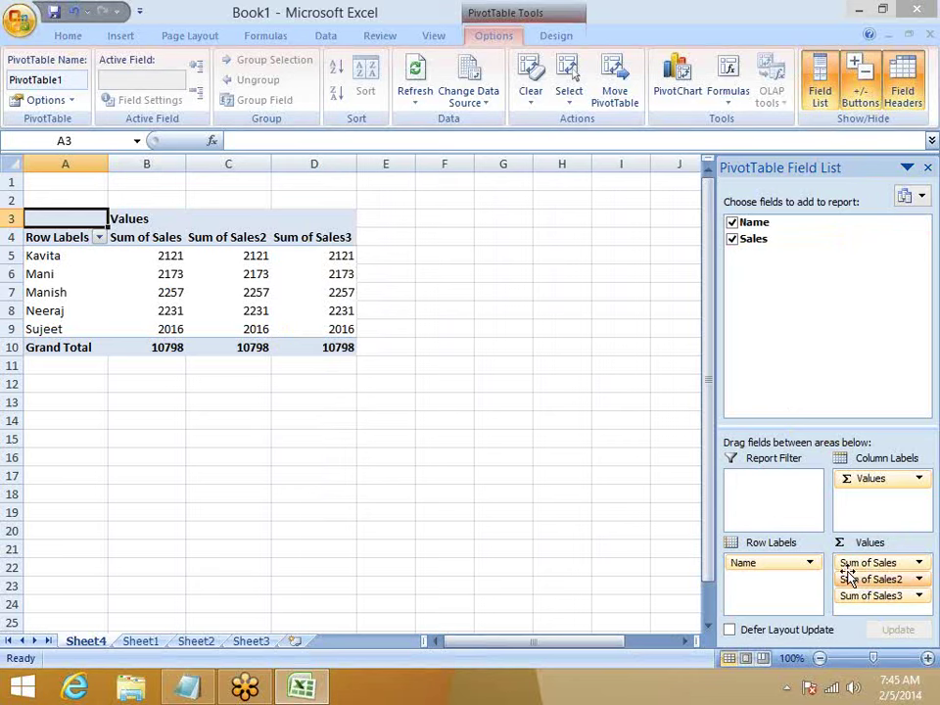
drag(161, 256, 333, 255)
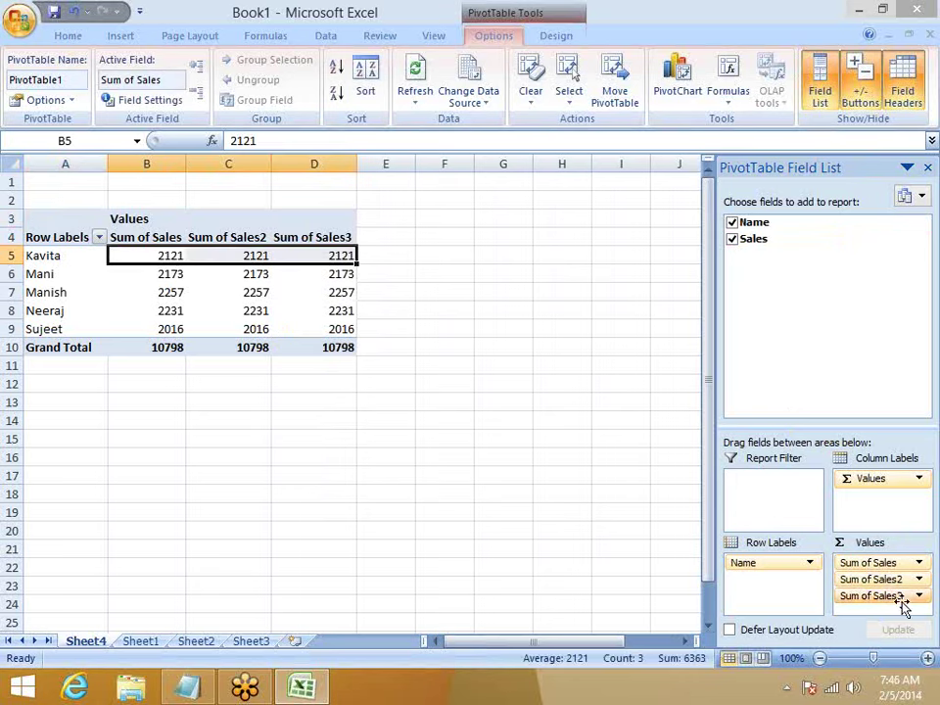
drag(899, 597, 851, 372)
drag(876, 579, 856, 406)
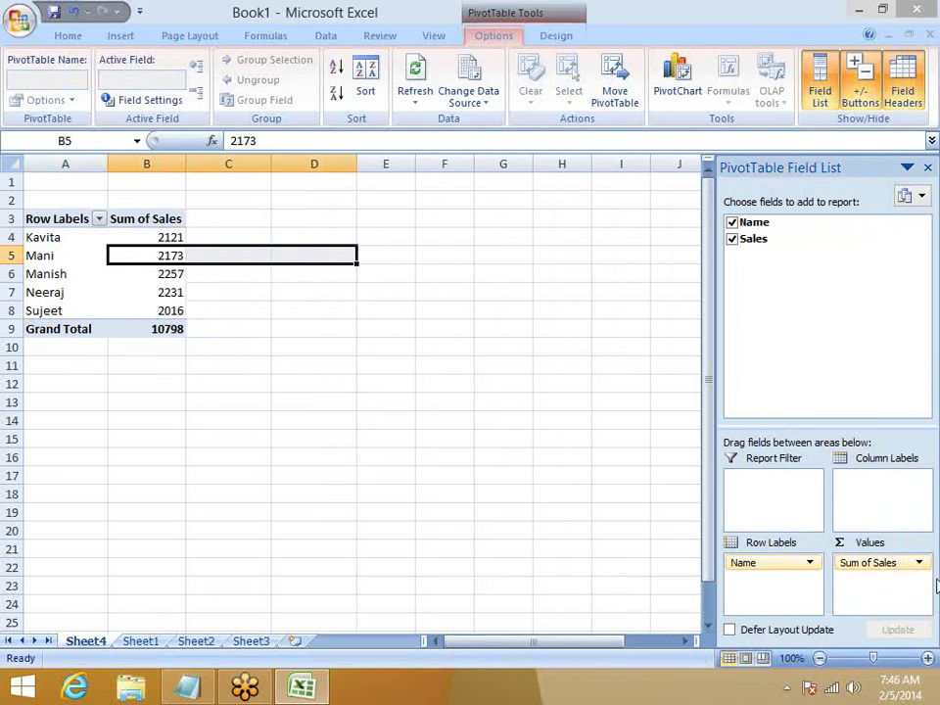
click(918, 563)
click(891, 545)
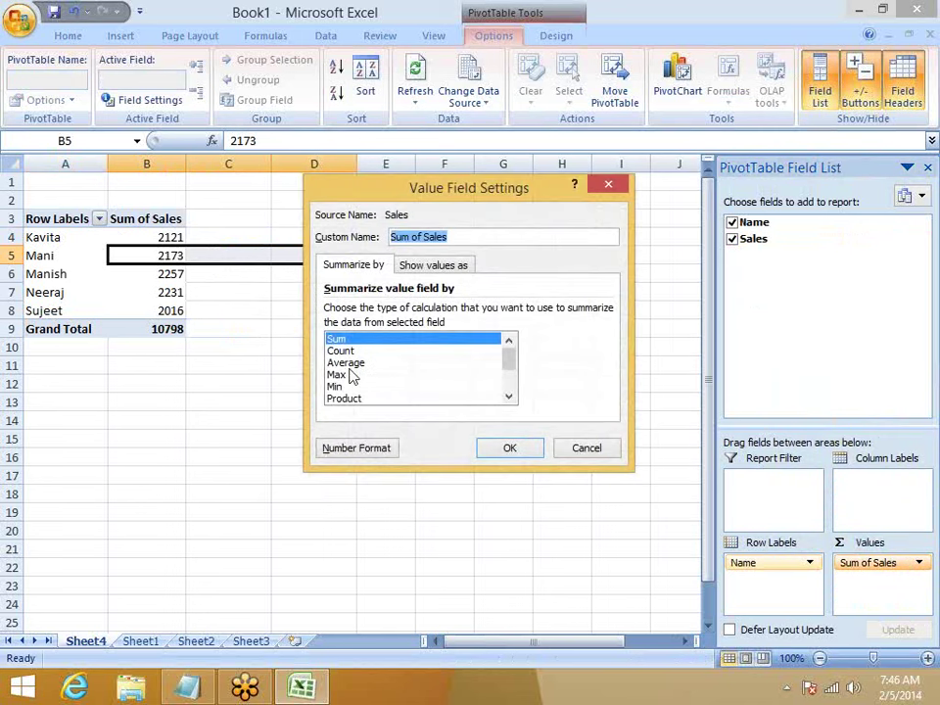
click(423, 265)
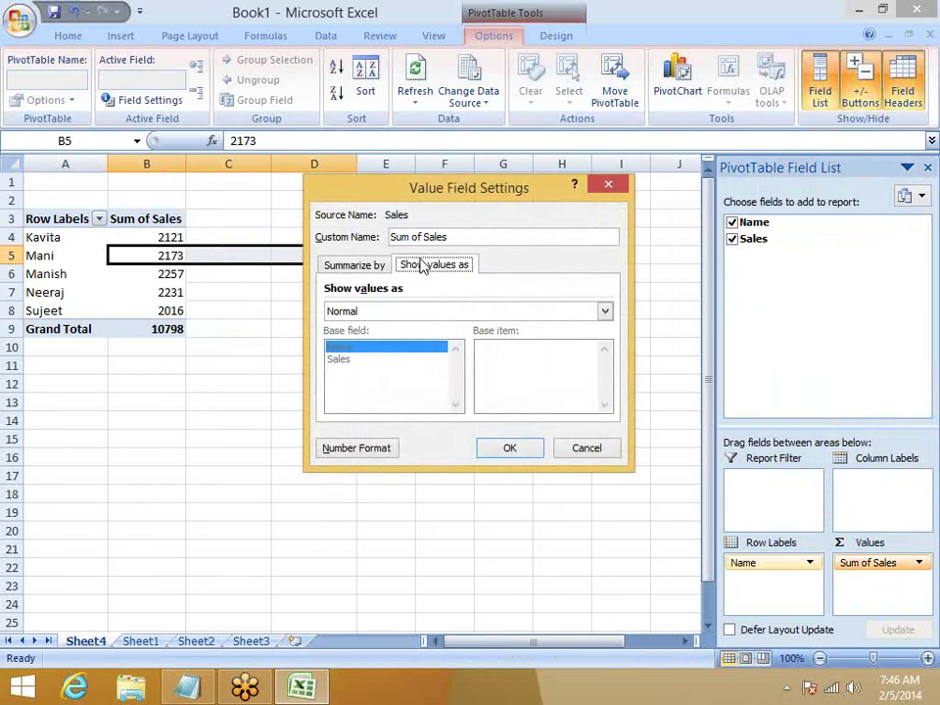
click(407, 312)
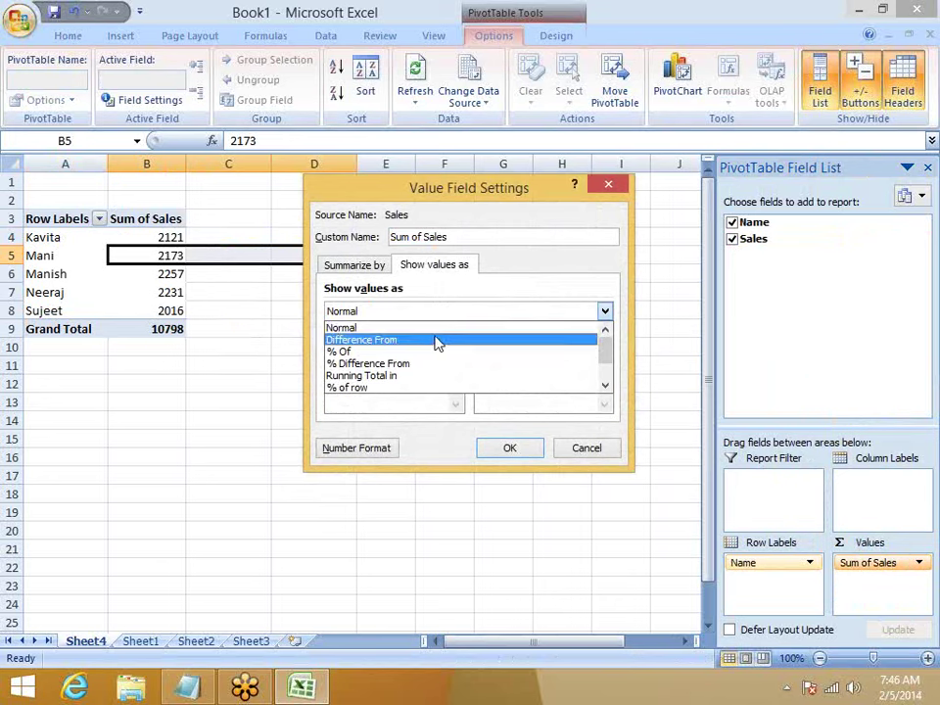
click(438, 343)
key(Escape)
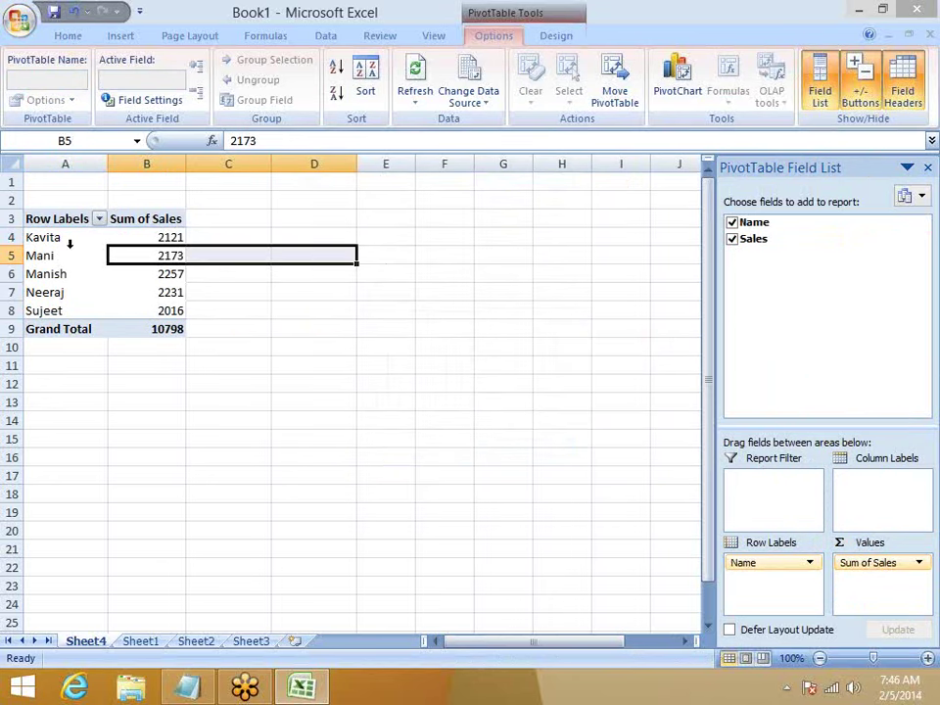
Rename the PivotTable row label in A8 to Target and refresh the PivotTable
click(58, 307)
text(tA)
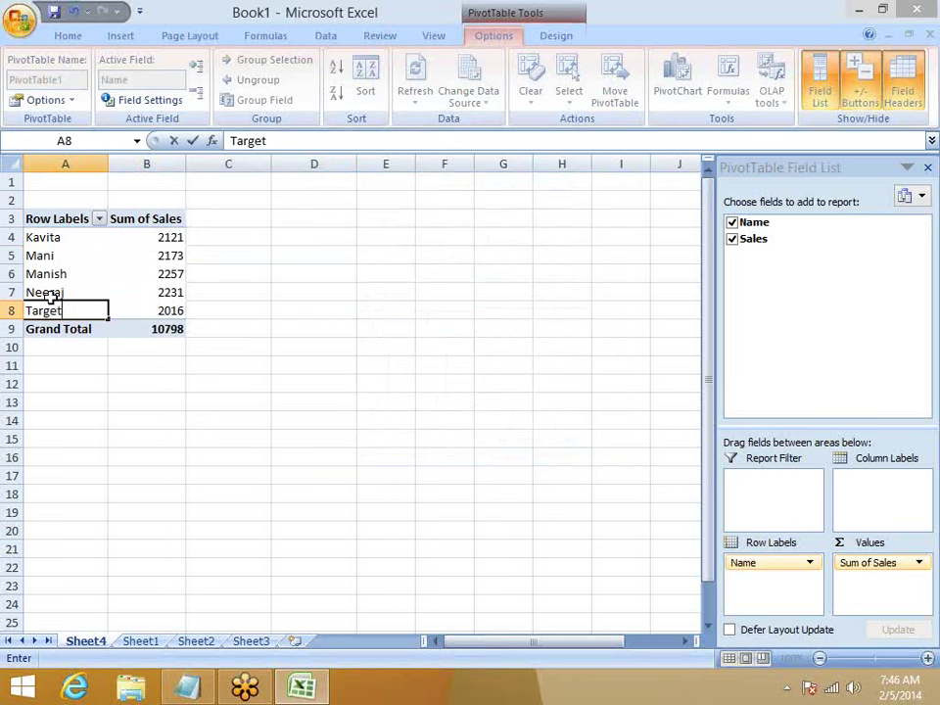
key(Return)
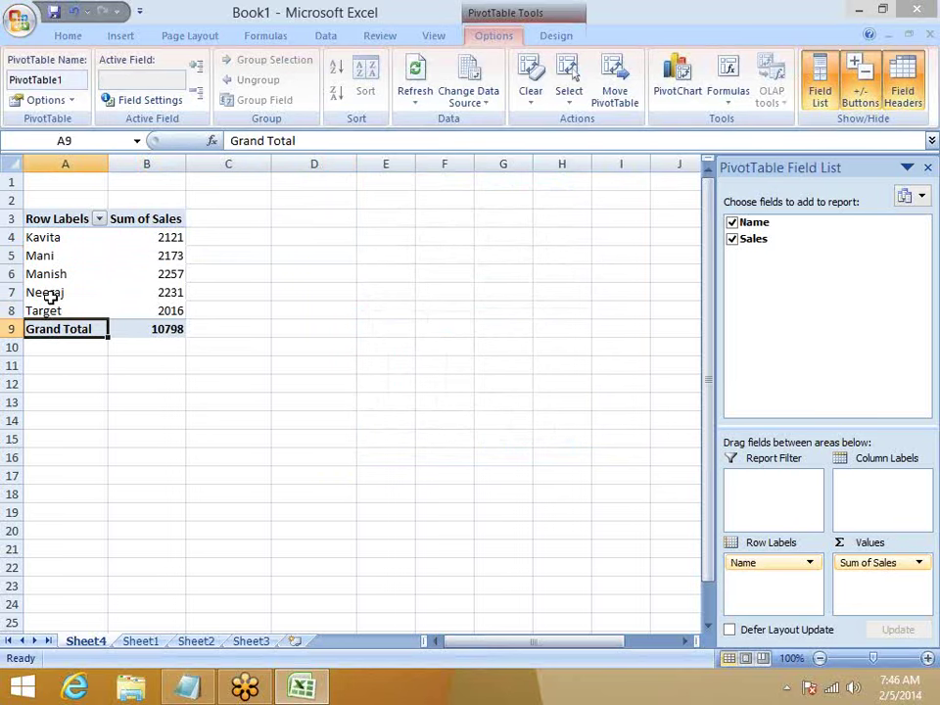
click(176, 310)
click(173, 292)
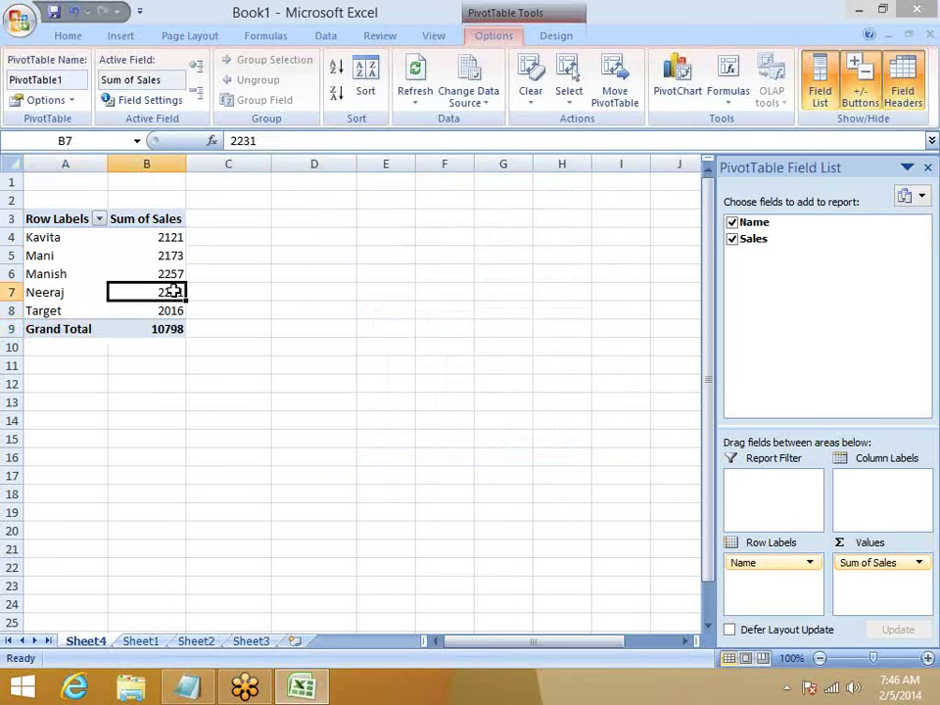
mouse_move(145, 326)
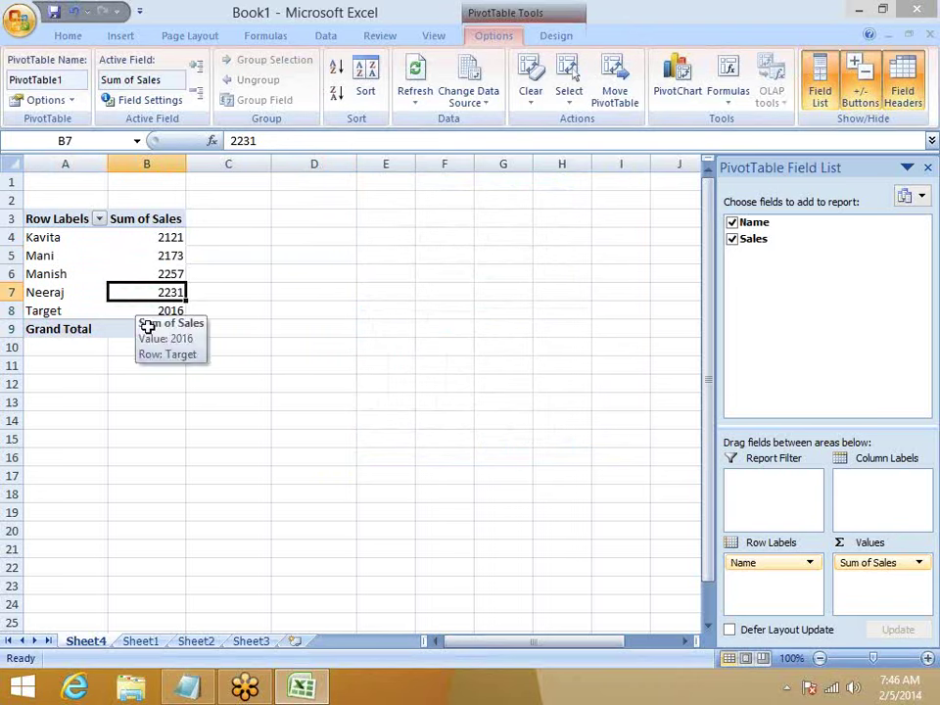
right_click(80, 252)
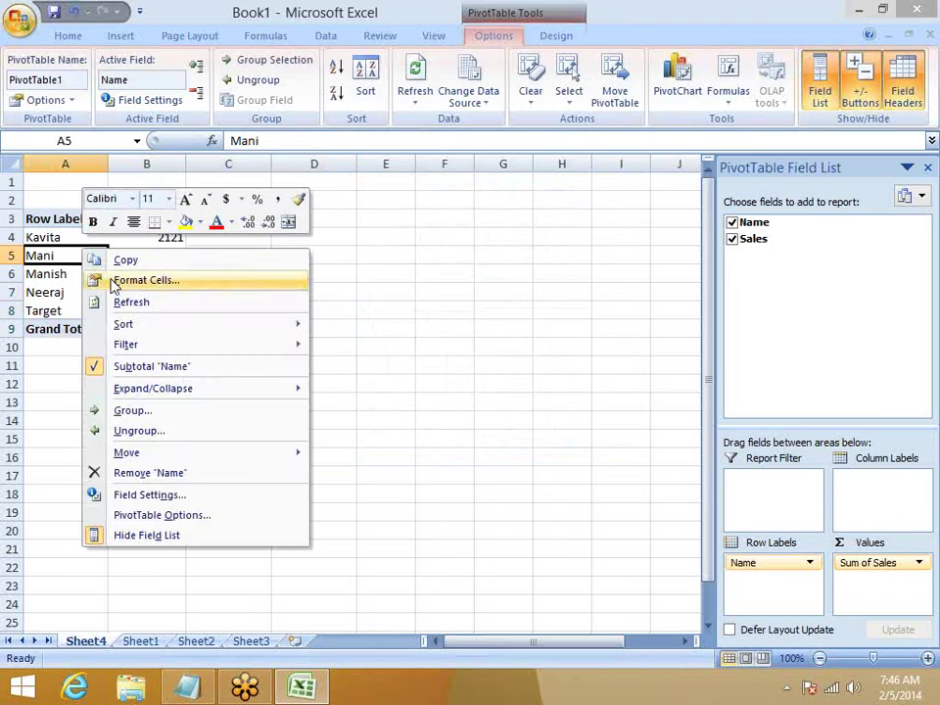
click(130, 301)
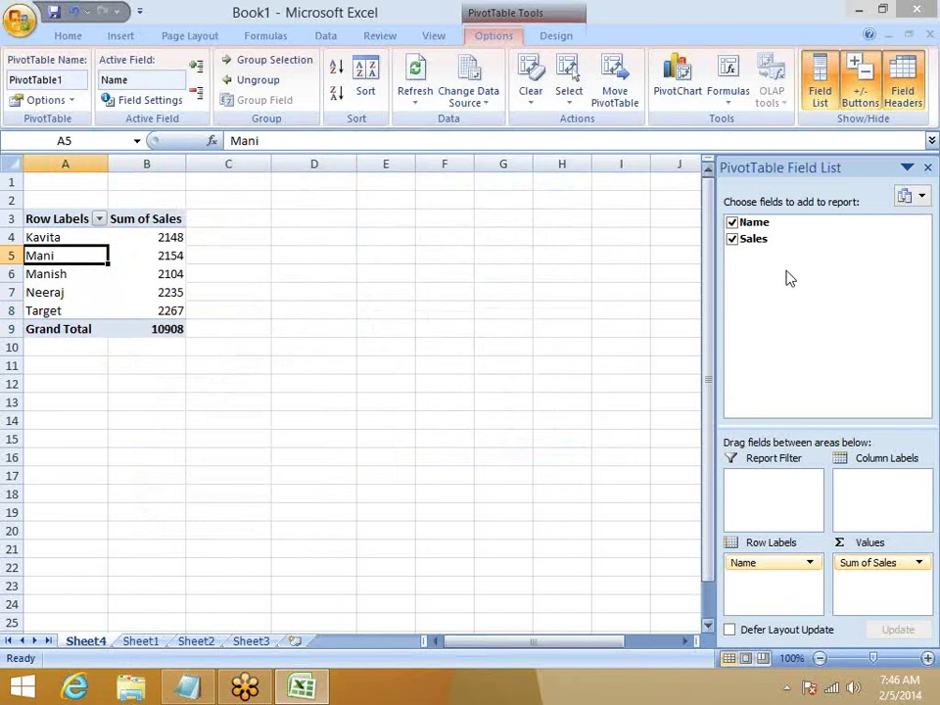
Add Sales as a second value field and show it as % Of, with base field Name and base item Target
drag(763, 241, 885, 587)
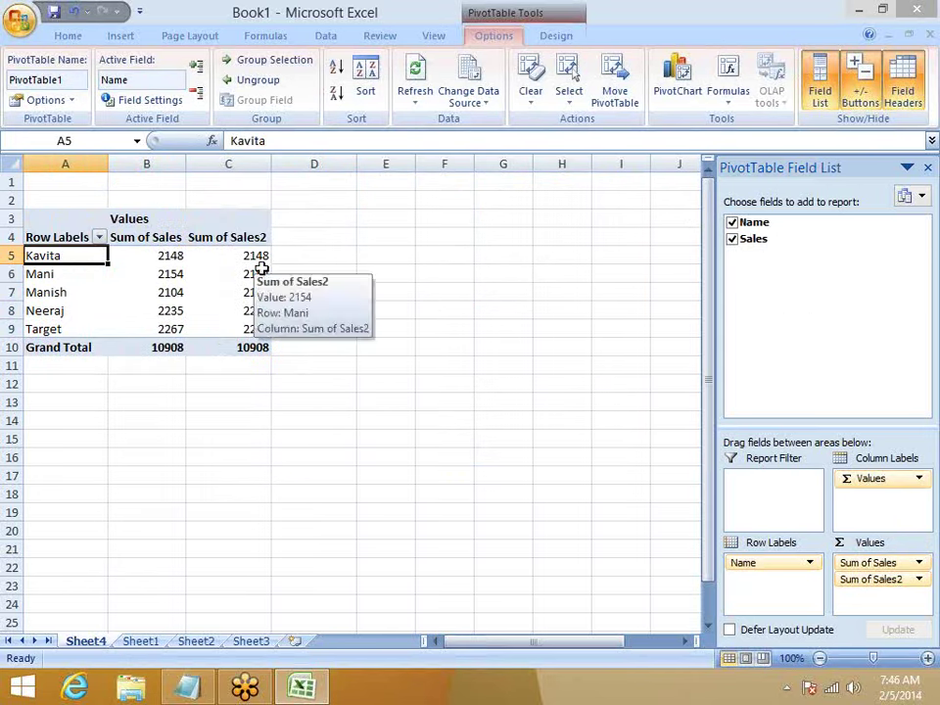
click(919, 581)
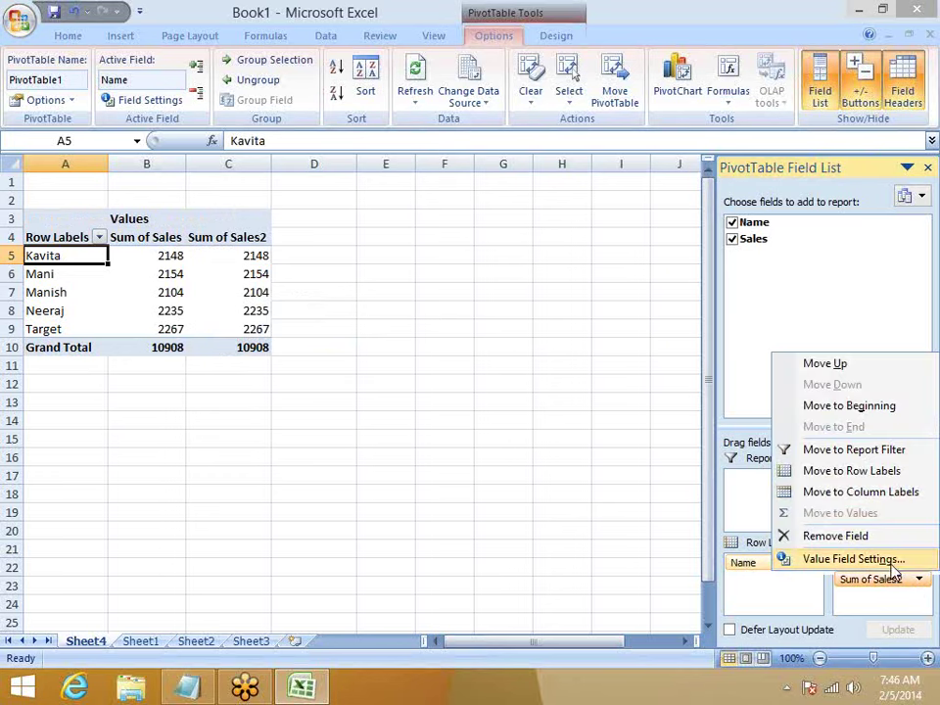
click(892, 565)
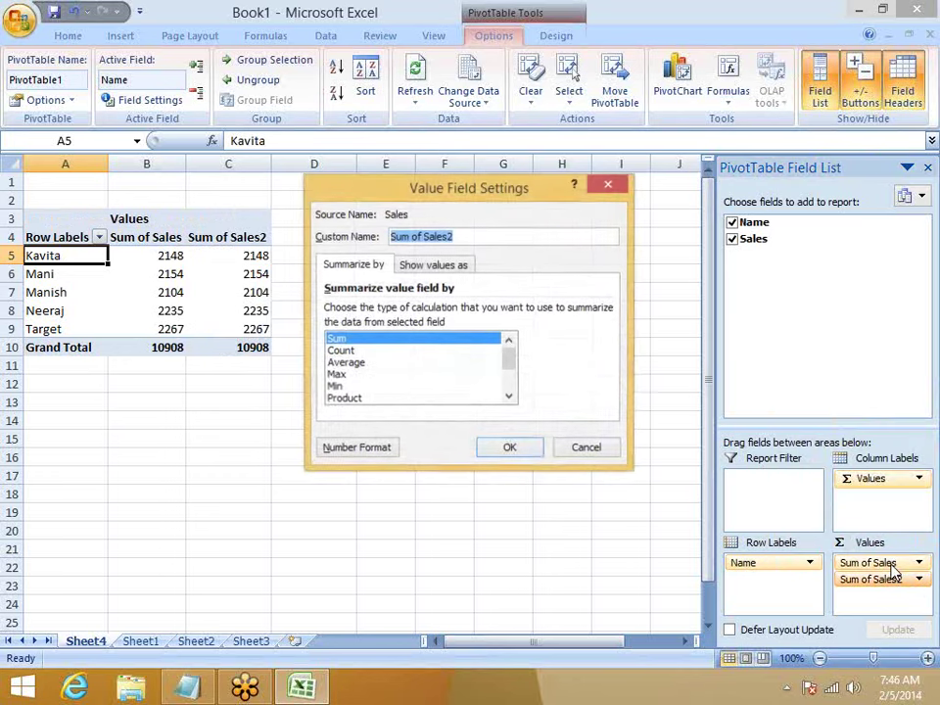
click(424, 264)
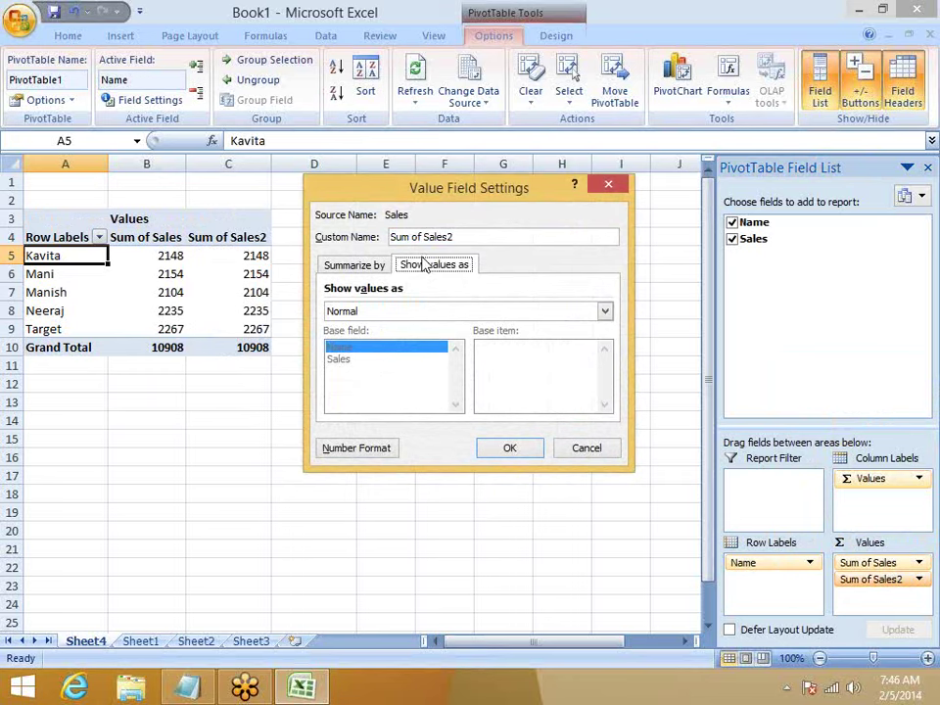
click(604, 312)
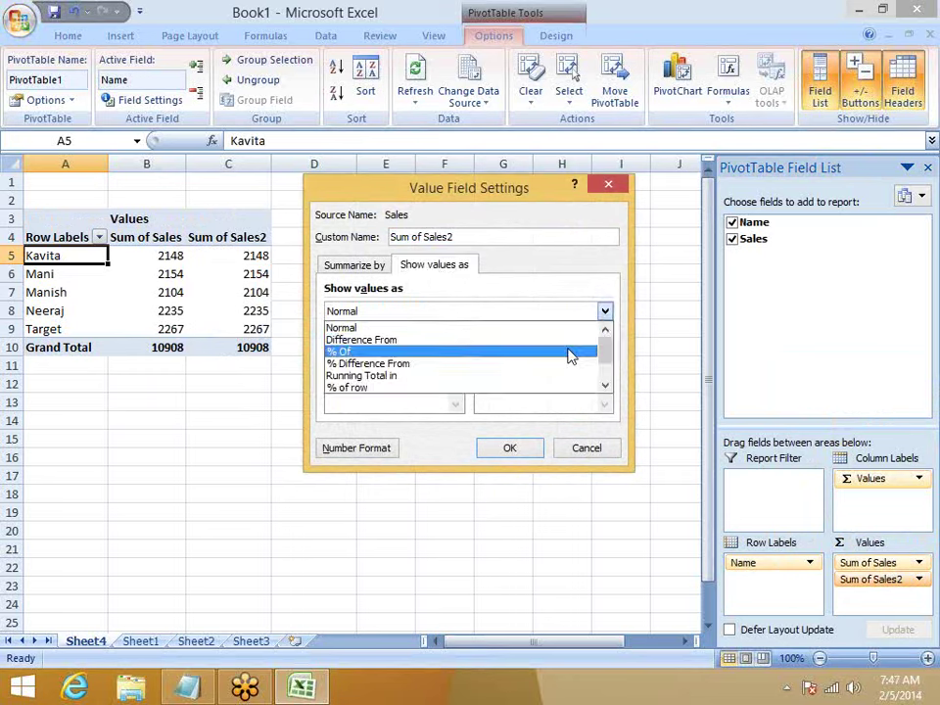
click(355, 354)
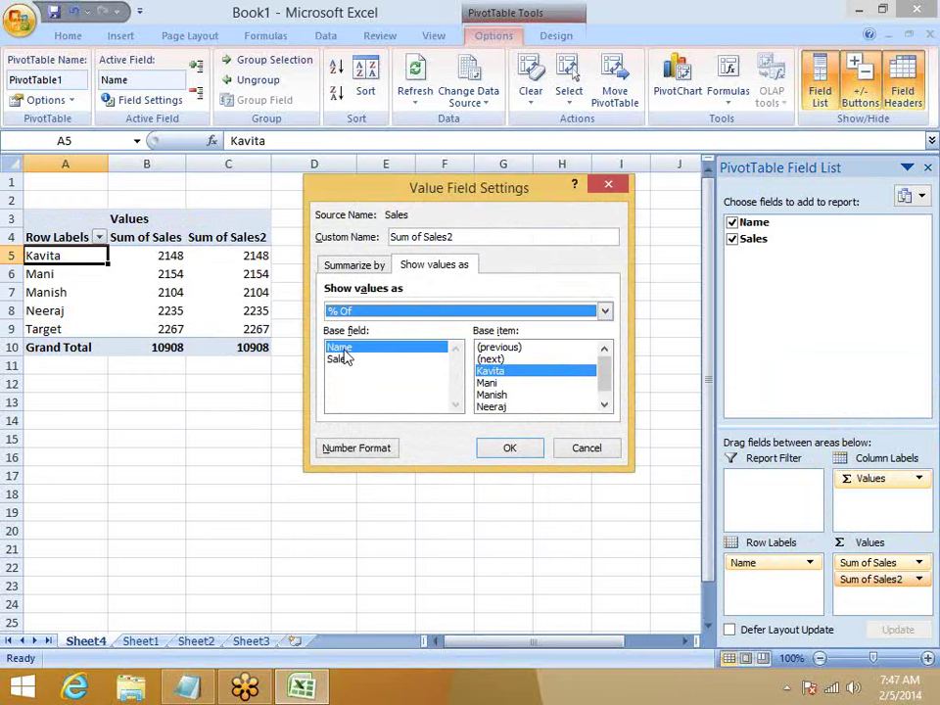
click(604, 403)
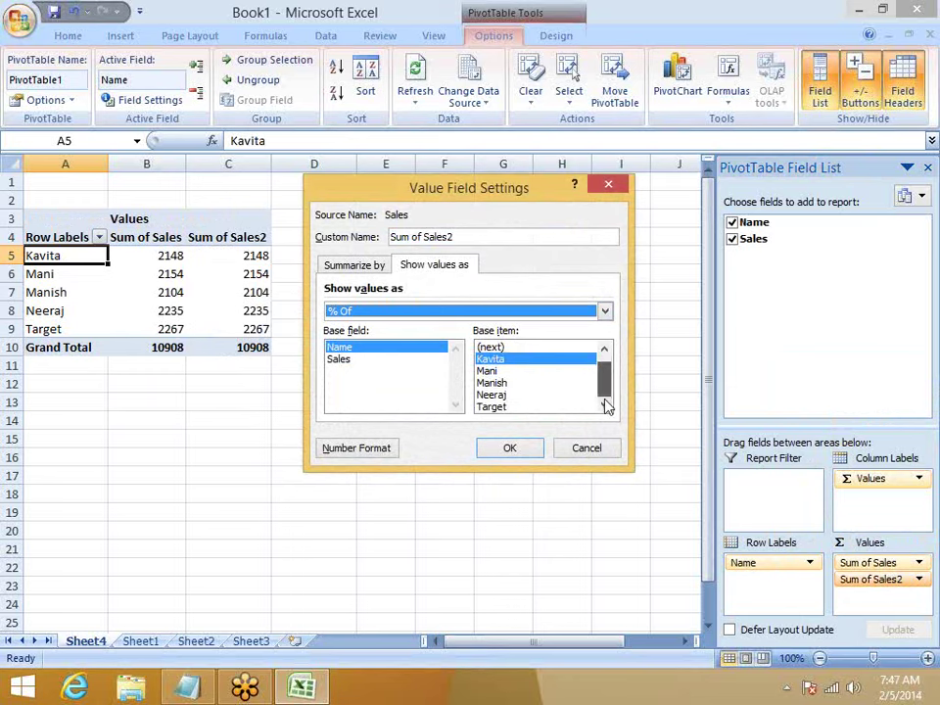
click(486, 408)
drag(464, 199, 544, 138)
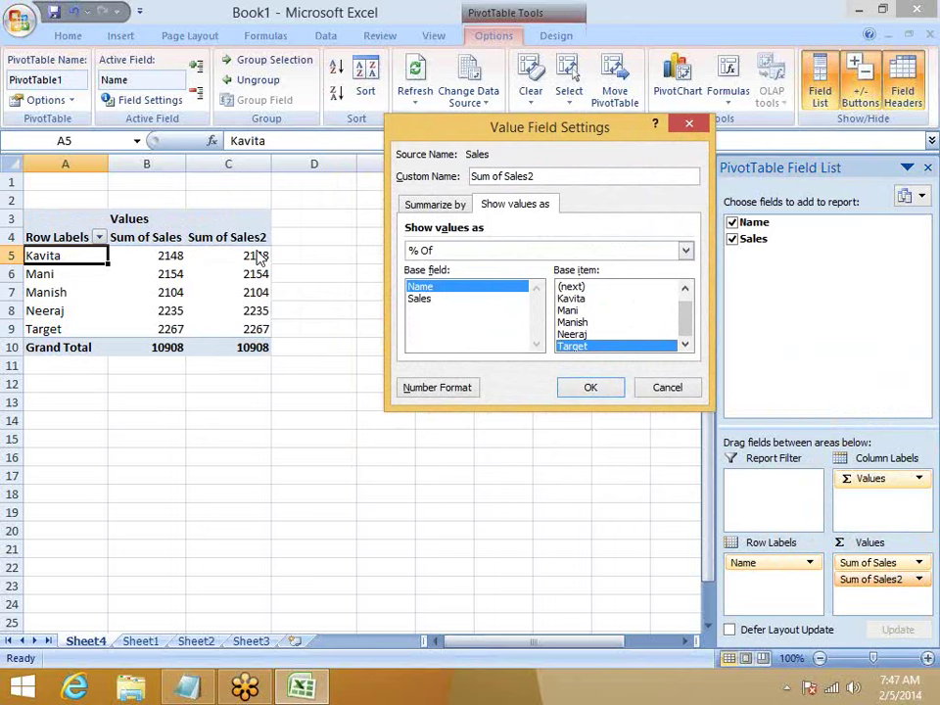
click(601, 385)
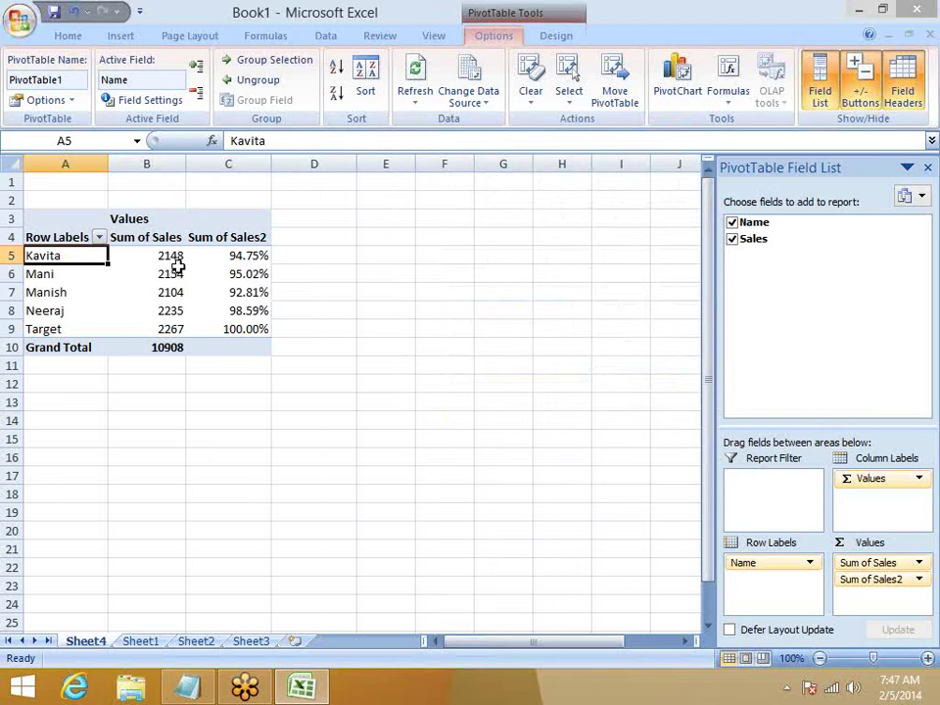
Review each row's percentage in the second Sales column, from C5 down to the Target row
click(226, 256)
click(226, 273)
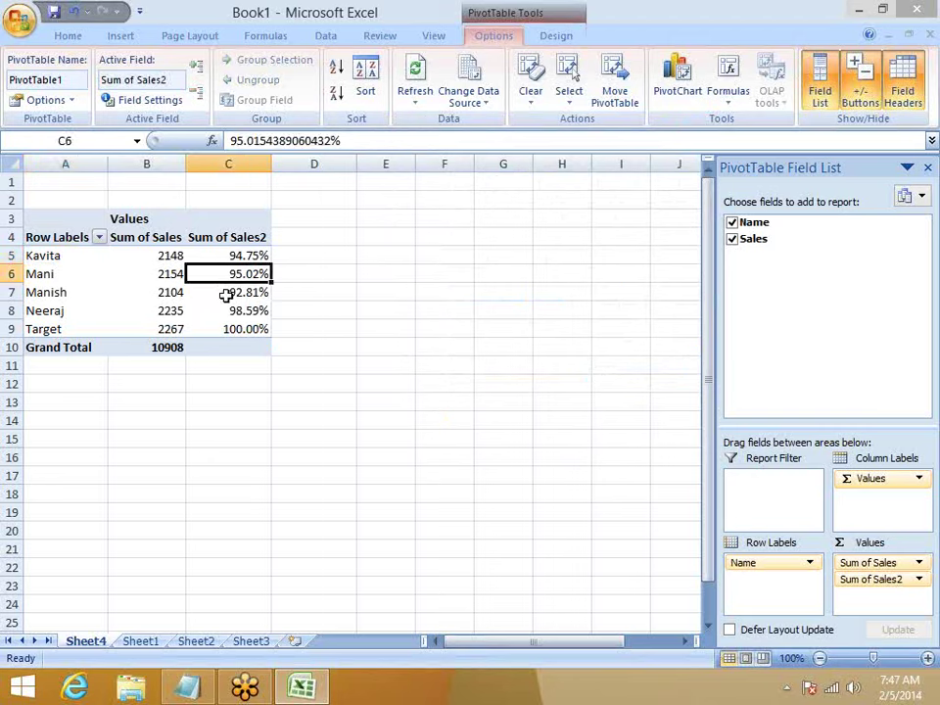
click(226, 291)
click(230, 309)
click(231, 328)
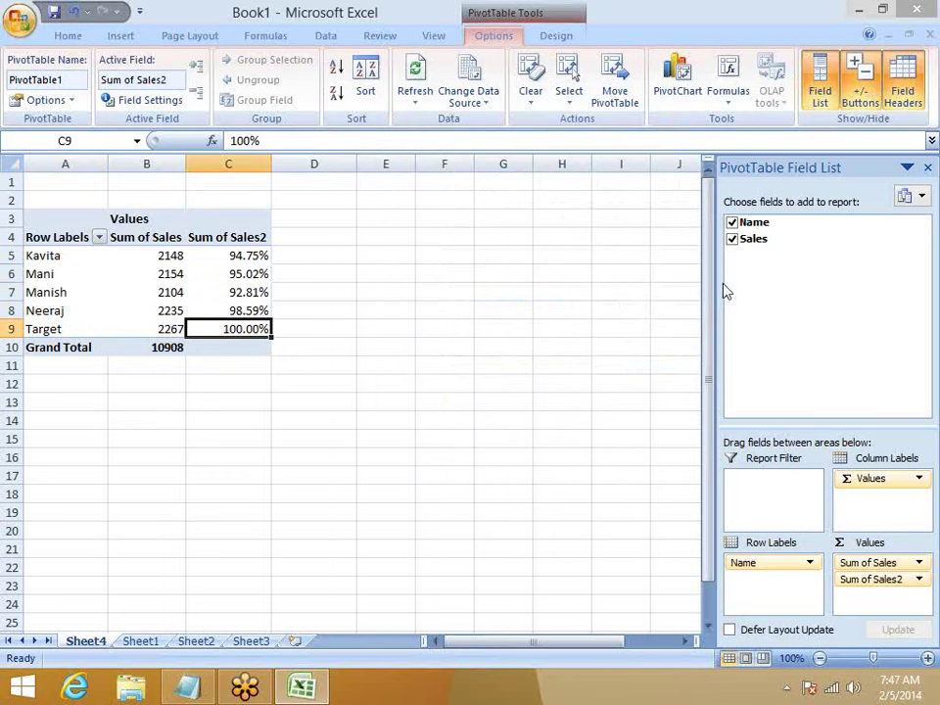
Add Sales as a third value field and show it as Difference From, with base field Name and base item Target
drag(753, 239, 854, 590)
click(919, 596)
click(904, 580)
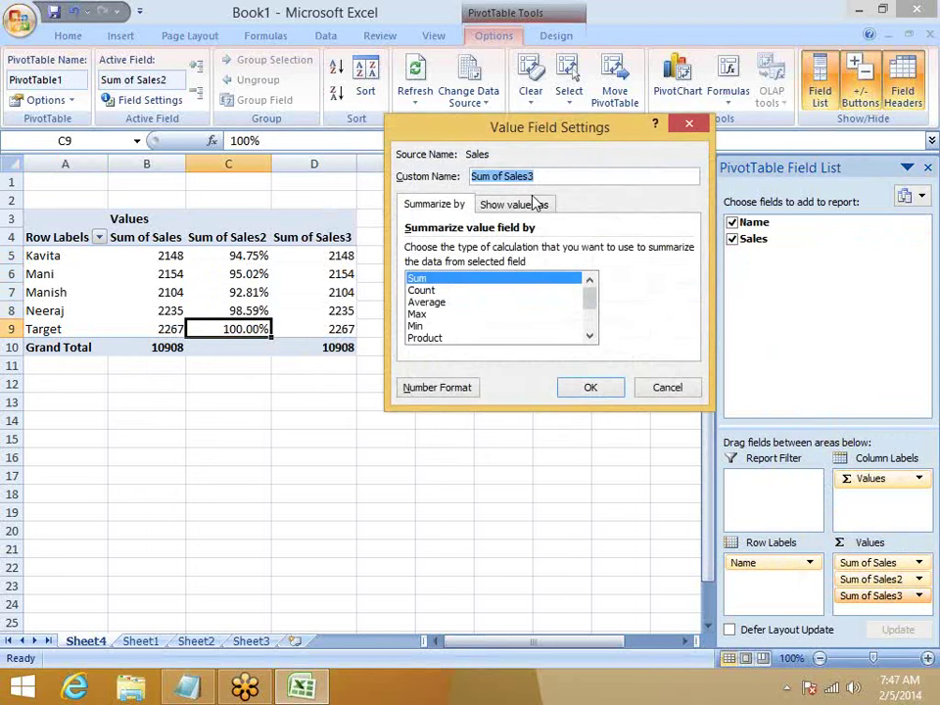
click(531, 206)
click(468, 252)
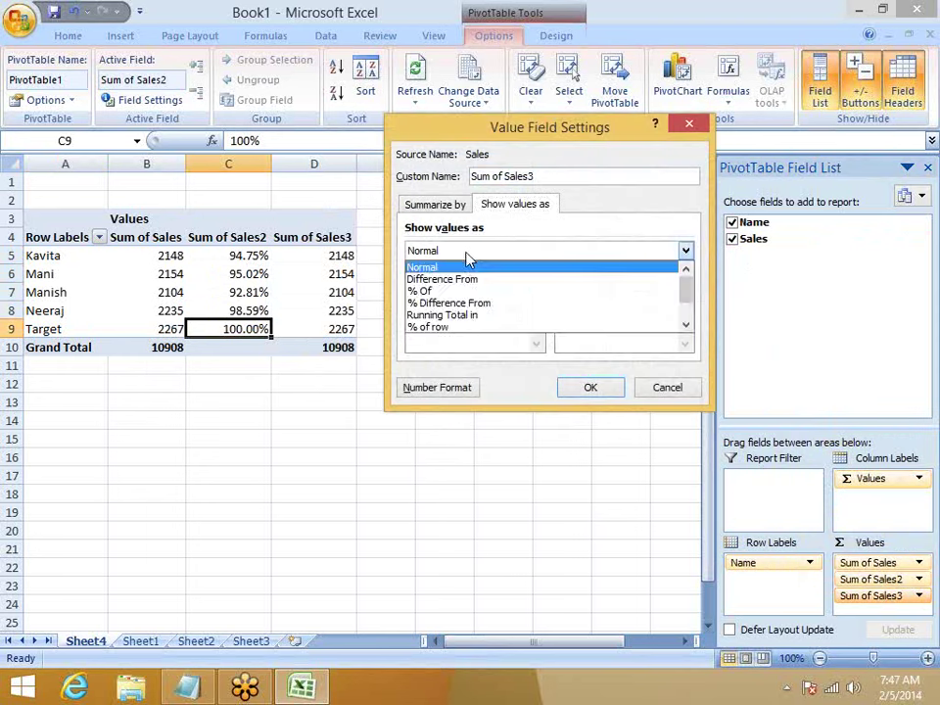
click(463, 280)
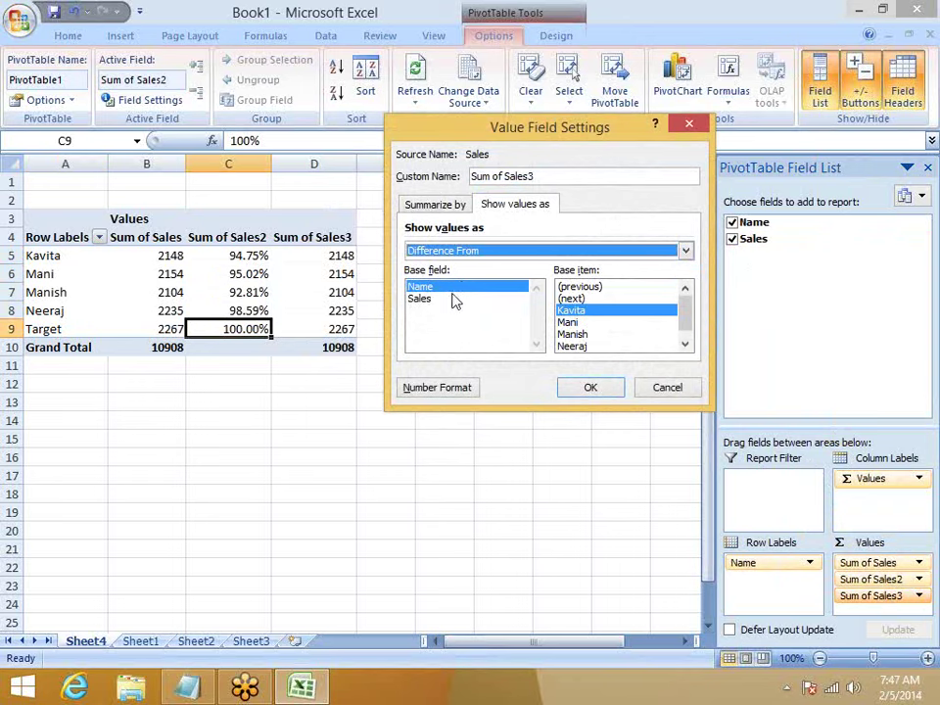
click(685, 336)
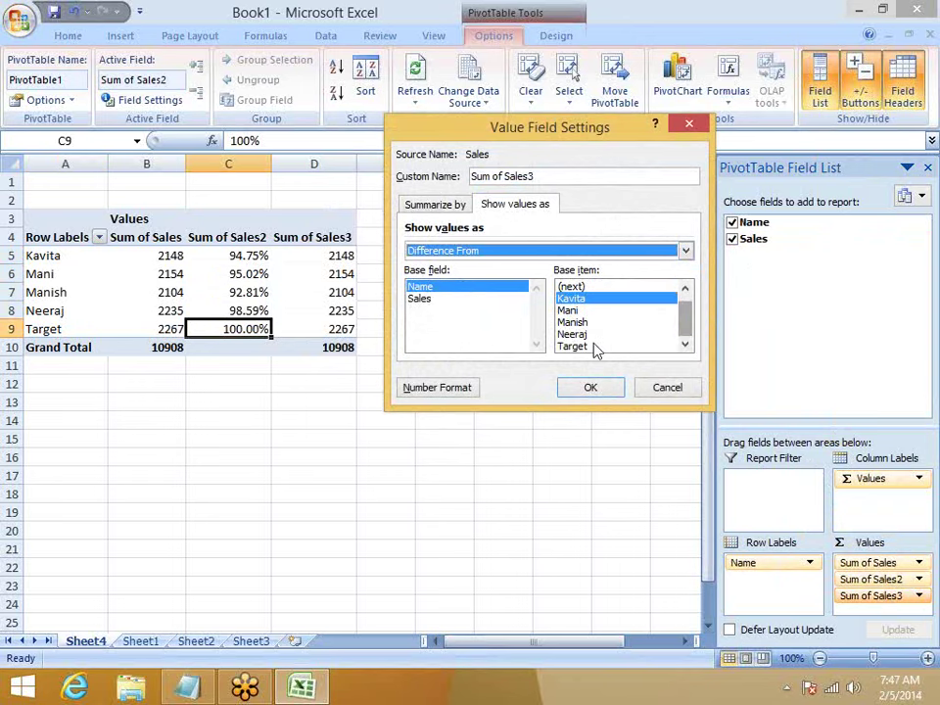
click(596, 347)
click(590, 388)
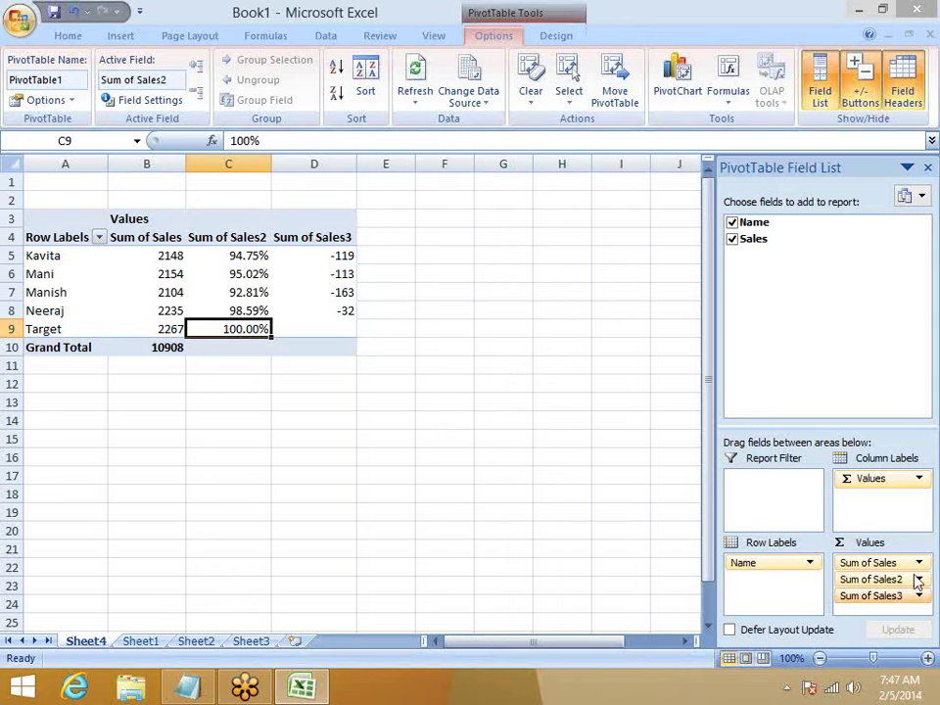
Add Sales as a fourth value field and show it as % Difference From, with base field Name and the first listed person as base item
drag(751, 239, 894, 611)
drag(838, 428, 844, 296)
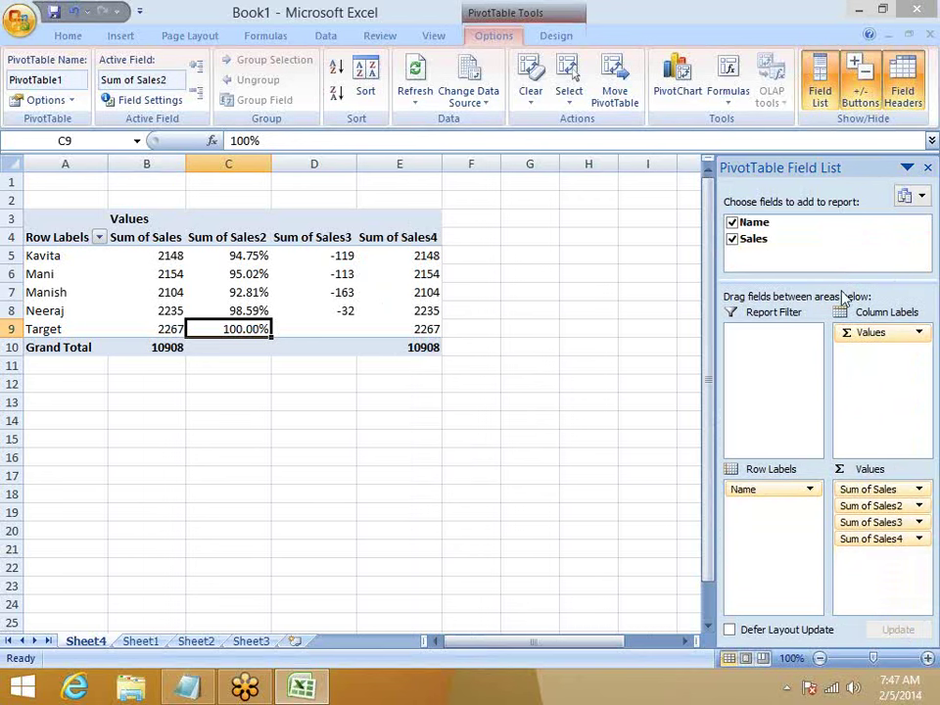
click(919, 539)
click(862, 517)
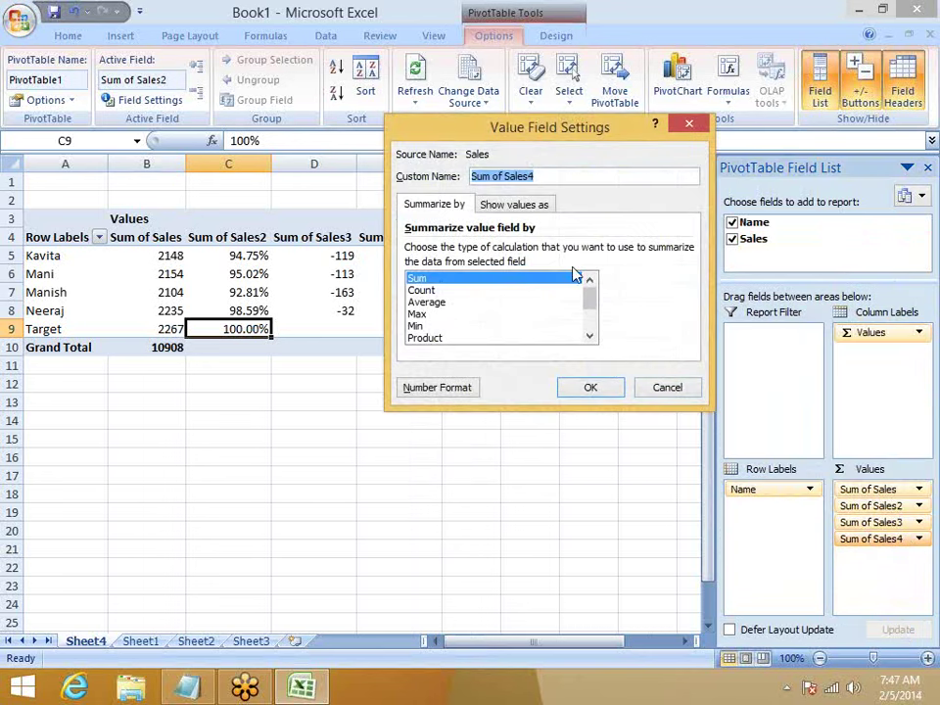
click(515, 204)
click(487, 251)
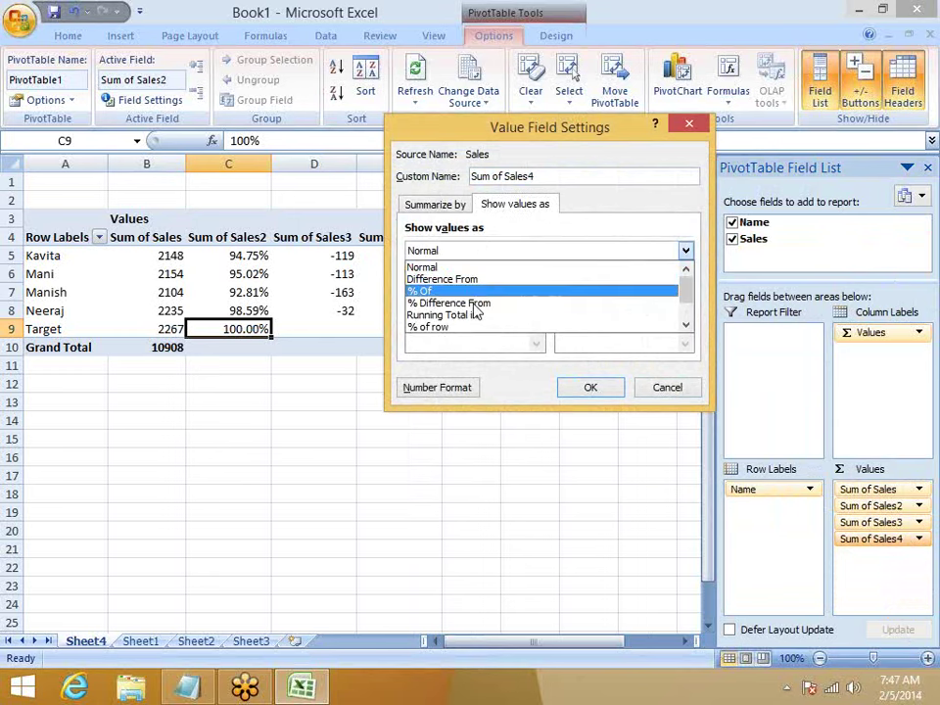
click(471, 304)
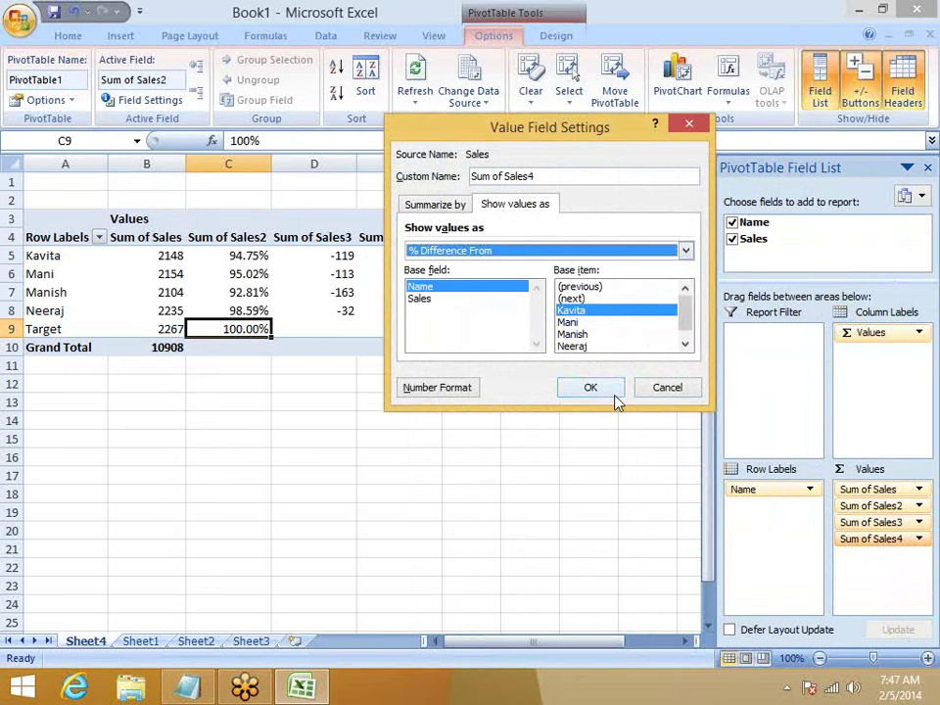
click(591, 388)
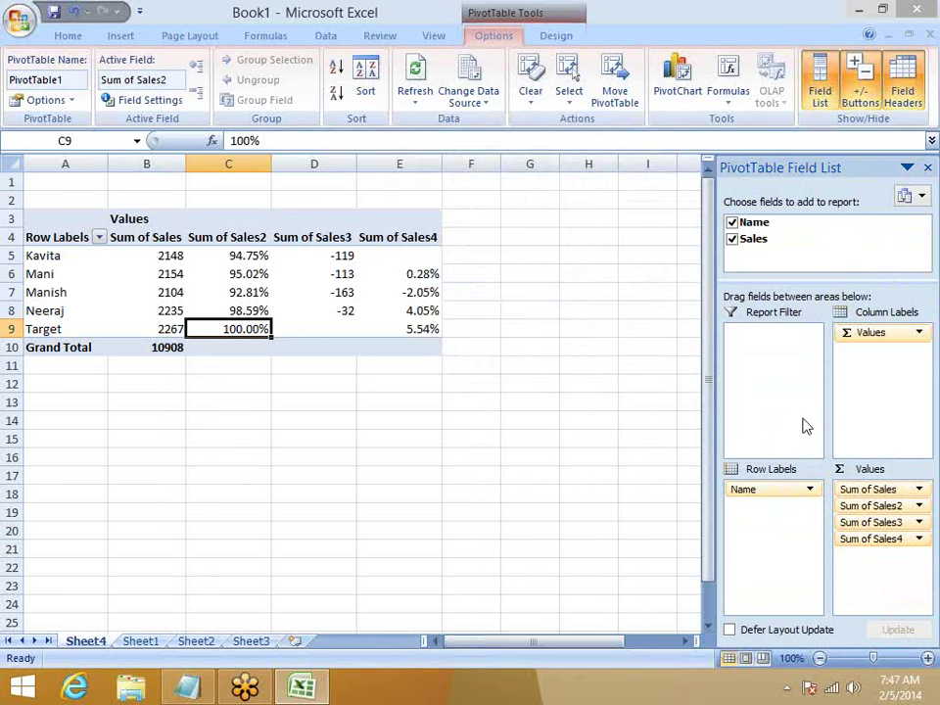
Add Sales as a fifth value field and show it as Running Total in, with base field Name
drag(750, 239, 888, 556)
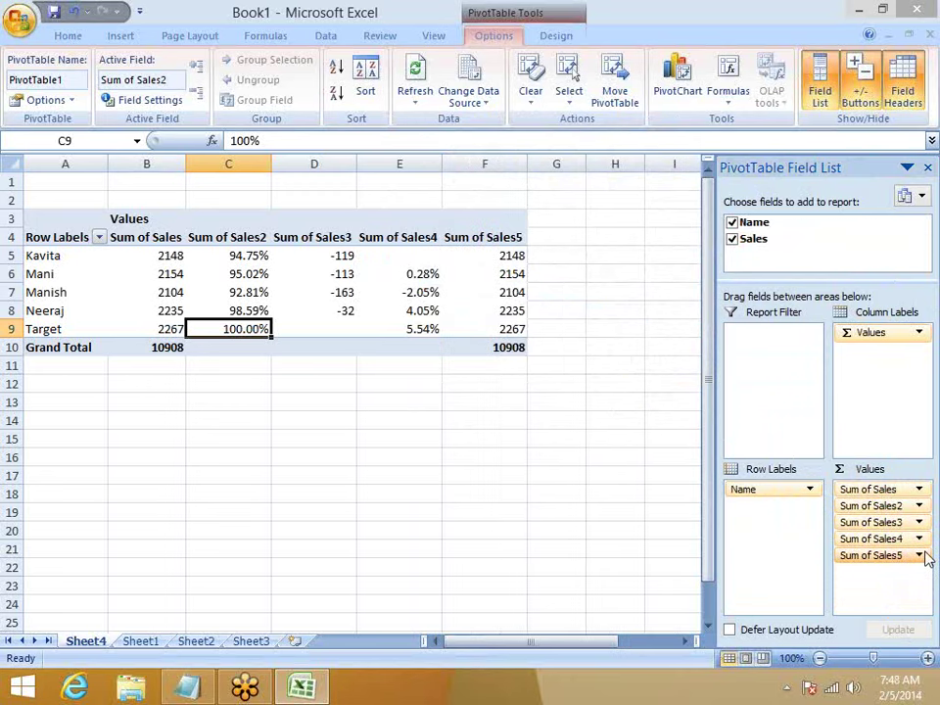
click(918, 555)
click(912, 537)
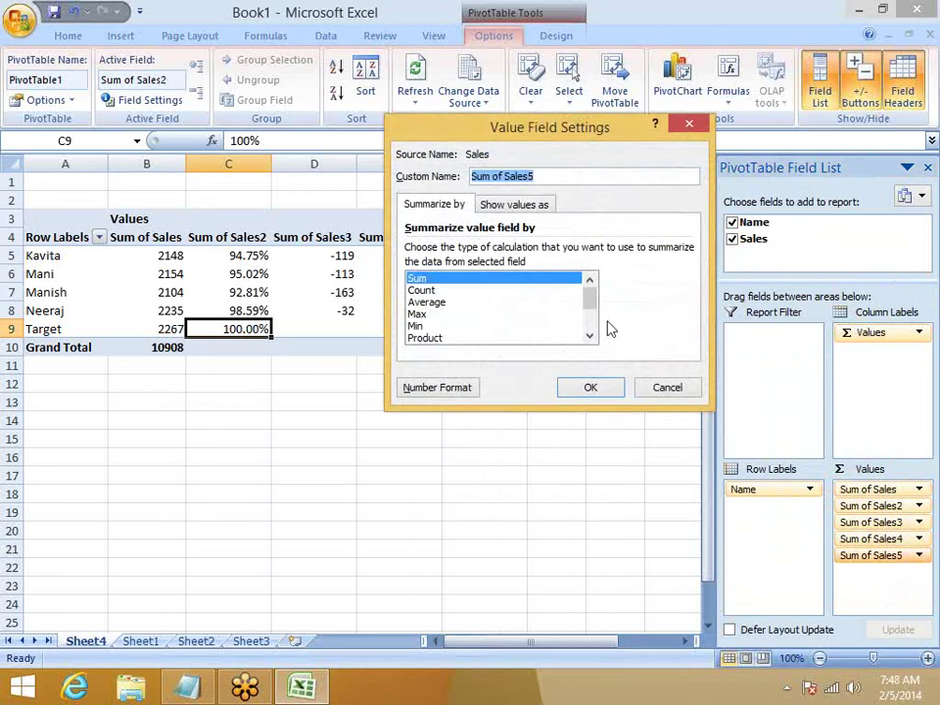
click(509, 203)
click(512, 254)
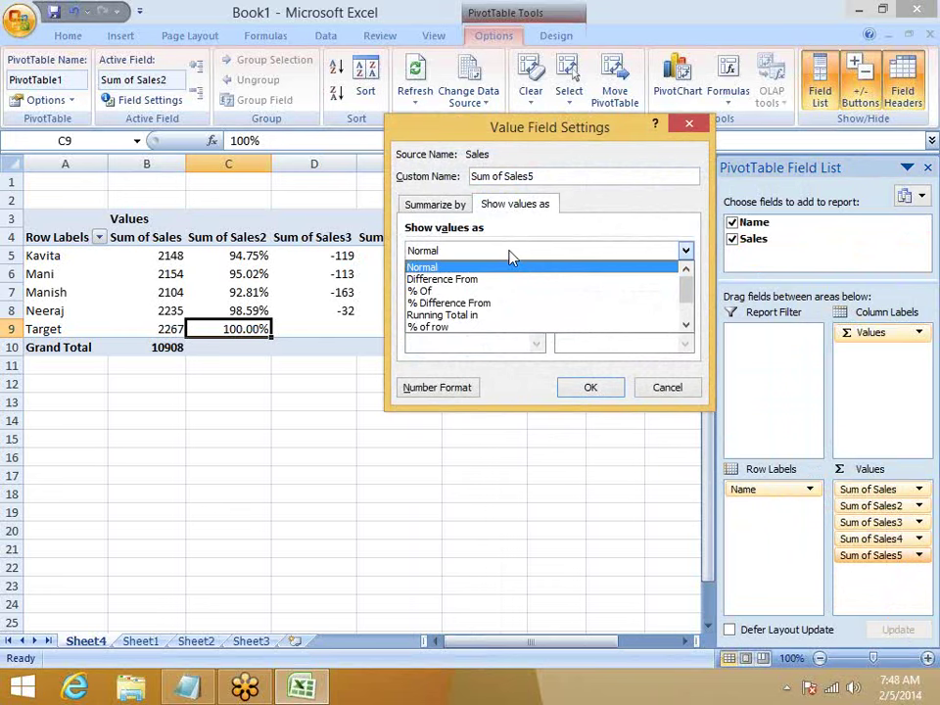
click(498, 315)
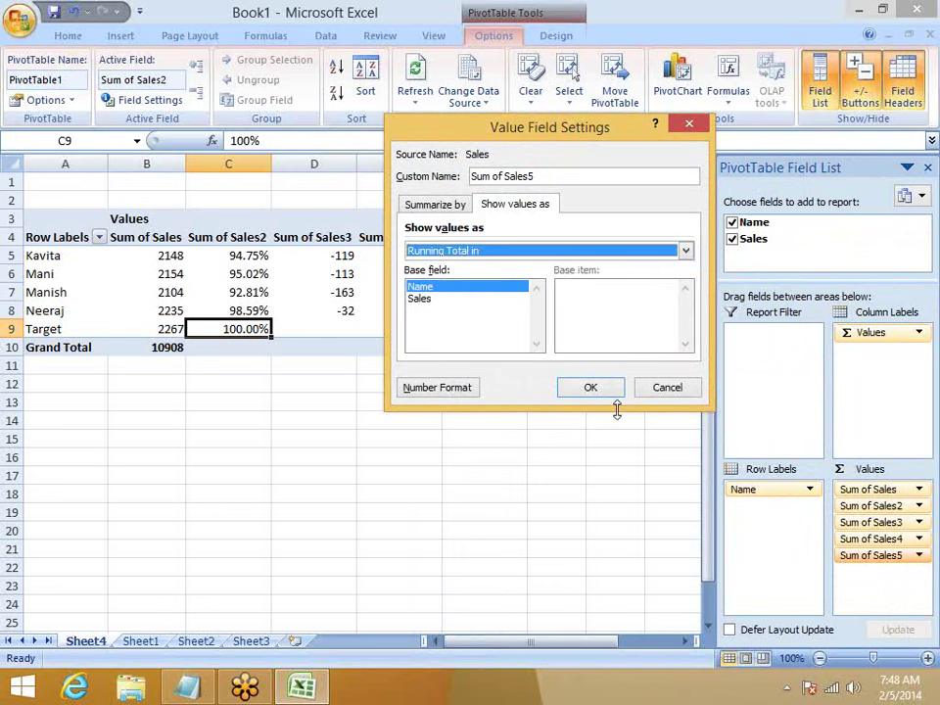
click(596, 390)
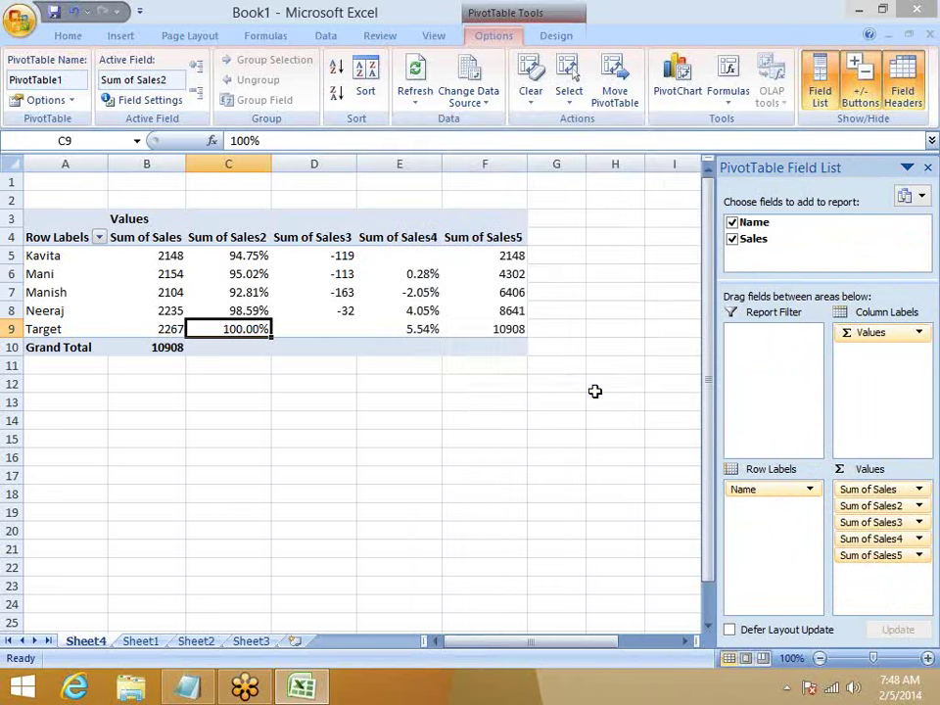
Review the running totals from F5 down to the Target row and compare them with the grand total in B10
click(500, 256)
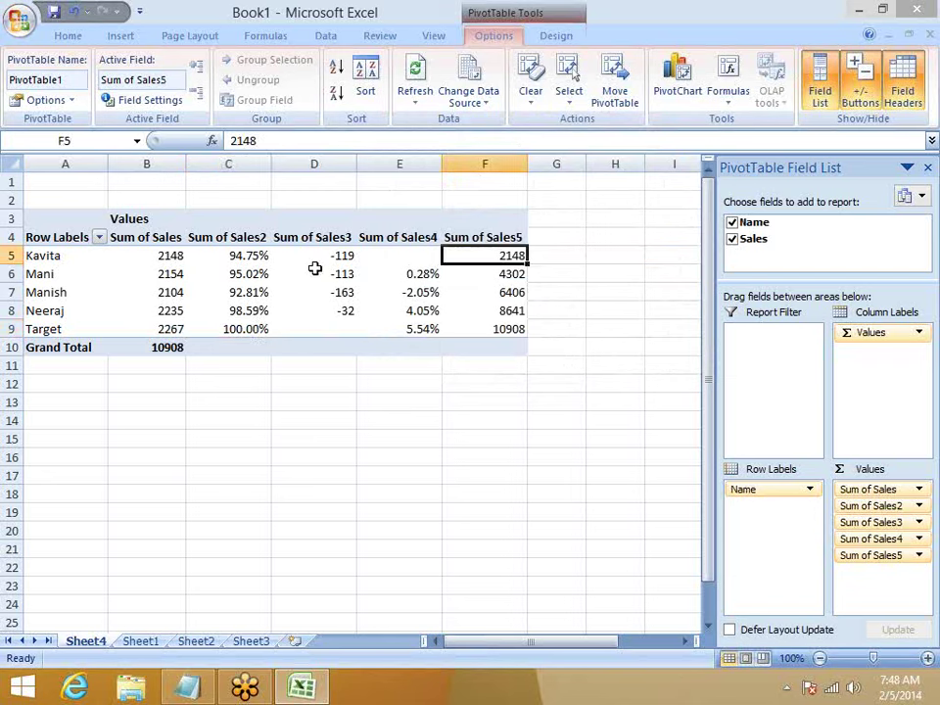
click(490, 277)
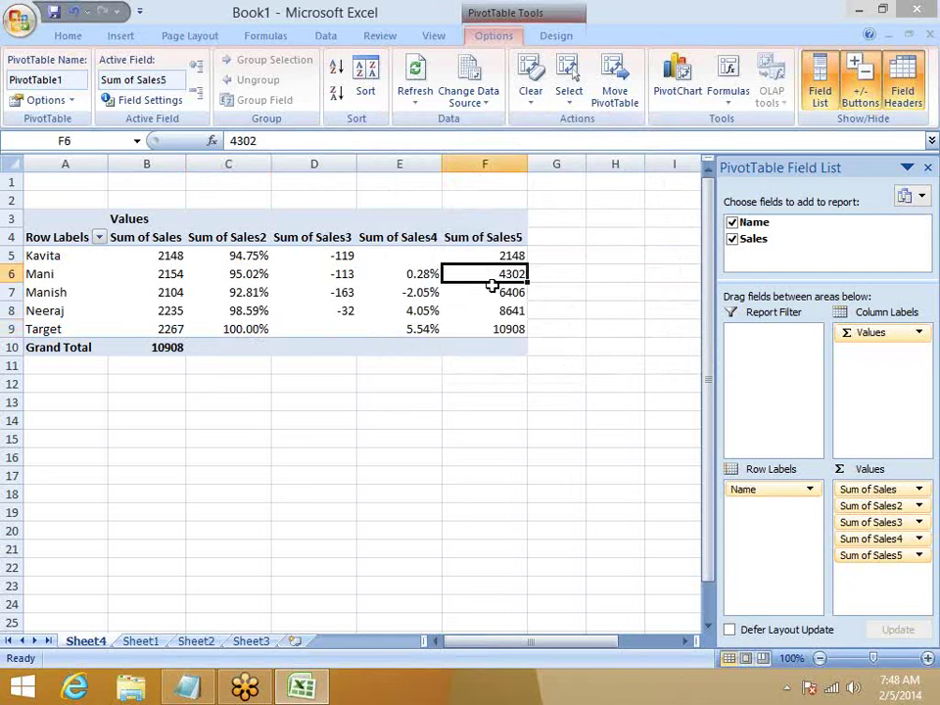
click(492, 292)
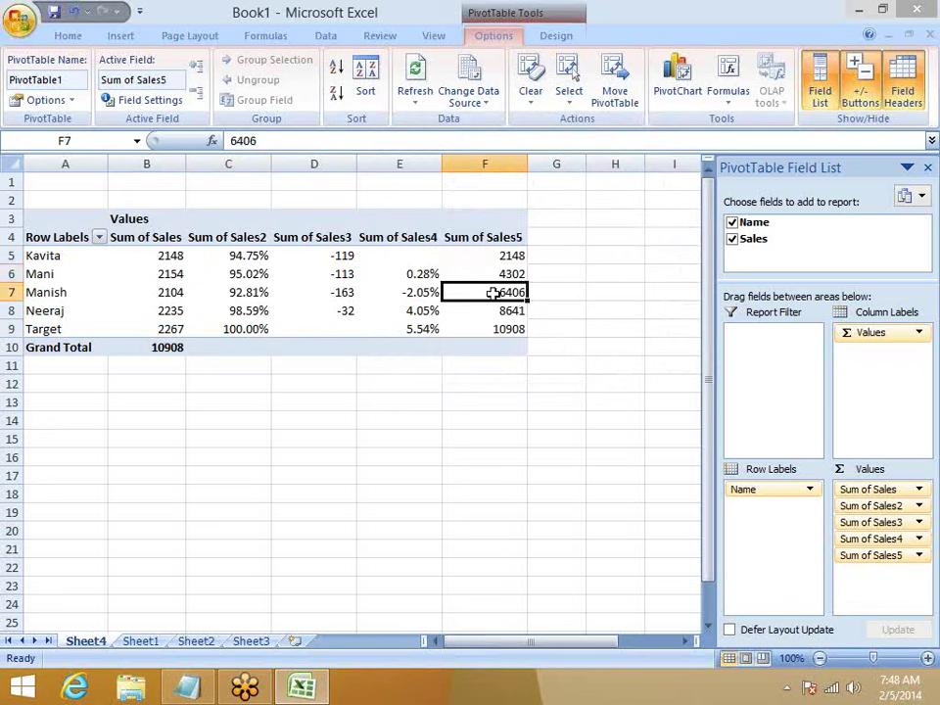
click(497, 311)
click(183, 344)
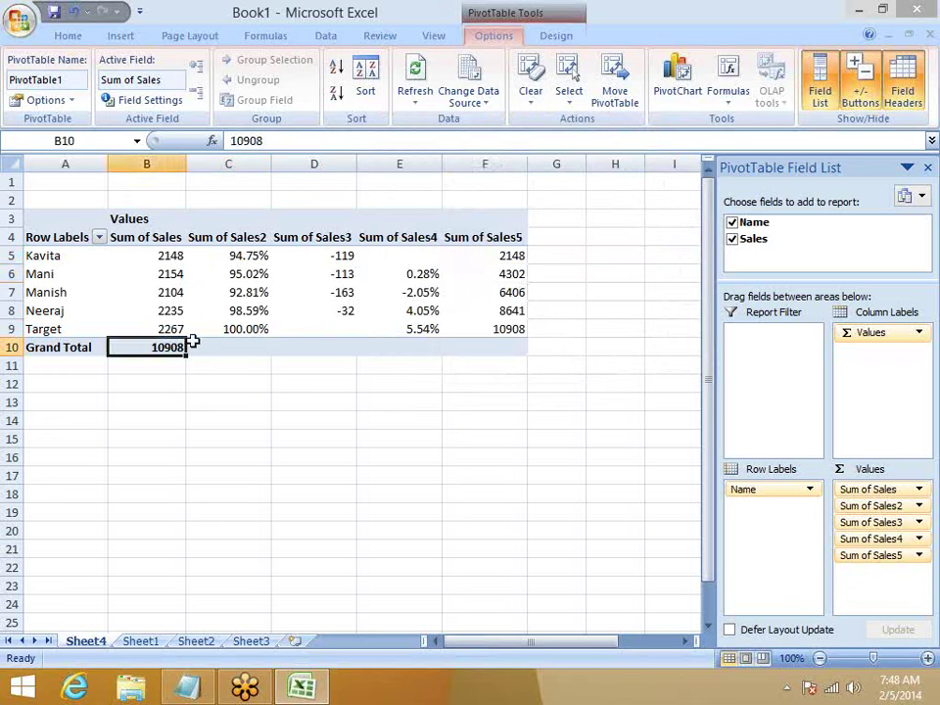
click(490, 326)
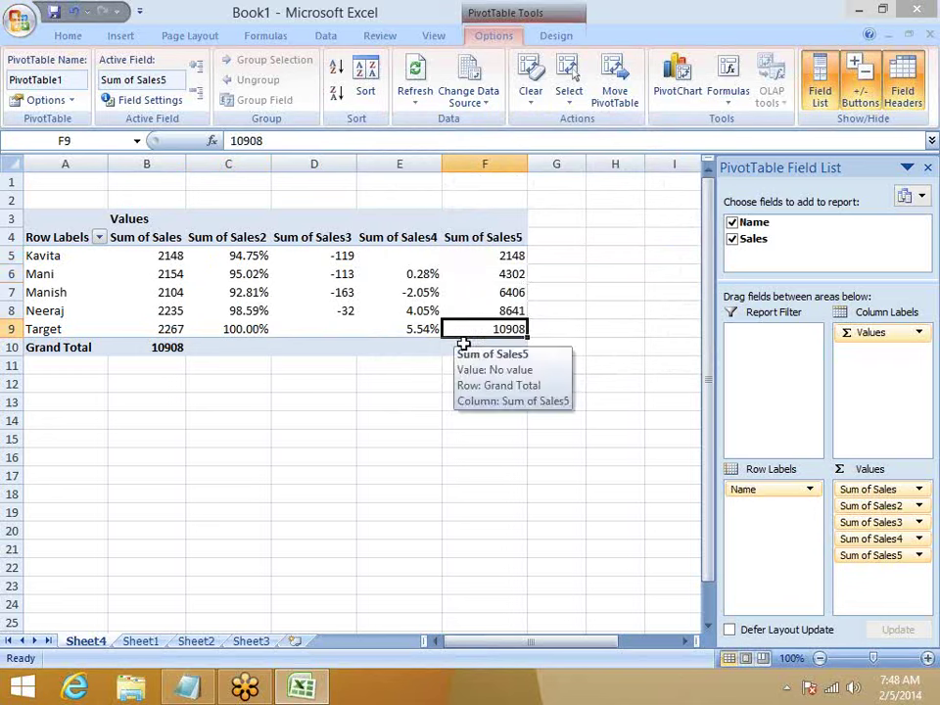
Add Sales as a sixth value field in the PivotTable
drag(764, 245, 885, 589)
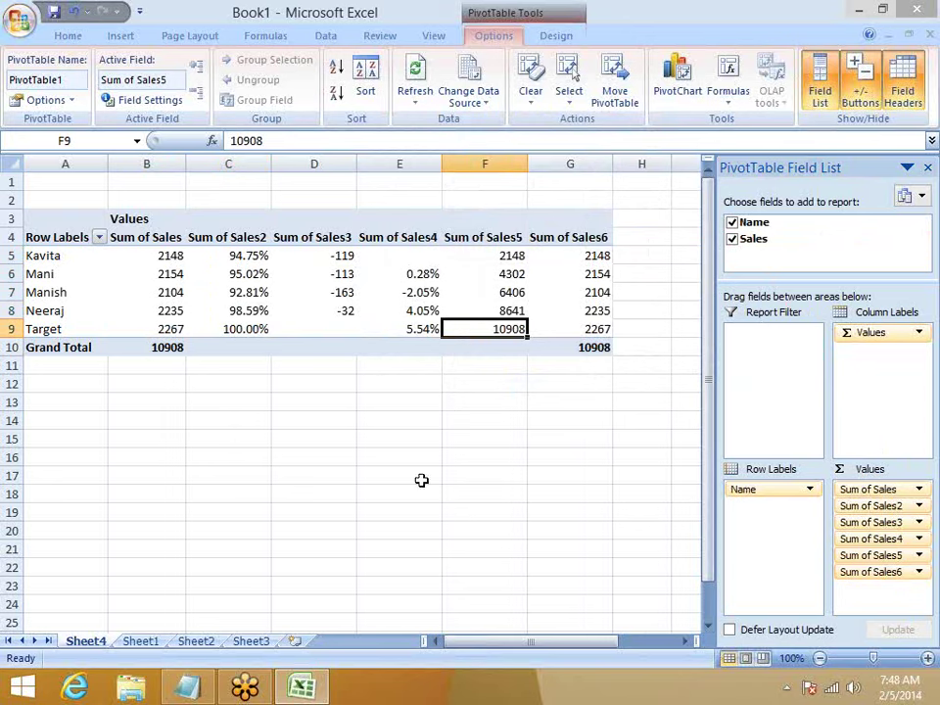
Examine the PivotTable's Target row and the end of the source data on Sheet1, and return to the PivotTable on Sheet4
drag(57, 329, 145, 330)
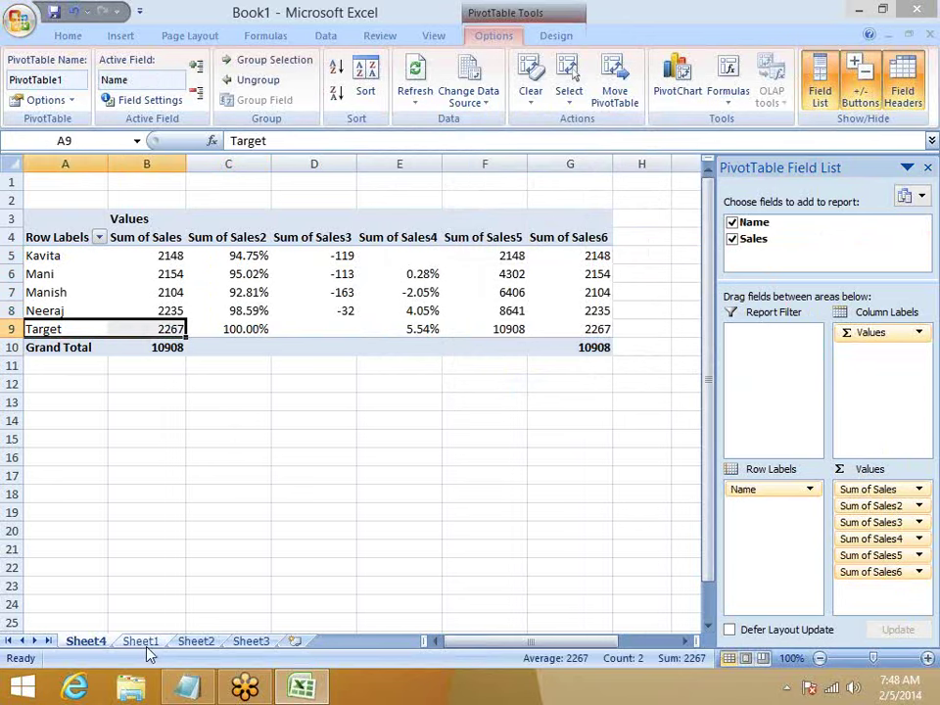
click(142, 642)
click(63, 531)
key(ctrl+Down)
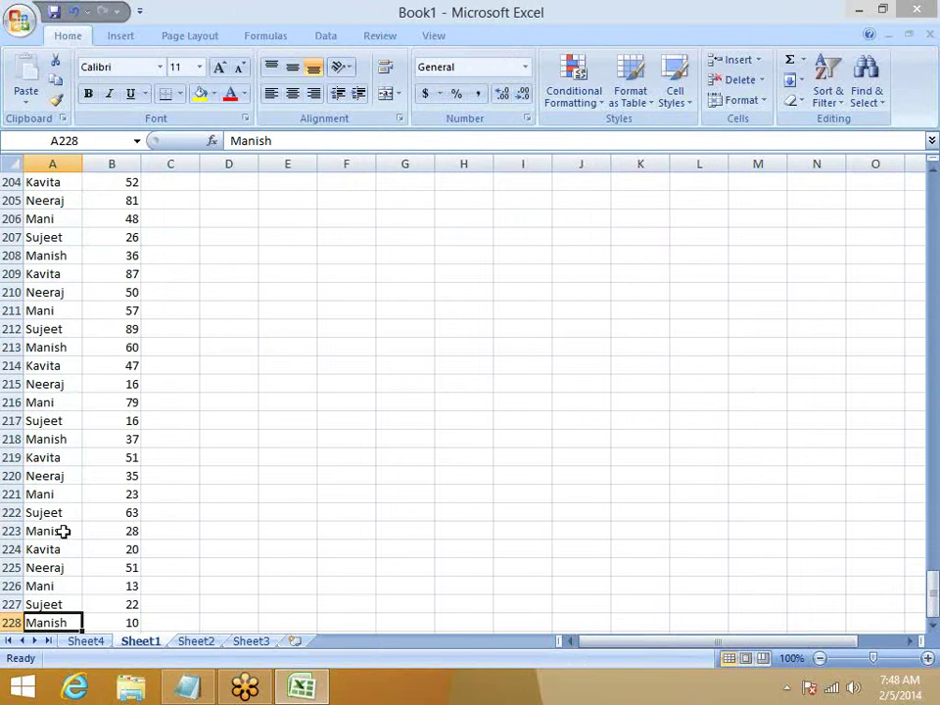
key(Down)
key(Up)
key(Down)
key(Right)
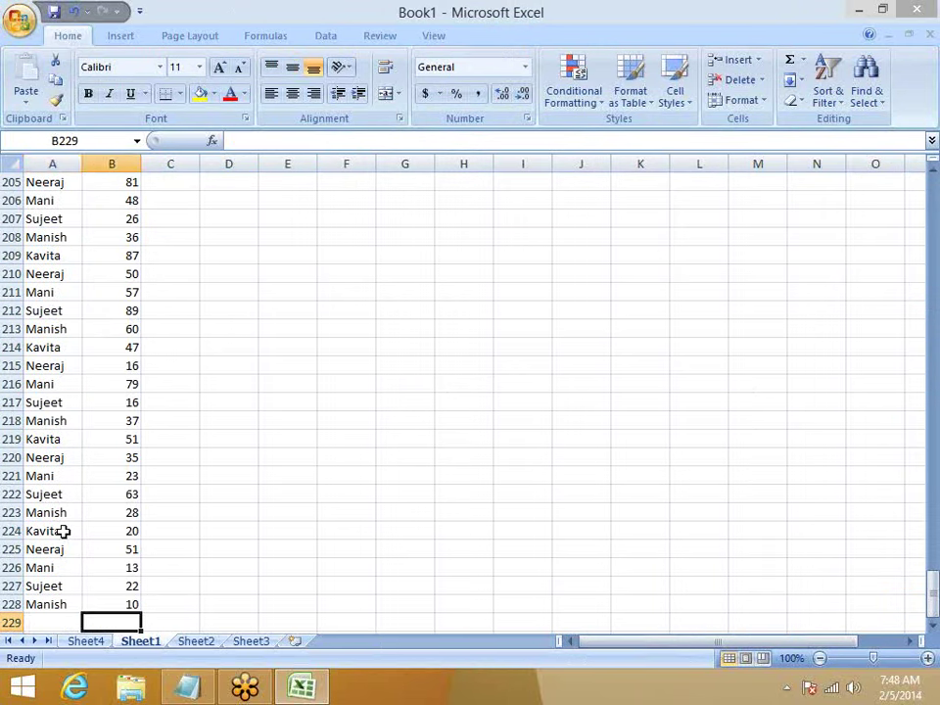
click(94, 643)
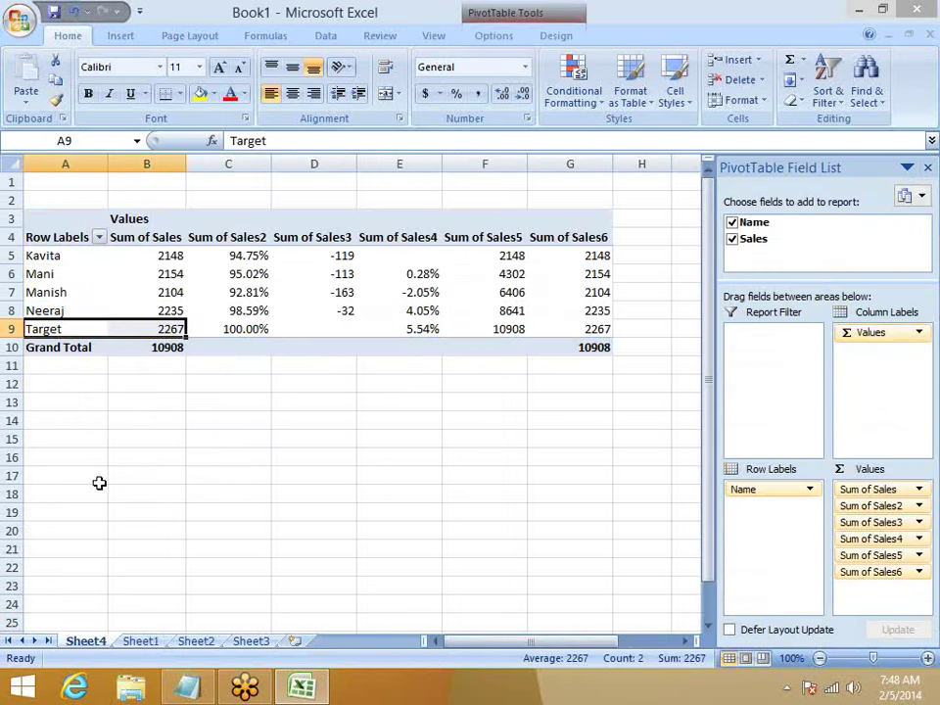
mouse_move(158, 259)
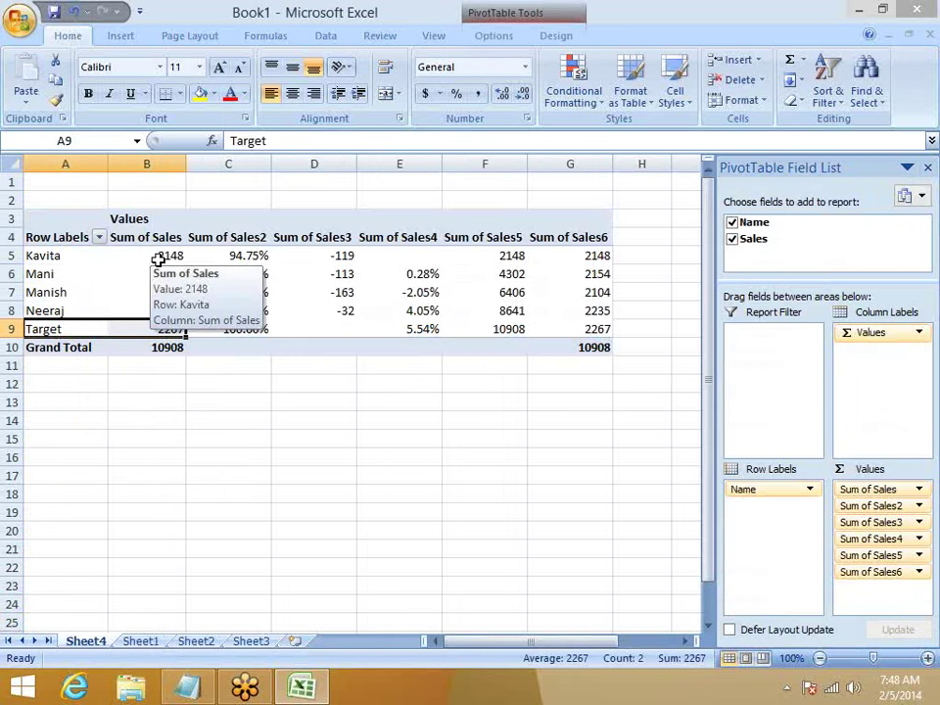
click(889, 296)
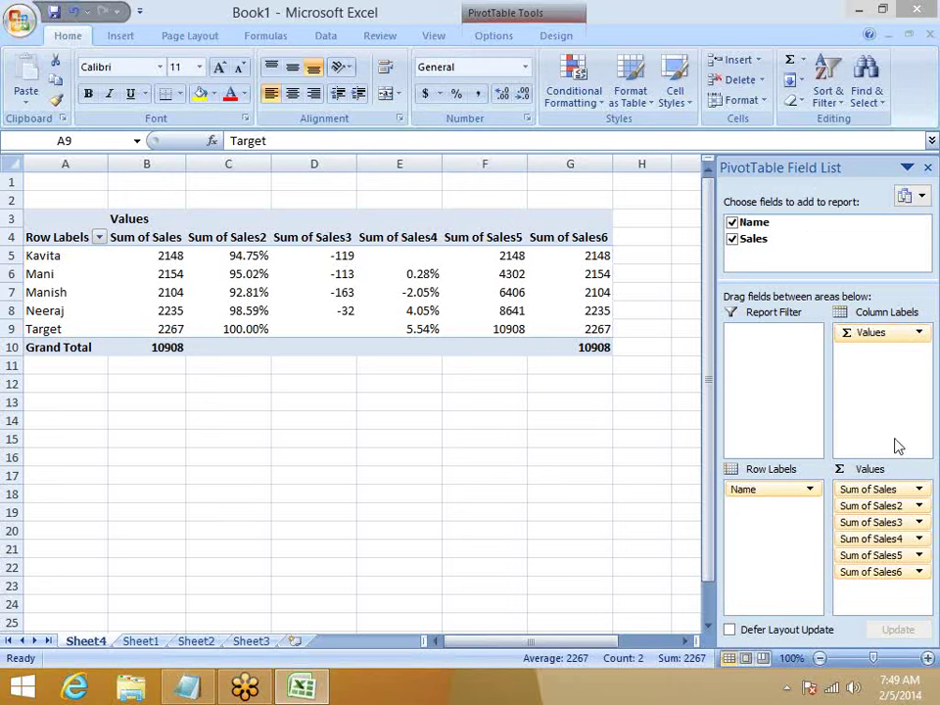
Add Sales as a seventh value field and show it as % of column
drag(756, 245, 874, 586)
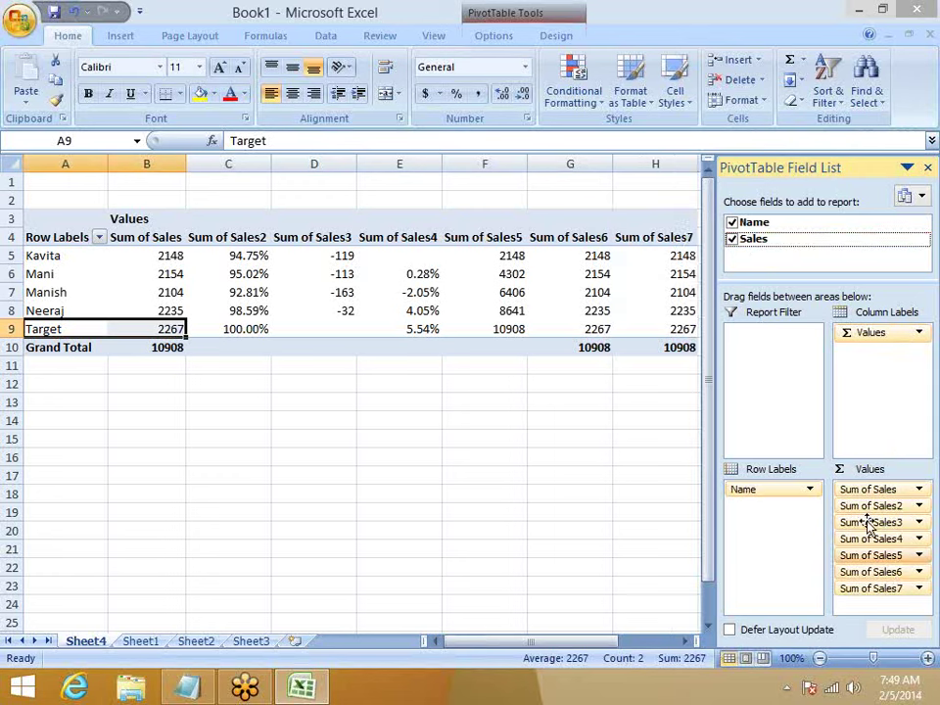
click(918, 589)
click(906, 568)
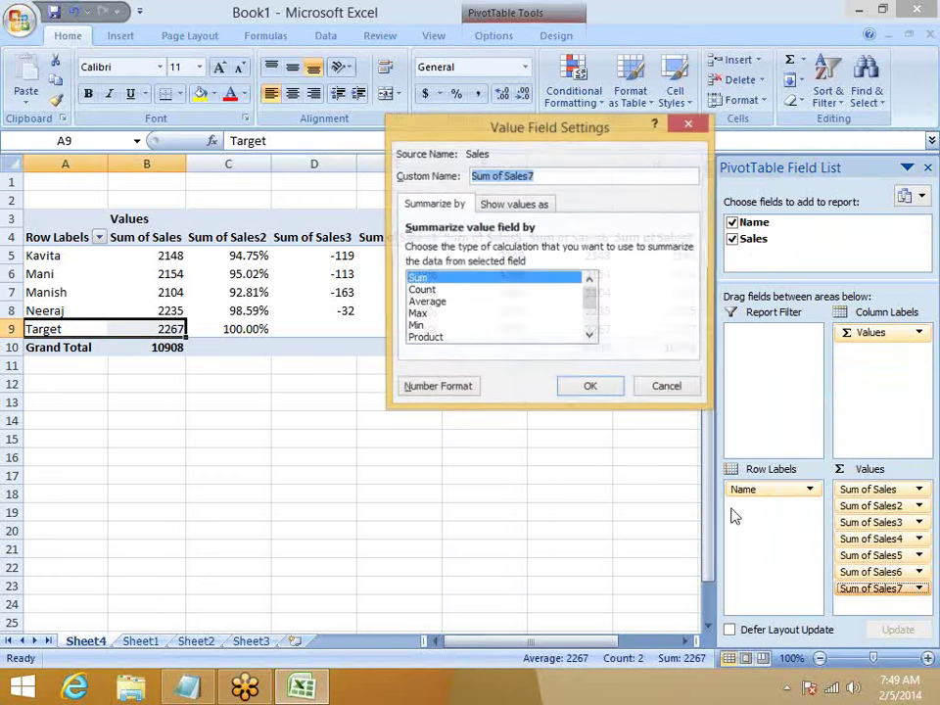
click(516, 204)
click(495, 249)
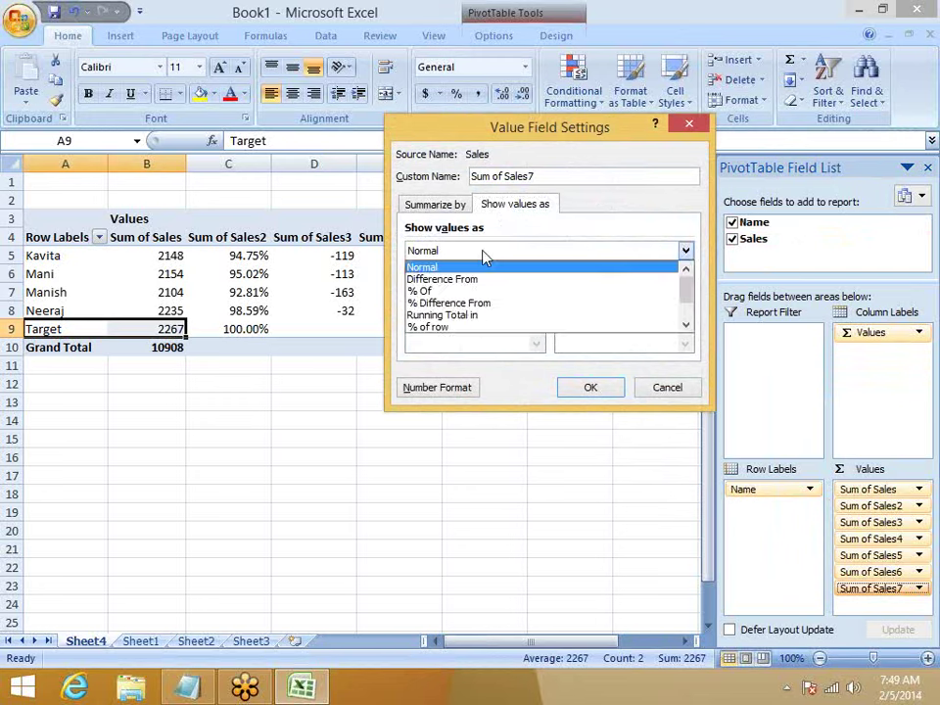
scroll(480, 327, down, 2)
click(478, 323)
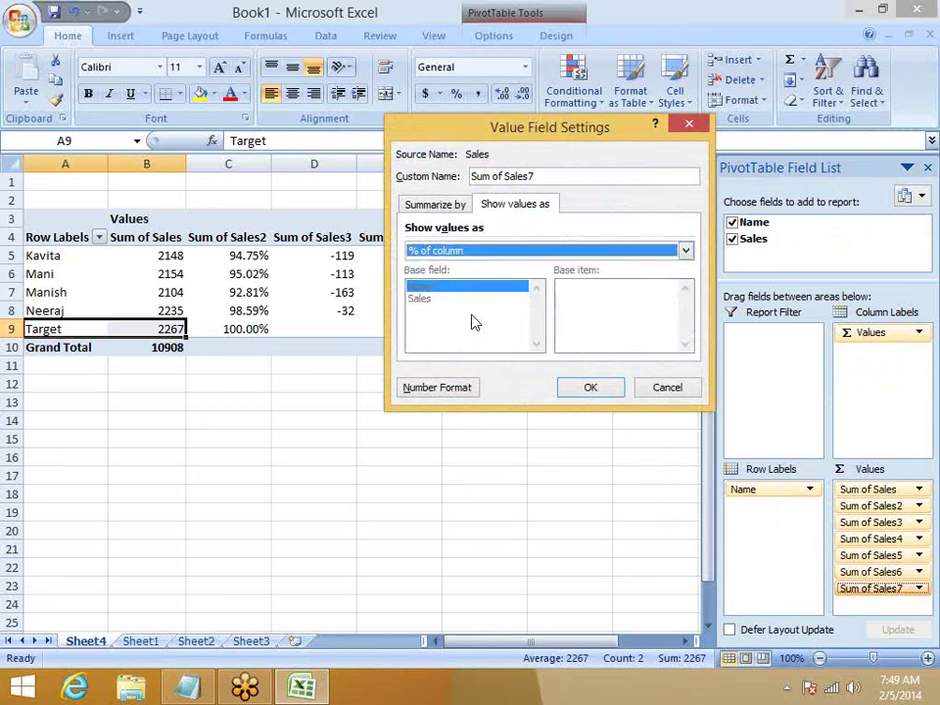
click(602, 395)
Review the percentage-of-column values in the seventh Sales column, starting with H5
drag(129, 252, 613, 253)
click(627, 382)
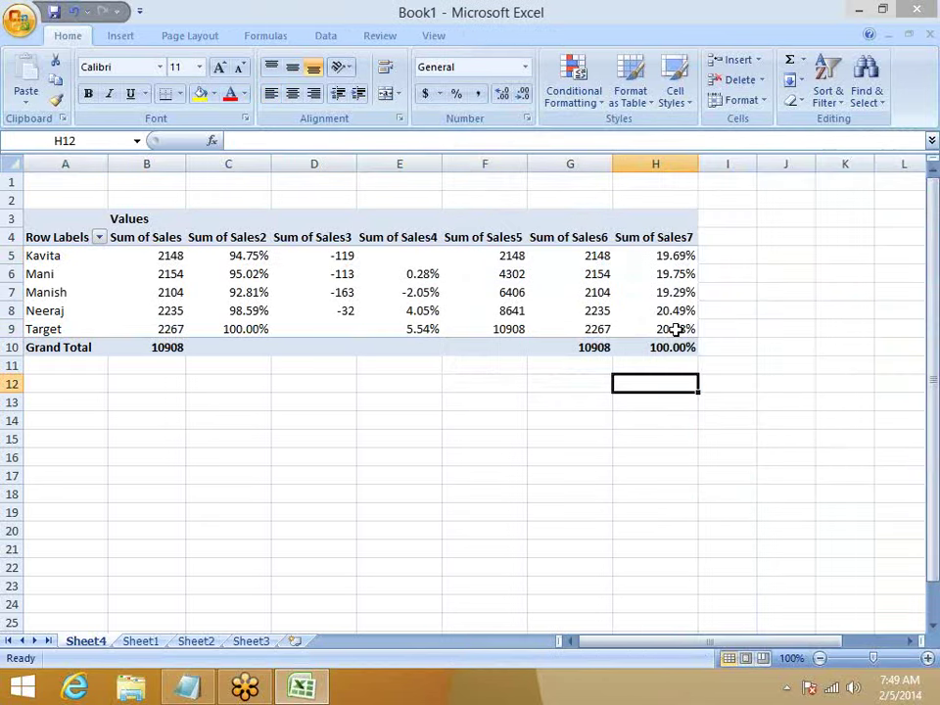
click(667, 256)
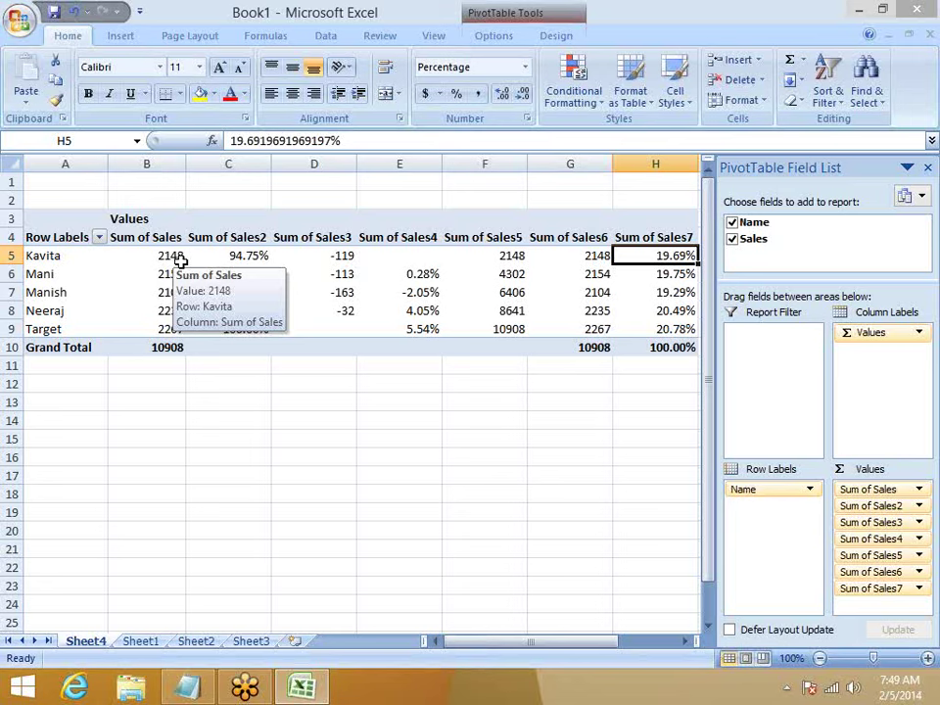
Look through the Show values as options of the seventh Sales field and close its settings without changes
click(917, 587)
click(852, 568)
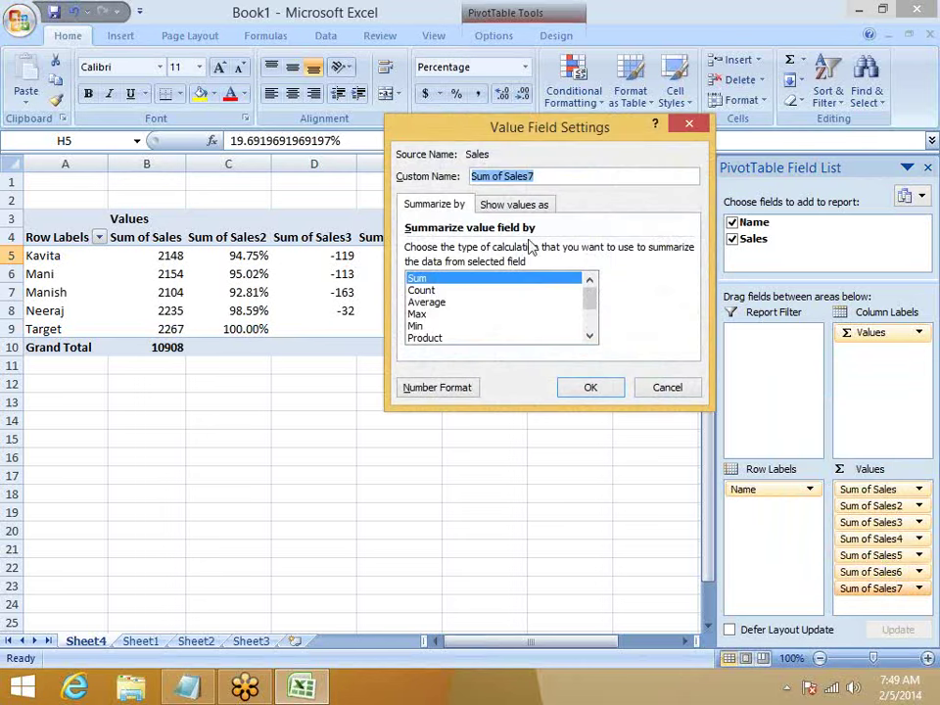
click(528, 205)
click(520, 254)
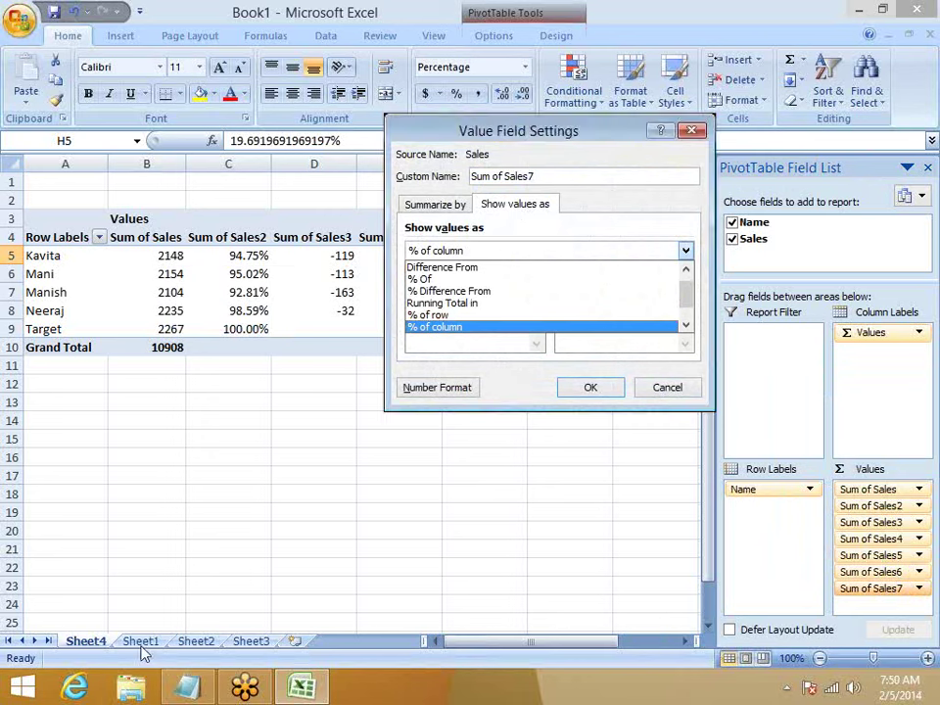
click(647, 394)
click(646, 394)
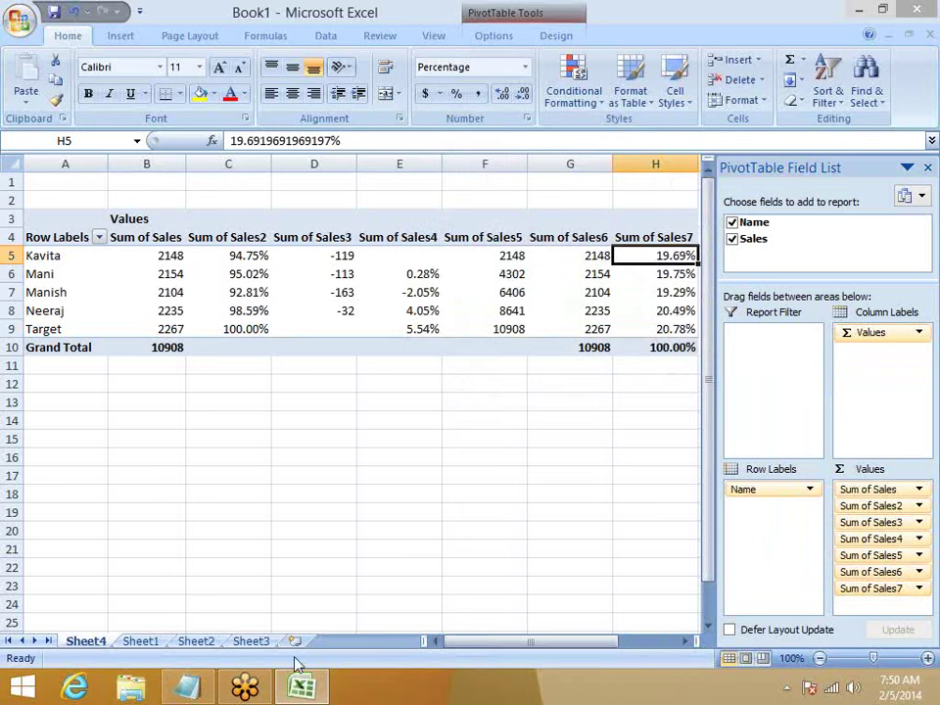
Check the start of the Name and Sales source data on Sheet1, and return to the seventh Sales column's Target row on Sheet4
click(140, 642)
key(Left)
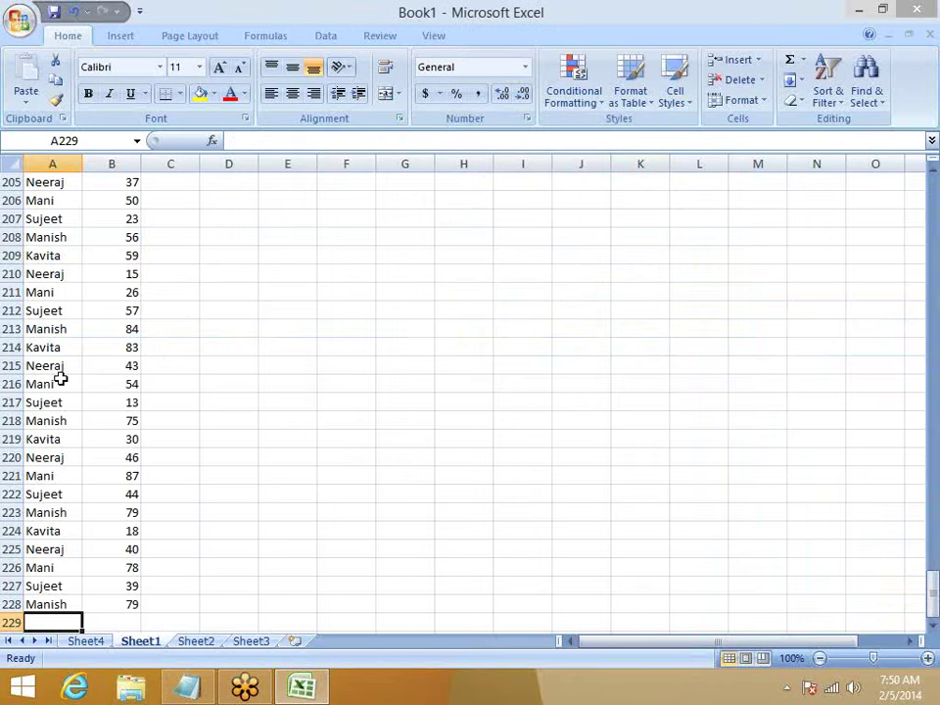
key(ctrl+Up)
key(ctrl+Up)
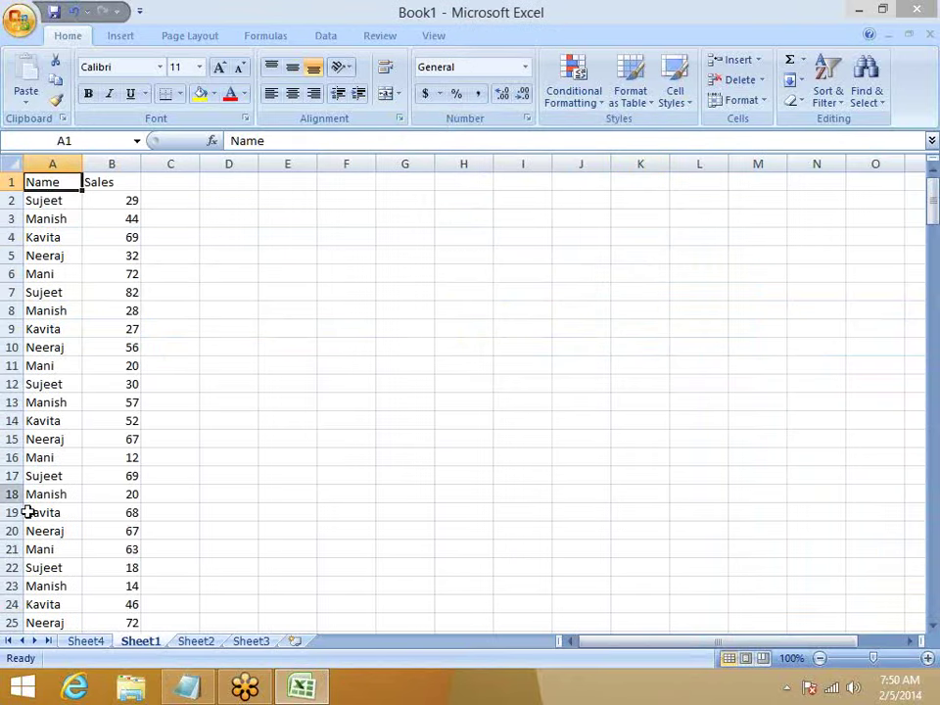
click(98, 641)
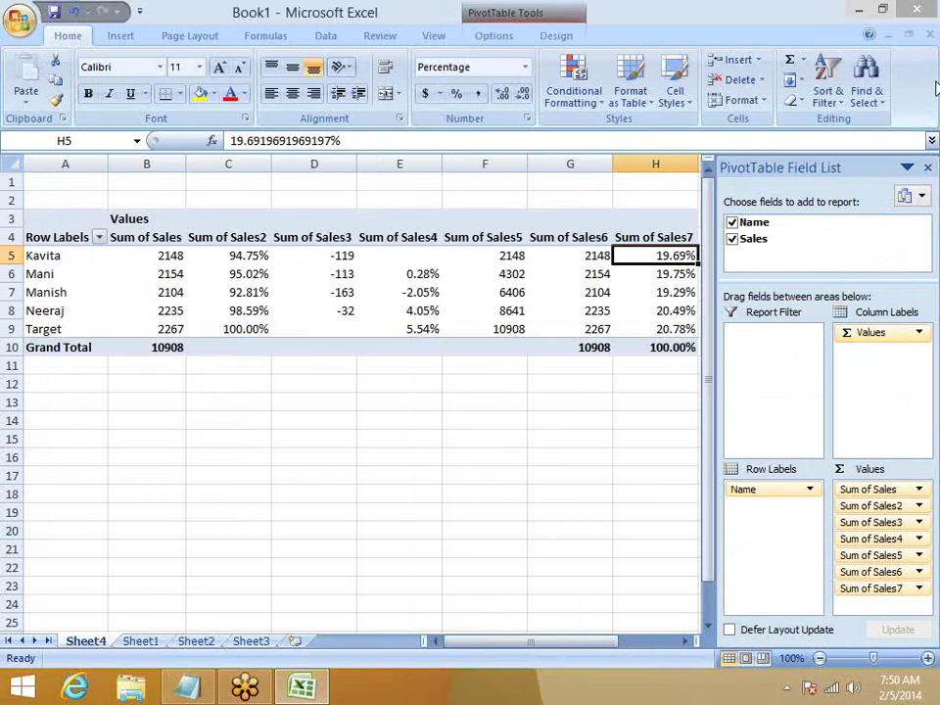
click(796, 212)
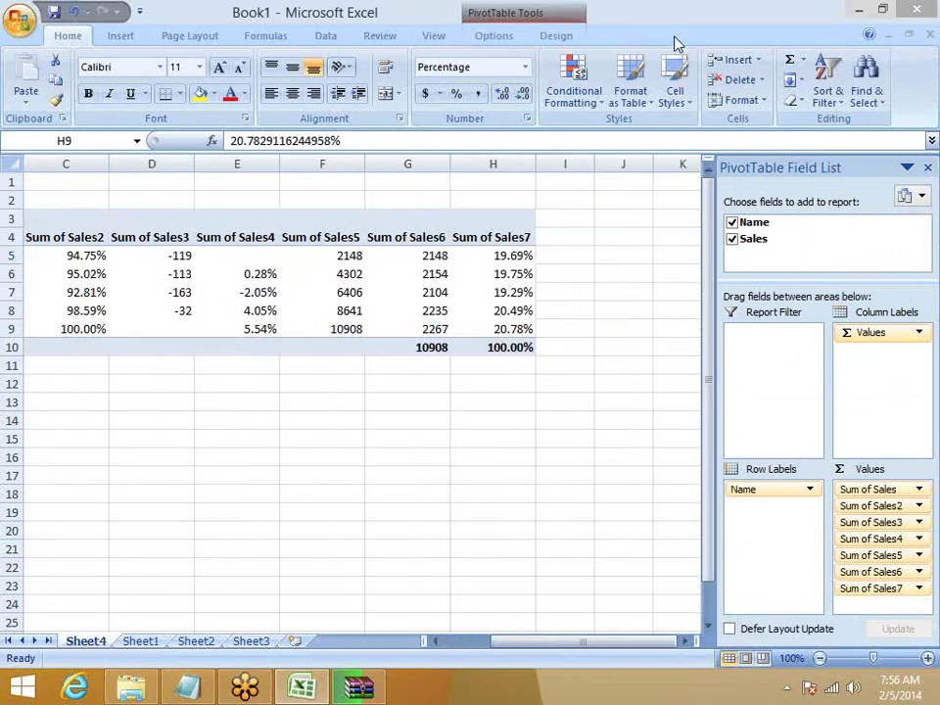
click(514, 331)
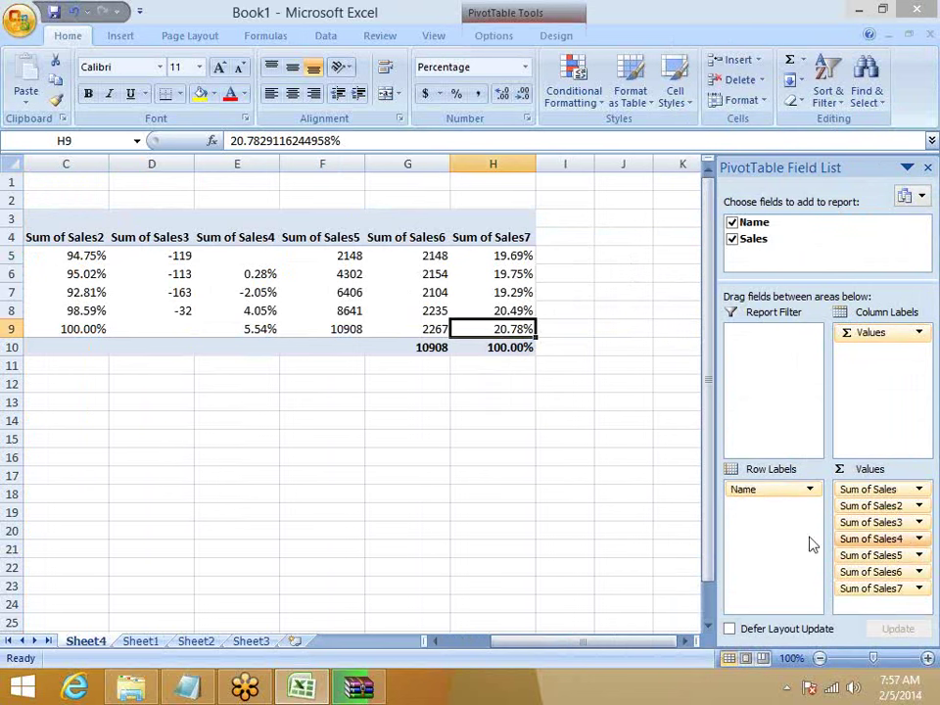
Copy the whole Name column from Sheet1 into column A of Sheet2
click(140, 641)
click(47, 163)
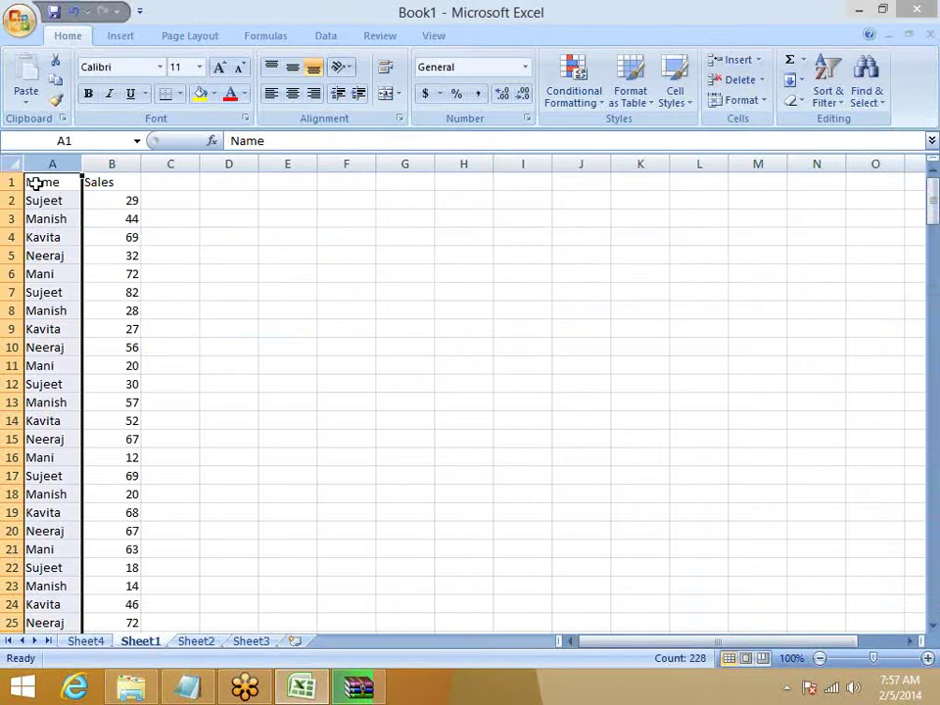
key(ctrl+c)
click(185, 640)
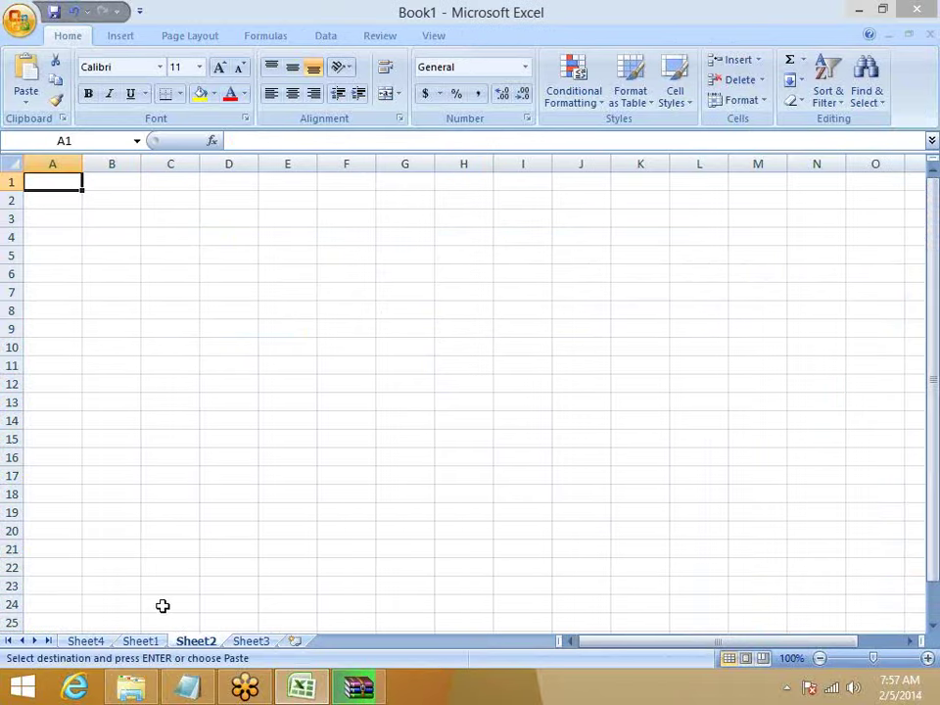
key(ctrl+v)
key(Escape)
Enter the header P-1 in cell B1 of Sheet2
click(113, 184)
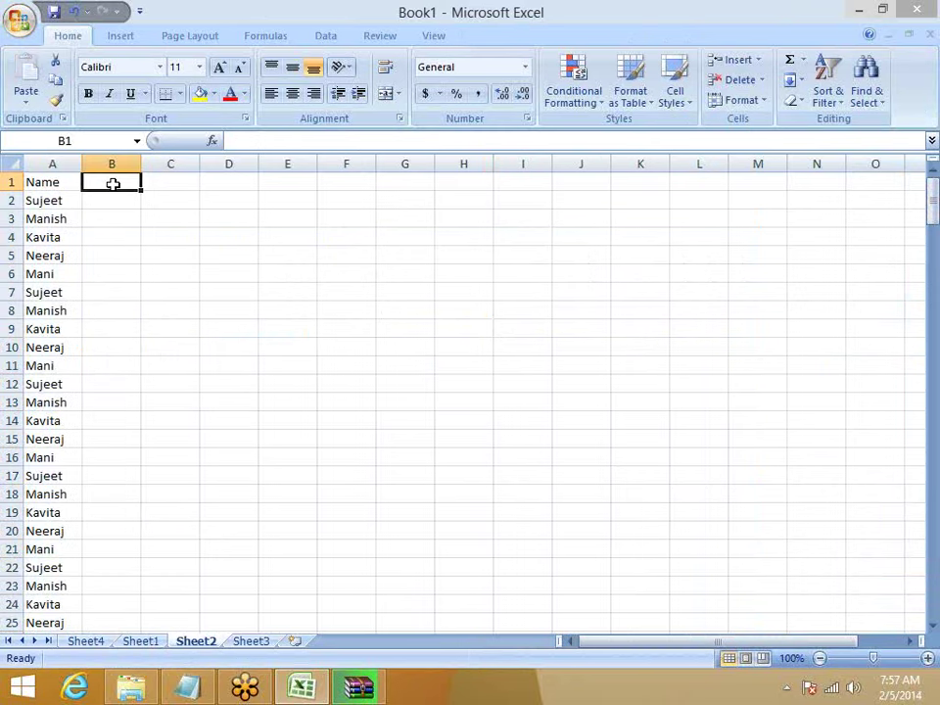
text(Q)
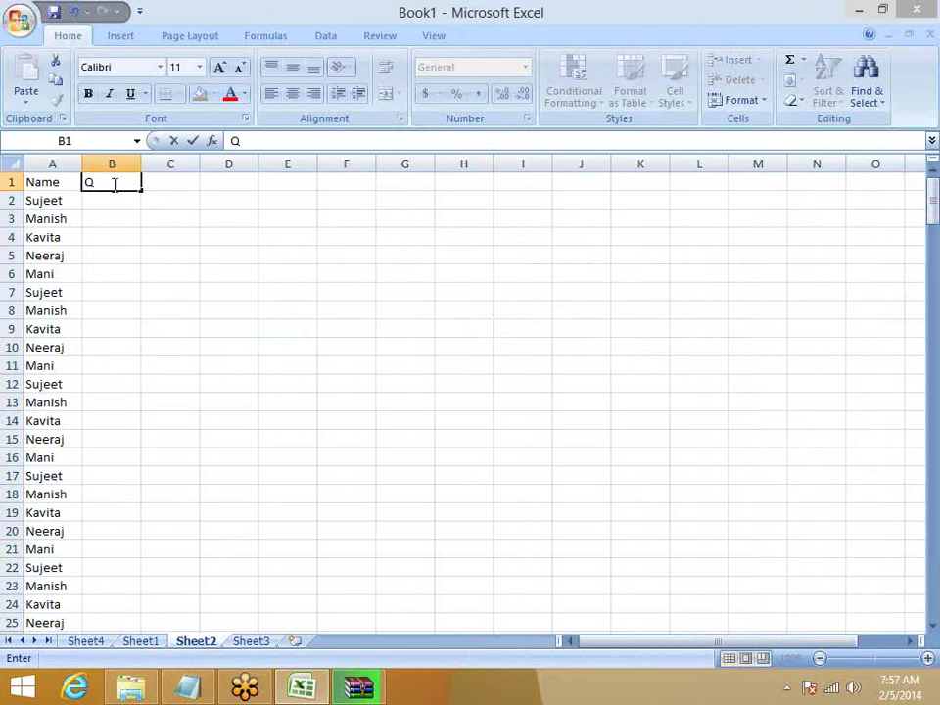
key(BackSpace)
text(P-)
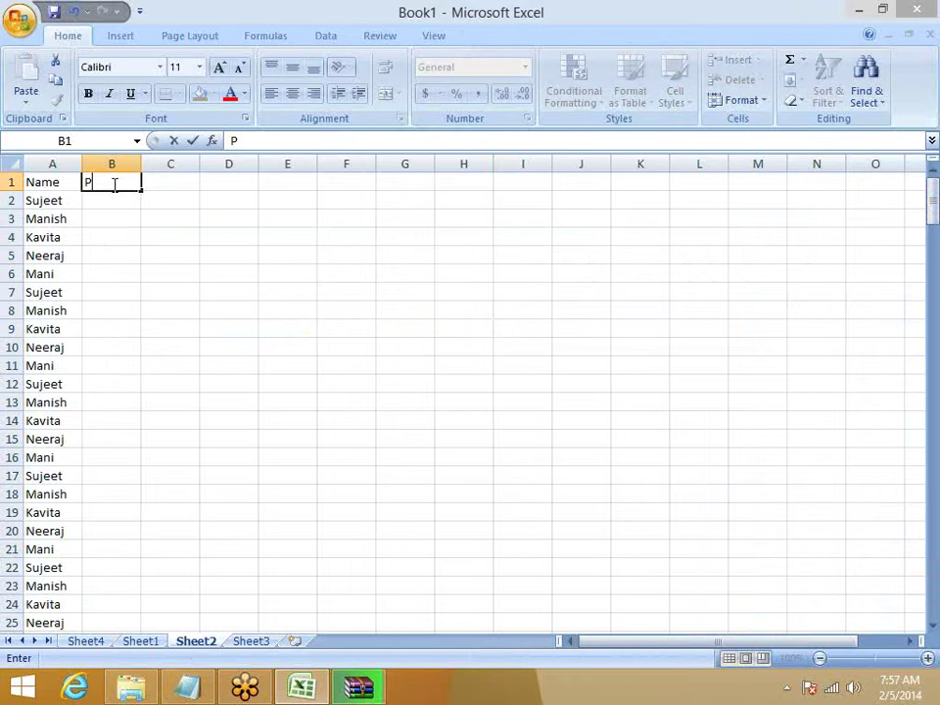
text(1)
key(Return)
click(114, 183)
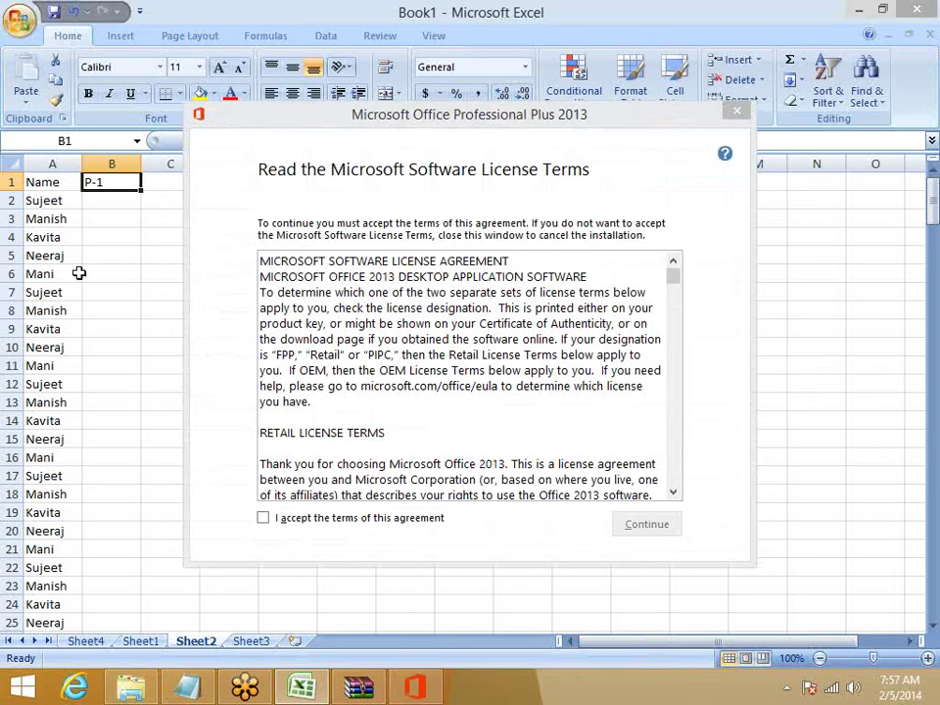
In the Office Professional Plus 2013 setup, accept the licence terms and start a customized installation that keeps all previous versions
click(286, 519)
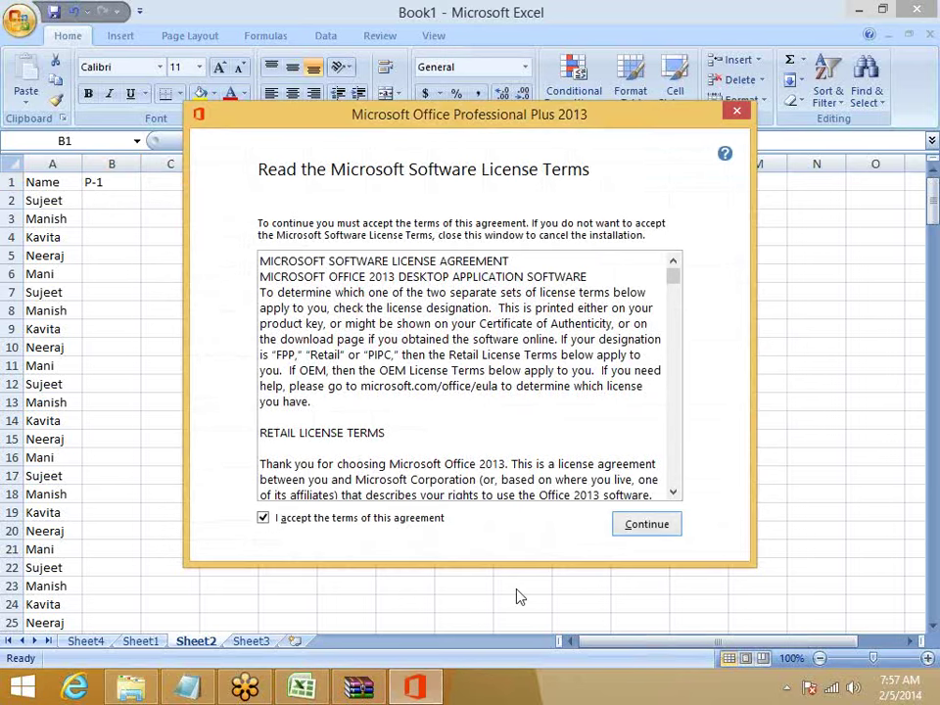
click(647, 526)
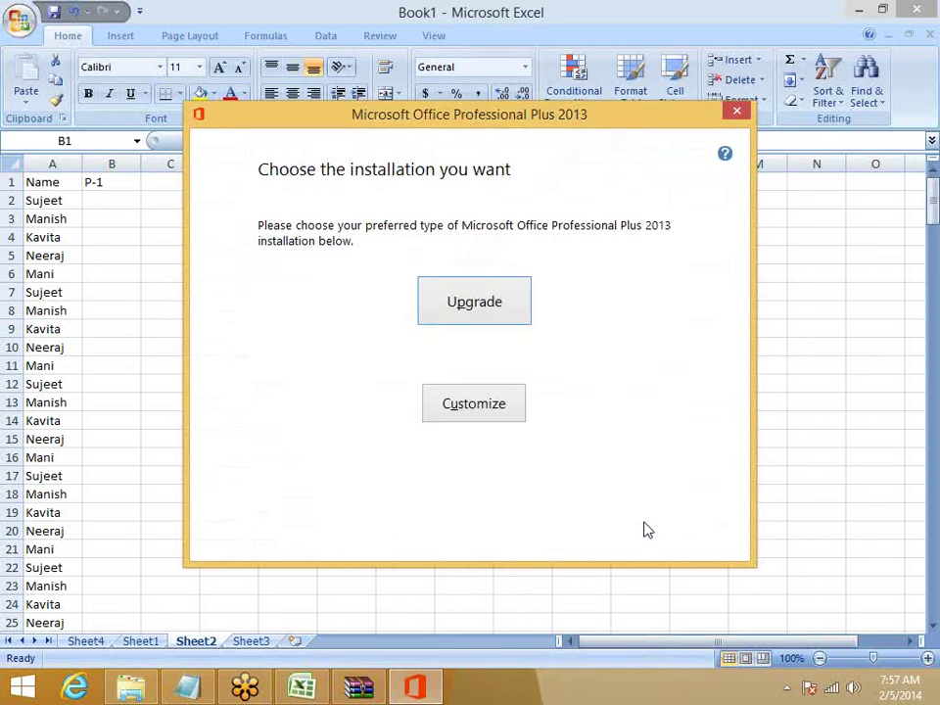
click(467, 413)
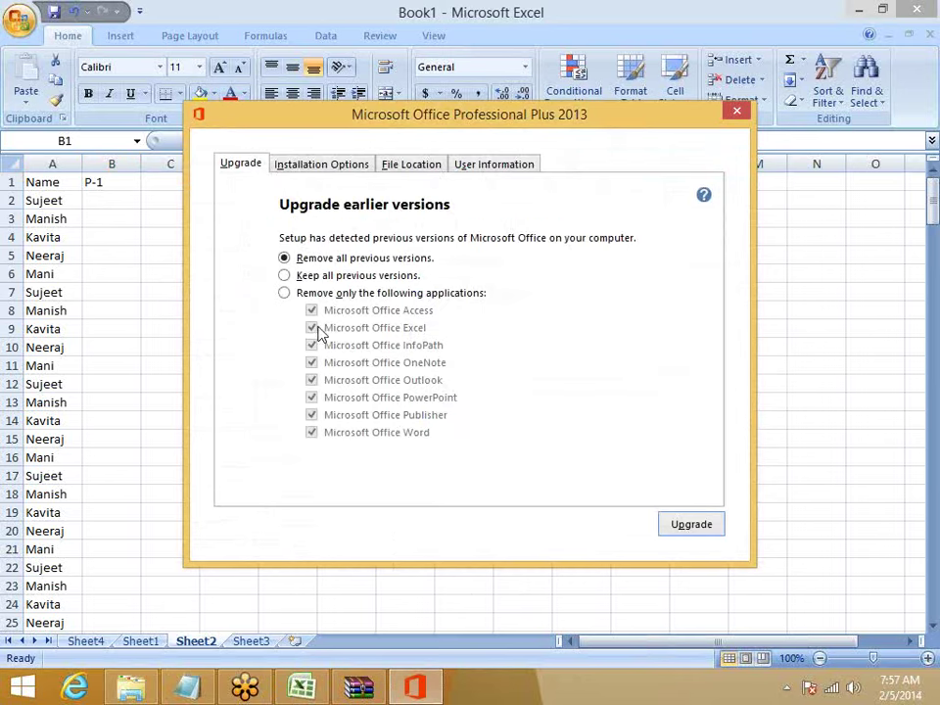
click(284, 275)
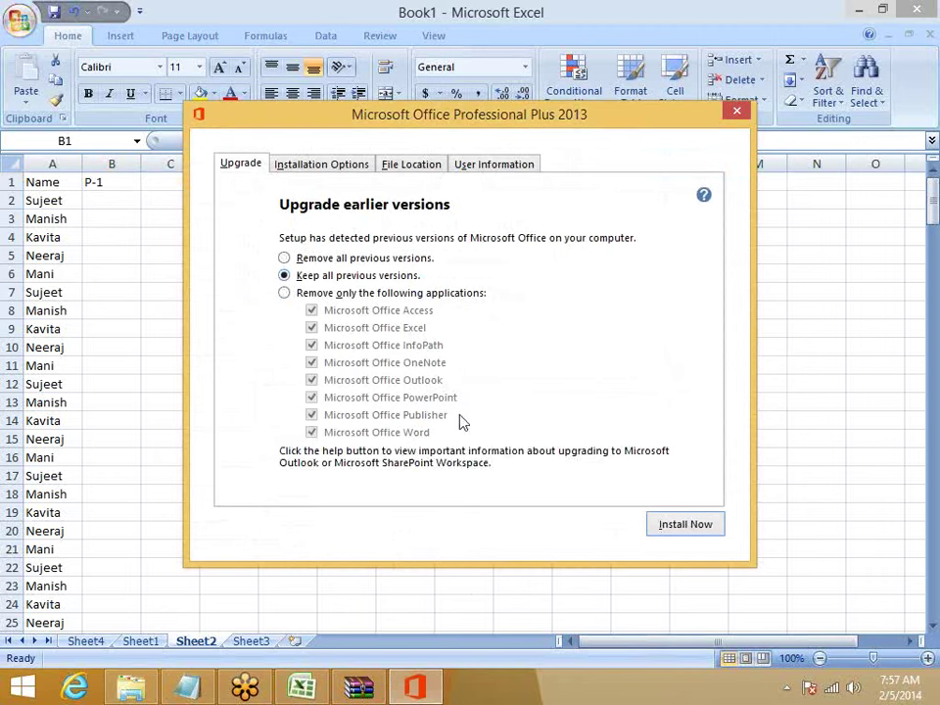
click(688, 527)
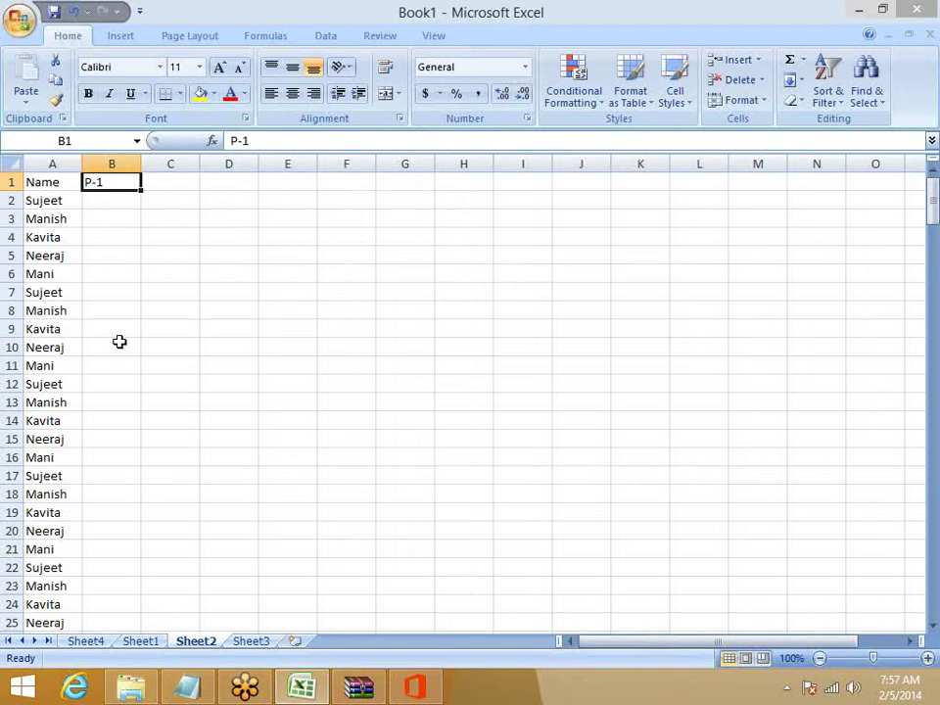
Extend the P-1 header series across row 1 to P-7 and enter =RANDBETWEEN(10,90) in B2
drag(139, 190, 485, 191)
click(133, 200)
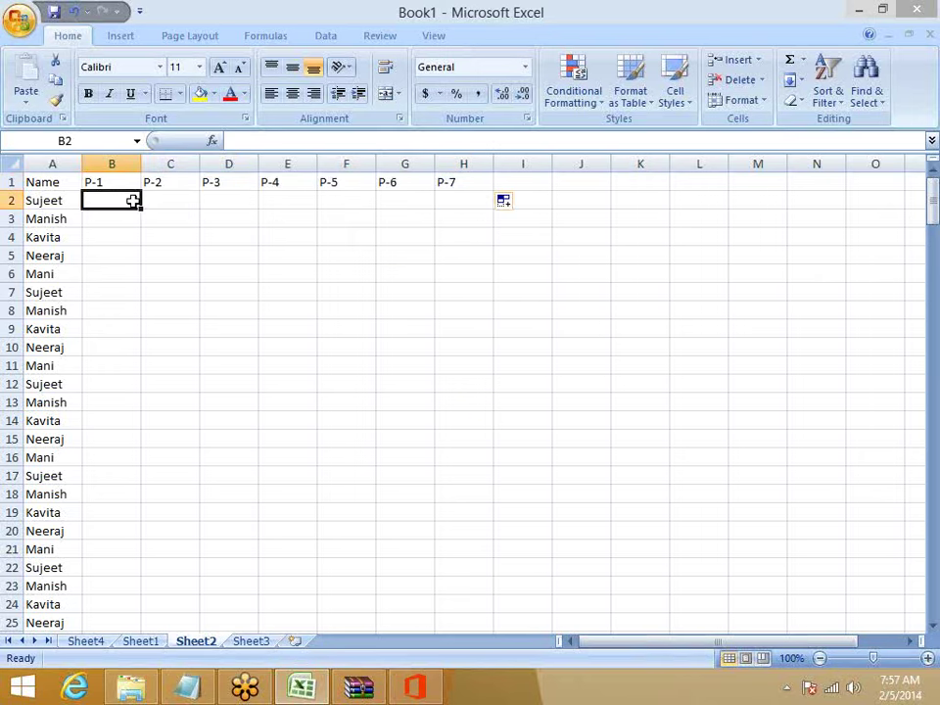
text(=r)
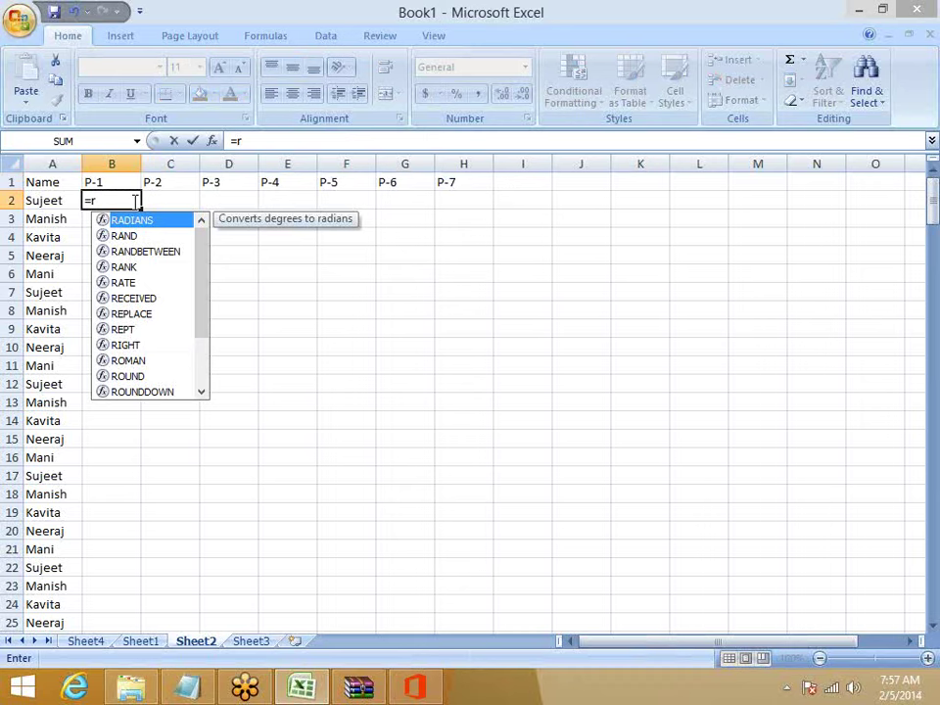
key(Down)
key(Down)
key(Tab)
text(10)
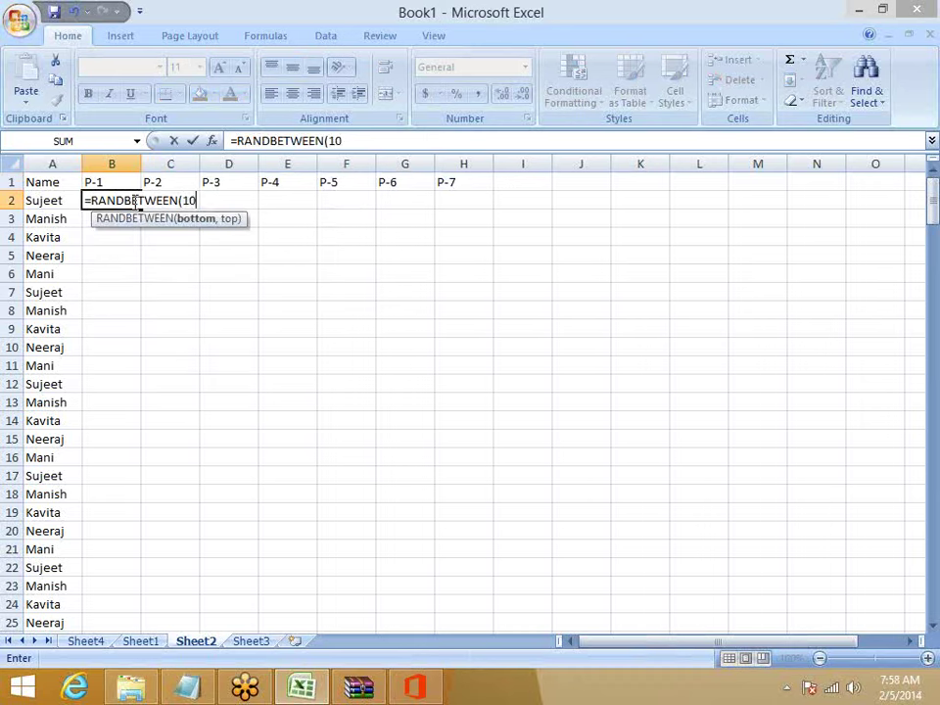
text(,90)
key(Return)
Fill the RANDBETWEEN formula from B2 across to H2
key(Up)
key(Up)
key(ctrl+Right)
key(Down)
key(ctrl+shift+Left)
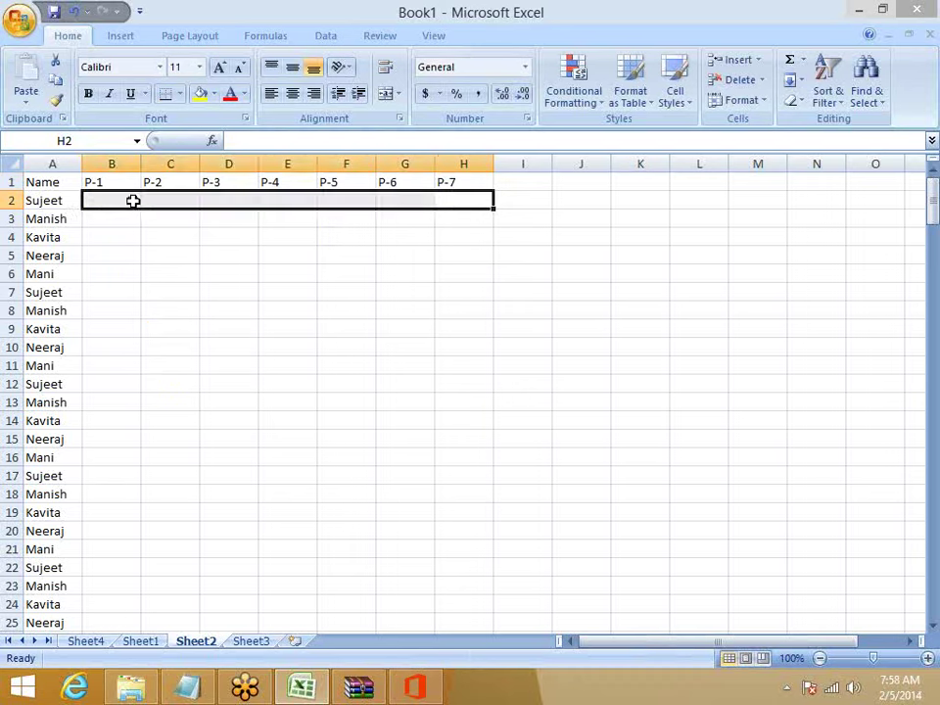
key(ctrl+r)
Copy the row 2 formulas down the P-1 to P-7 columns through row 228
key(ctrl+c)
key(Left)
key(Left)
key(ctrl+Left)
key(ctrl+Left)
key(ctrl+Down)
key(Right)
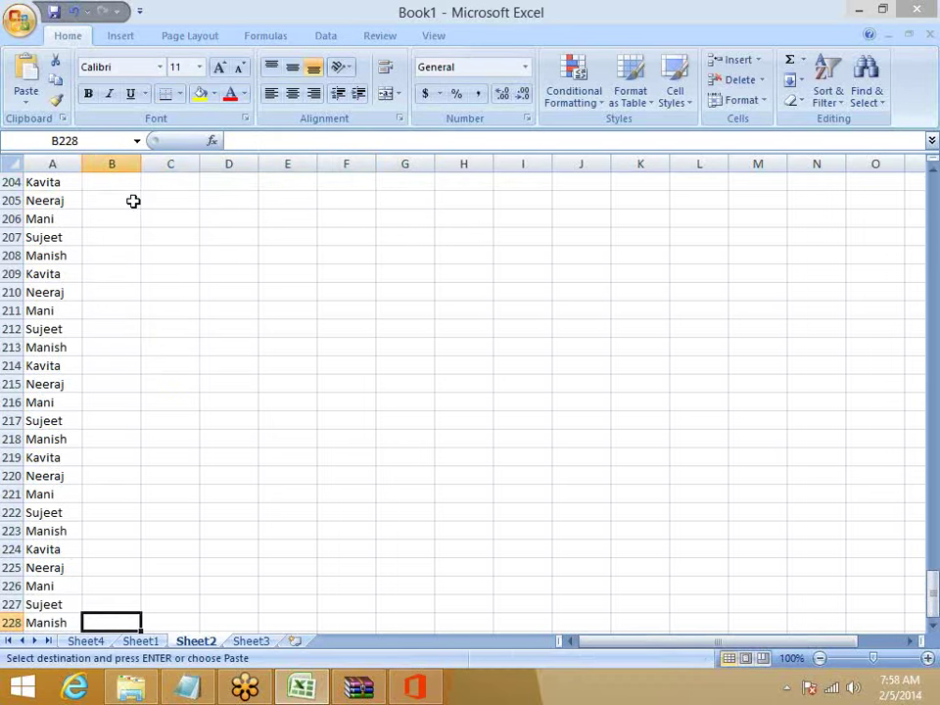
key(ctrl+shift+Up)
key(ctrl+v)
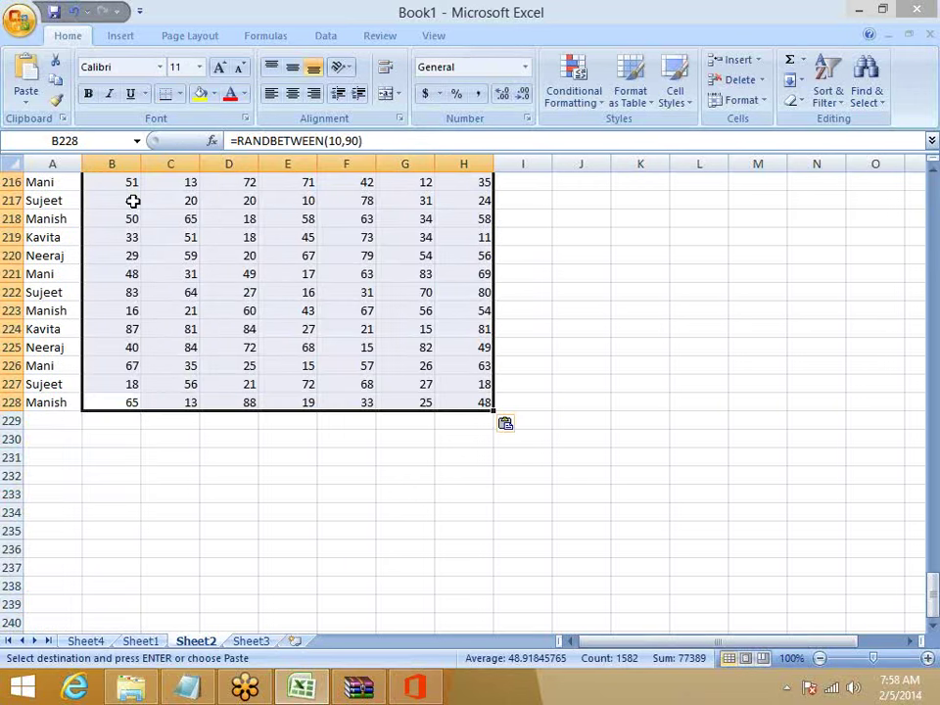
key(ctrl+Up)
key(Escape)
Replace the formulas in the table A1:H228 with their values
key(Left)
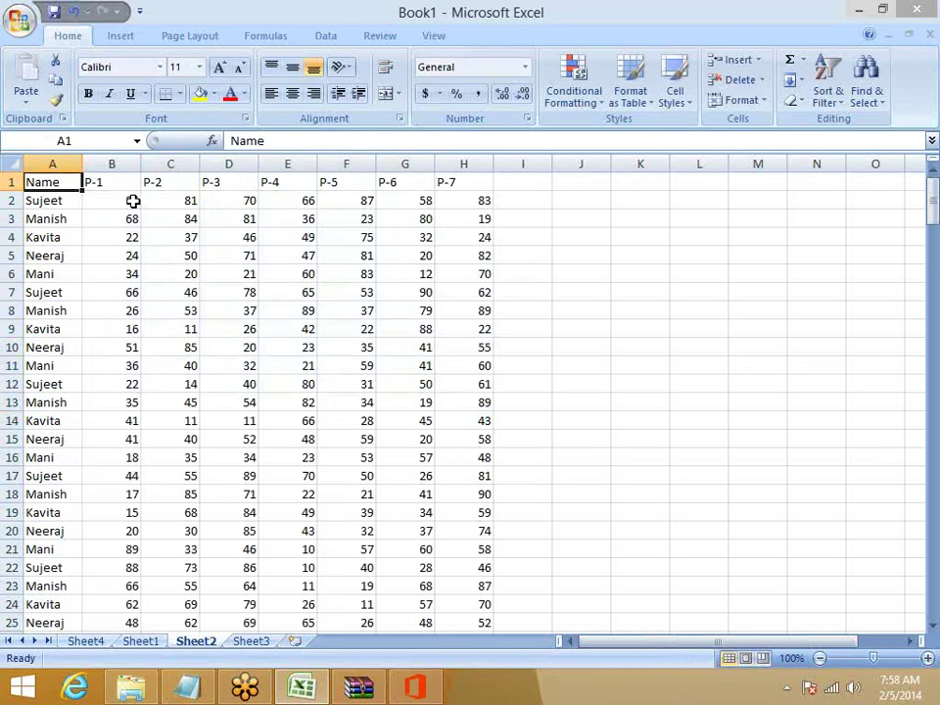
key(ctrl+shift+Right)
key(ctrl+shift+Down)
key(ctrl+c)
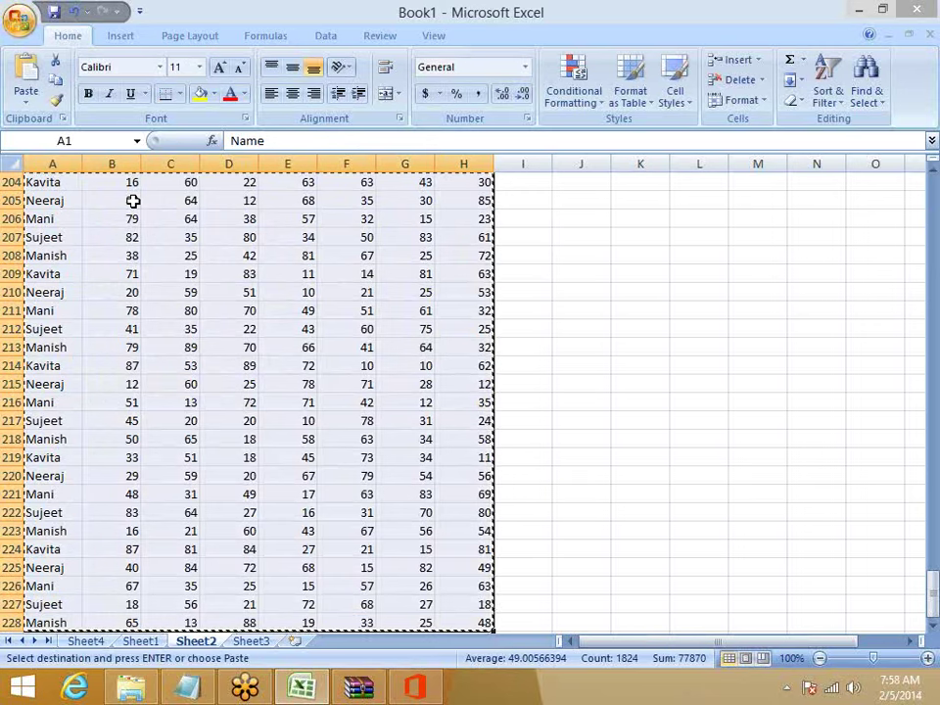
click(26, 99)
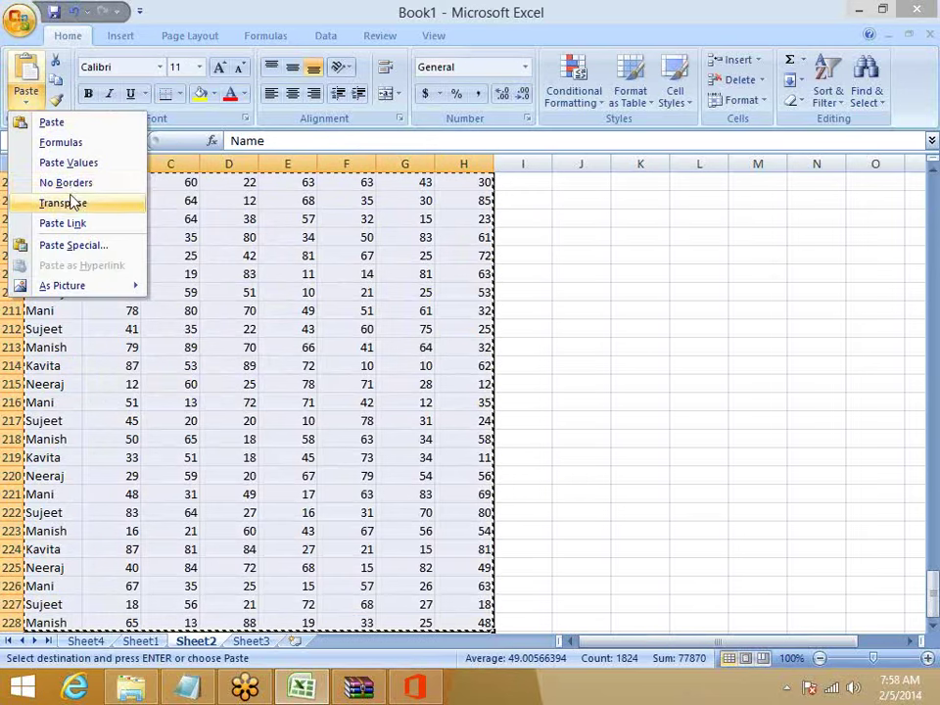
click(71, 163)
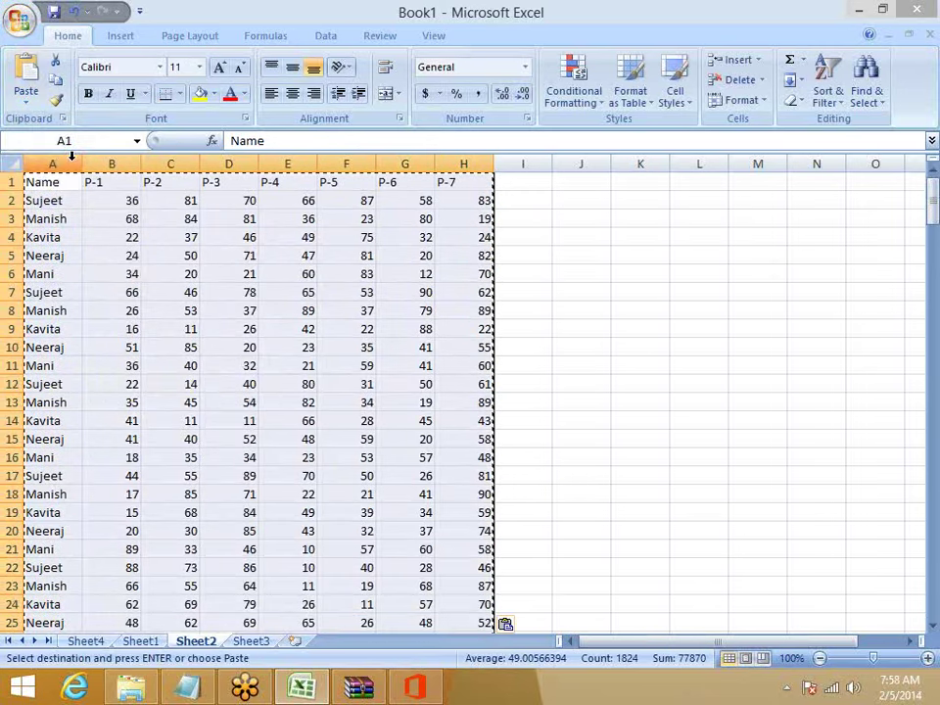
key(Escape)
Check several pasted values on Sheet2 and the Office 2013 installation progress, and return to the workbook
click(170, 255)
click(228, 383)
click(330, 470)
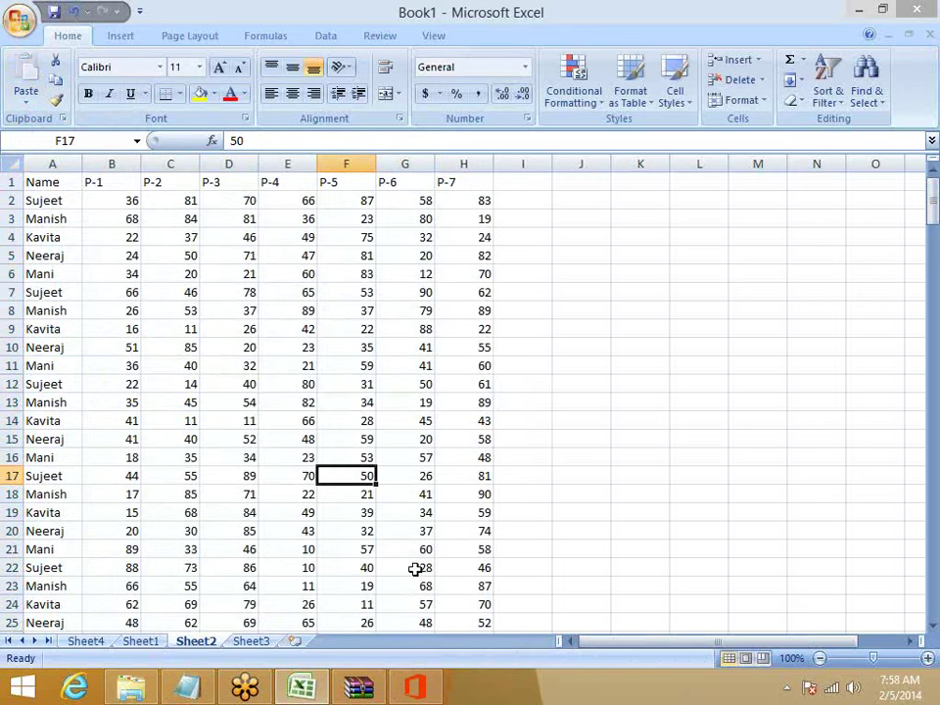
click(416, 690)
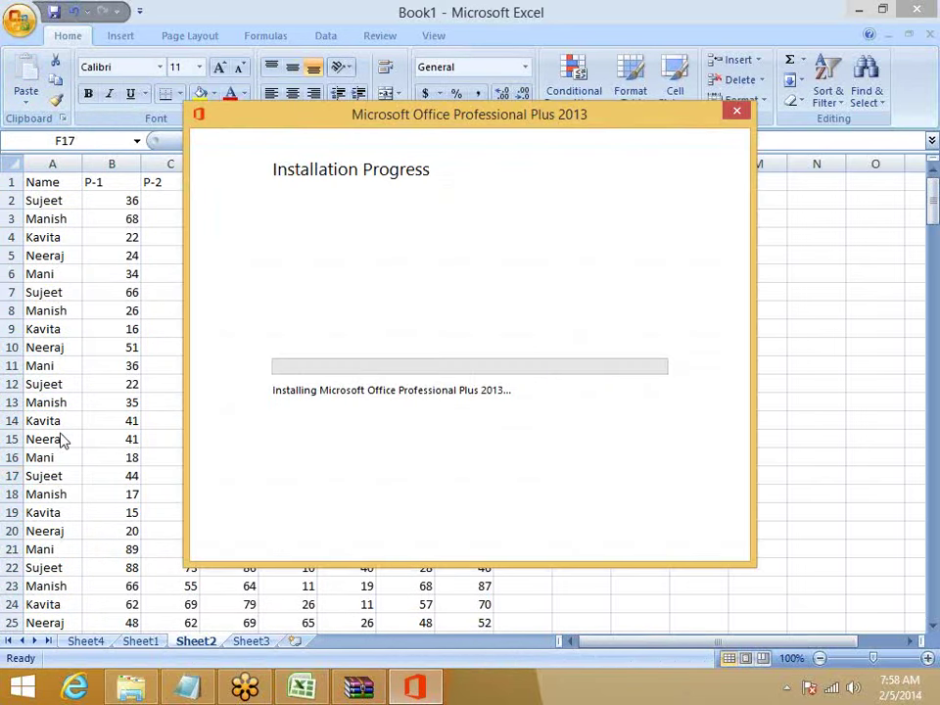
click(62, 431)
Create a PivotTable from Sheet2!$A$1:$H$228 on a new worksheet
click(39, 181)
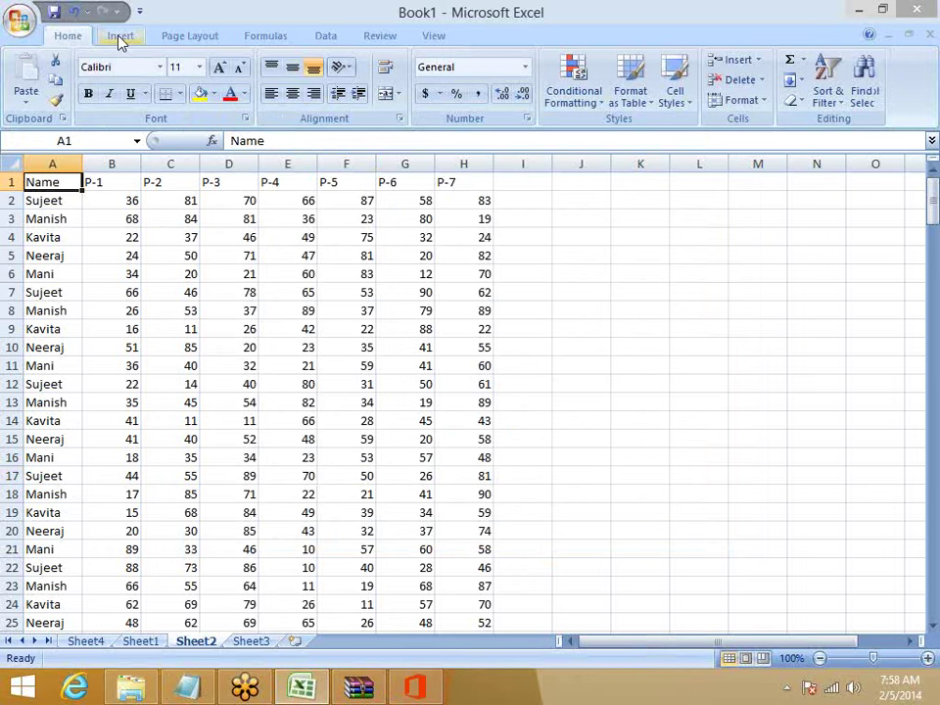
click(119, 37)
click(31, 90)
click(63, 145)
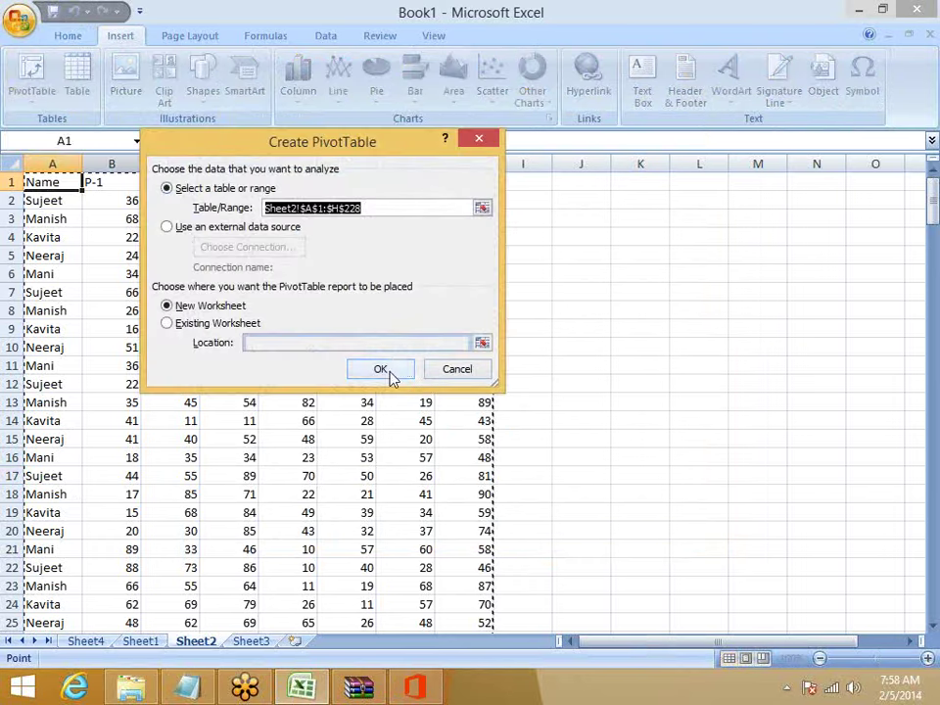
click(380, 367)
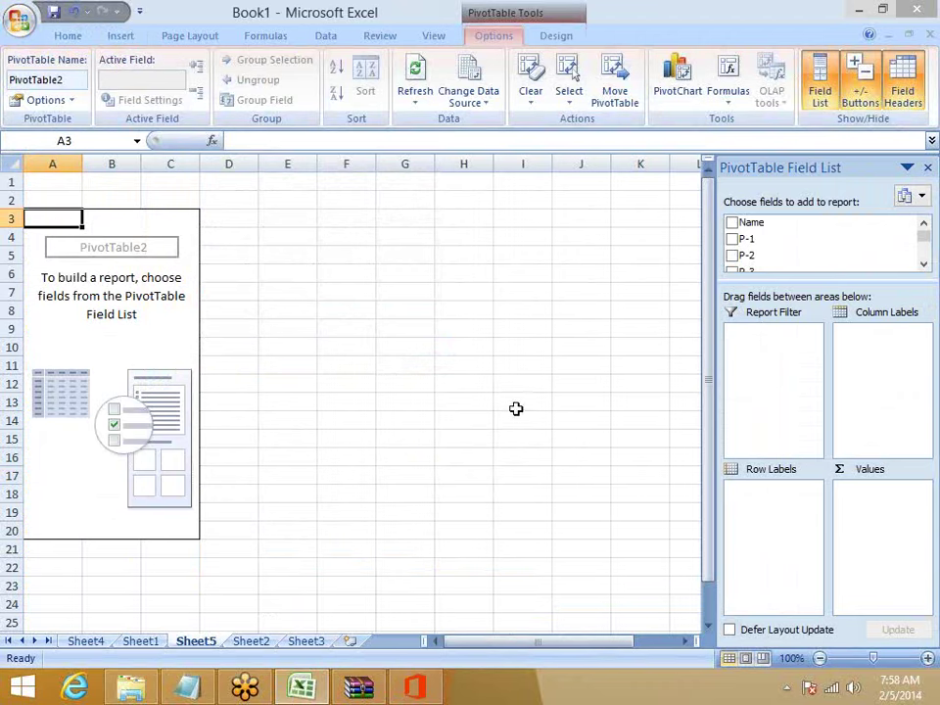
Place Name in the row labels and add P-1 and P-2 as value fields, enlarging the field list to show all fields
drag(777, 222, 784, 495)
drag(784, 287, 784, 368)
drag(837, 470, 861, 535)
drag(748, 256, 872, 538)
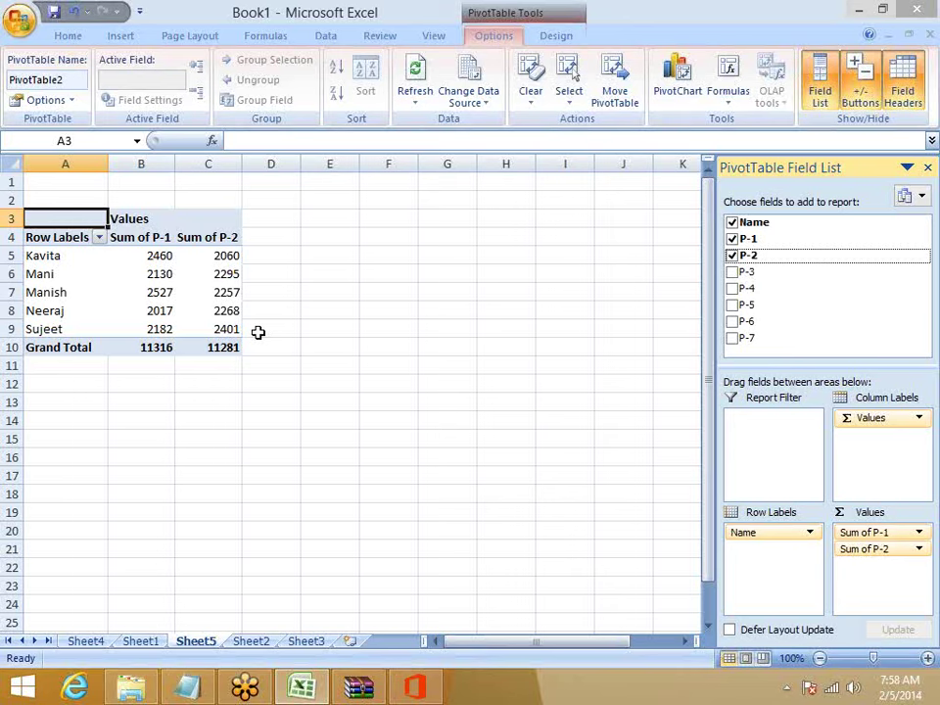
Start a calculated field named Total in the PivotTable, with a formula adding P-1, P-2 and P-3
click(729, 98)
click(764, 122)
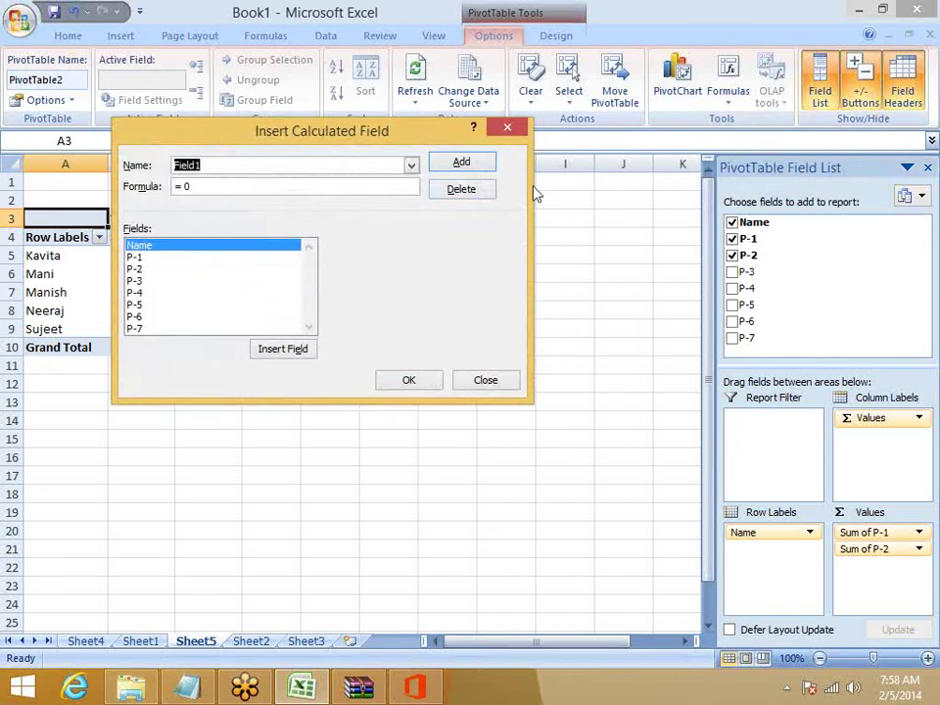
text(Total)
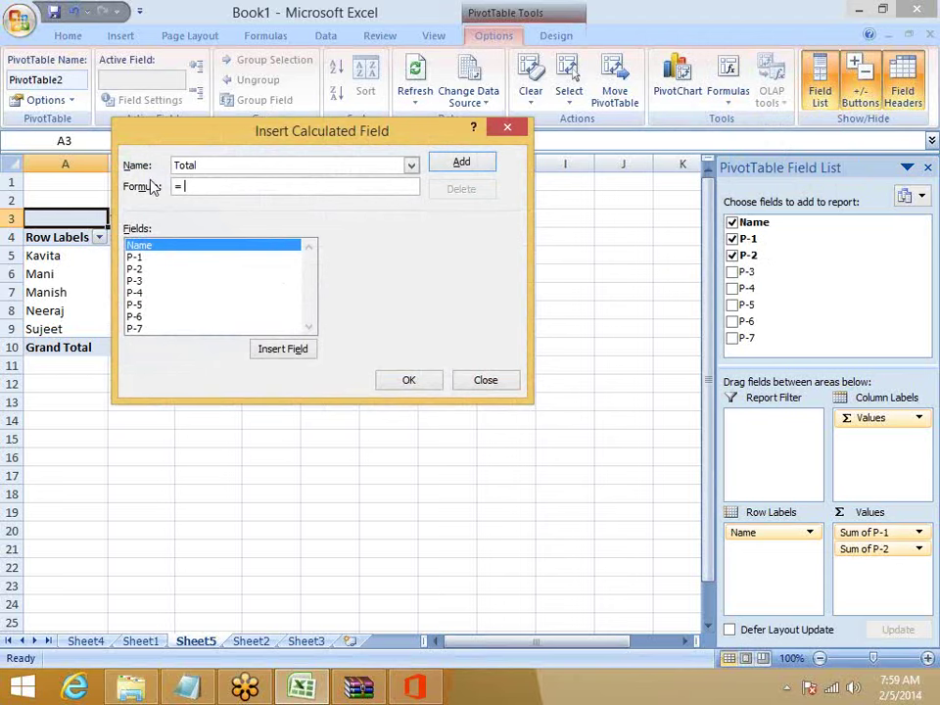
click(153, 258)
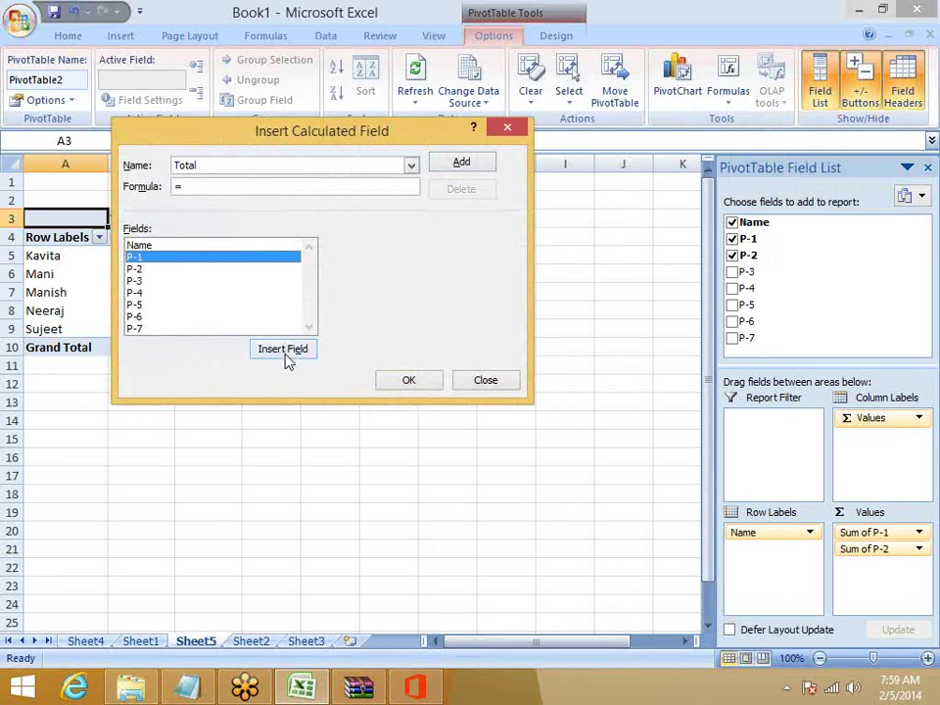
click(266, 353)
text(+)
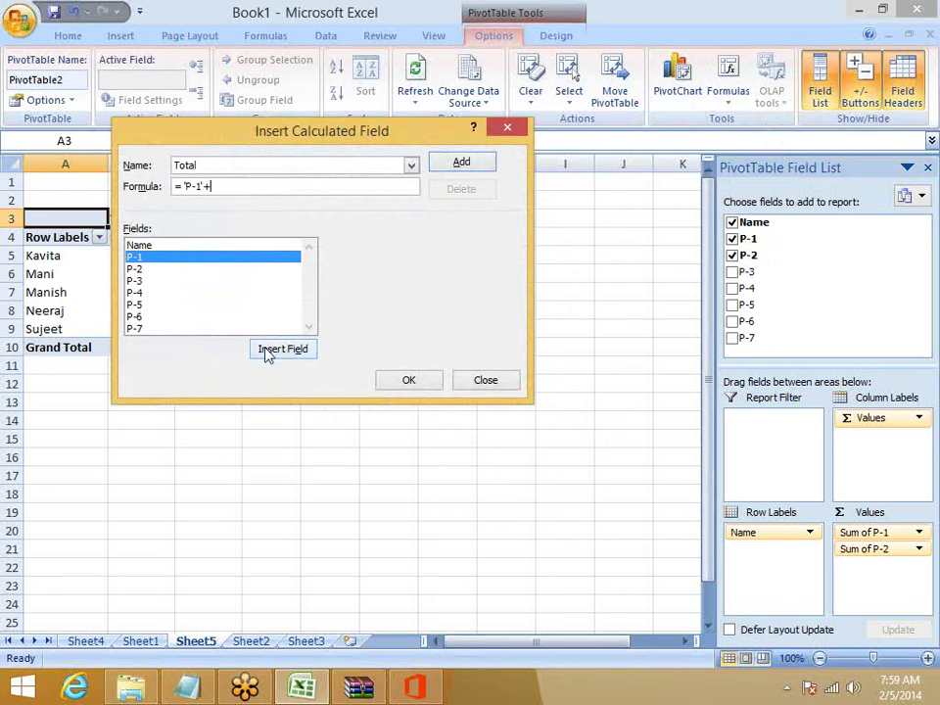
click(136, 270)
click(273, 346)
text(+)
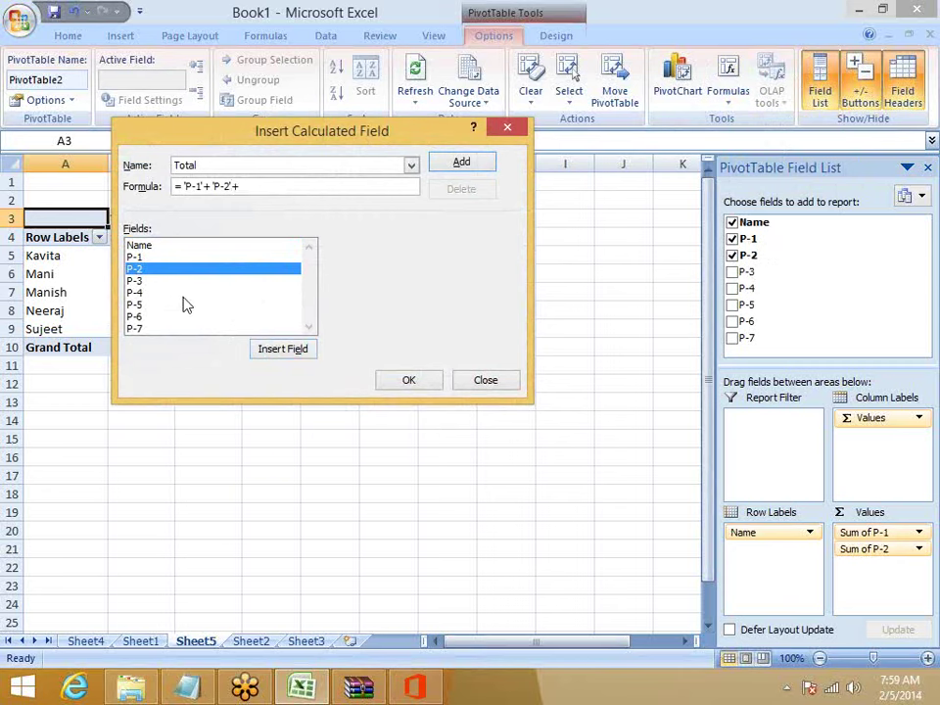
click(135, 281)
click(279, 356)
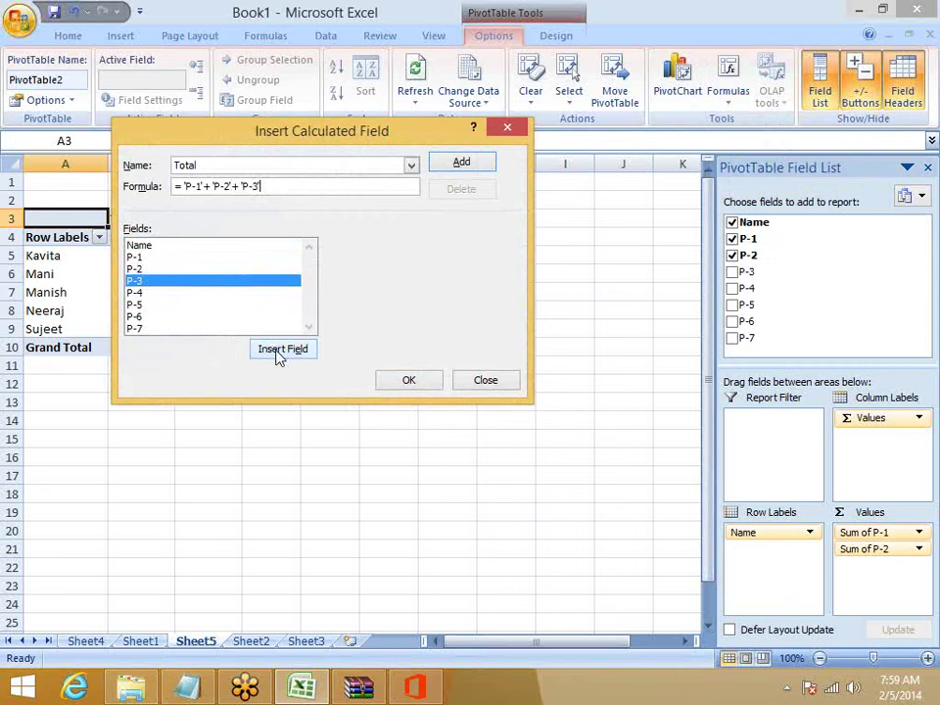
Extend the Total formula with P-4, P-5, P-6 and P-7, and add the calculated field to the PivotTable
text(+)
click(146, 293)
click(270, 354)
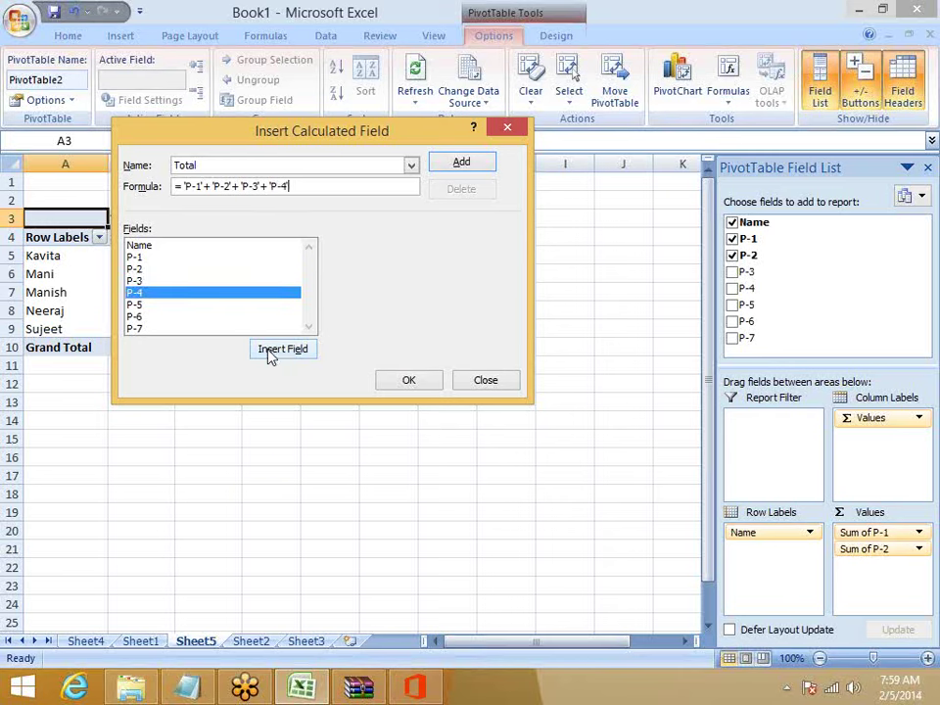
text(+)
click(157, 306)
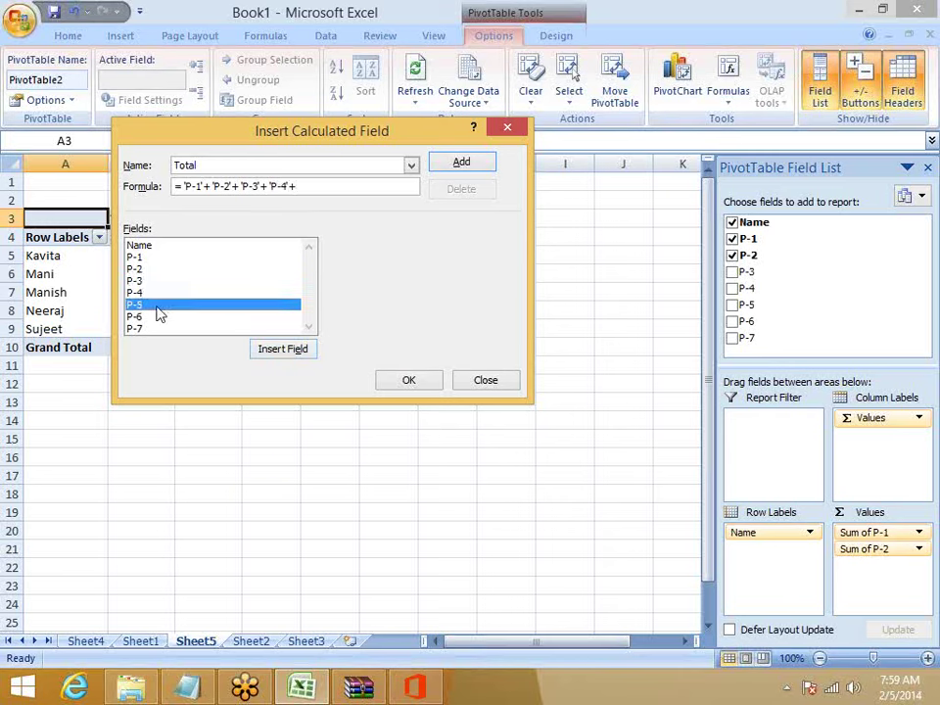
click(271, 353)
text(+)
click(162, 316)
click(261, 352)
text(+ 'P-6'+)
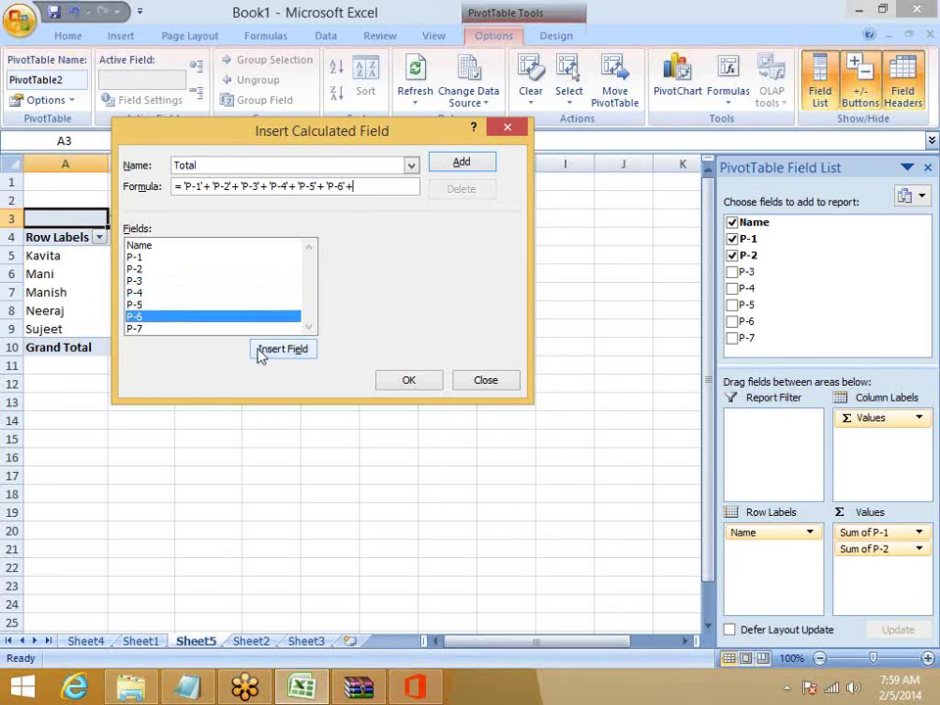
click(151, 330)
click(274, 351)
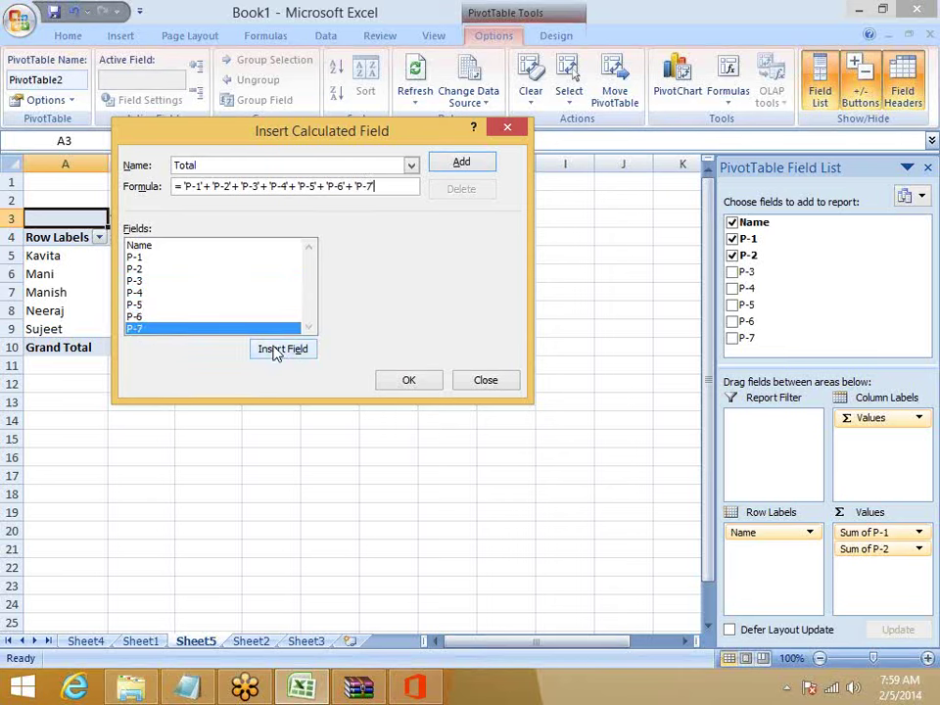
click(457, 164)
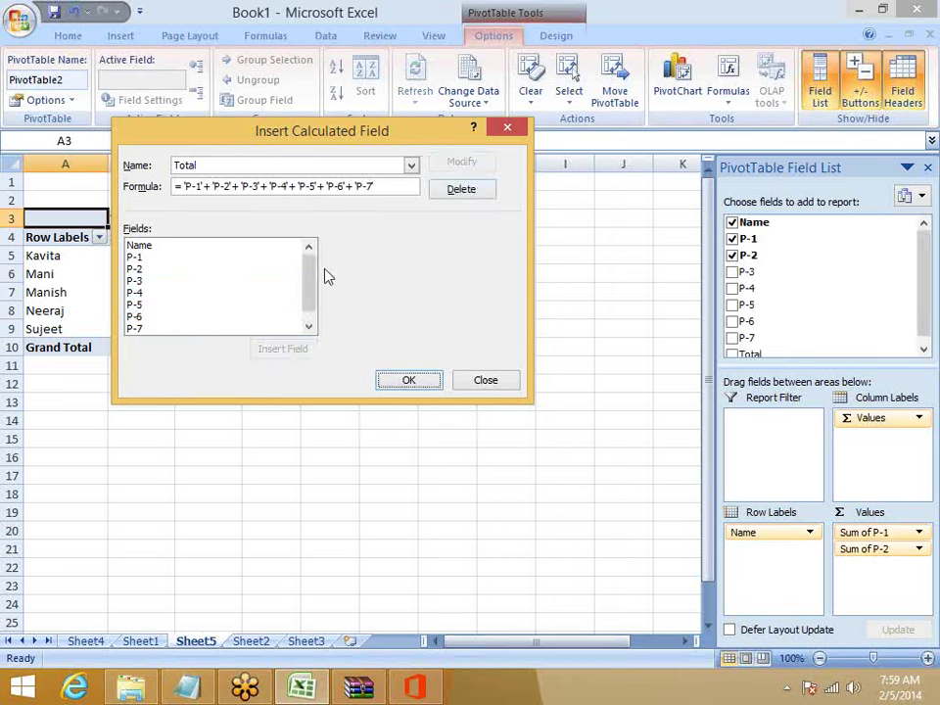
scroll(309, 314, down, 1)
click(402, 381)
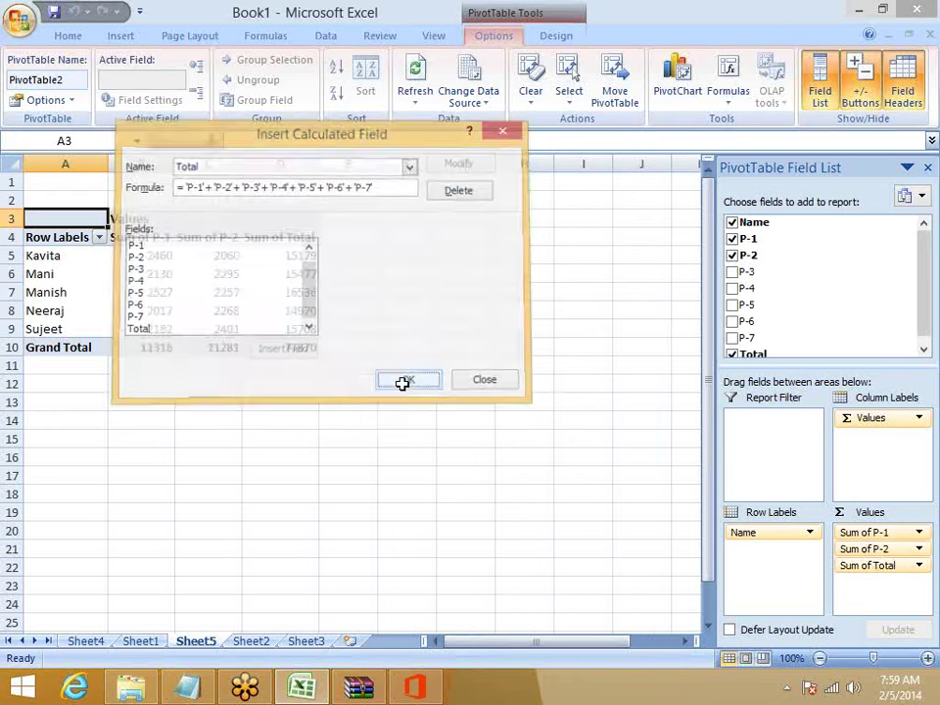
Remove P-2 and P-1 from the PivotTable values, keeping only the Total field
click(733, 255)
click(733, 239)
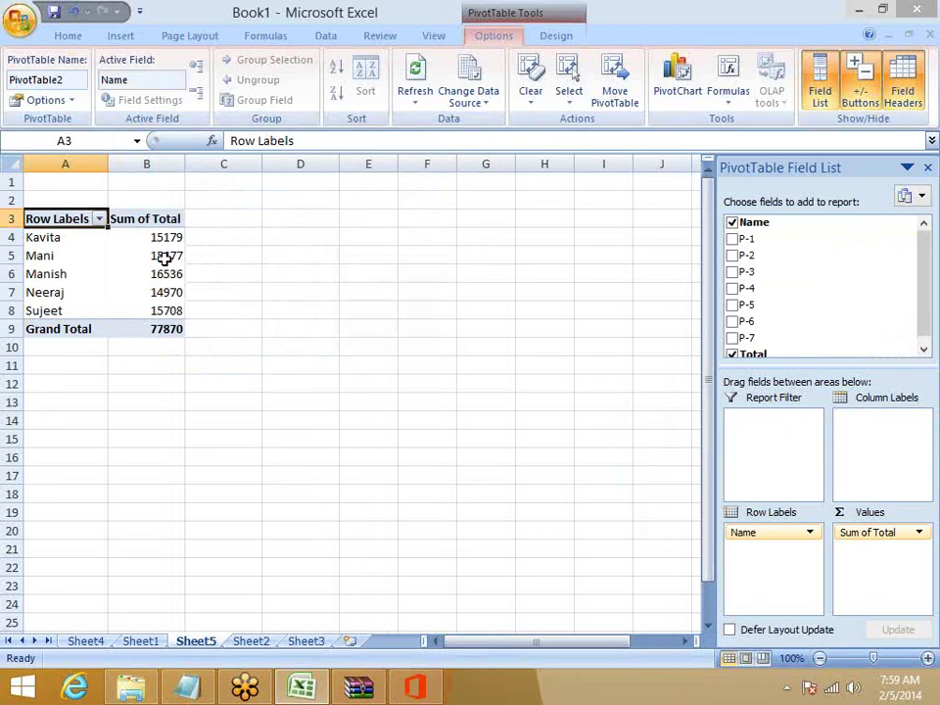
mouse_move(165, 259)
mouse_move(173, 284)
Add a calculated field named Avg to the PivotTable with the formula = Total/7
click(724, 93)
click(742, 123)
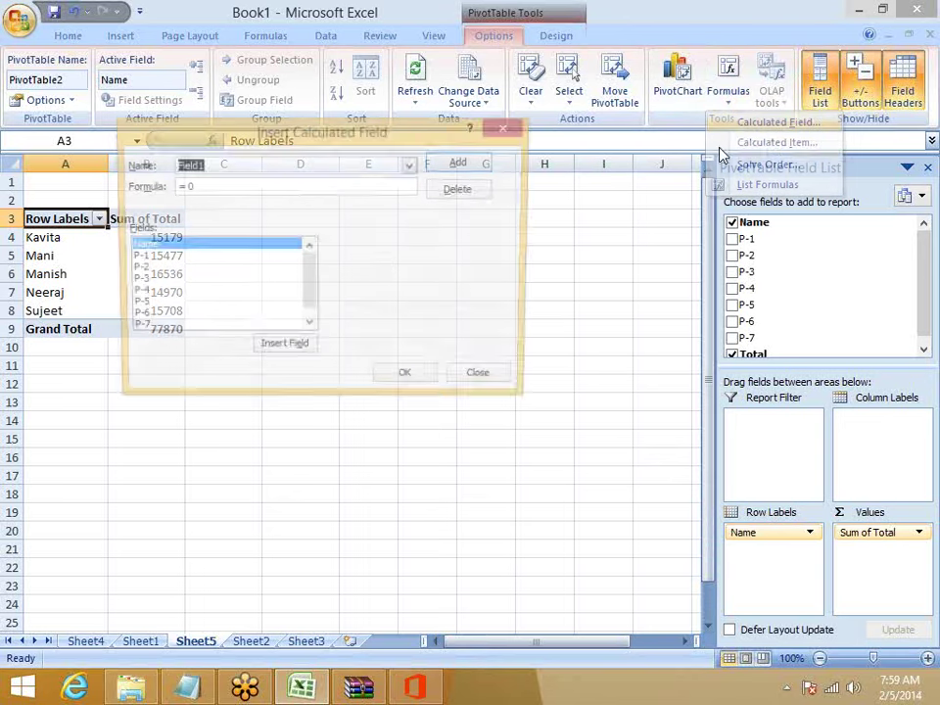
drag(248, 147, 265, 162)
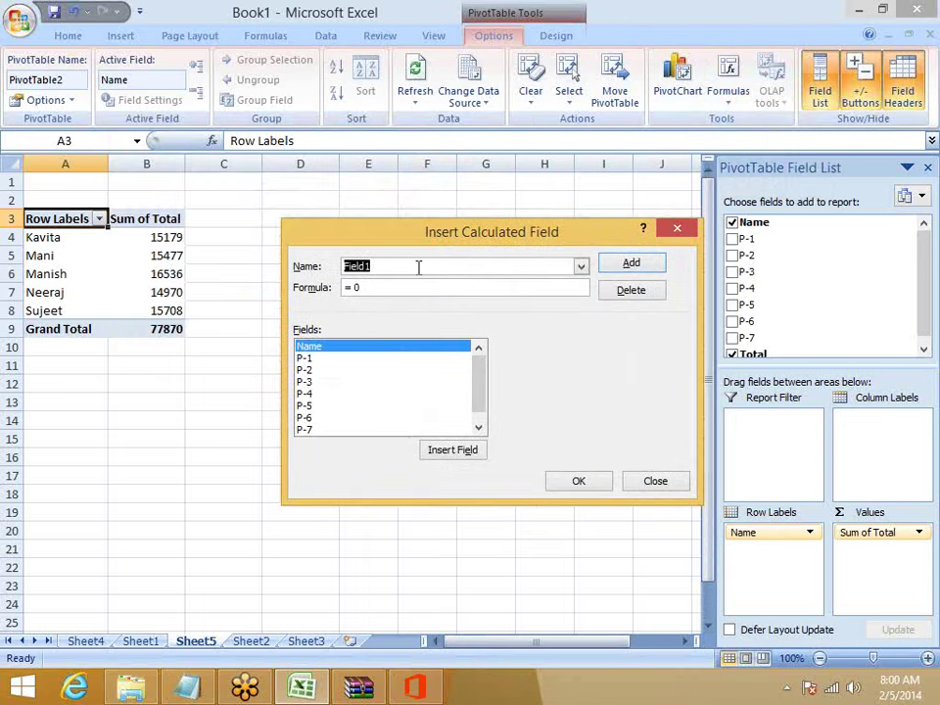
text(Avg)
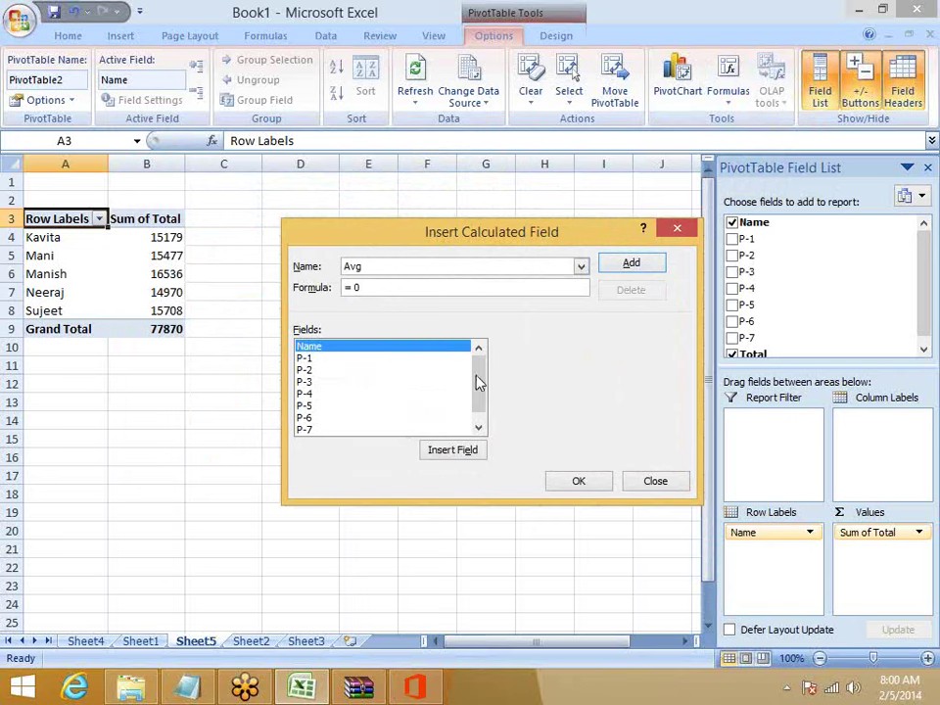
drag(479, 382, 435, 430)
click(375, 432)
click(437, 451)
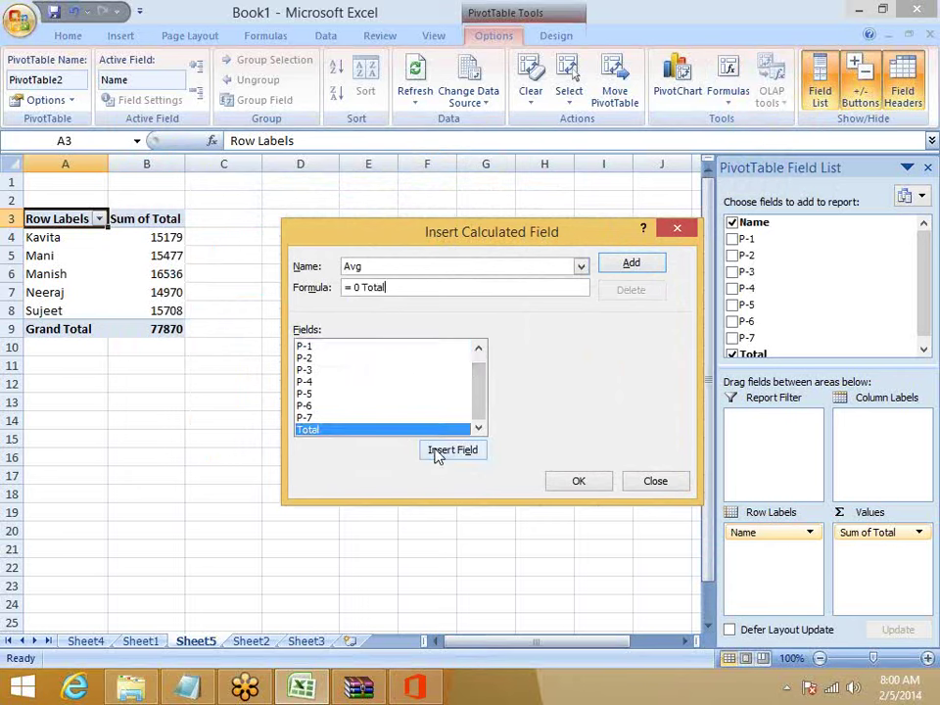
click(362, 284)
key(BackSpace)
click(398, 286)
text(/7)
click(639, 266)
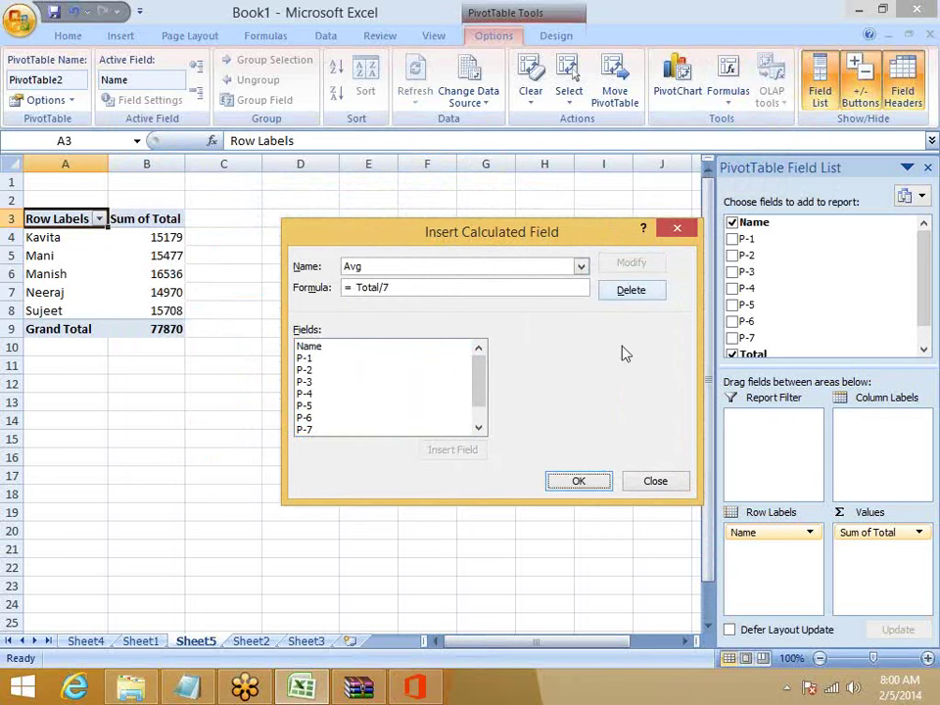
click(594, 483)
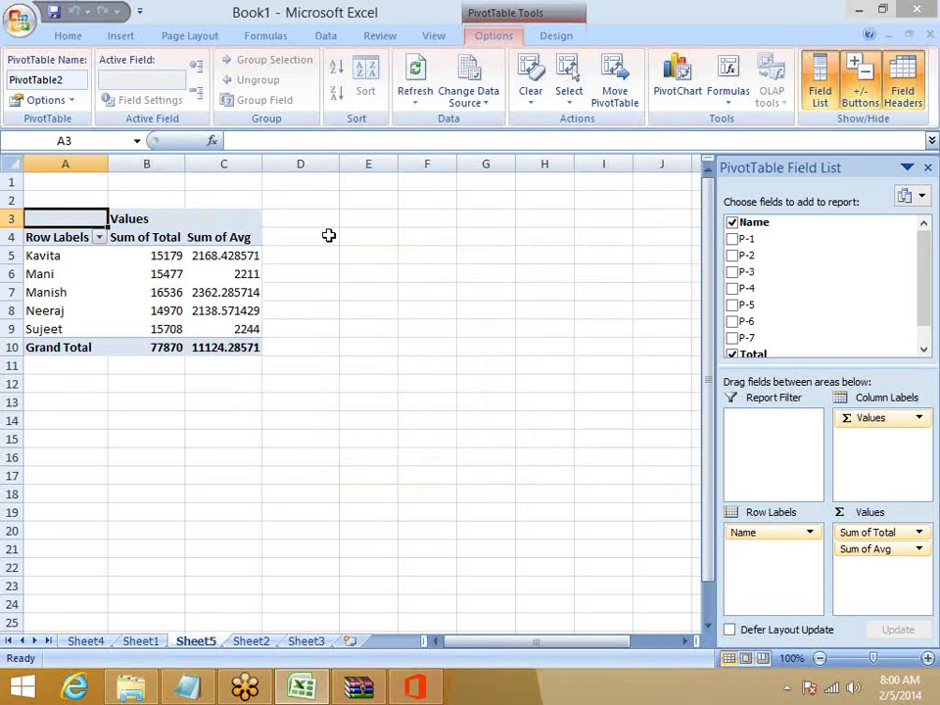
Add a calculated item named T1 to the Name field that sums the first two people in the row labels
click(727, 87)
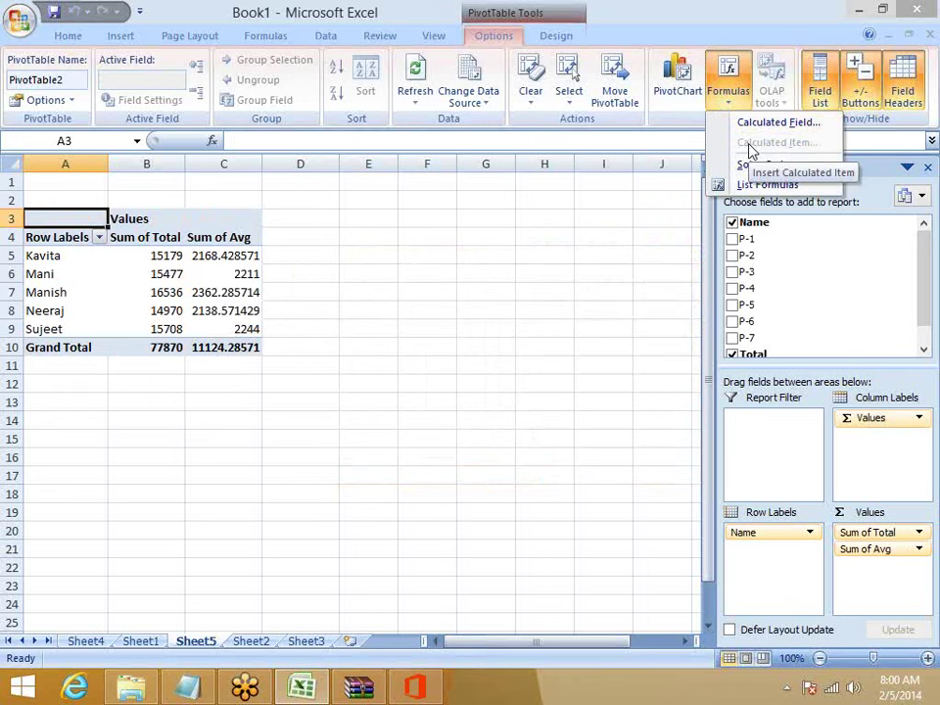
click(61, 262)
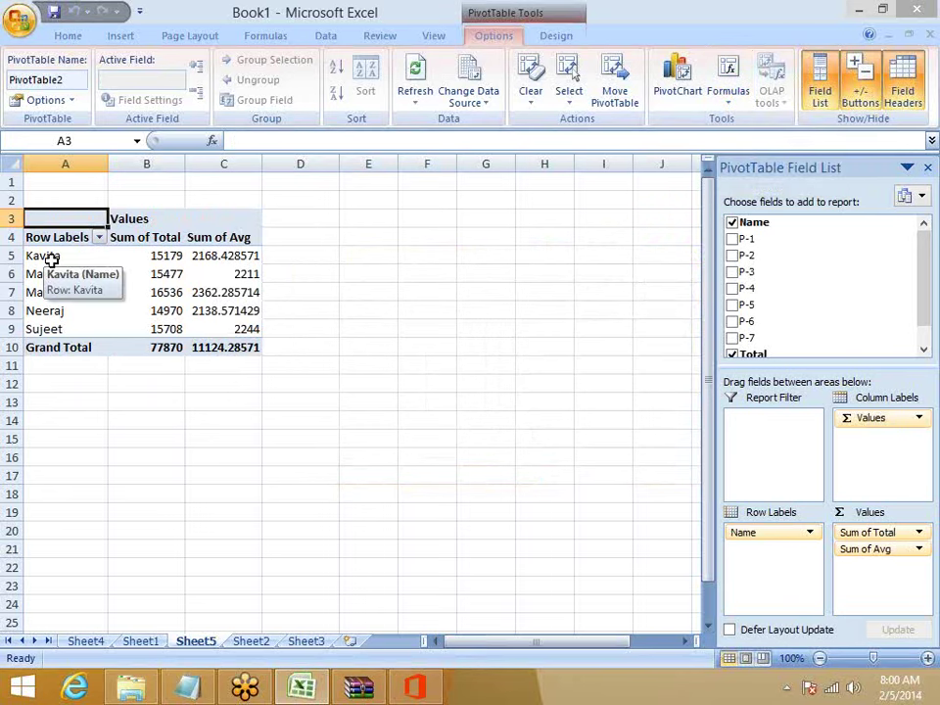
click(51, 256)
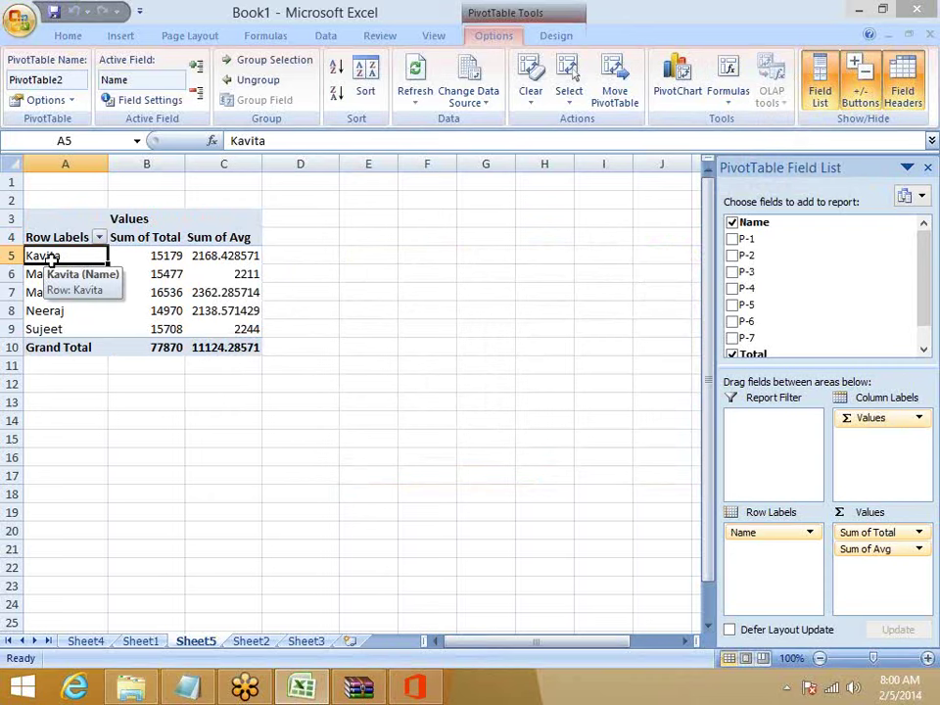
click(726, 104)
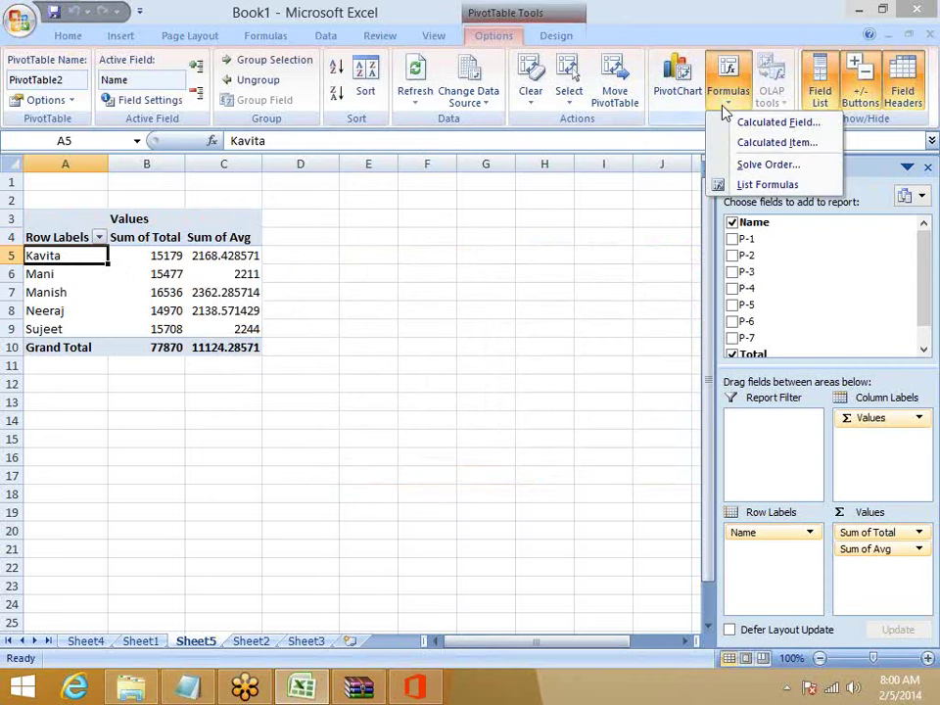
click(777, 142)
drag(393, 244, 429, 223)
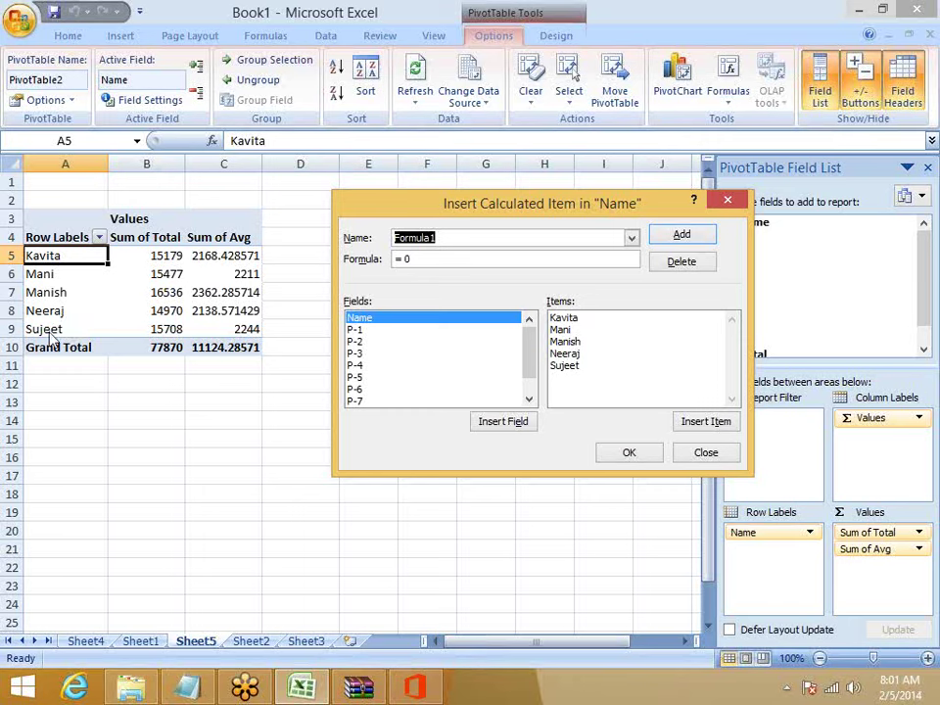
text(T1)
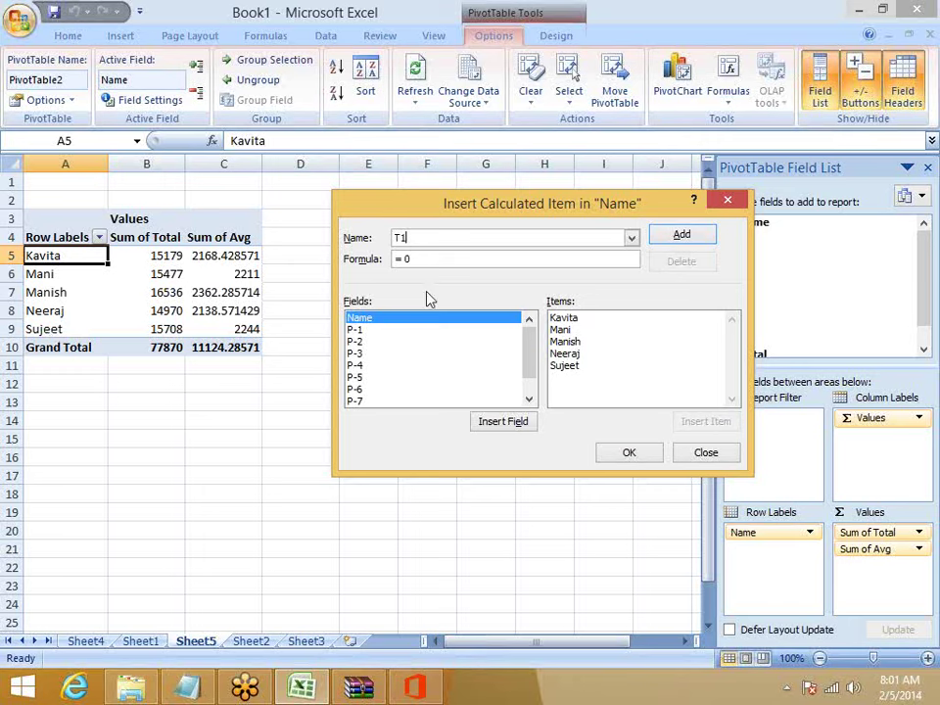
key(BackSpace)
click(562, 329)
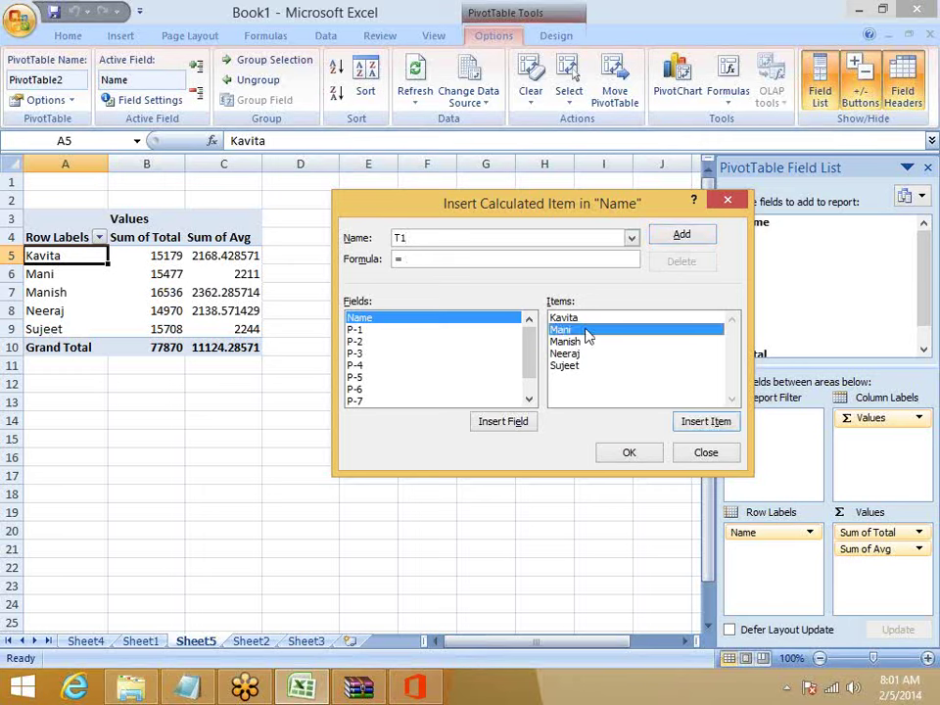
click(564, 317)
click(700, 423)
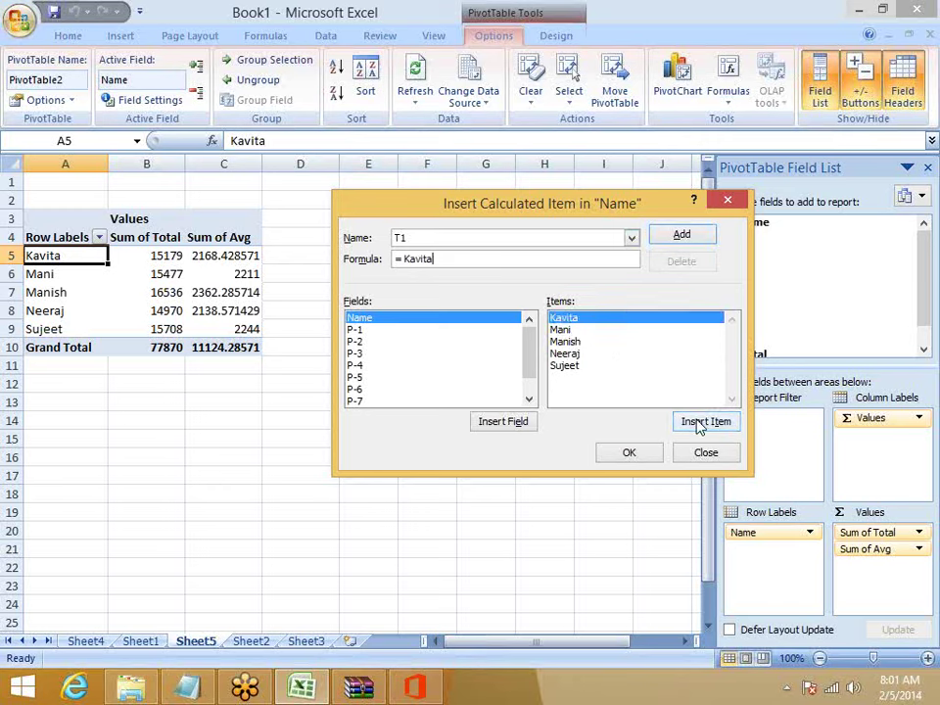
text(+)
click(560, 330)
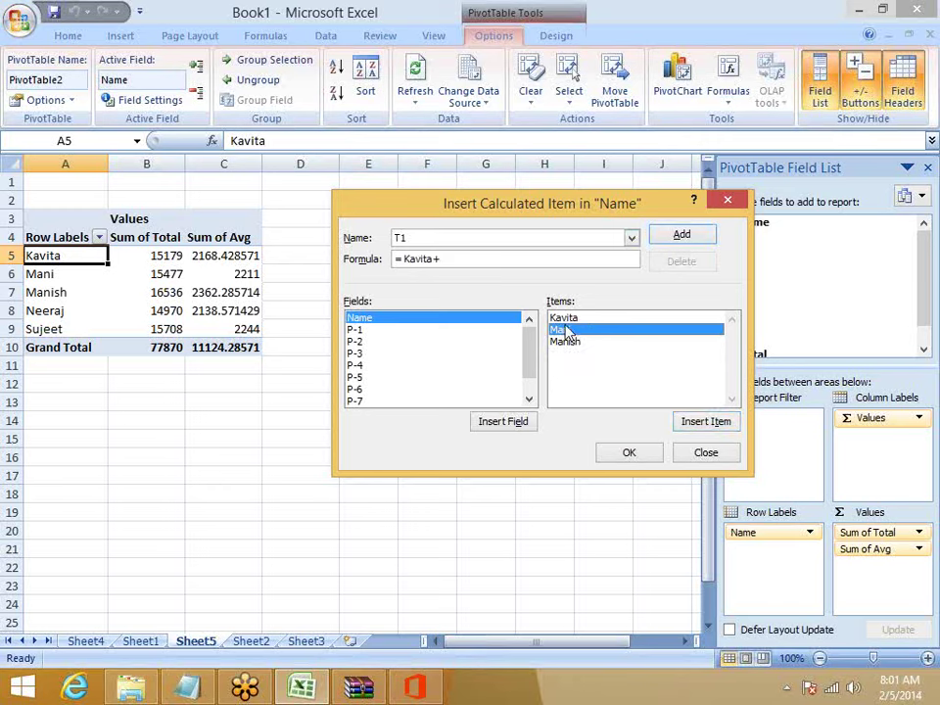
click(699, 422)
click(709, 239)
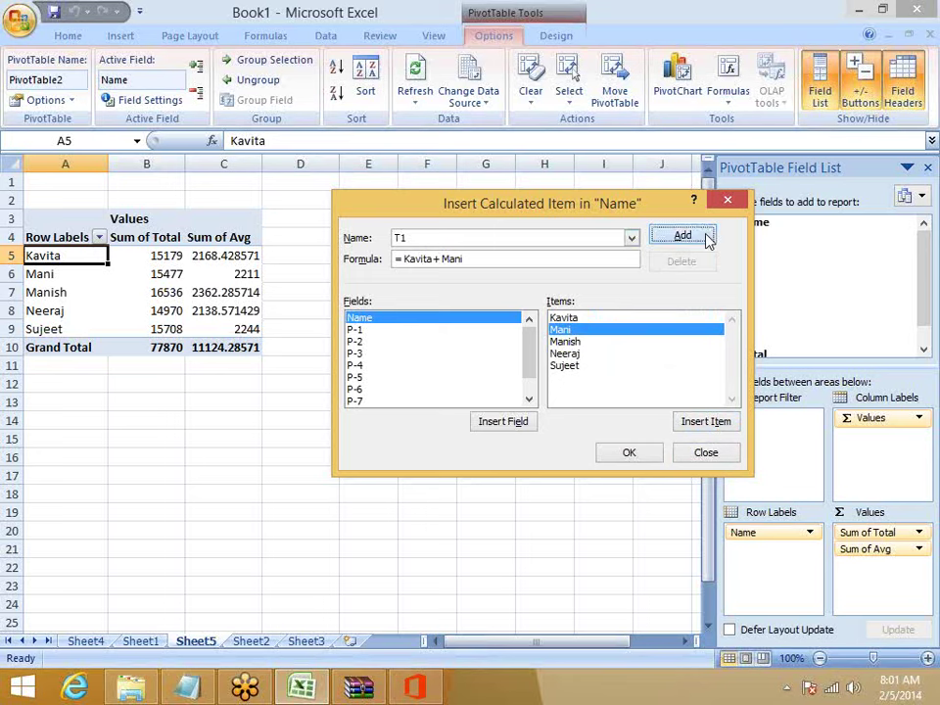
click(629, 456)
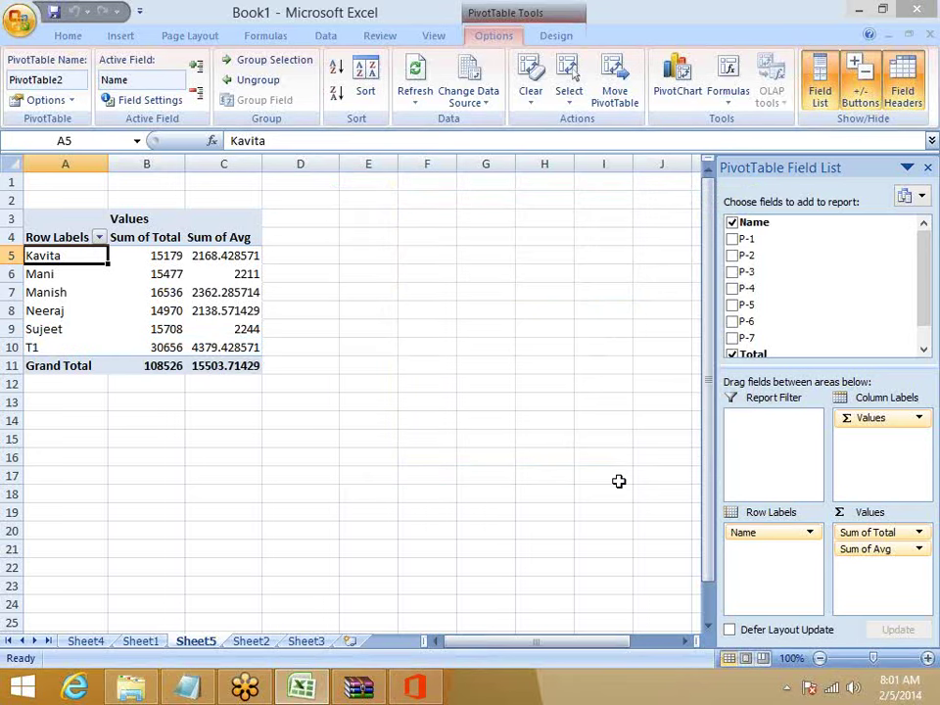
Examine the T1 row and review its formula in the calculated item solve order
drag(61, 351, 206, 348)
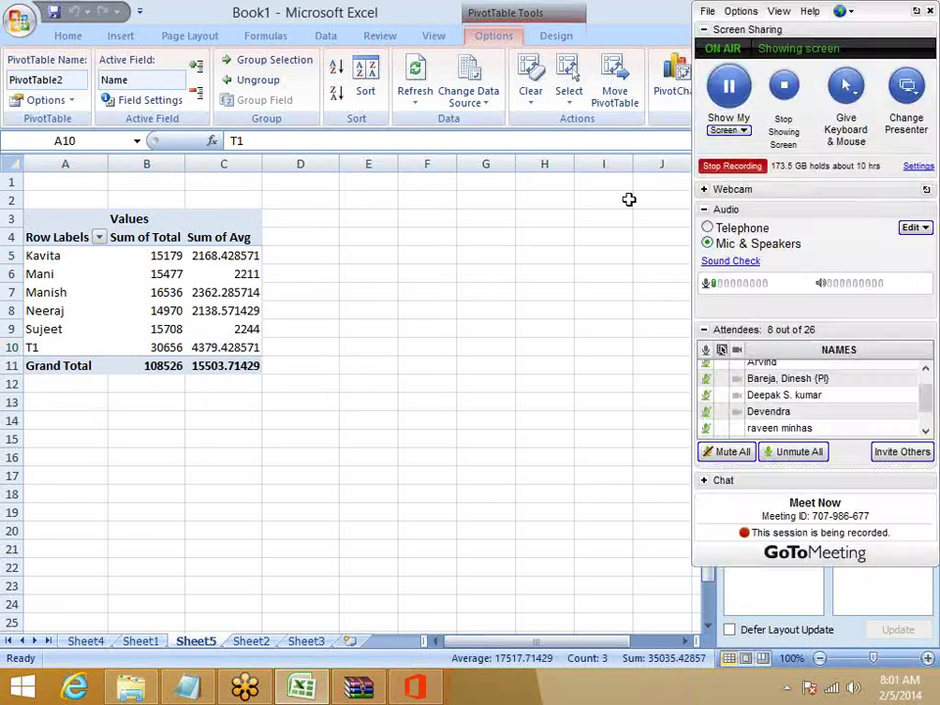
click(727, 93)
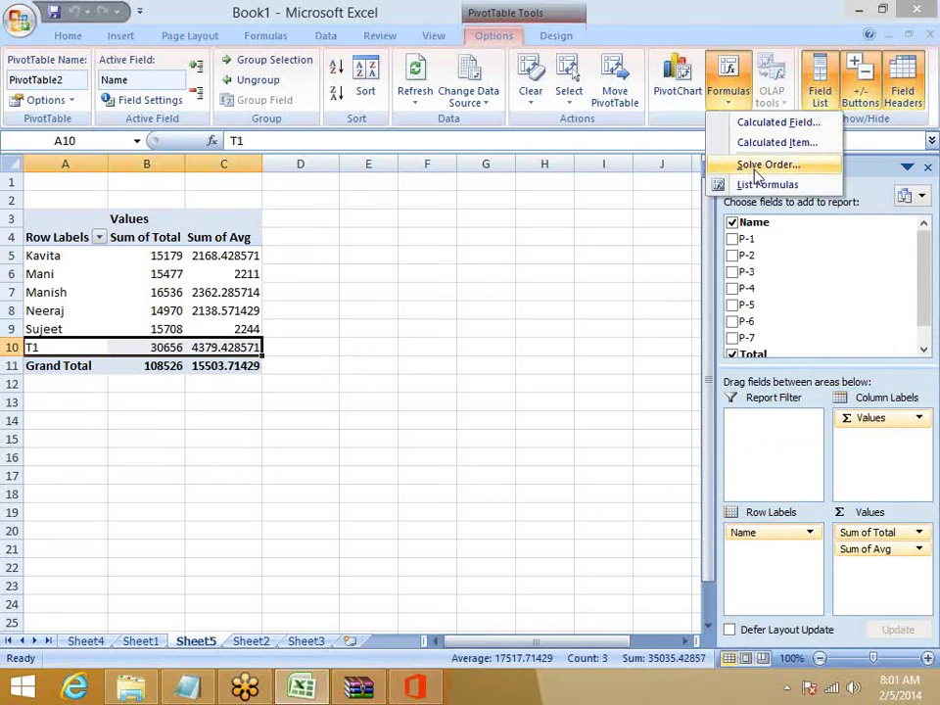
click(756, 167)
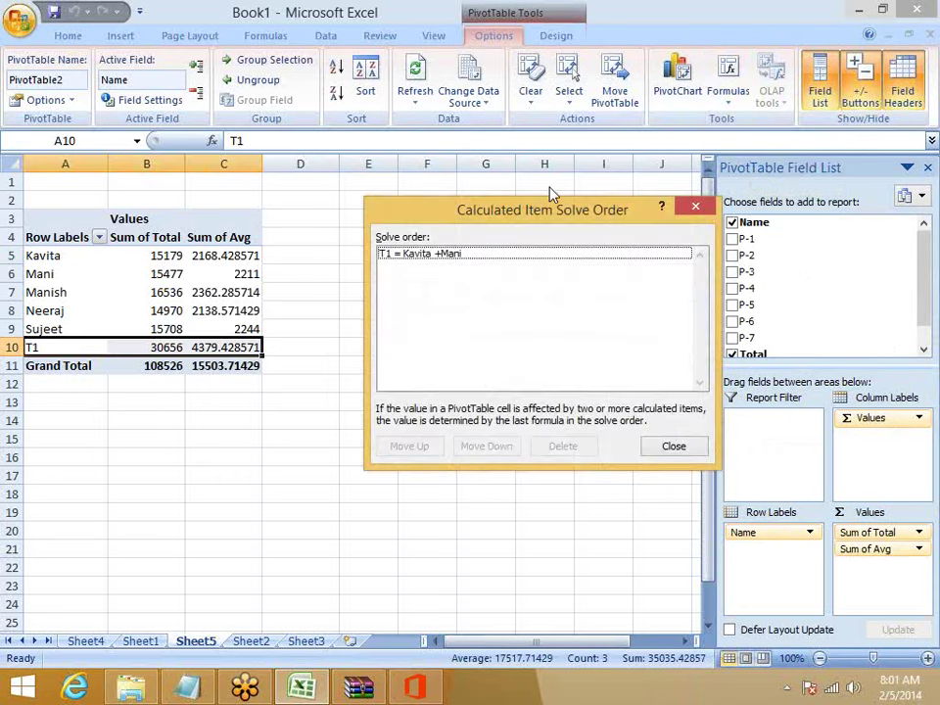
drag(604, 214, 524, 166)
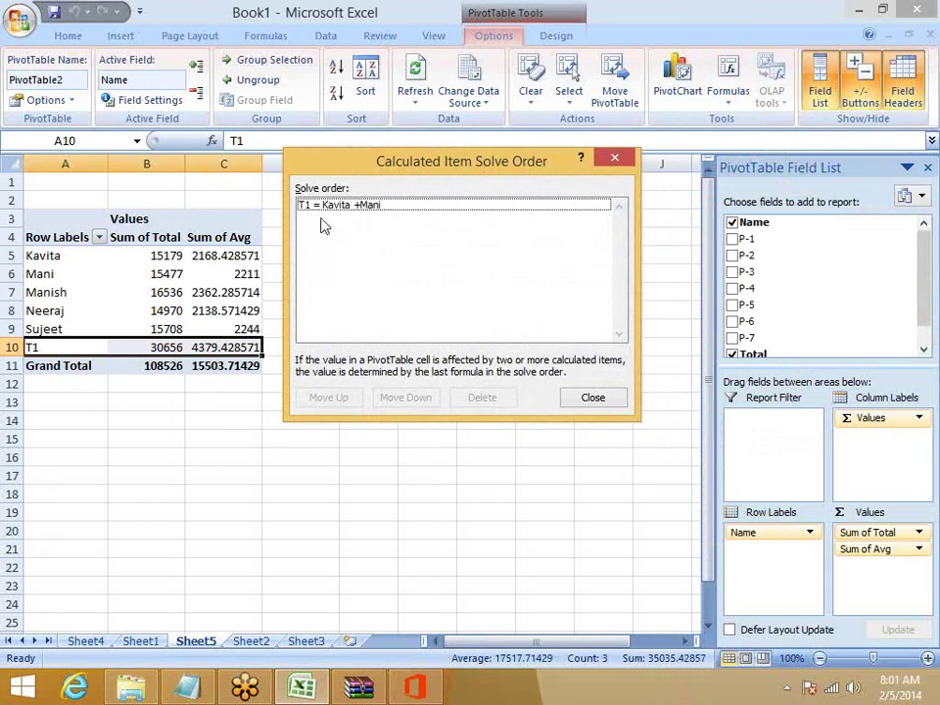
click(608, 404)
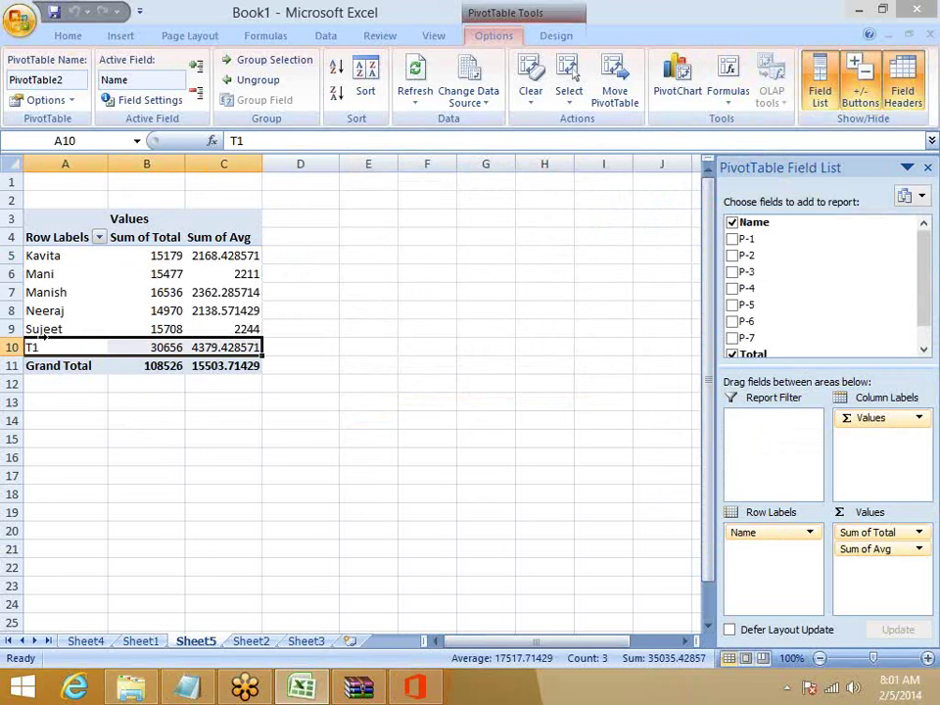
List the formulas of the PivotTable's calculated fields and calculated item on a new worksheet
drag(69, 237, 49, 294)
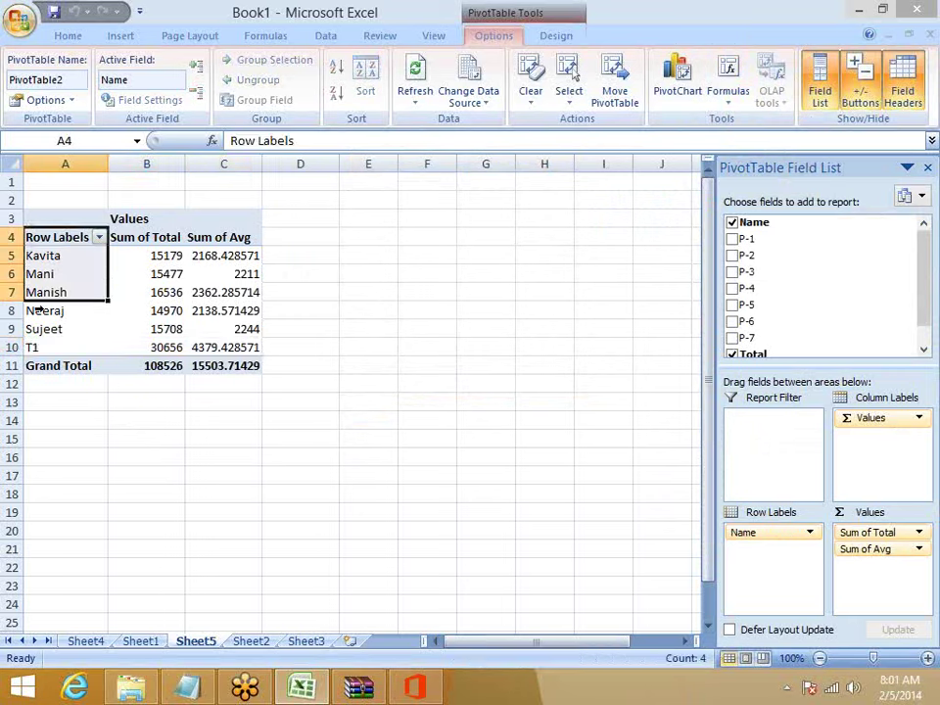
drag(51, 346, 51, 256)
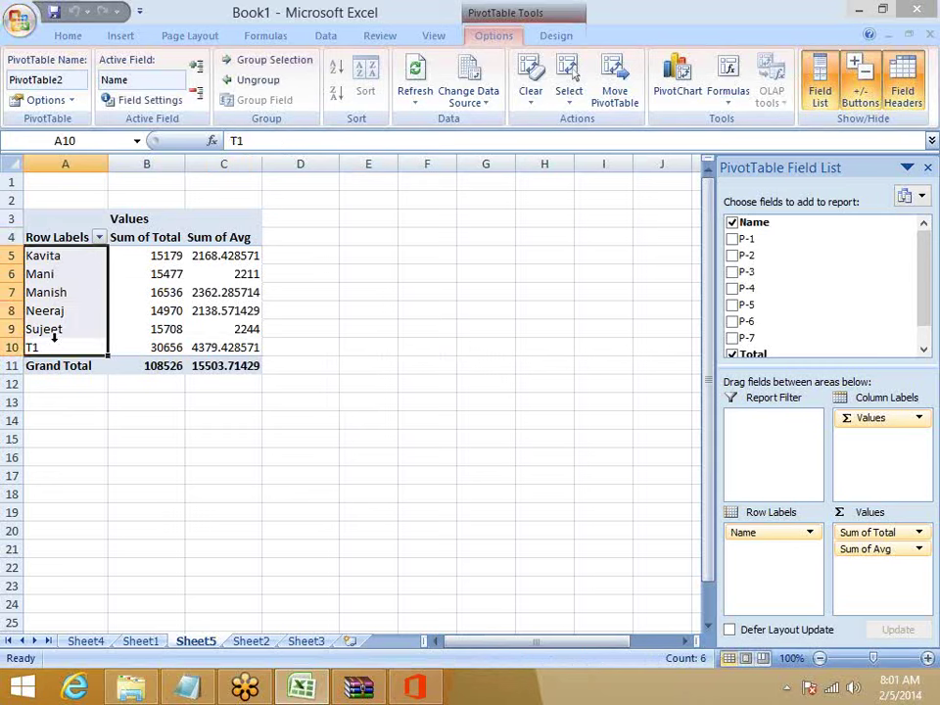
click(726, 97)
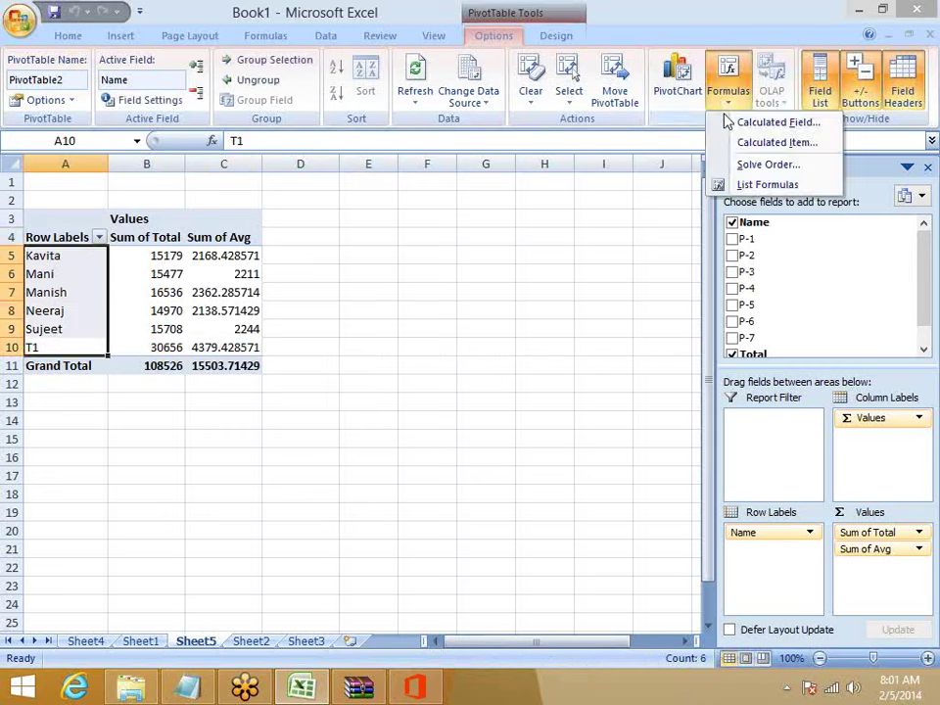
click(750, 186)
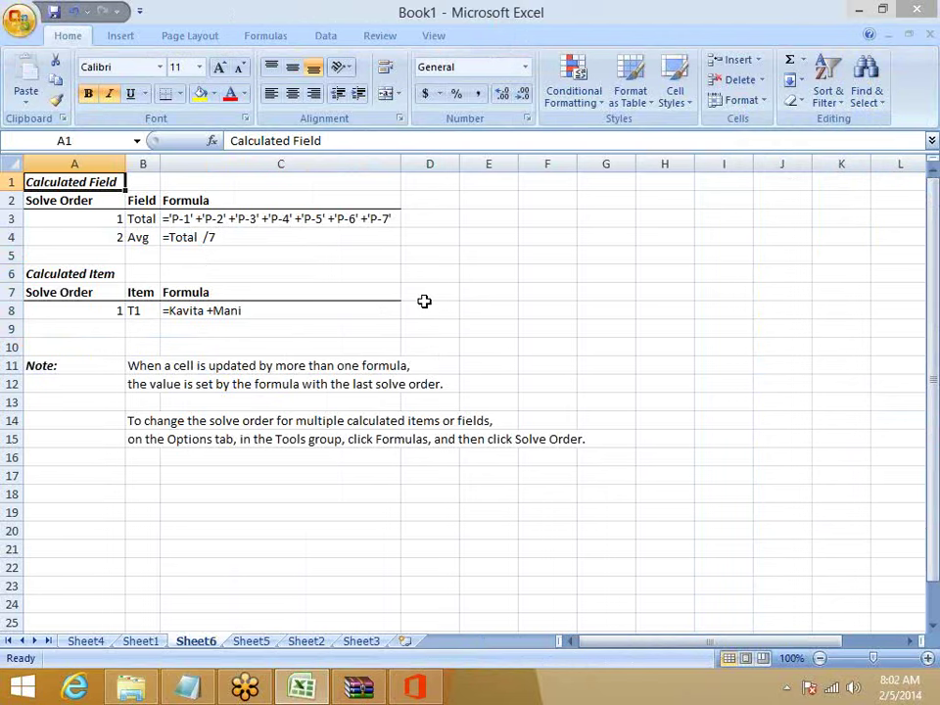
click(431, 686)
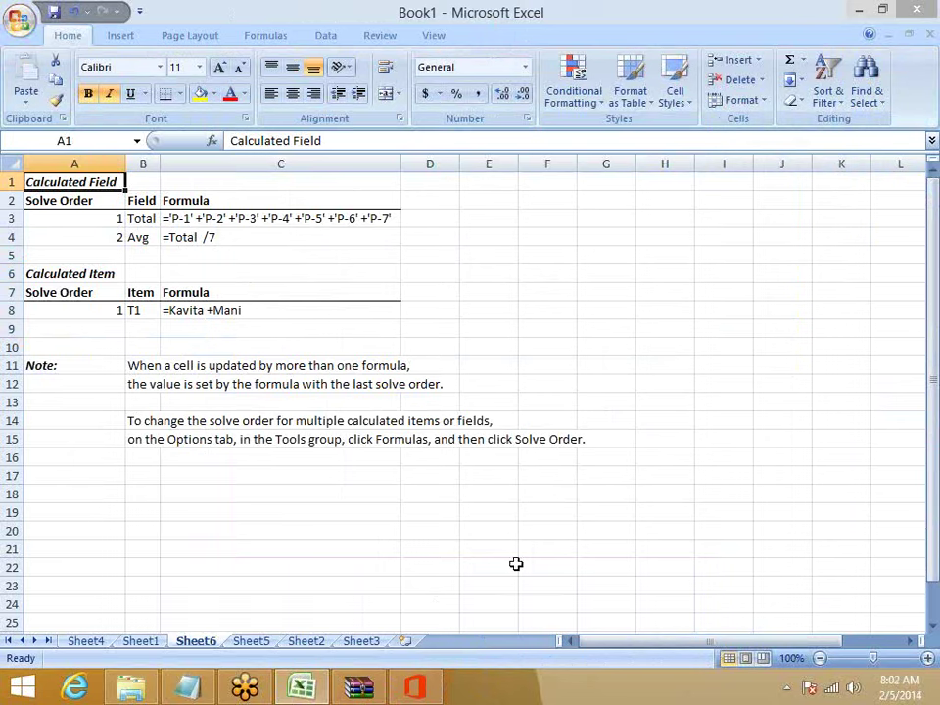
click(925, 38)
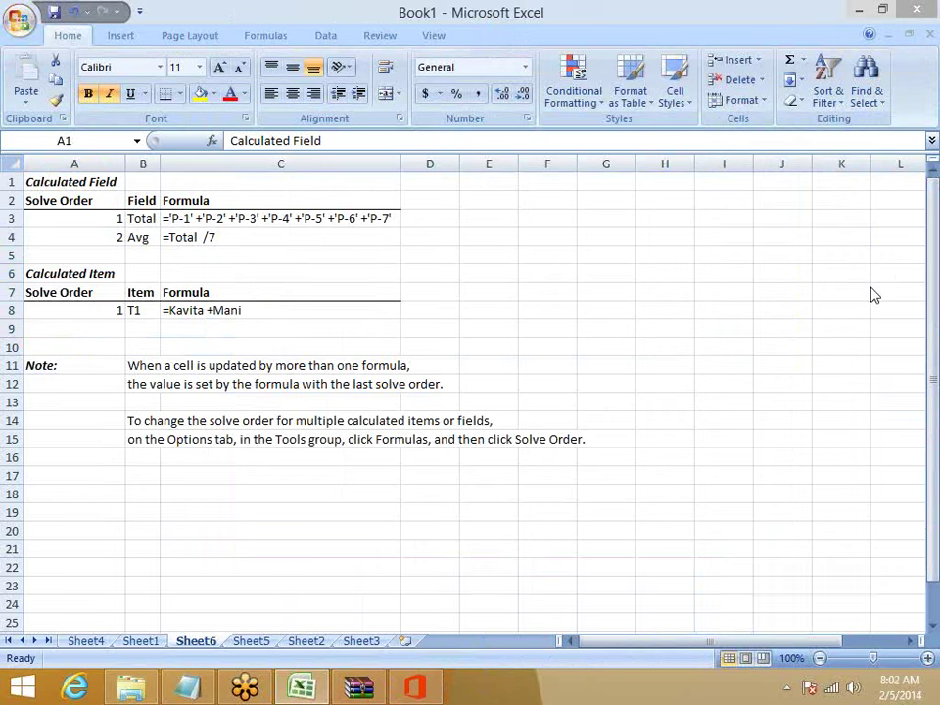
Look over Sheet1 and the formula list on Sheet6, and return to the PivotTable's options on Sheet5
click(118, 639)
click(142, 641)
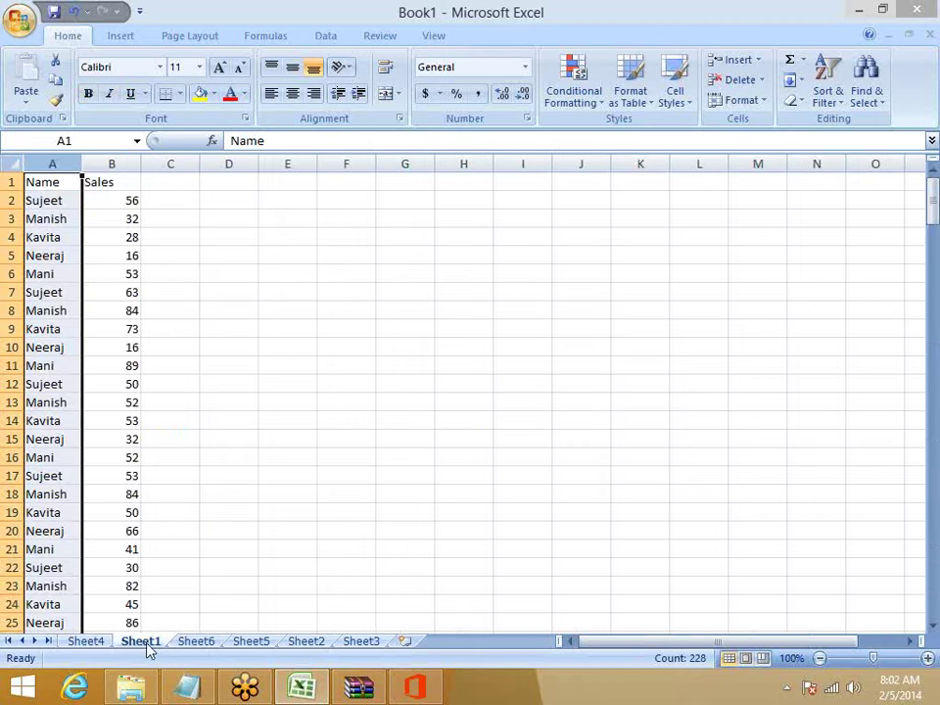
click(195, 633)
click(200, 642)
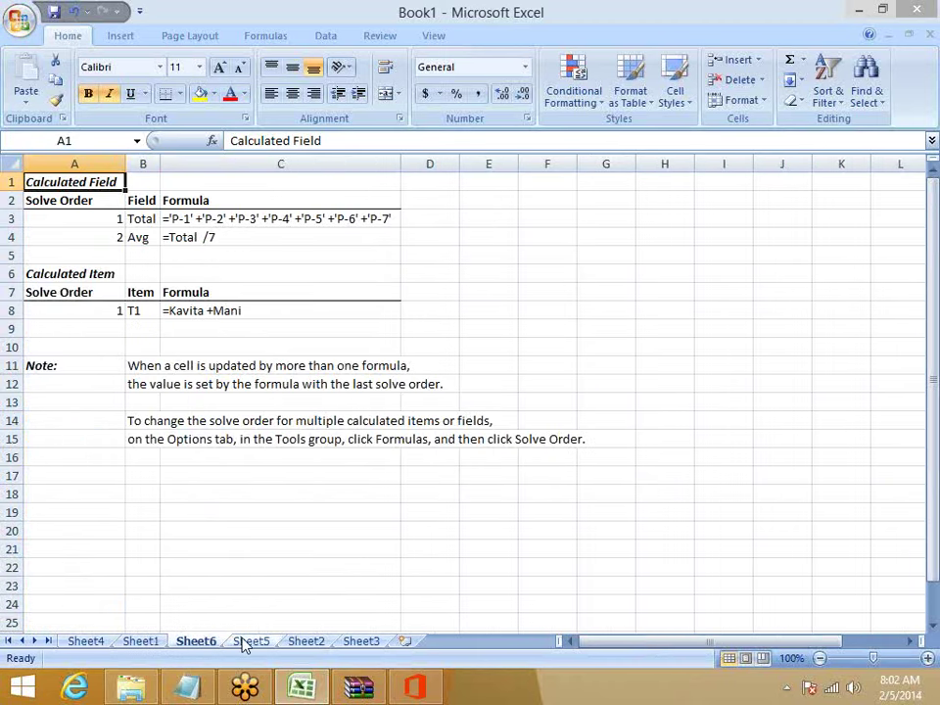
click(247, 641)
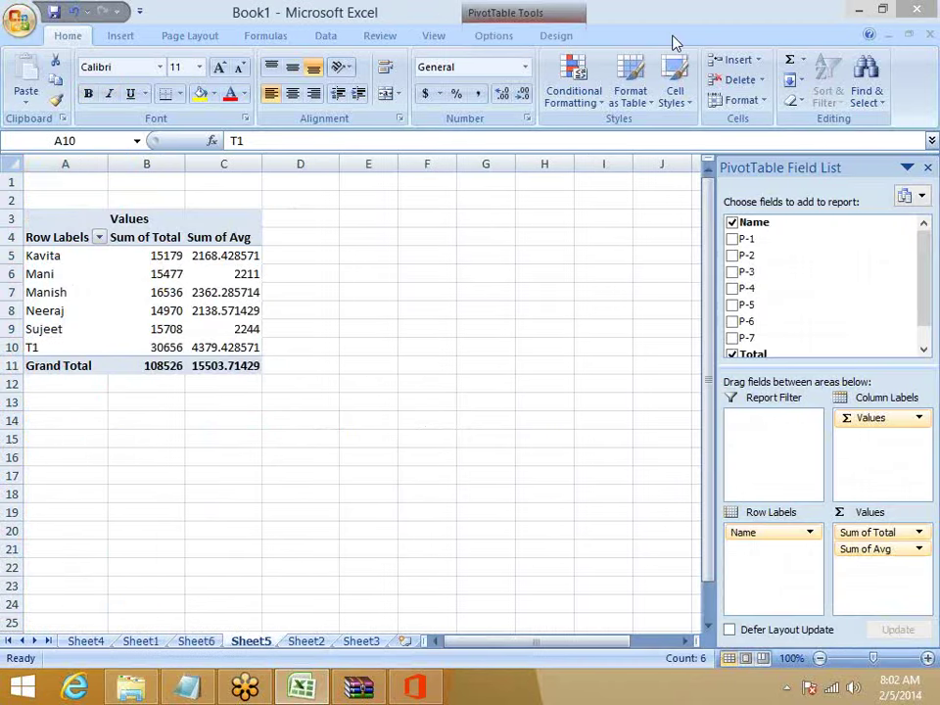
click(533, 10)
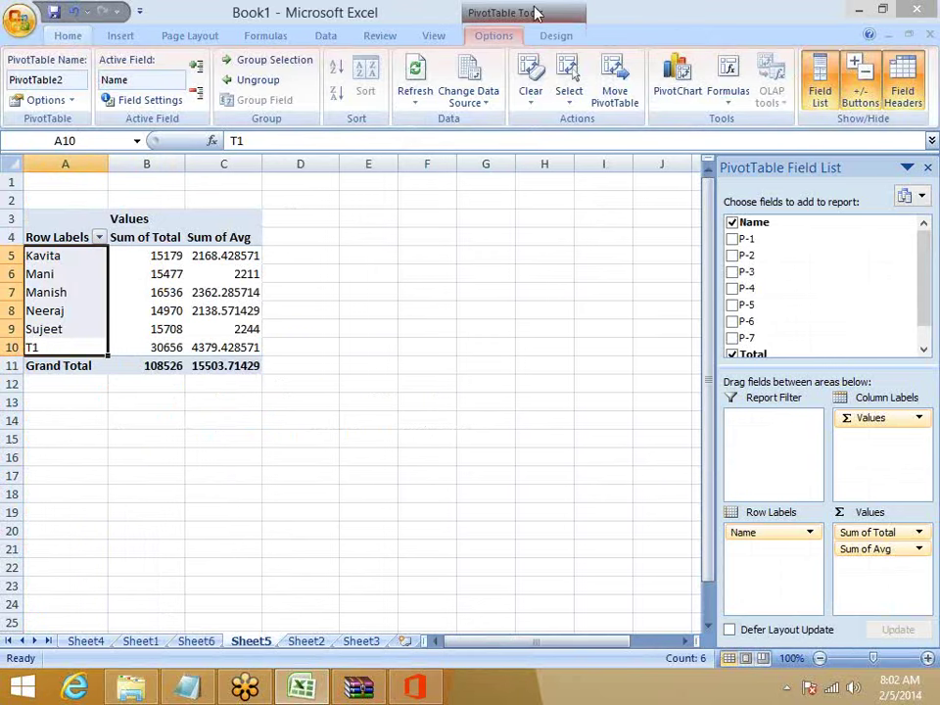
Toggle the PivotTable's field headers off and back on several times
click(900, 96)
click(900, 96)
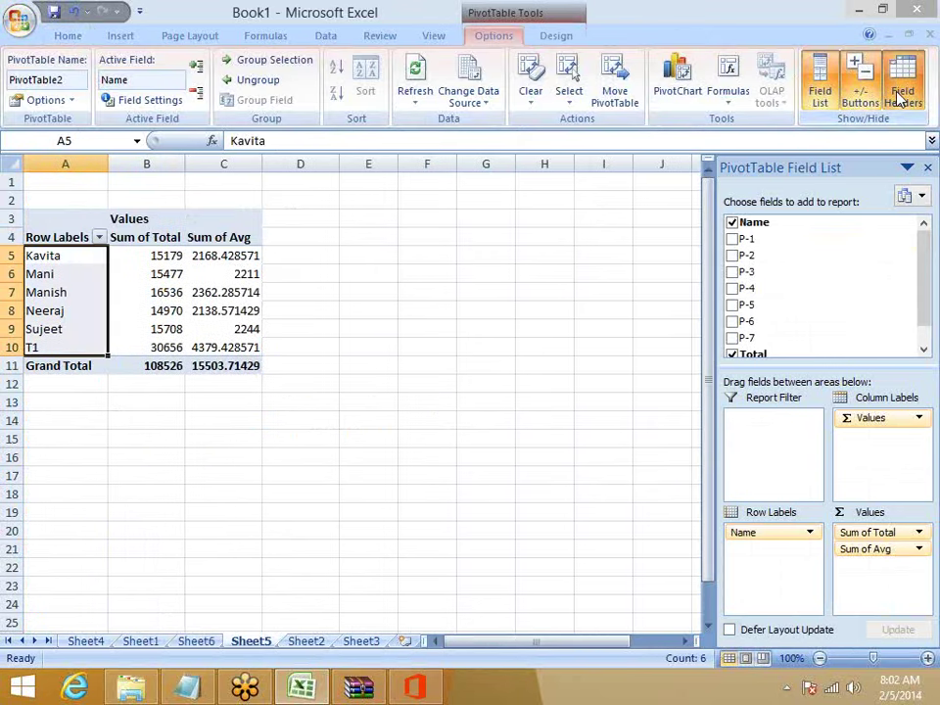
click(900, 96)
click(900, 96)
click(899, 96)
click(900, 96)
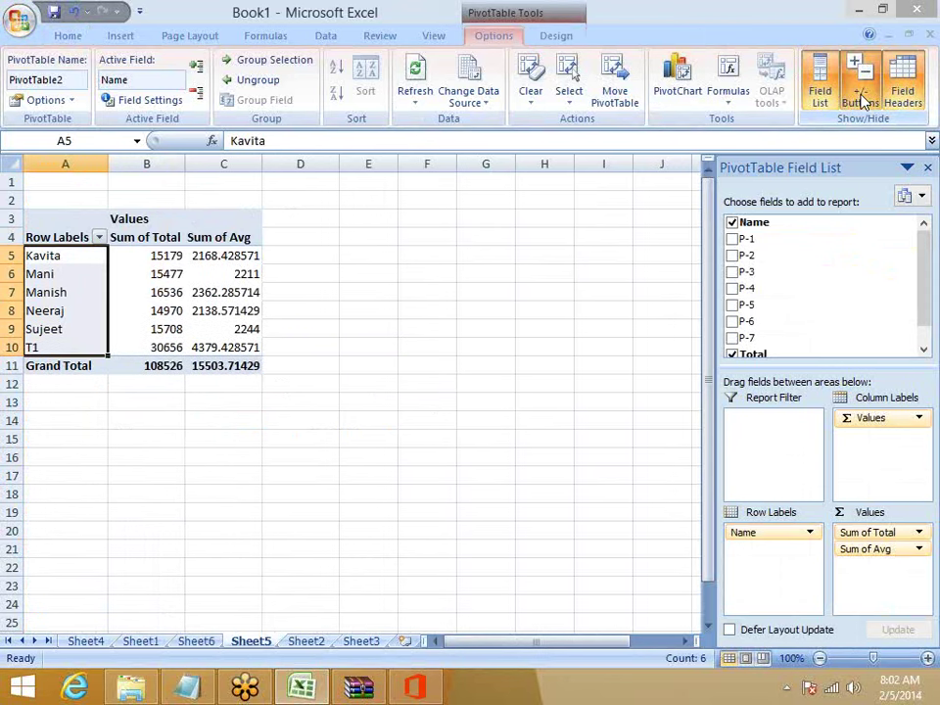
Toggle the PivotTable Field List several times and leave it hidden
click(823, 95)
click(823, 95)
click(822, 95)
click(822, 95)
click(823, 95)
click(822, 95)
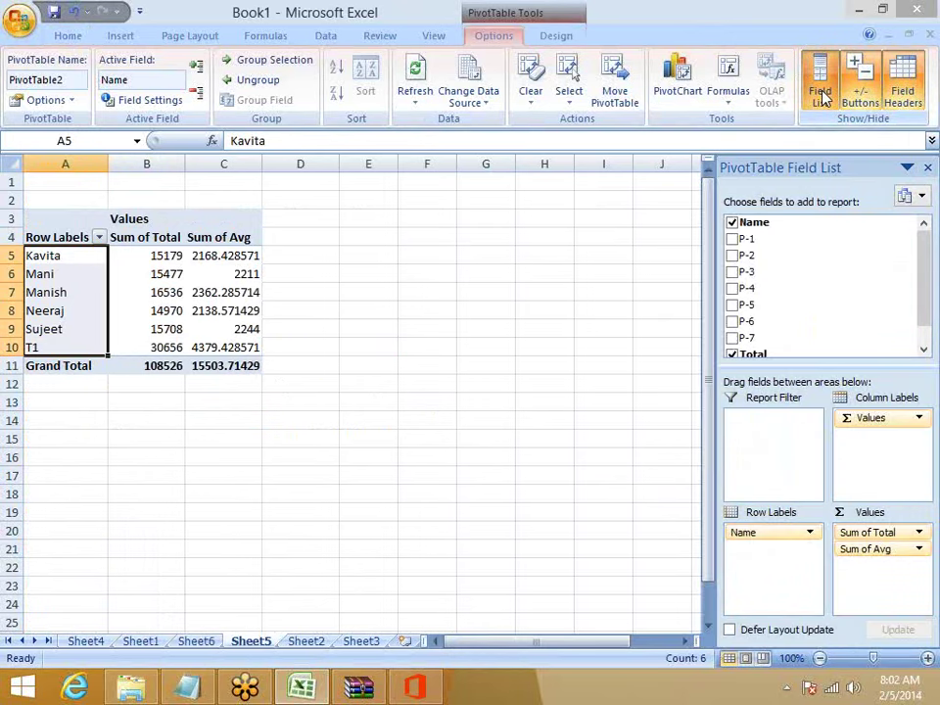
click(823, 95)
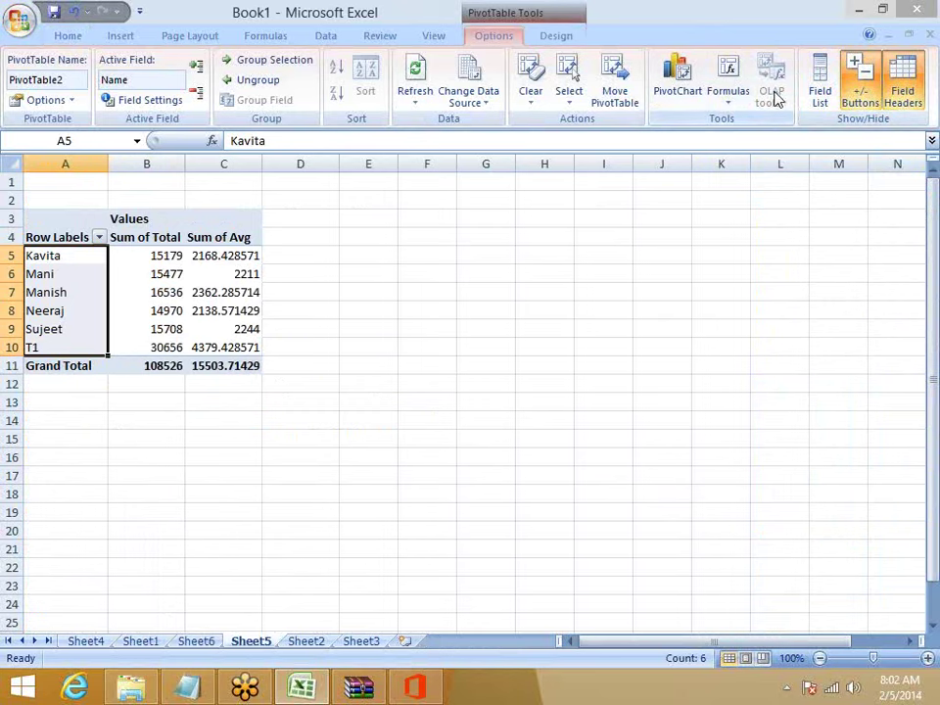
Insert a clustered column PivotChart from the PivotTable, close its filter pane and place the chart beside the table
click(718, 112)
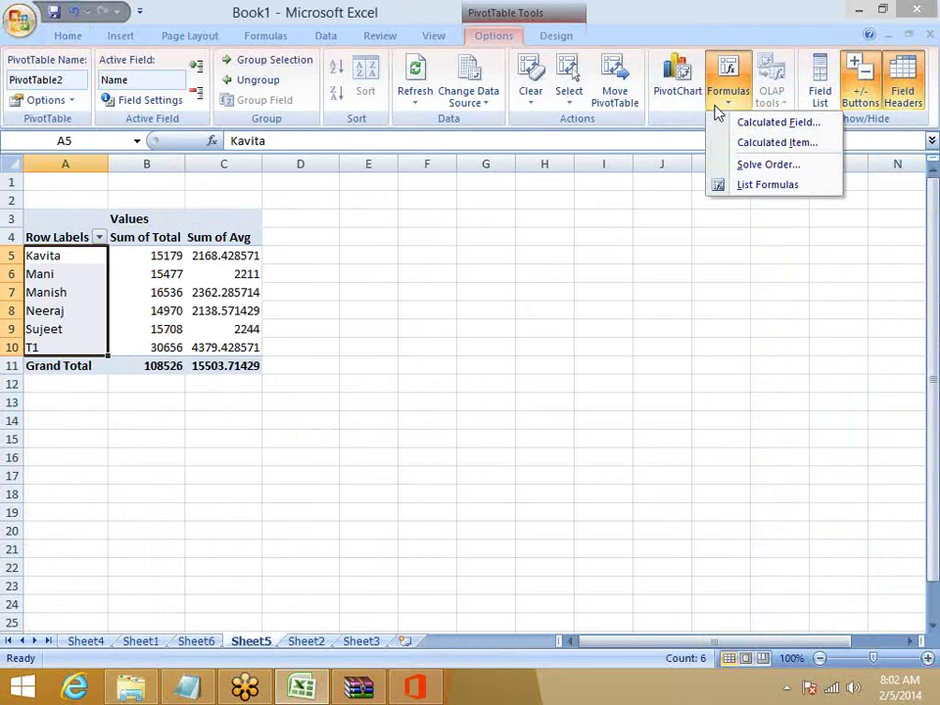
click(678, 86)
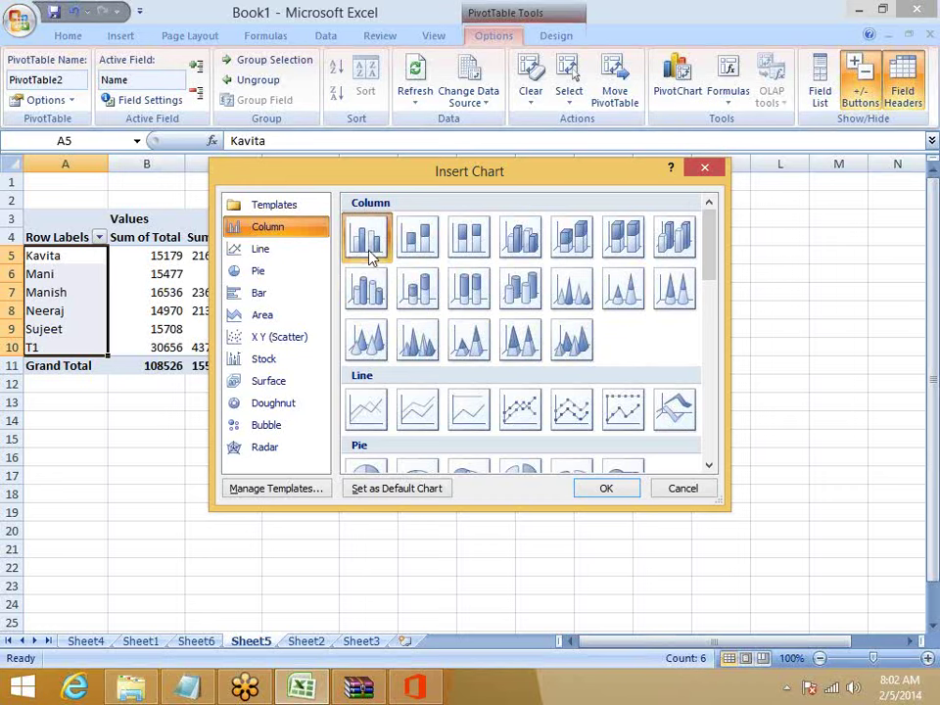
click(604, 493)
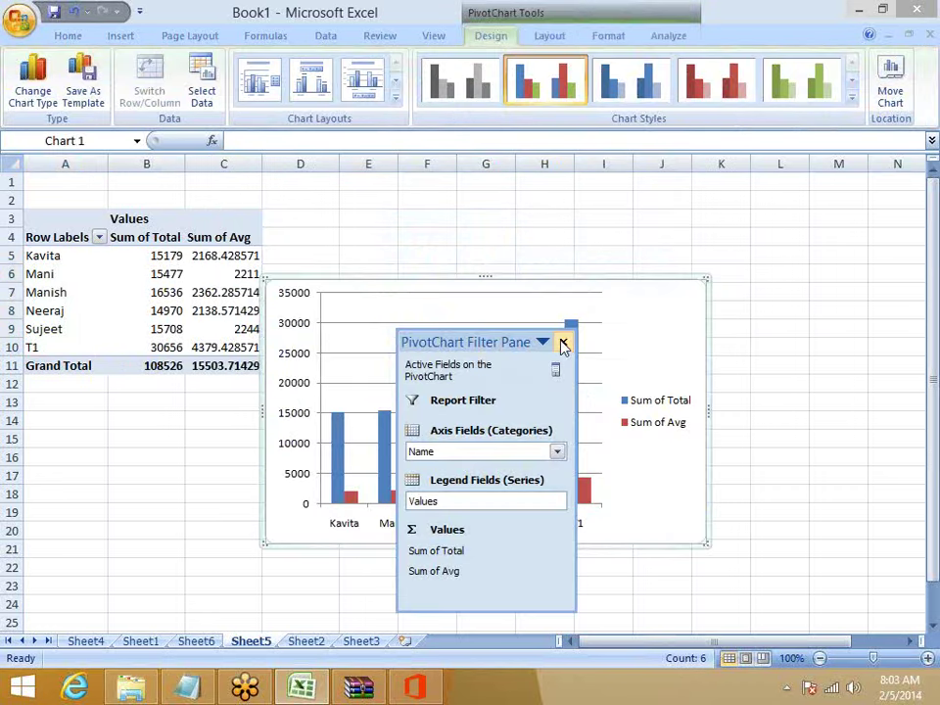
click(562, 340)
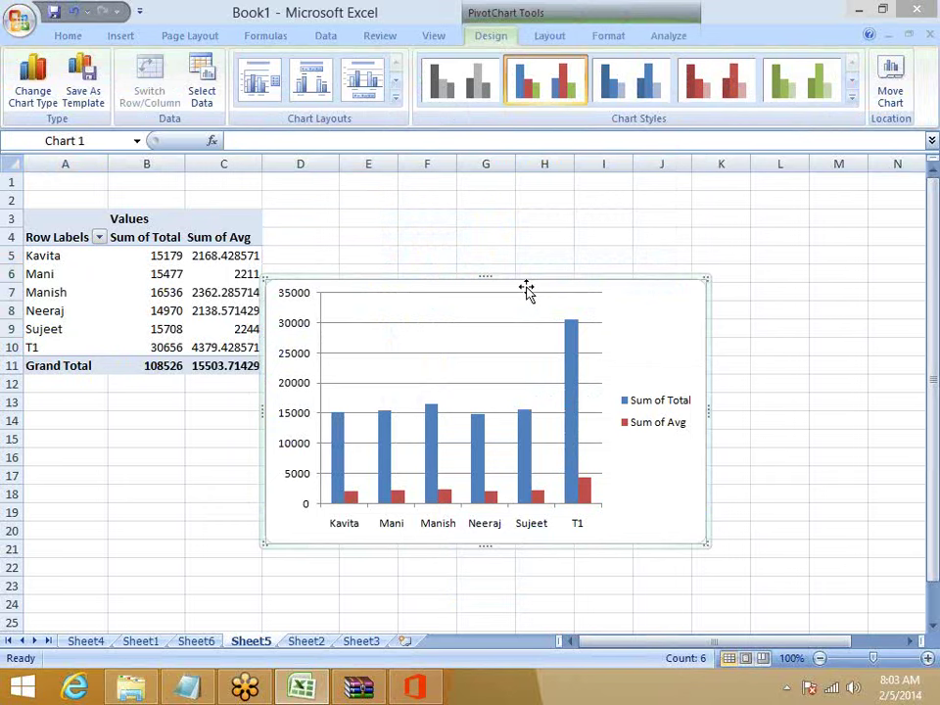
drag(500, 288, 516, 215)
key(Escape)
drag(88, 292, 157, 311)
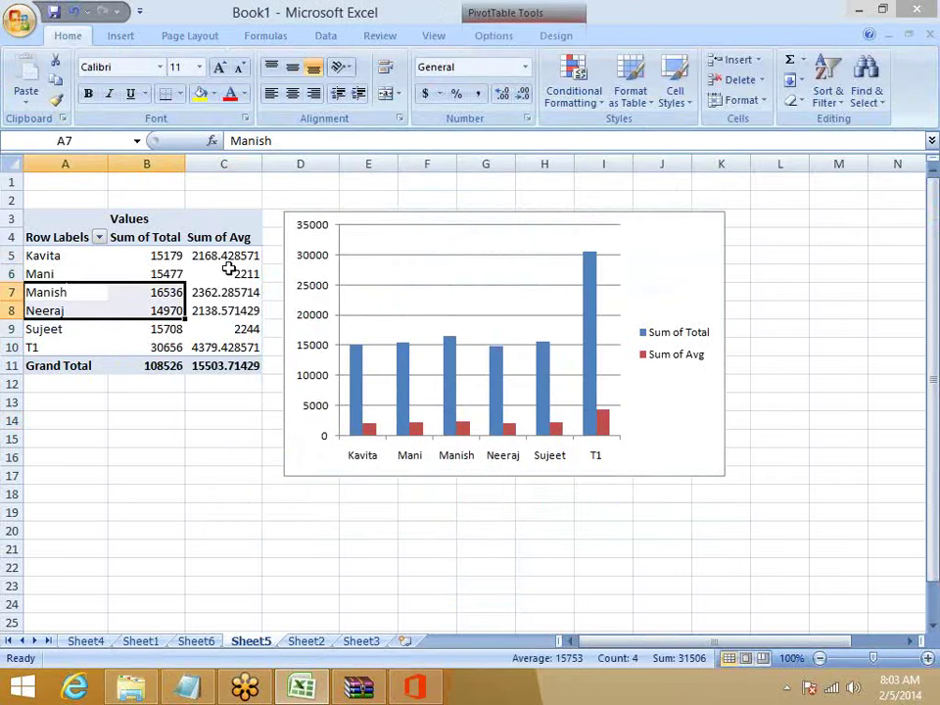
click(121, 36)
click(147, 438)
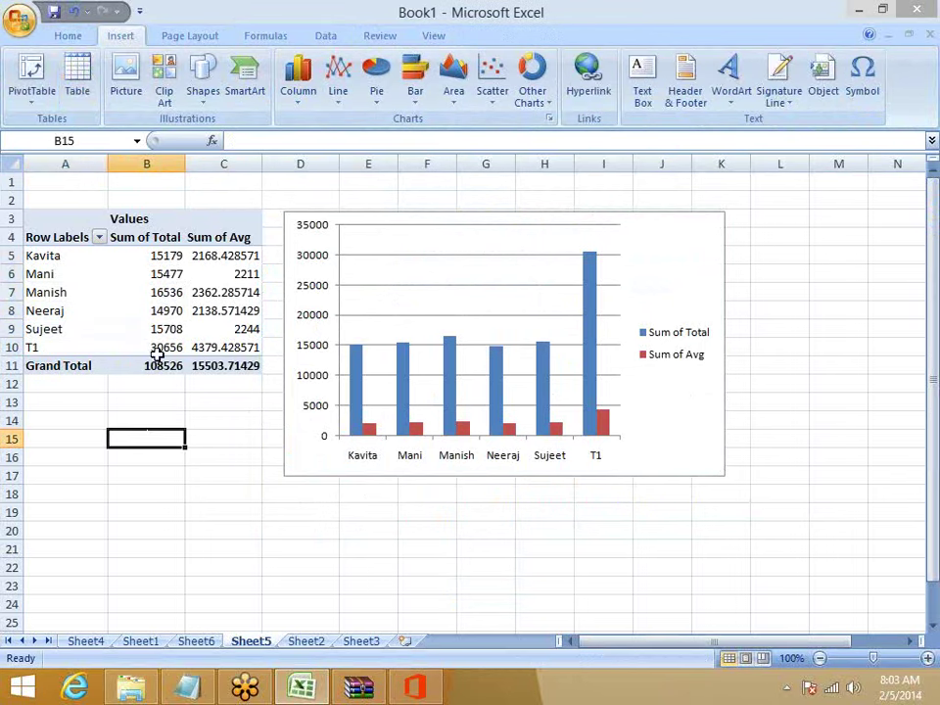
click(70, 37)
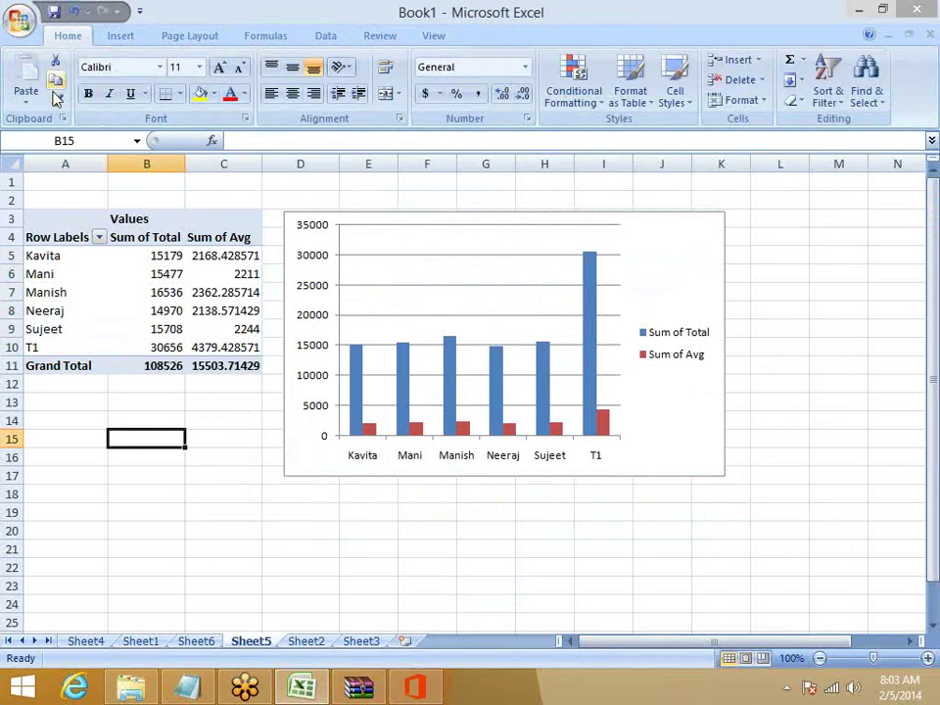
click(120, 37)
click(46, 98)
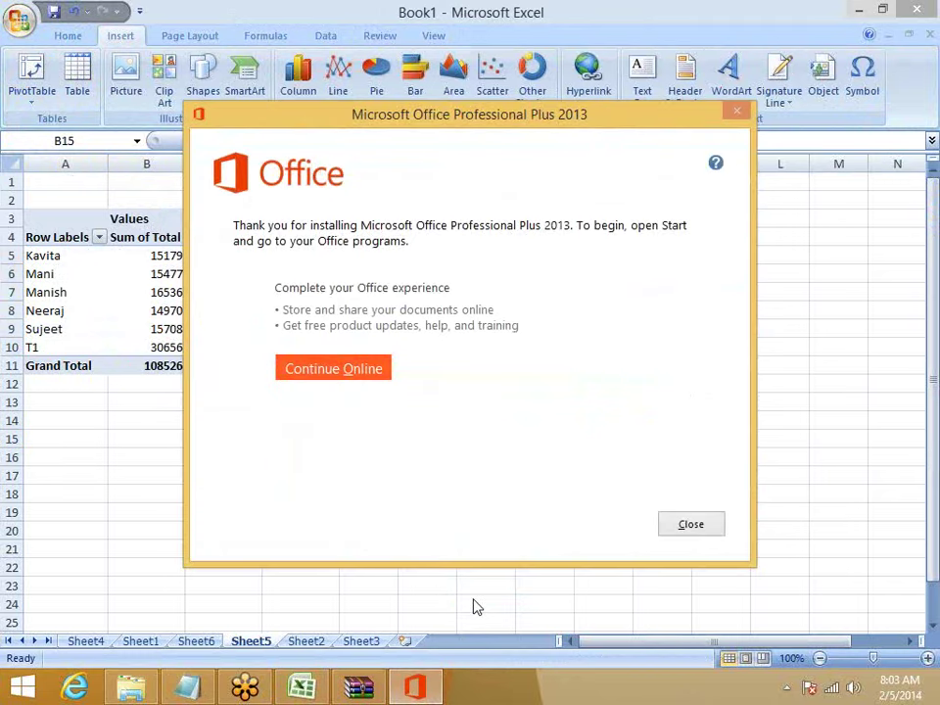
Close the Microsoft Office Professional Plus 2013 setup window and delete the PivotChart from Sheet5
click(690, 527)
click(605, 537)
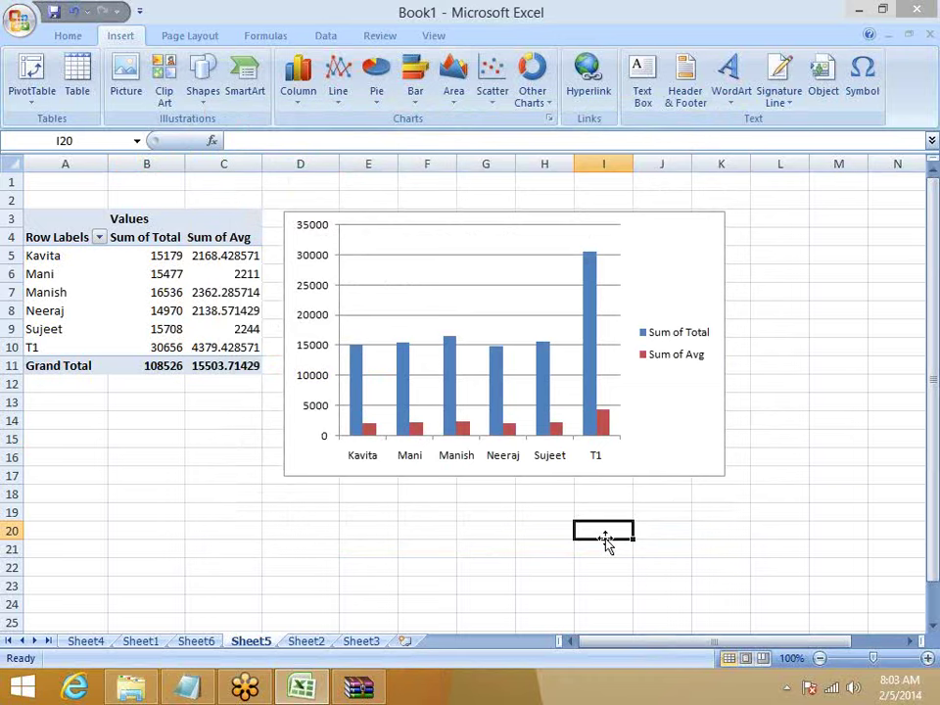
click(672, 457)
key(Delete)
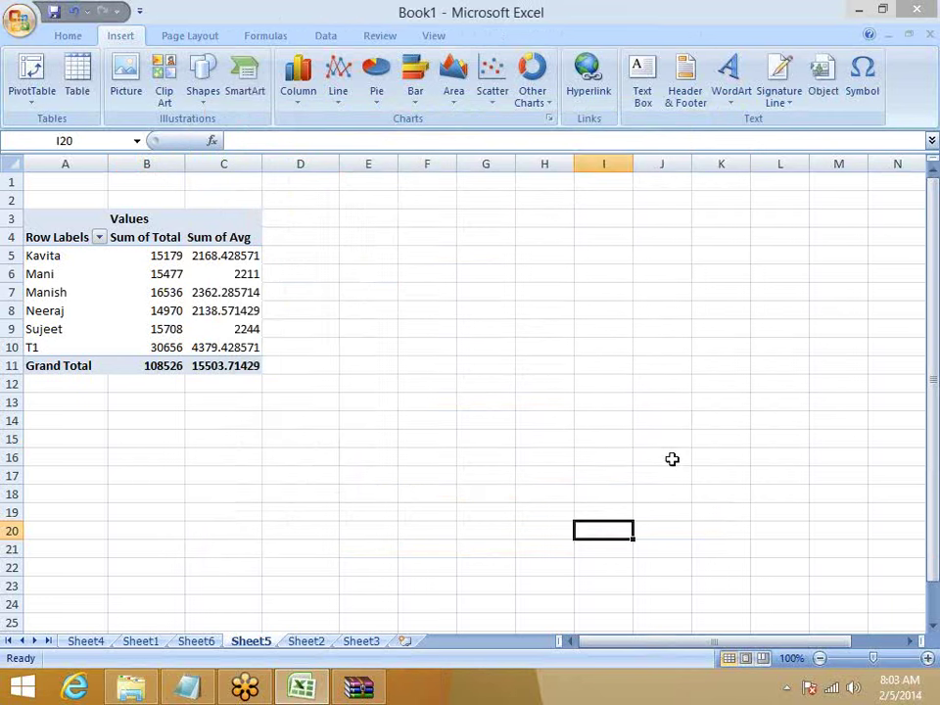
click(171, 292)
click(566, 14)
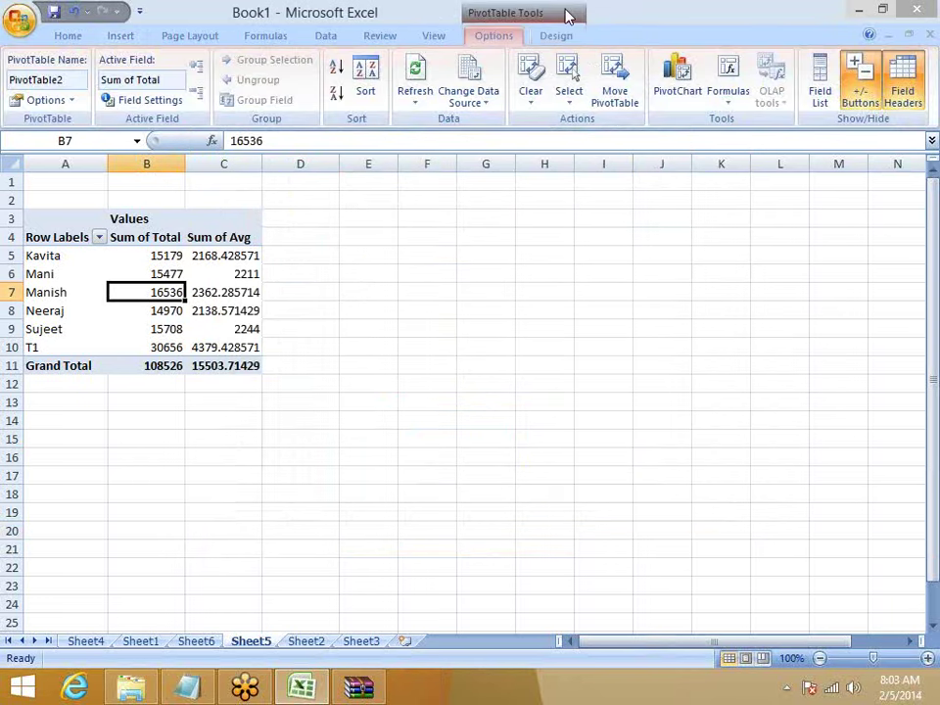
click(617, 96)
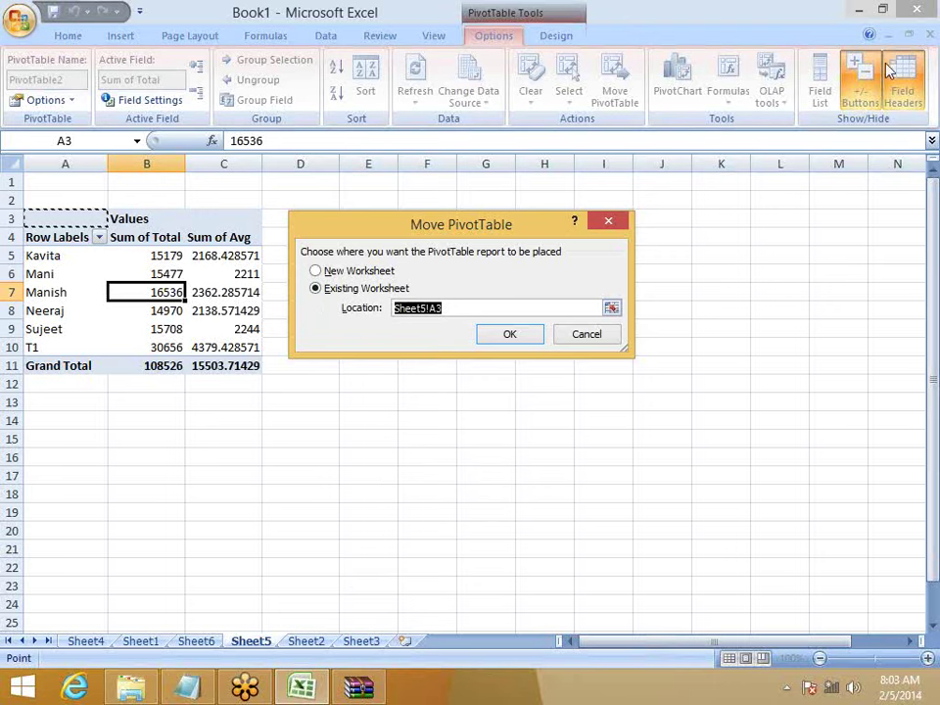
mouse_move(901, 598)
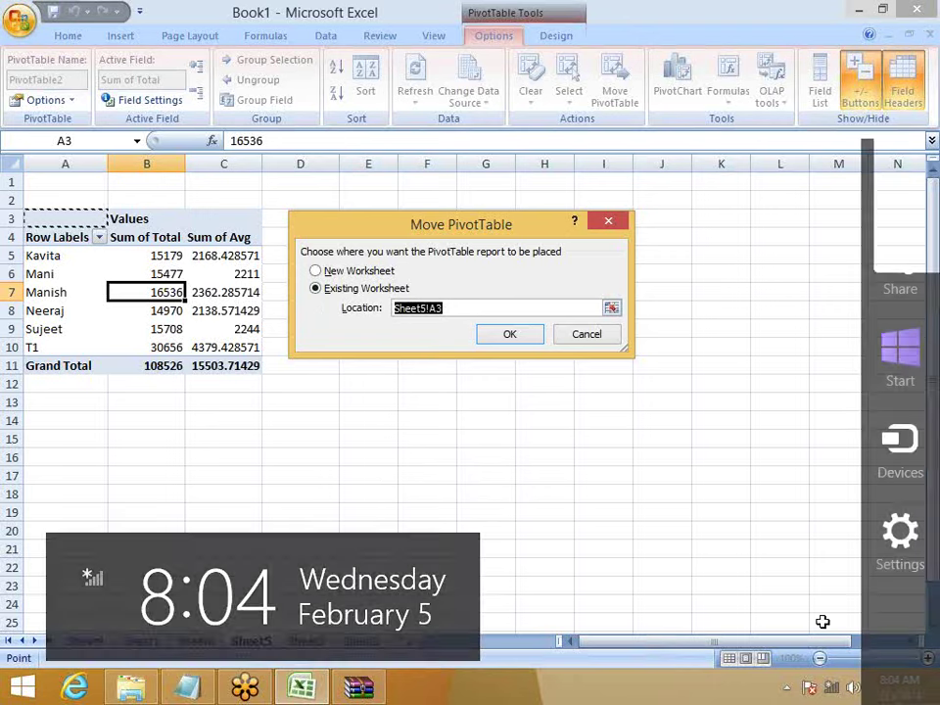
click(832, 687)
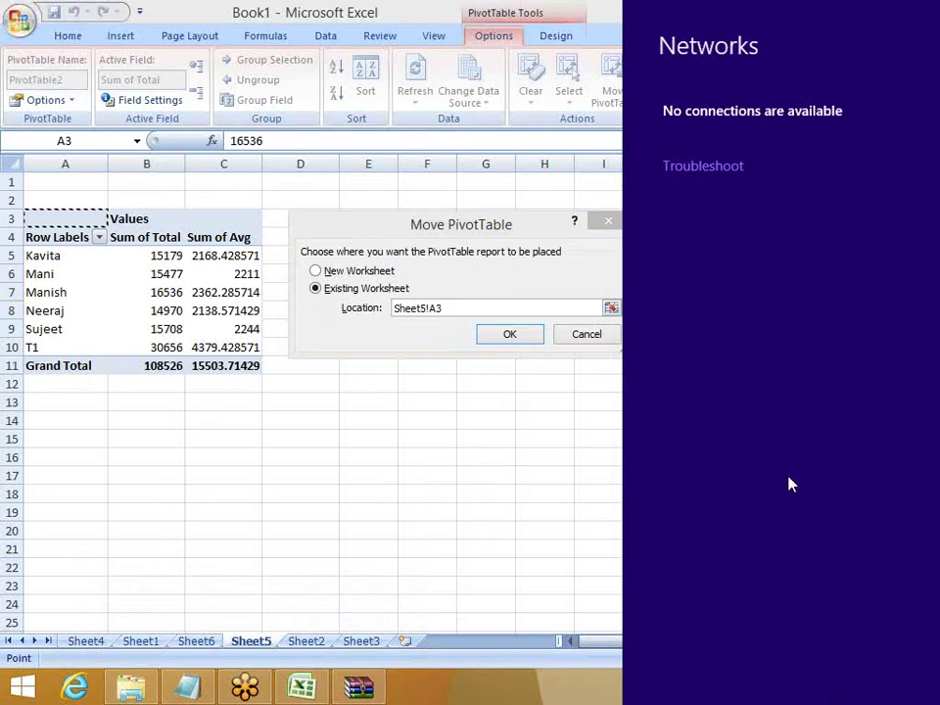
click(606, 486)
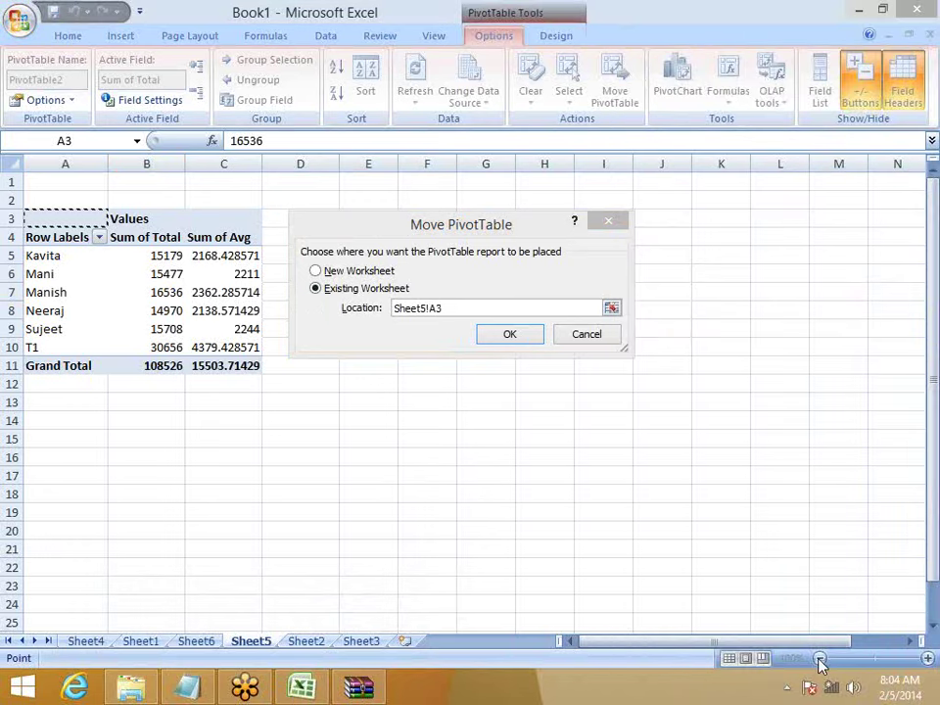
click(832, 687)
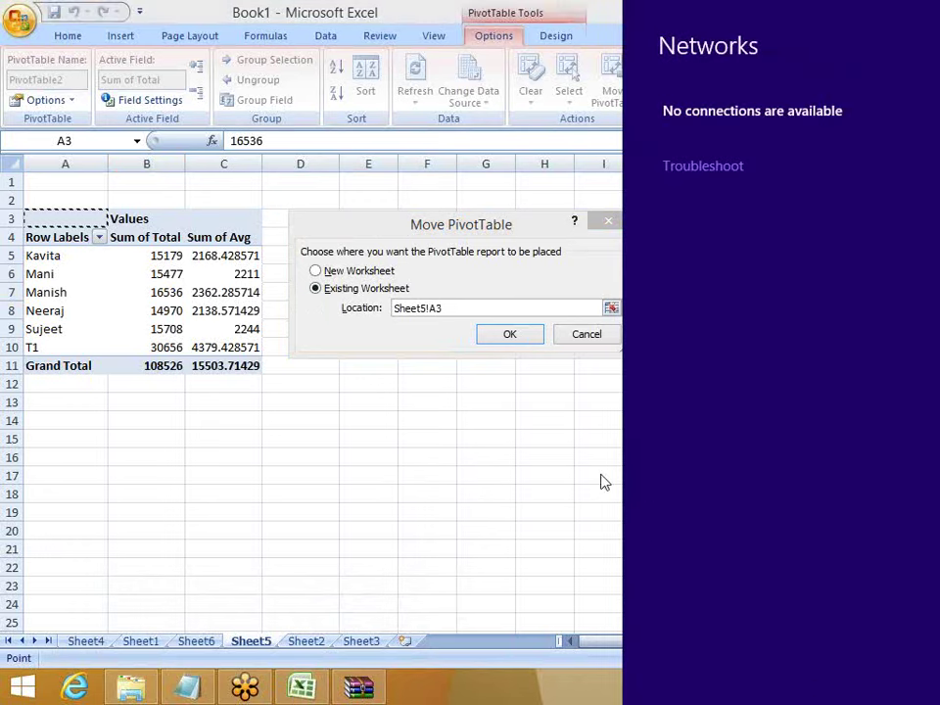
click(604, 481)
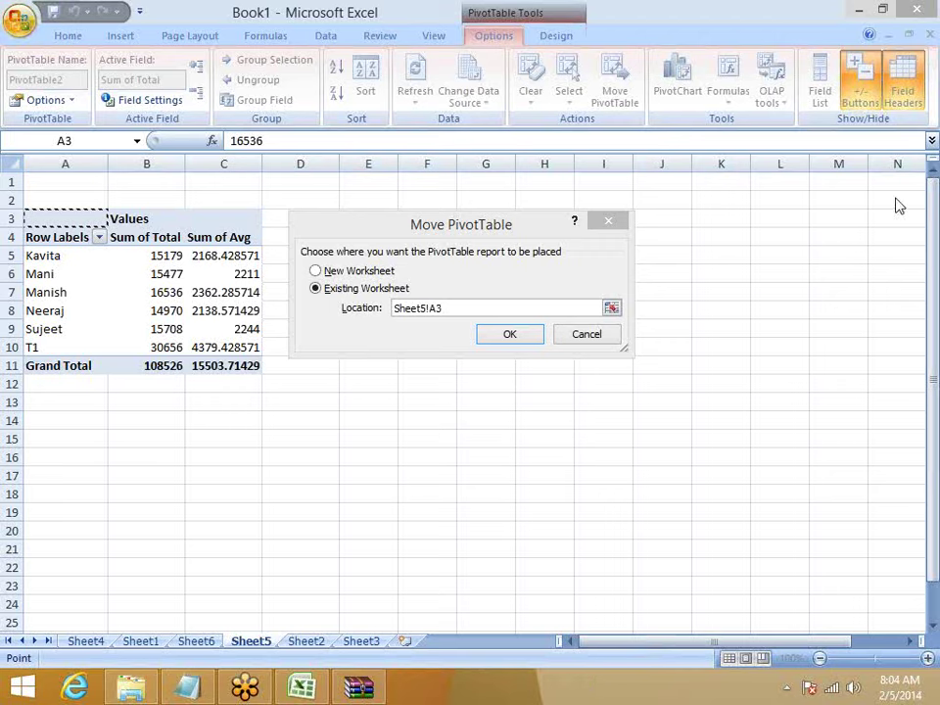
click(912, 76)
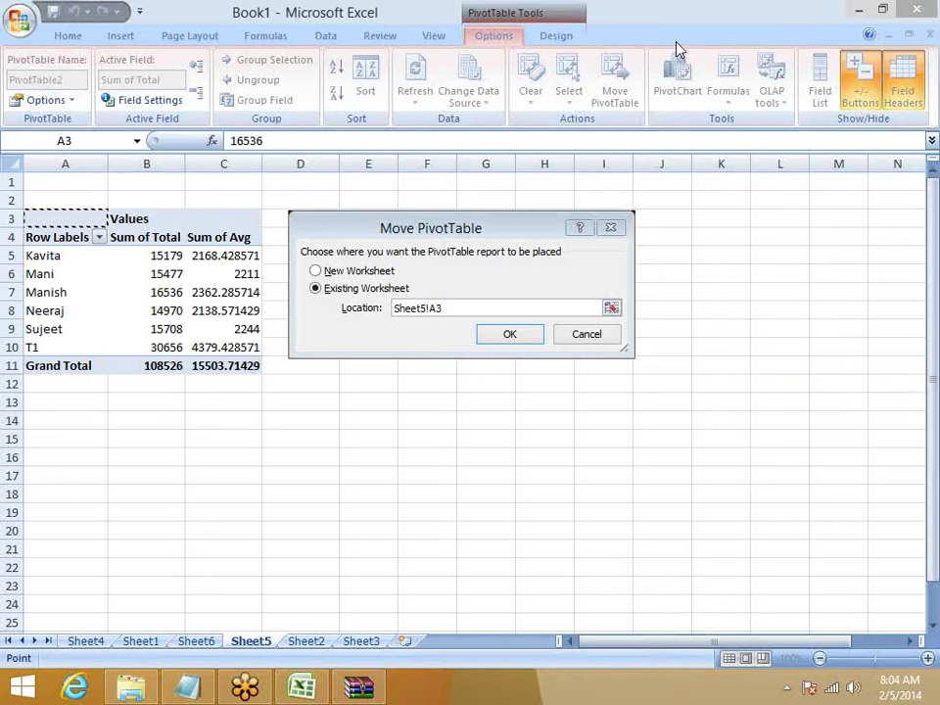
click(596, 334)
Move the PivotTable from Sheet5 to cell L2 of the existing worksheet Sheet2
click(627, 98)
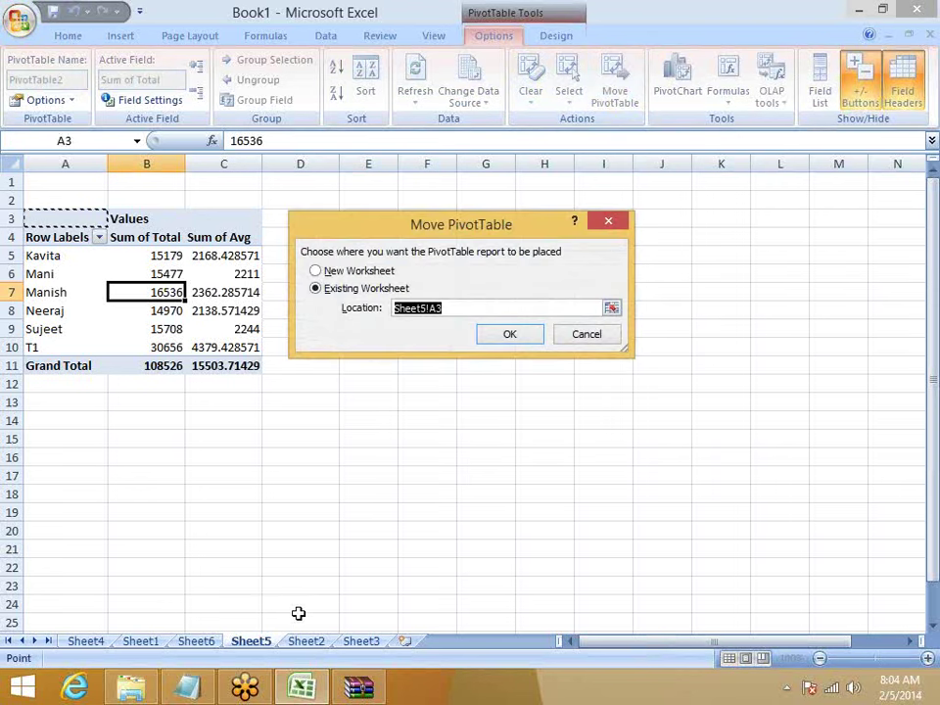
click(306, 641)
click(678, 201)
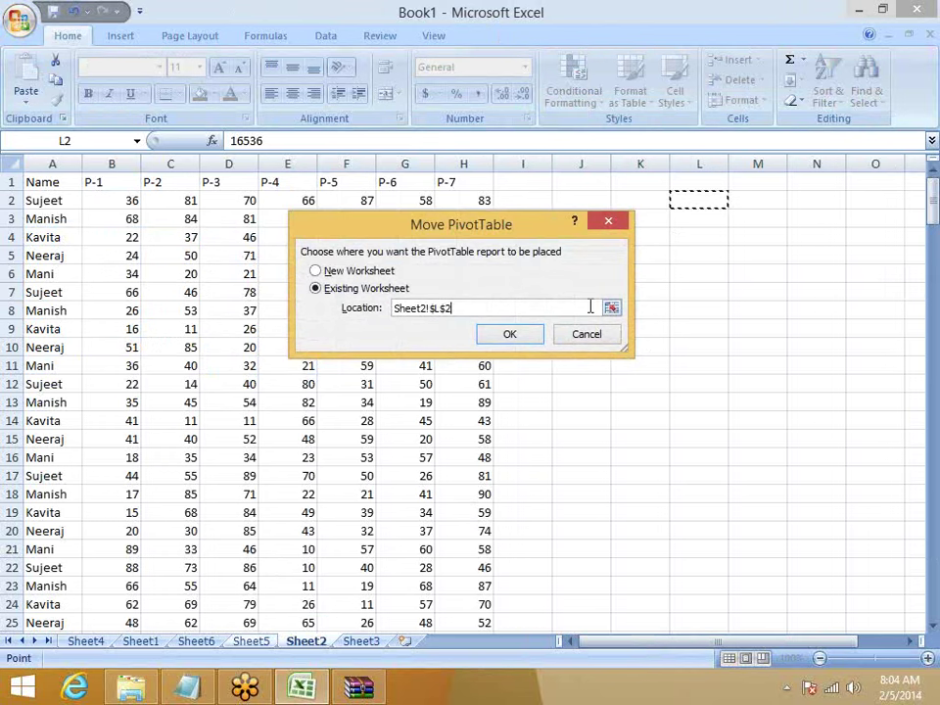
click(533, 332)
click(556, 343)
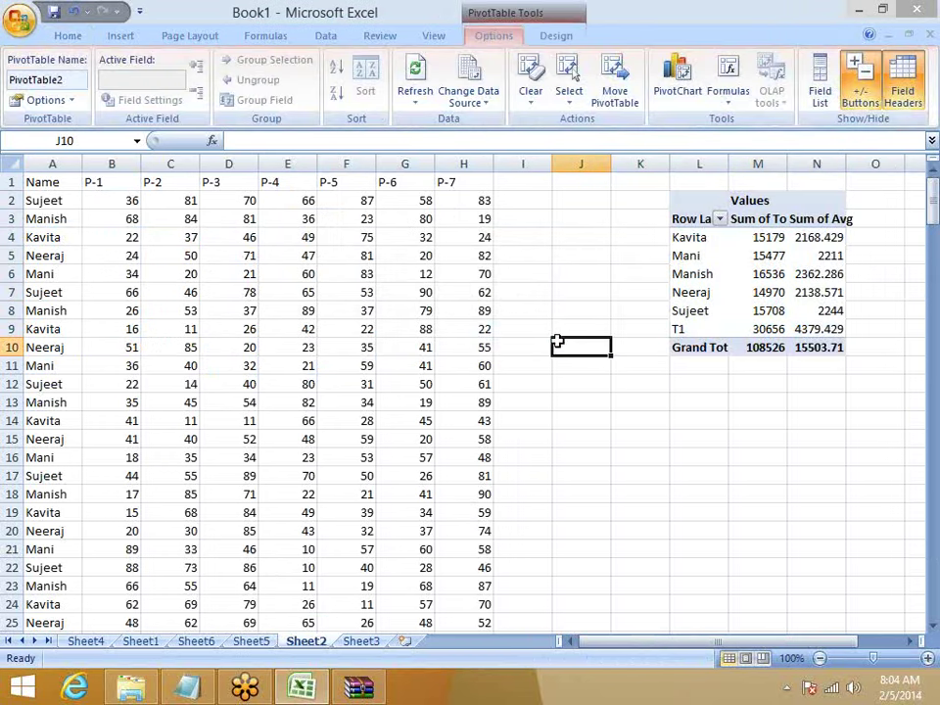
Create a PivotTable from the Sheet2 data range A1:H228, placed at cell A1 of the existing worksheet Sheet3
click(55, 182)
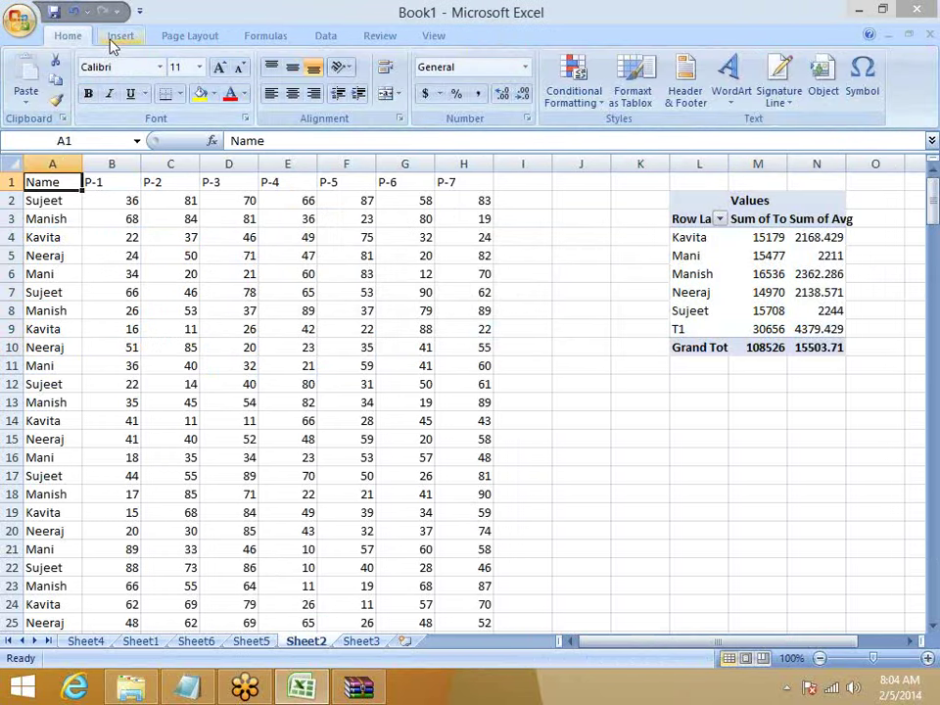
click(120, 36)
click(33, 90)
click(58, 123)
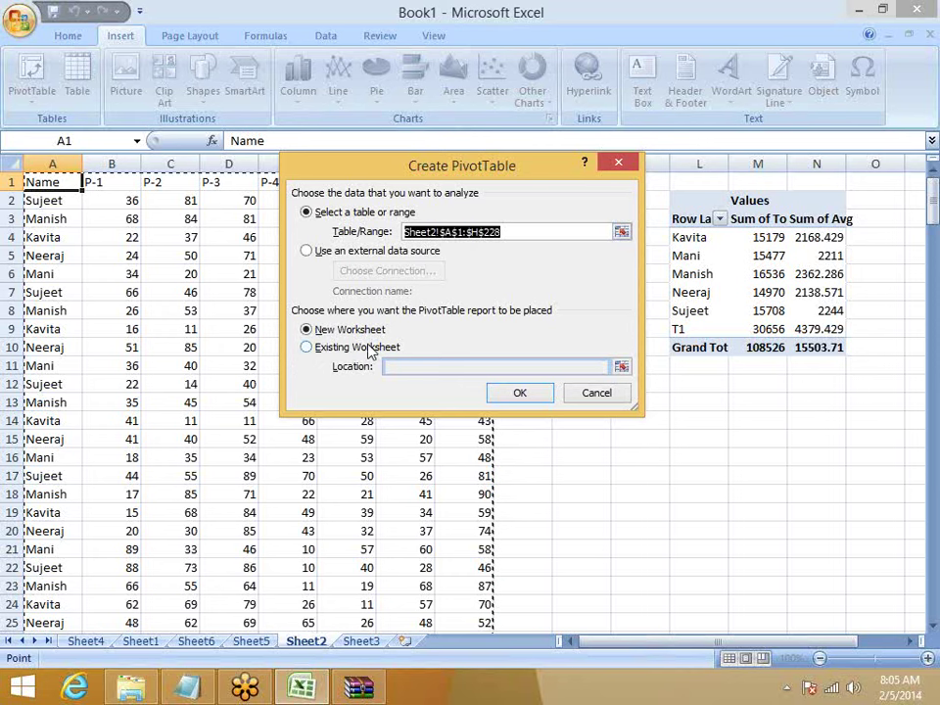
click(323, 348)
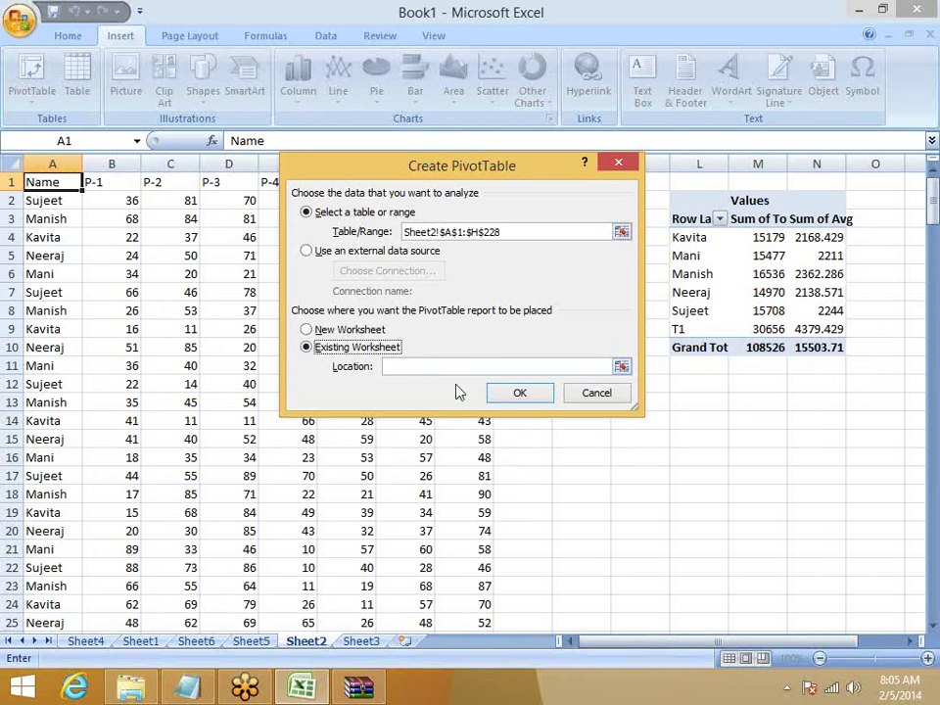
click(361, 641)
click(65, 182)
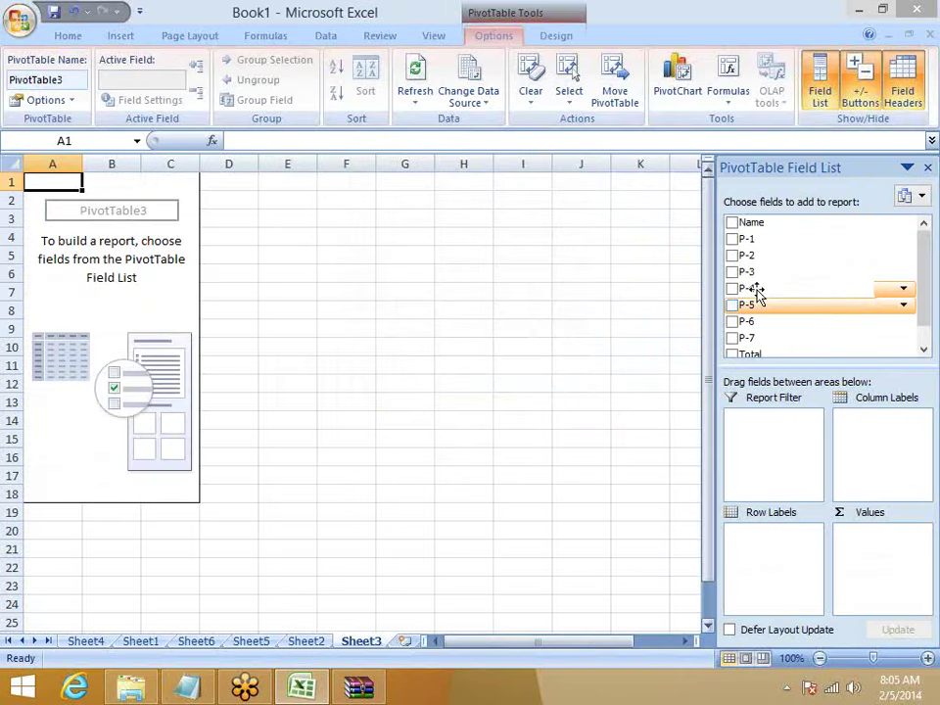
Add Name to the row labels and P-1 to the values of the new PivotTable
drag(921, 303, 926, 338)
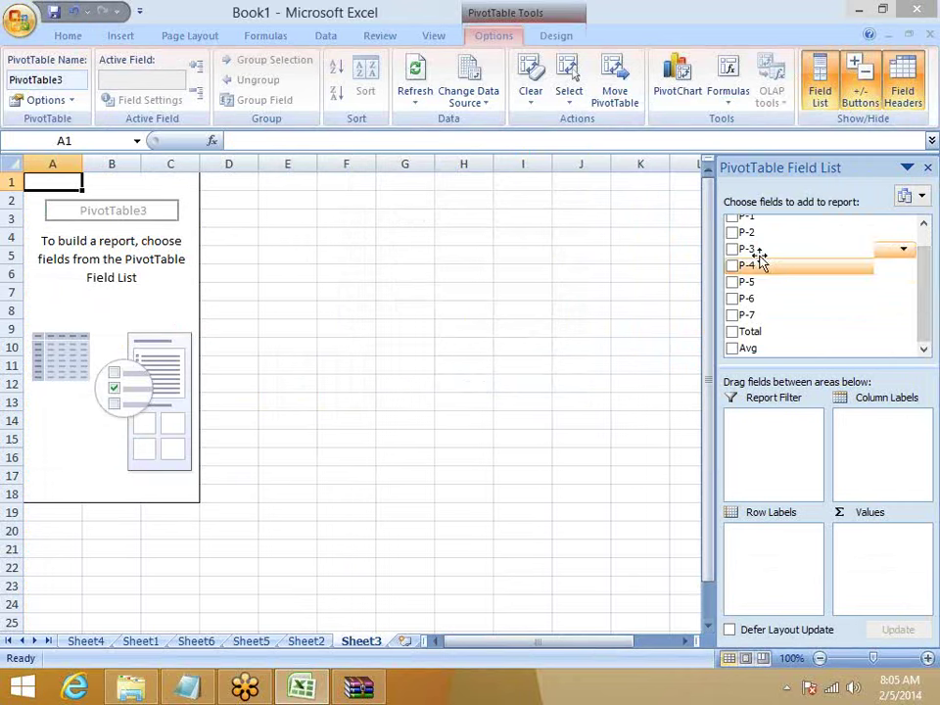
drag(924, 273, 923, 248)
drag(761, 228, 774, 544)
drag(744, 239, 833, 533)
click(396, 385)
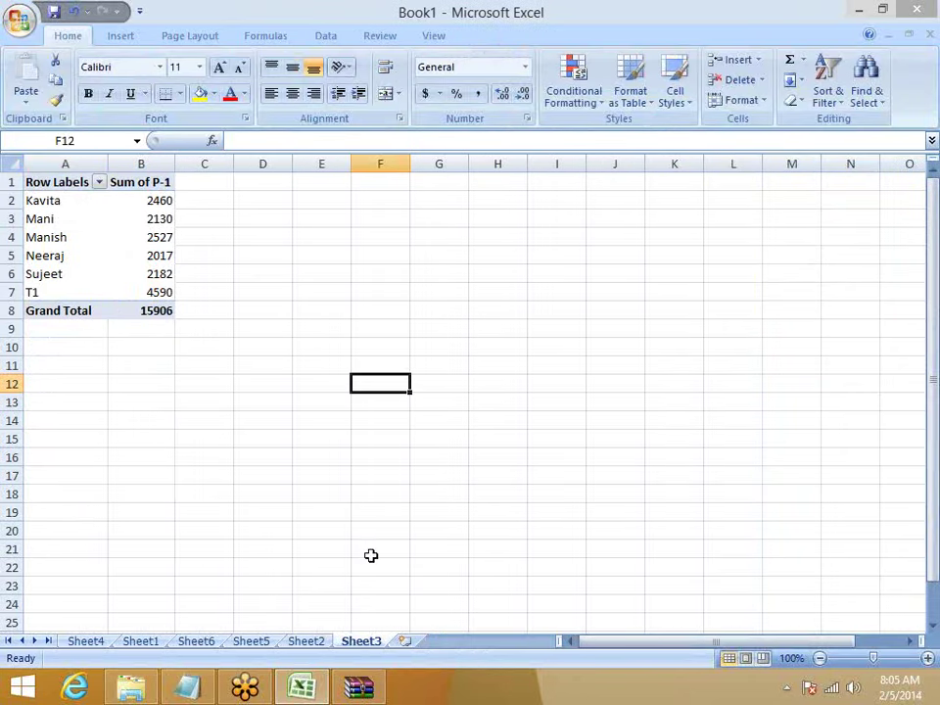
Create a second PivotTable from the same Sheet2 data, placed at cell D1 of Sheet3
click(313, 644)
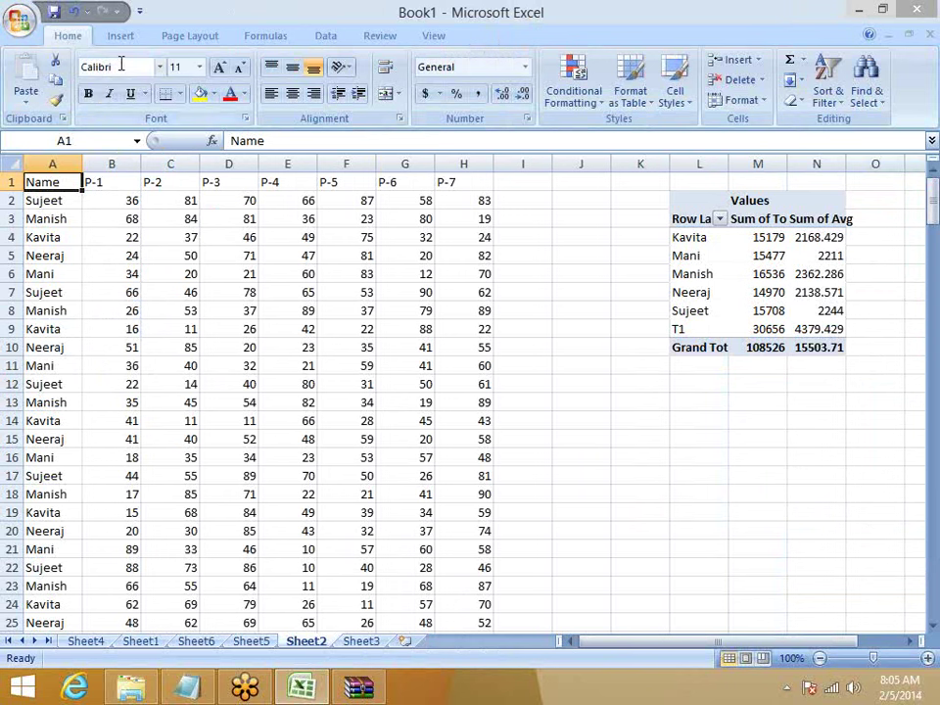
click(120, 35)
click(31, 91)
click(44, 119)
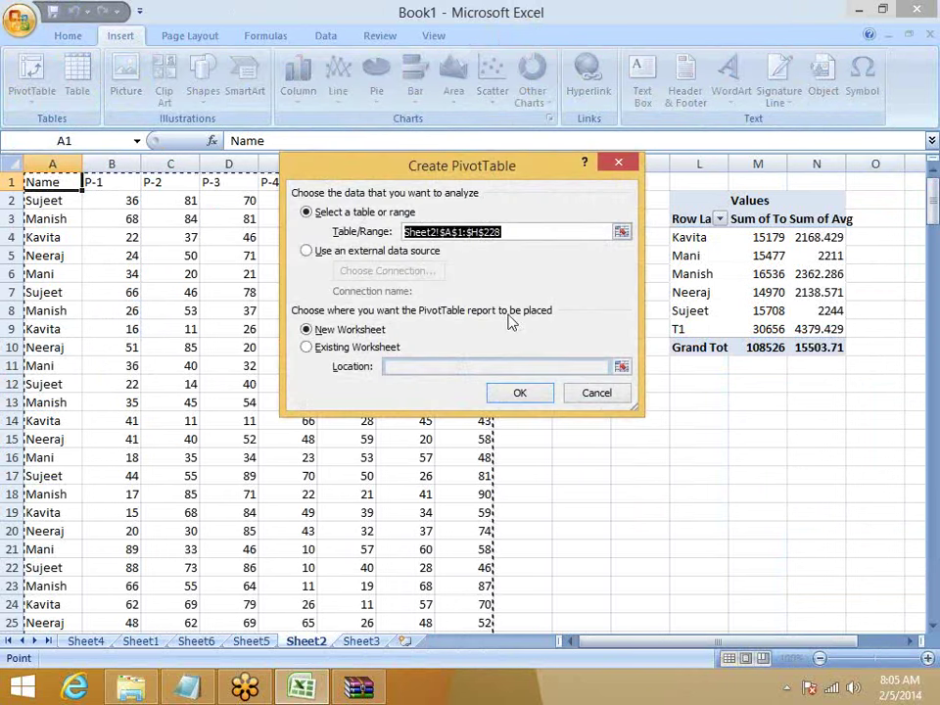
click(355, 347)
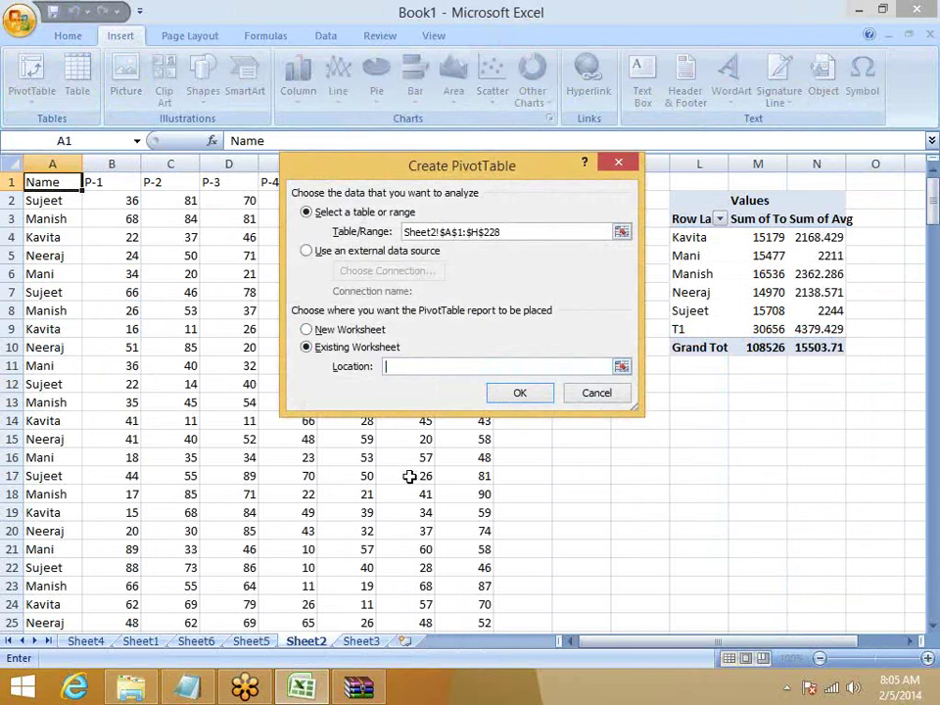
click(364, 640)
click(256, 182)
click(499, 392)
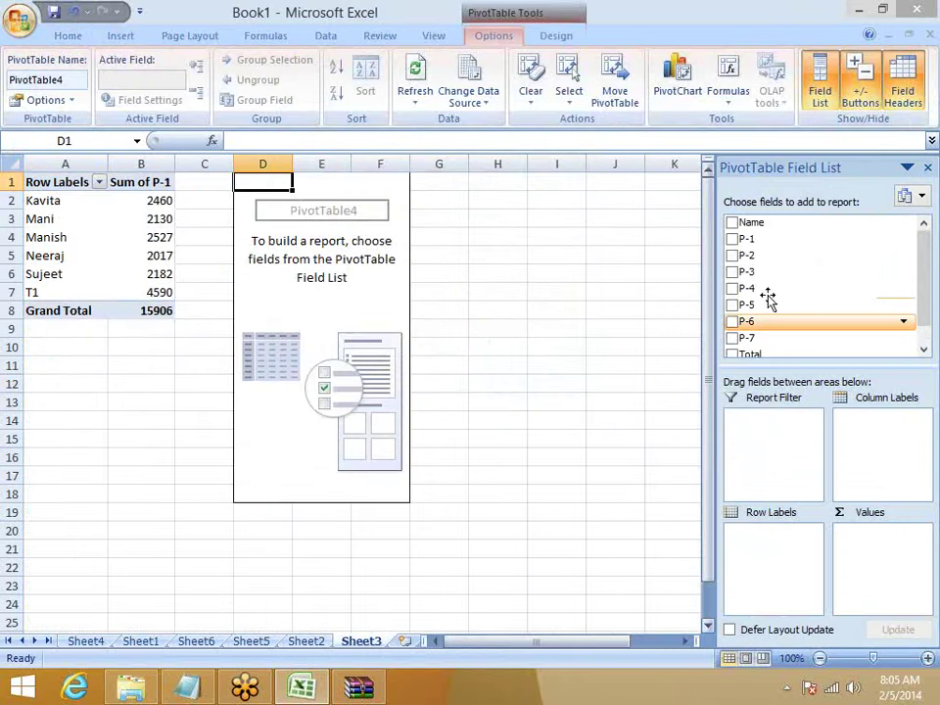
Add Name to the row labels and P-2 to the values of the second PivotTable
drag(759, 225, 773, 535)
drag(749, 241, 848, 535)
click(499, 440)
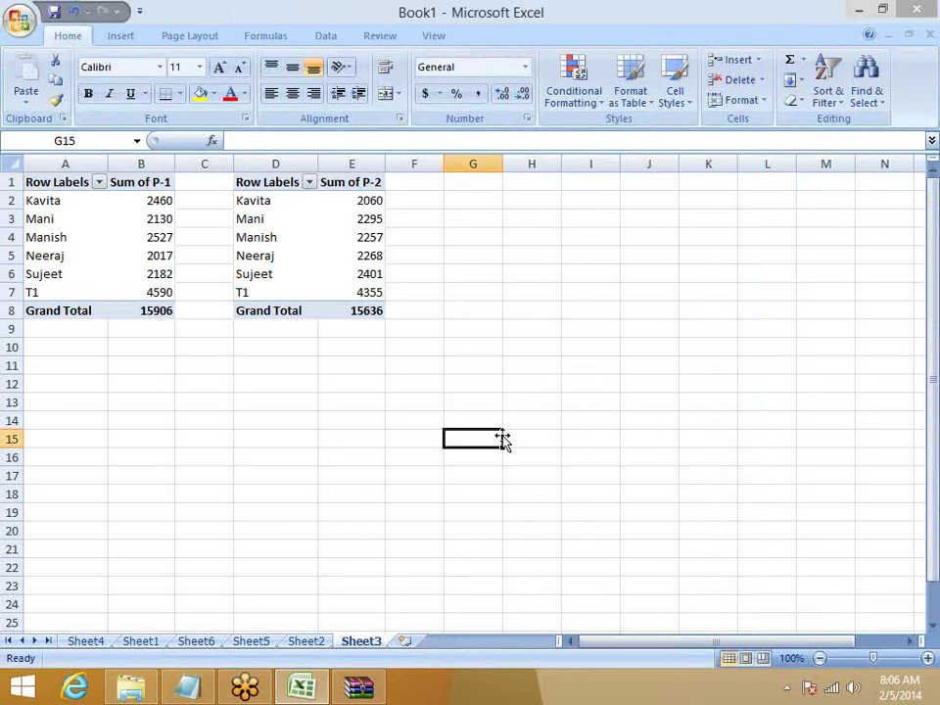
scroll(568, 415, down, 1)
scroll(772, 217, up, 1)
click(551, 256)
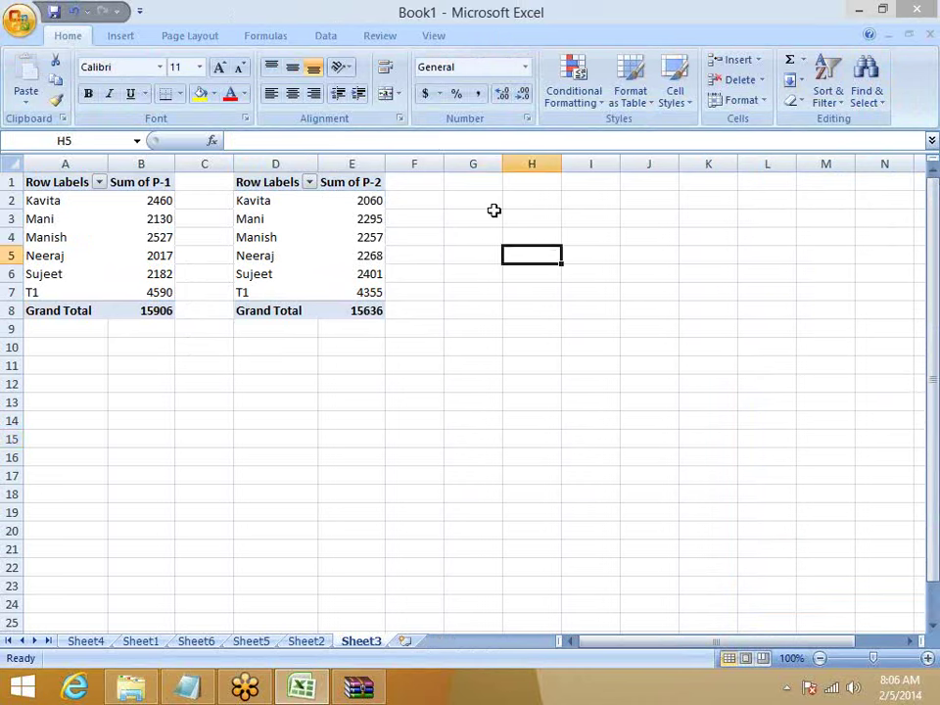
Select the second PivotTable's labels and values, only its values, only its labels, and finally the entire PivotTable
drag(275, 237, 275, 292)
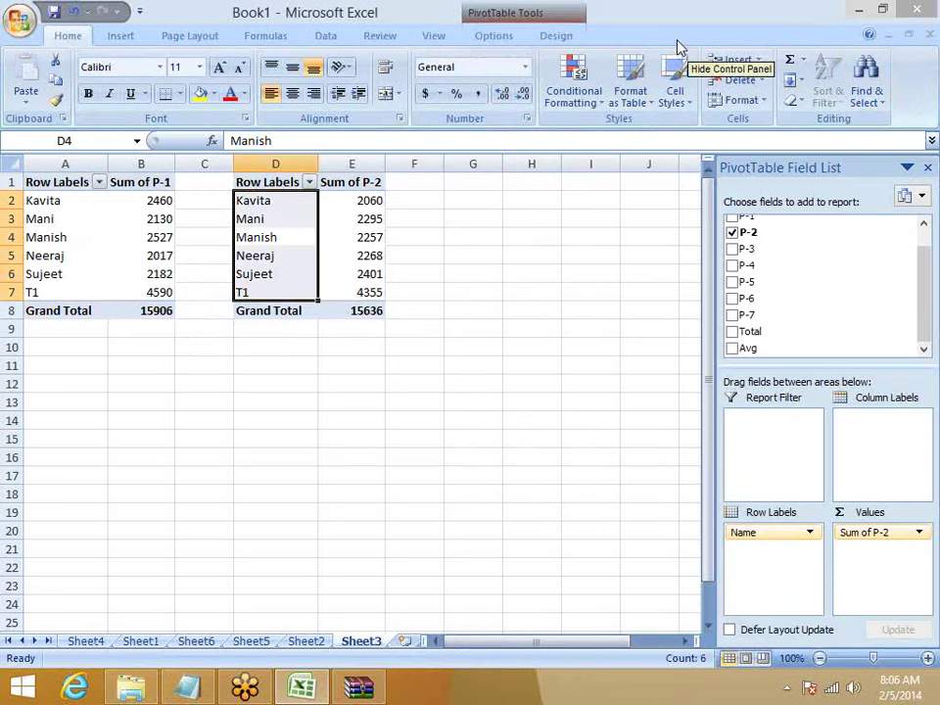
click(516, 15)
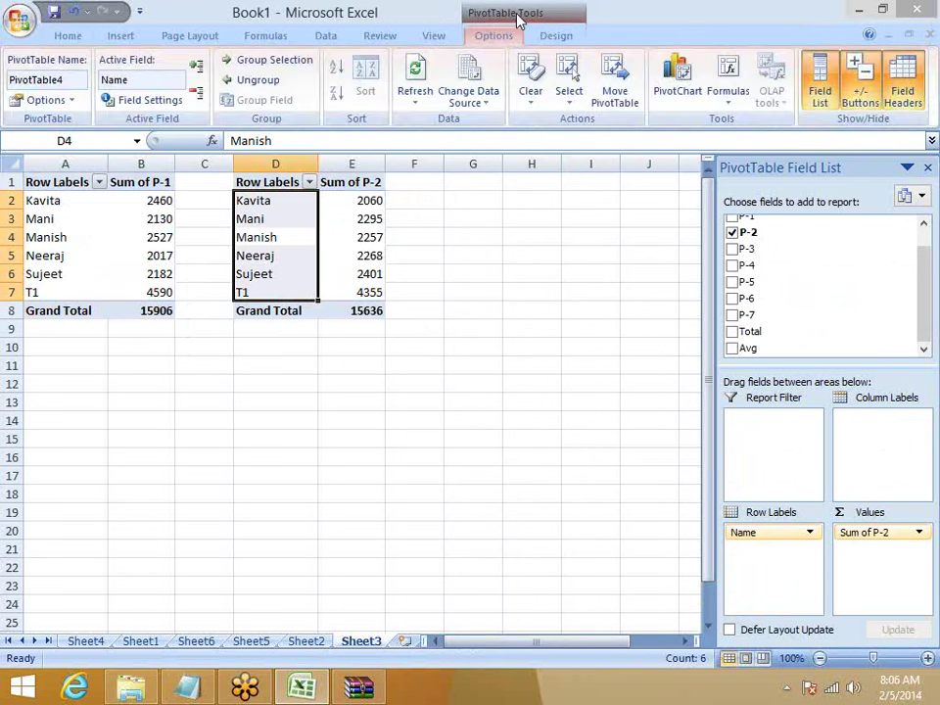
click(570, 103)
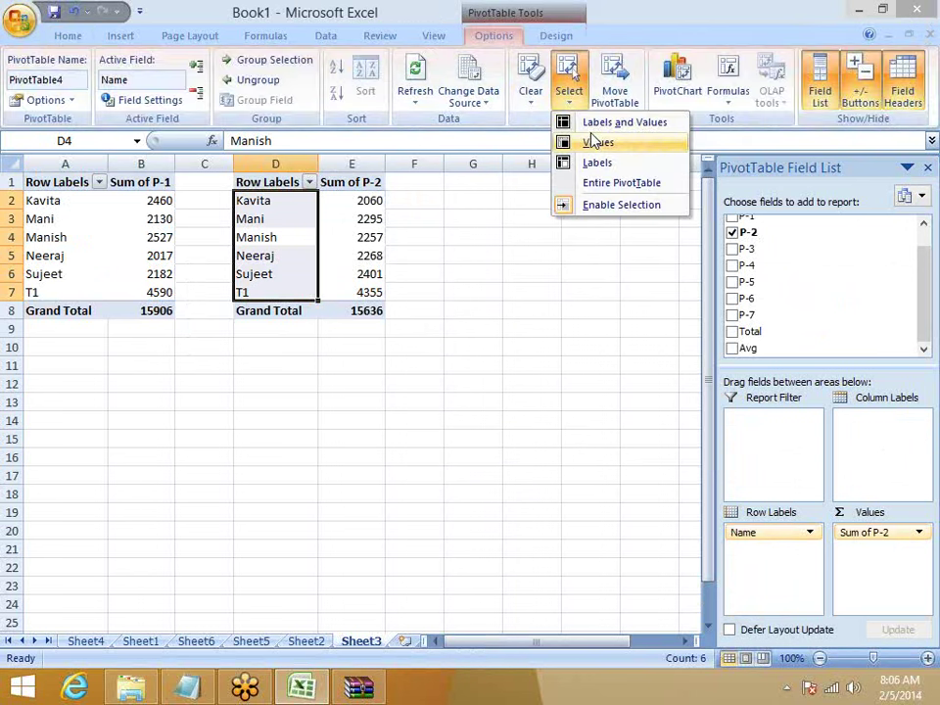
click(595, 125)
click(570, 106)
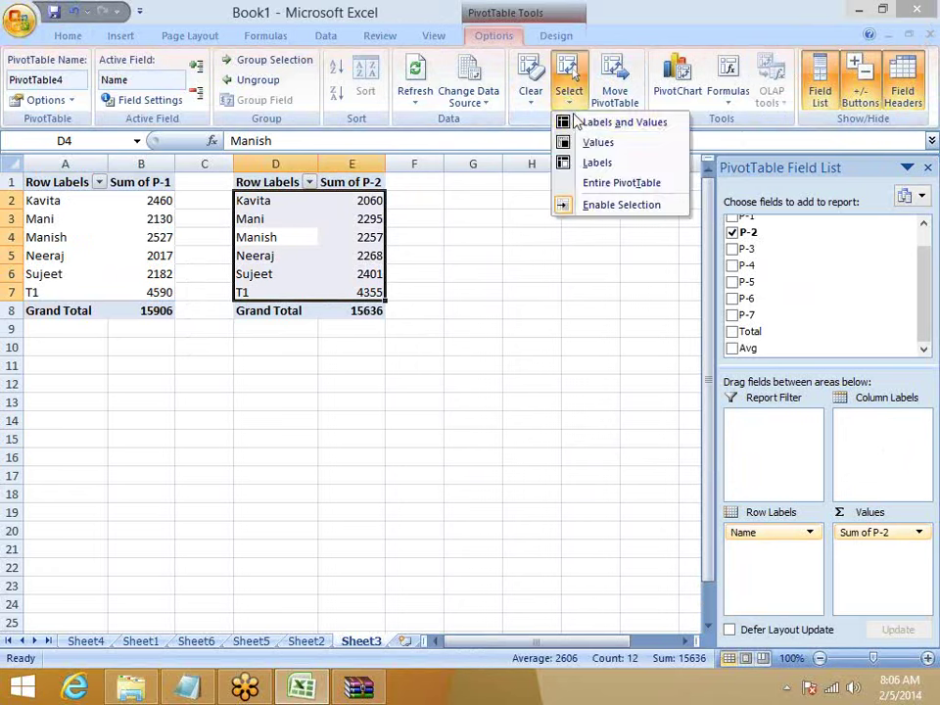
click(598, 142)
click(571, 106)
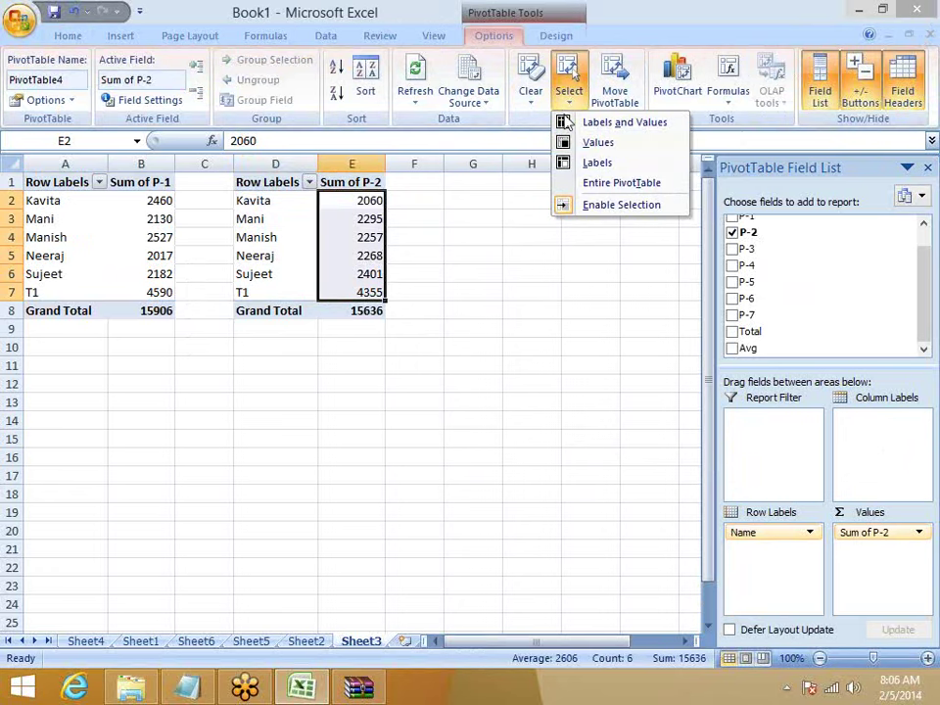
click(592, 162)
click(572, 106)
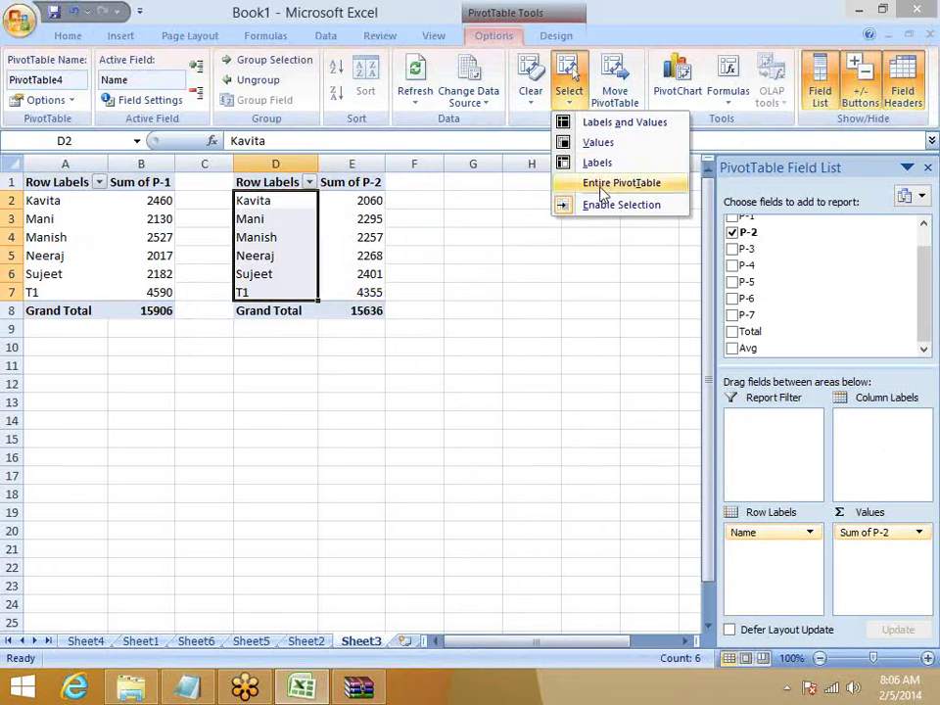
click(621, 183)
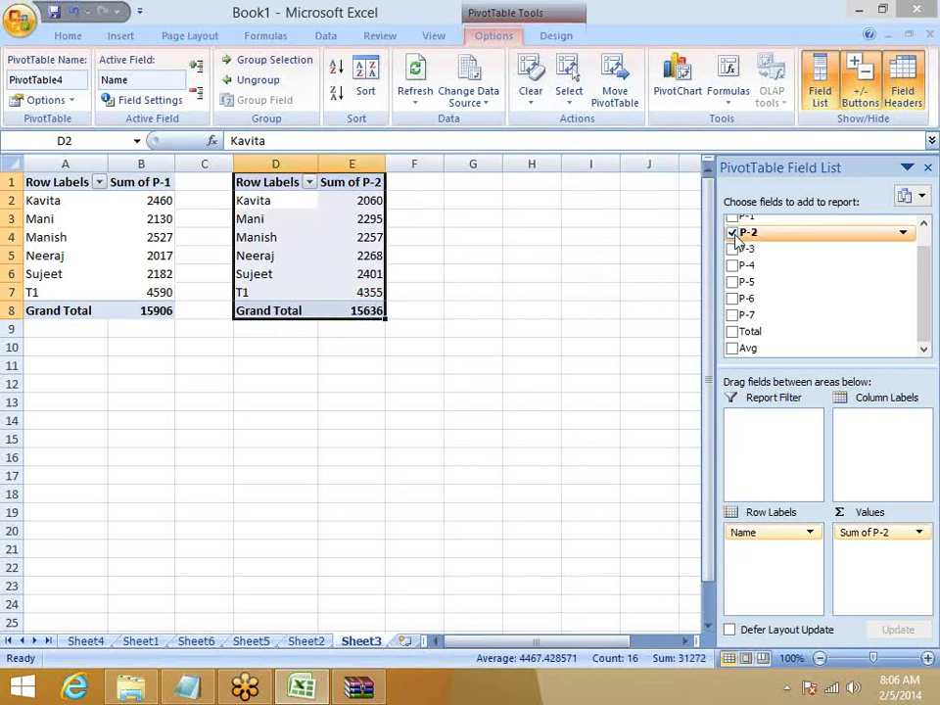
Clear everything from the second PivotTable, accepting the removal of shared calculated fields and items
click(533, 98)
click(546, 120)
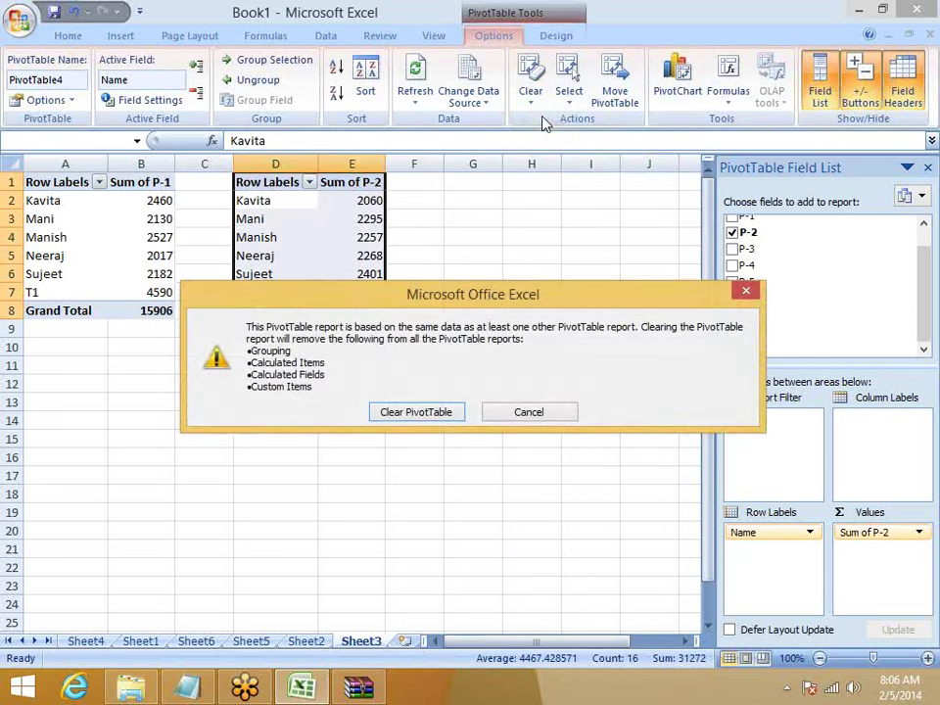
click(443, 411)
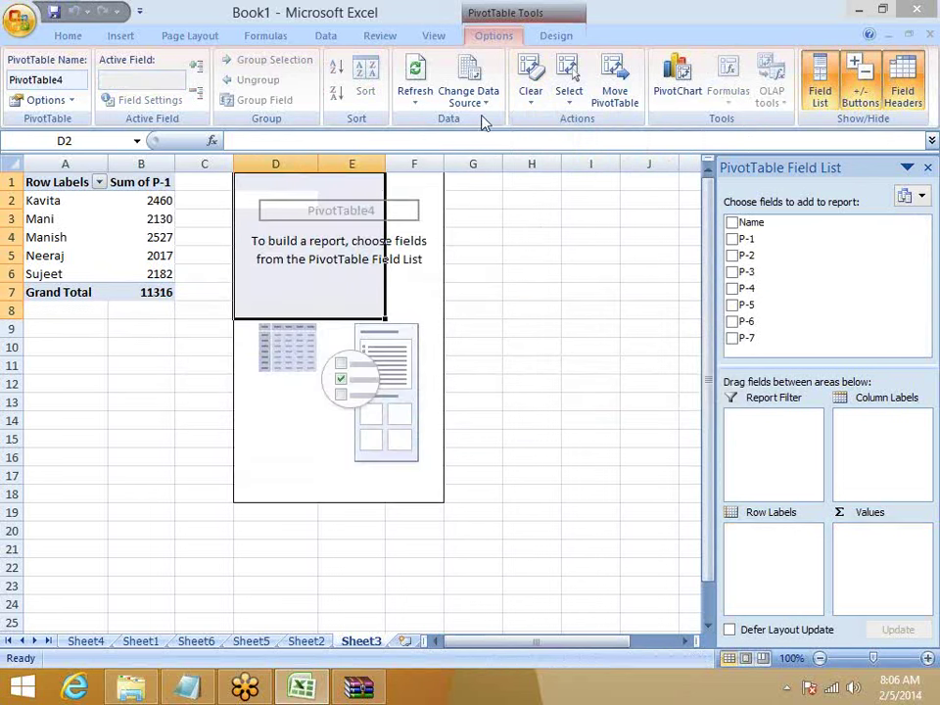
Delete columns C through G of Sheet3 to remove the empty second PivotTable
click(211, 292)
drag(225, 161, 447, 161)
right_click(463, 164)
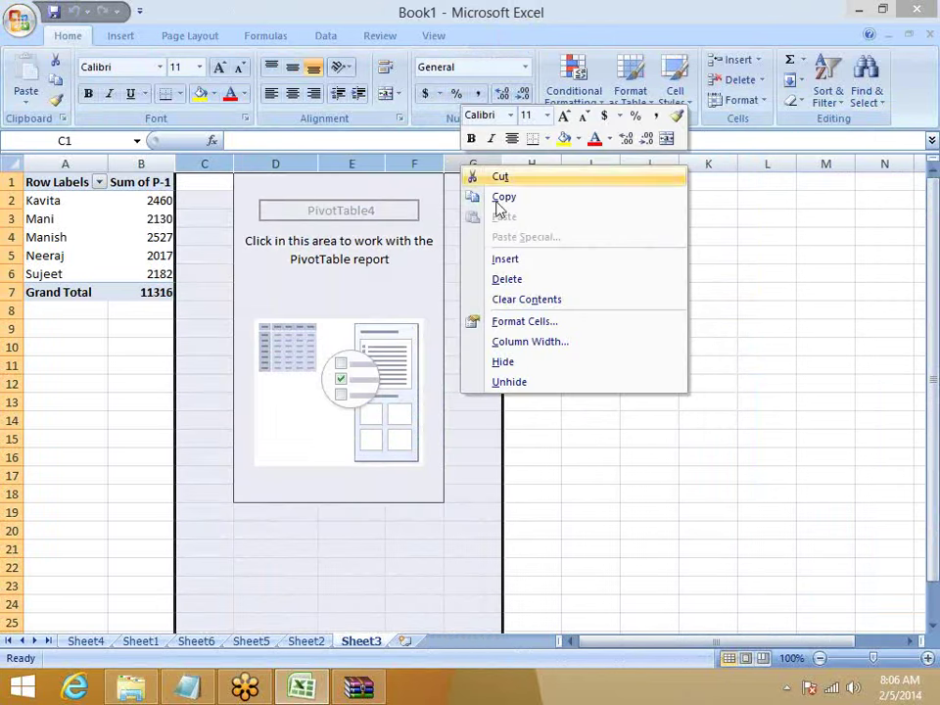
click(536, 279)
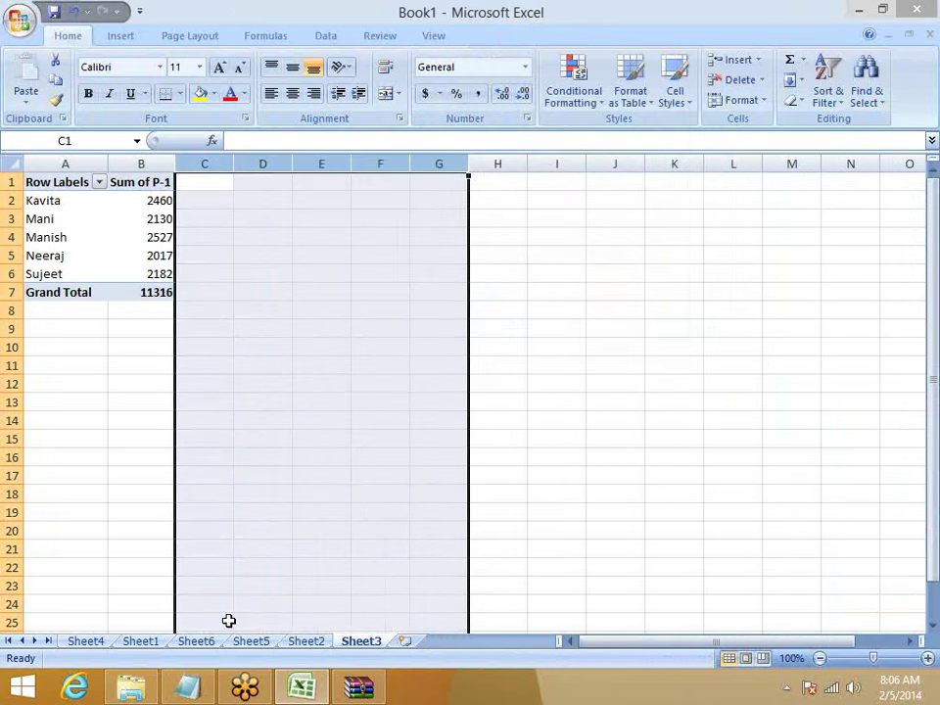
Add a P-8 column to the Sheet2 source data by filling the P-7 column one column across
click(305, 640)
click(478, 255)
click(470, 163)
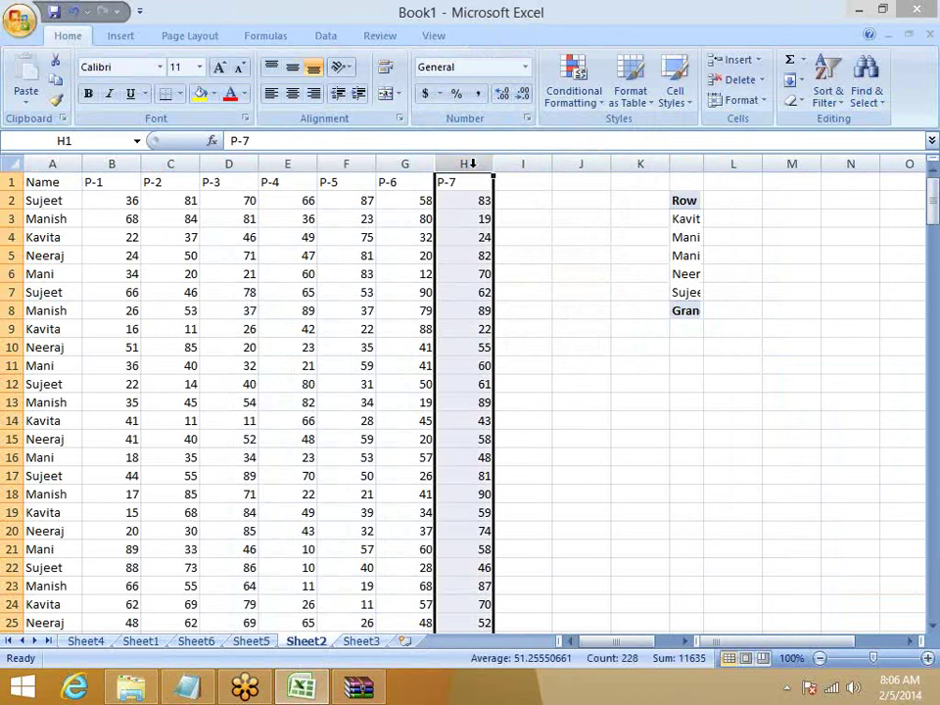
drag(495, 179, 529, 186)
click(529, 200)
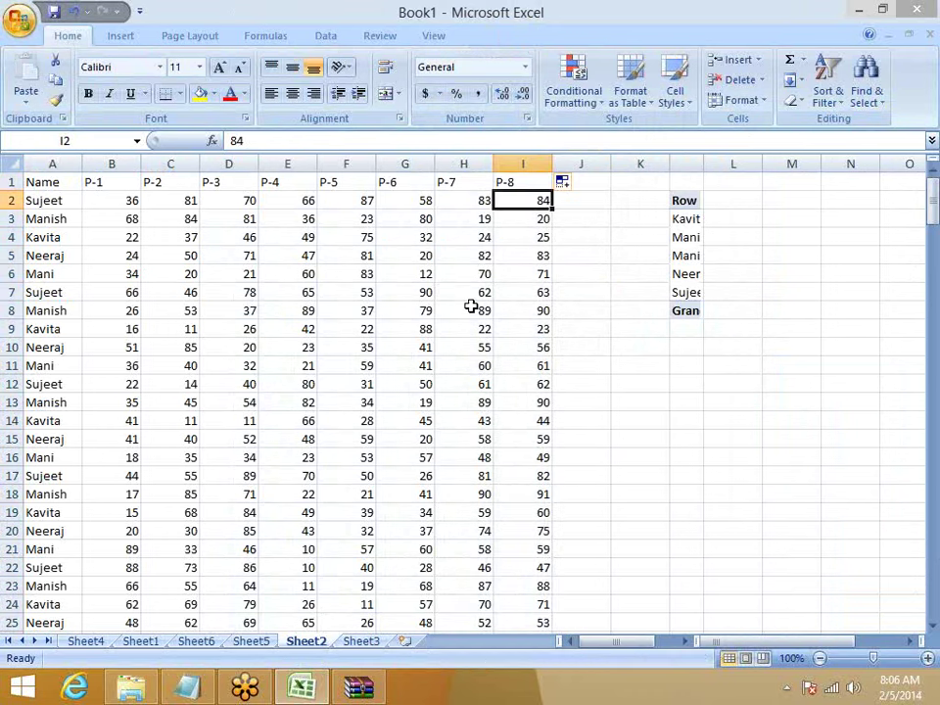
Refresh the PivotTable on Sheet3
click(259, 643)
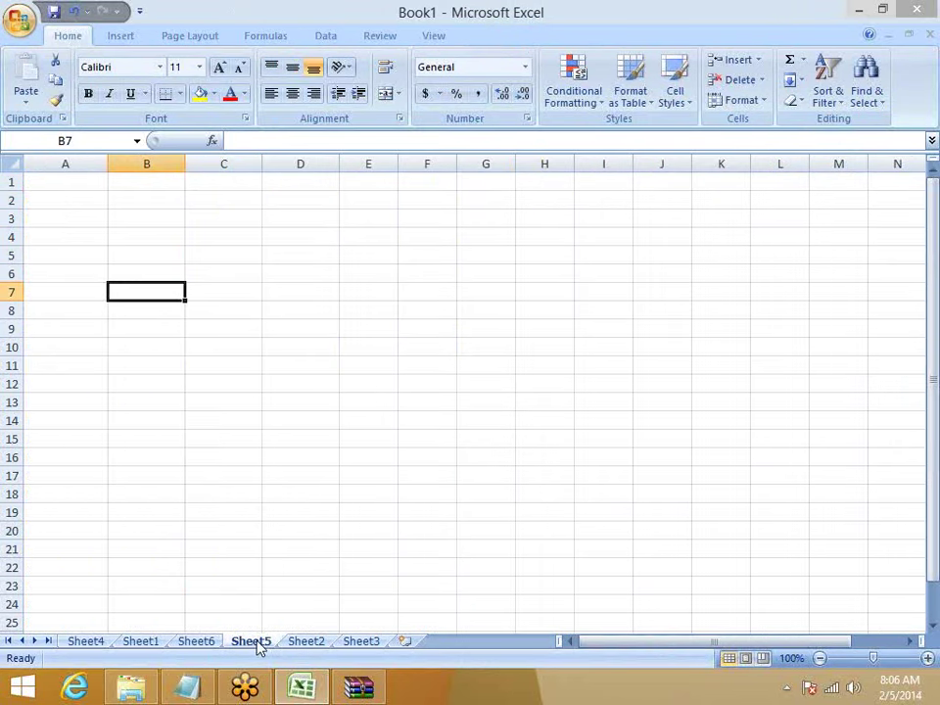
click(346, 643)
right_click(134, 256)
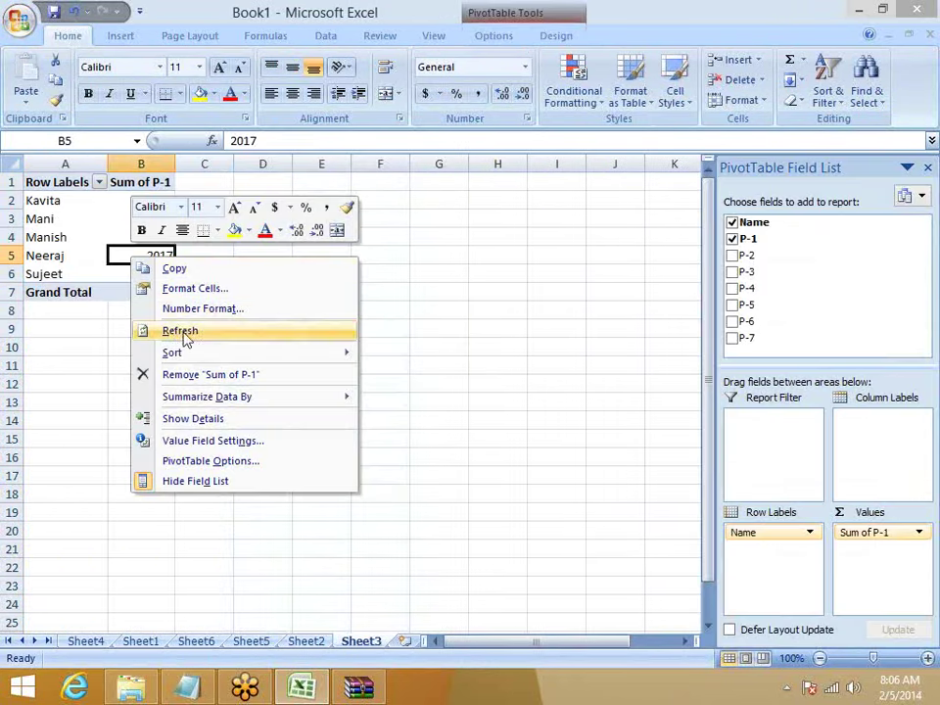
click(187, 336)
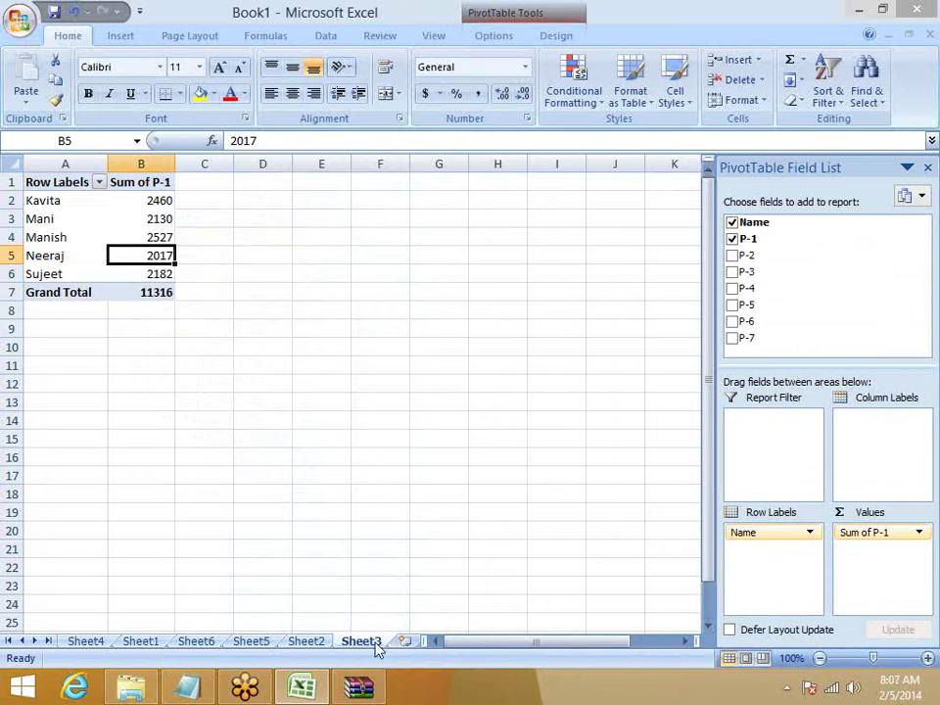
Examine the P-8 and P-7 columns in the Sheet2 source data
click(307, 642)
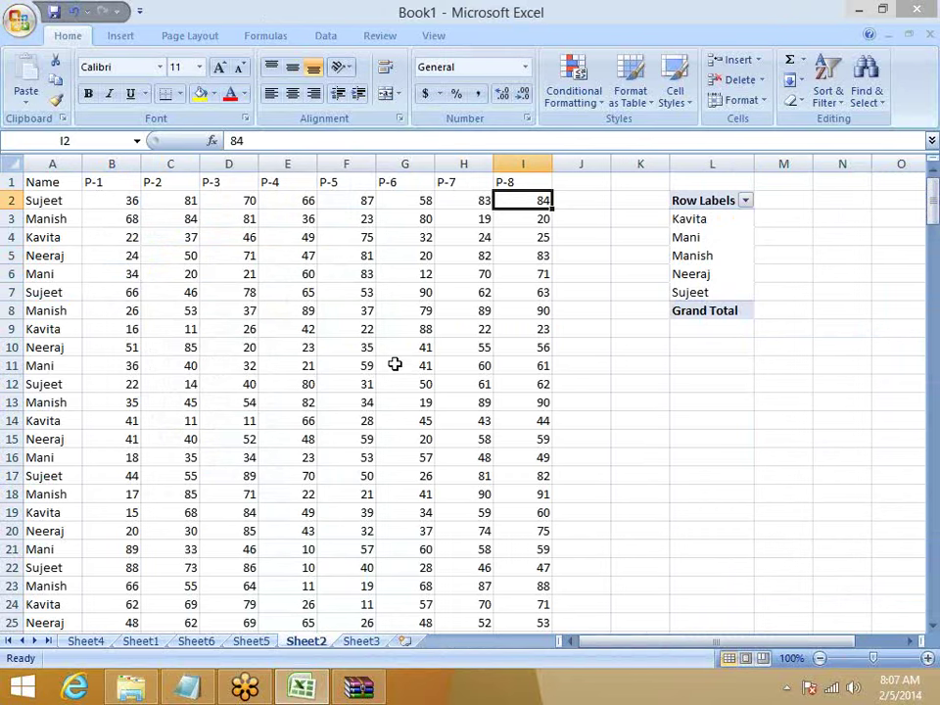
click(523, 163)
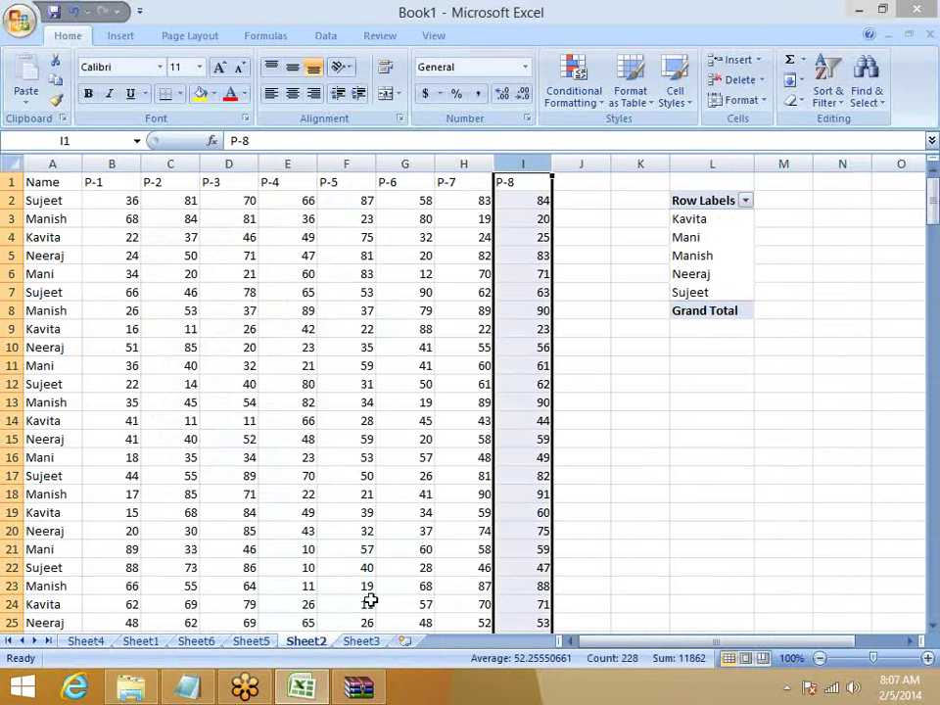
click(461, 163)
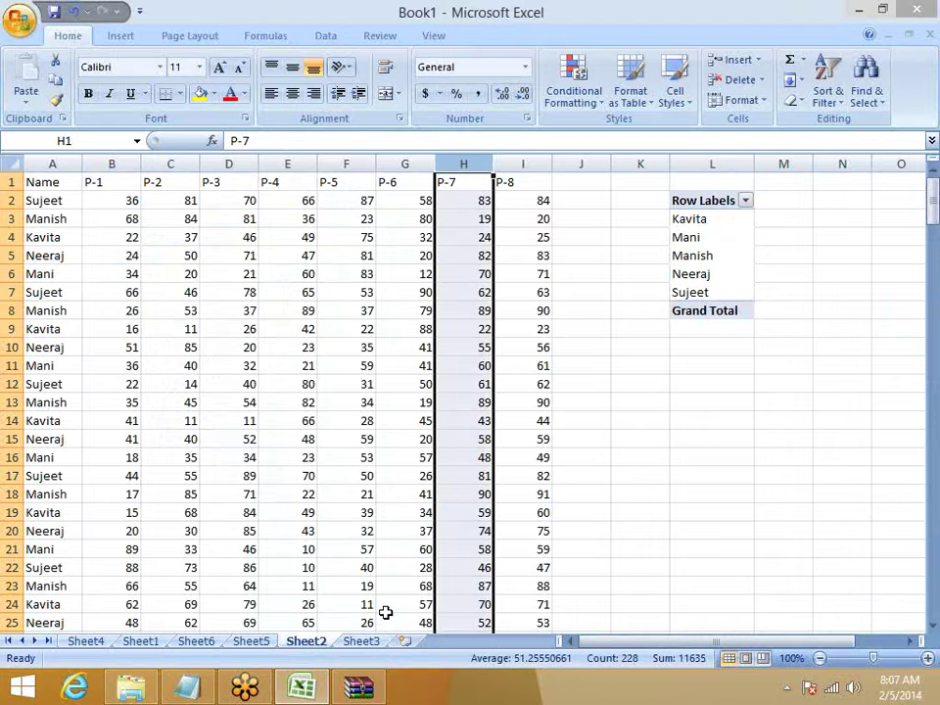
Change the data source of the Sheet3 PivotTable to the range Sheet2!$A$1:$I$228 to include the P-8 column
click(361, 642)
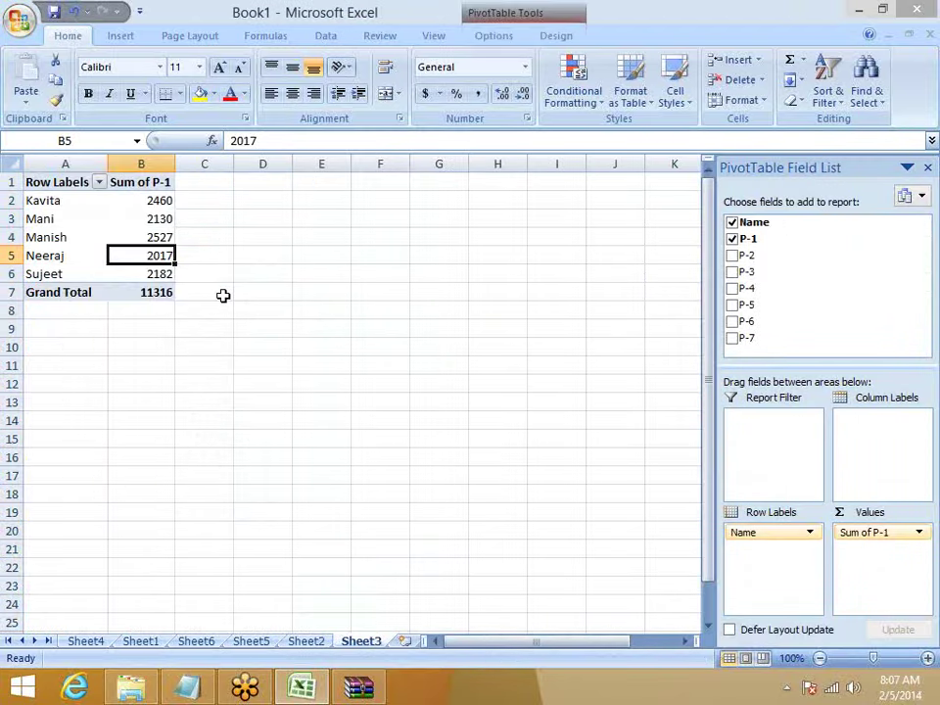
click(529, 14)
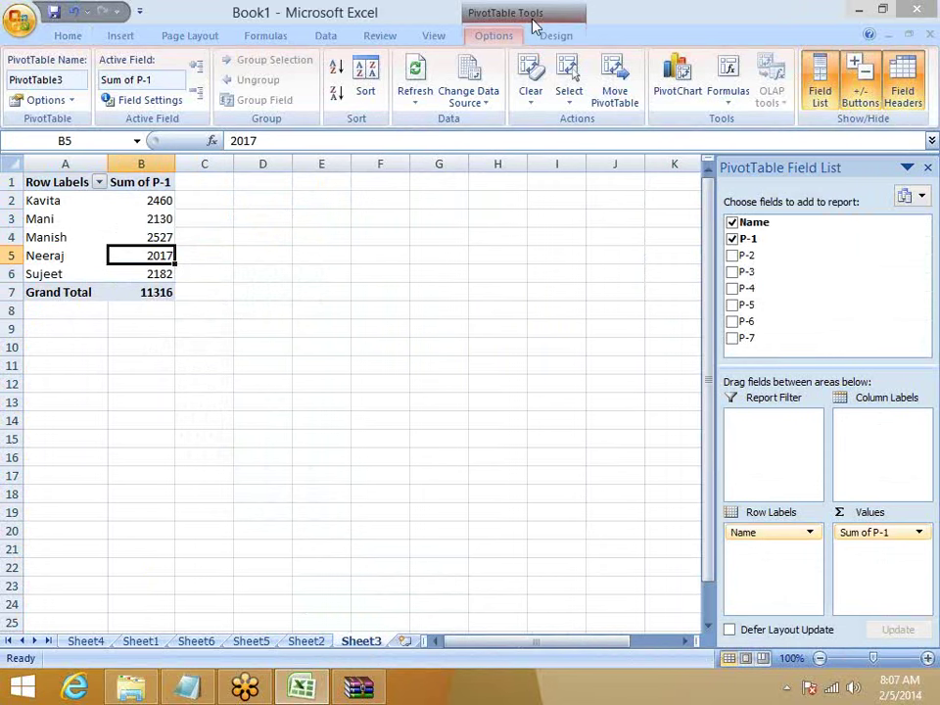
click(482, 101)
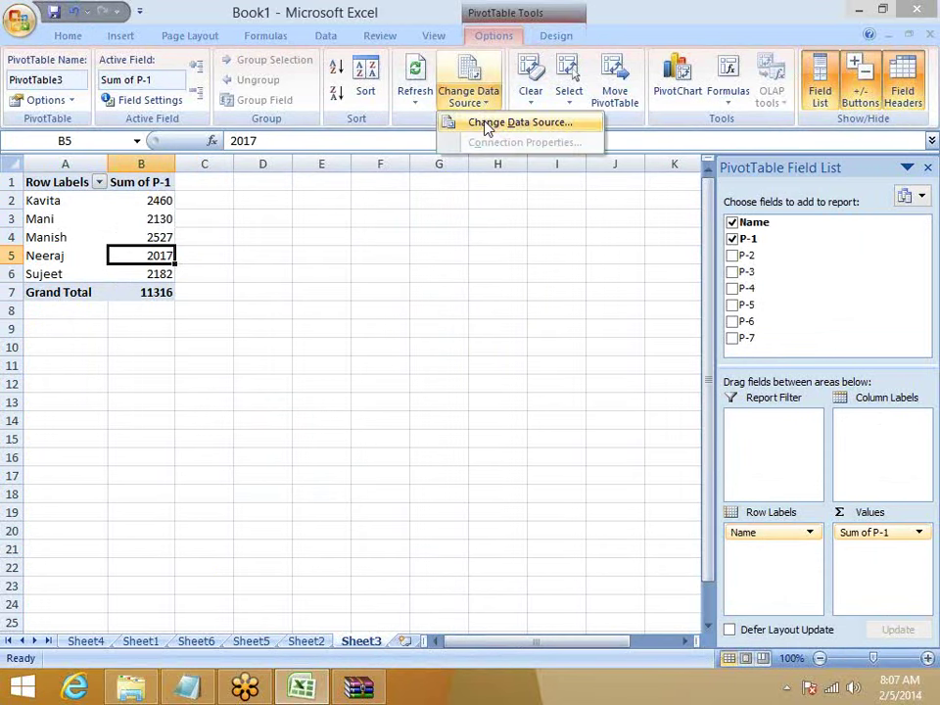
click(486, 127)
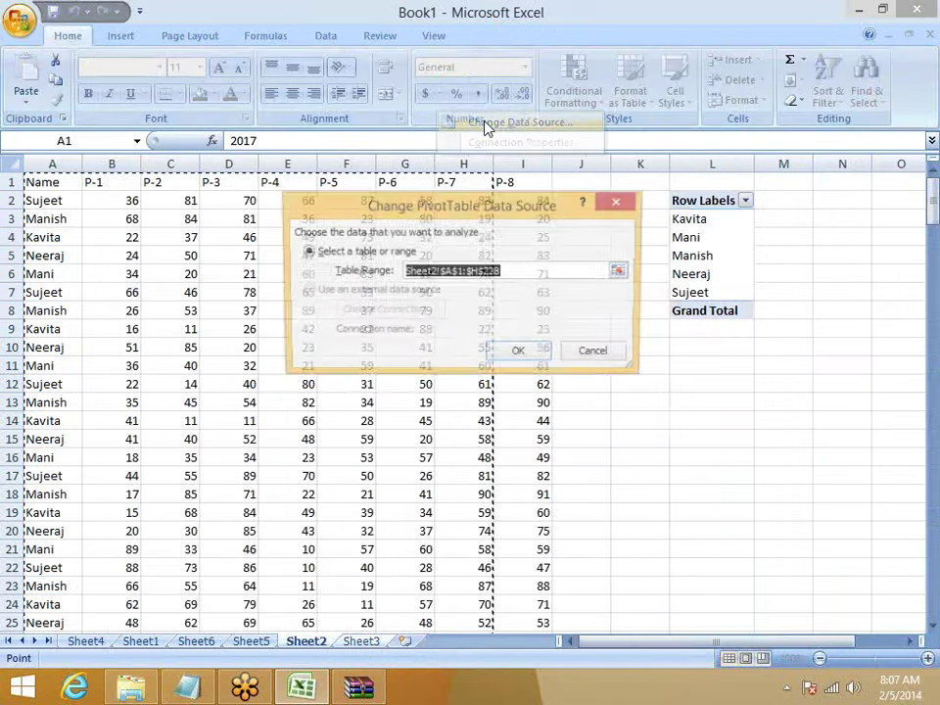
click(59, 184)
key(ctrl+shift+Right)
key(ctrl+shift+Down)
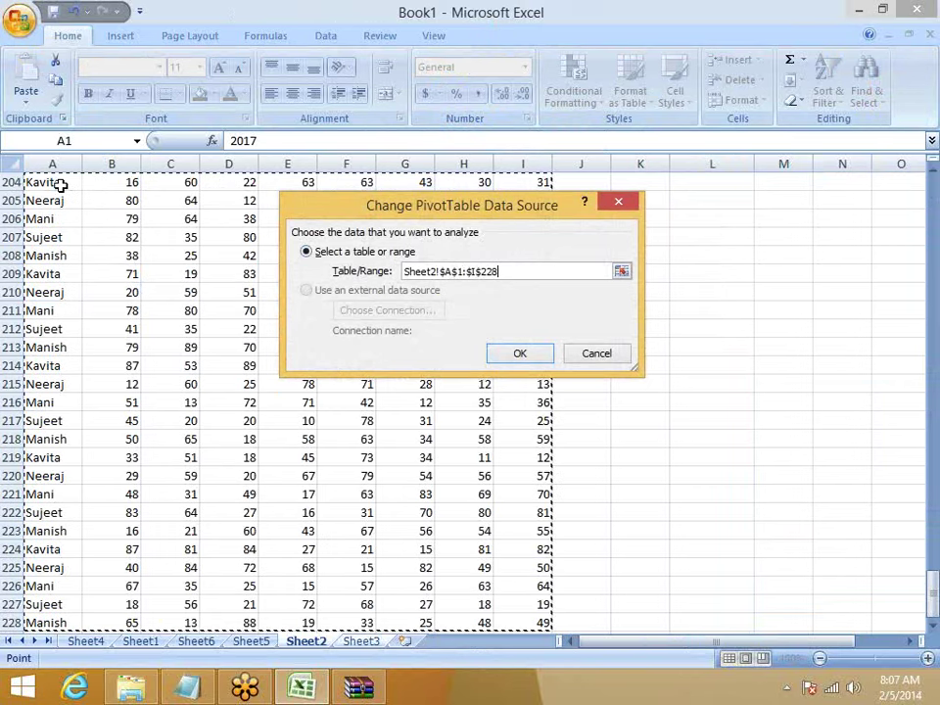
click(519, 353)
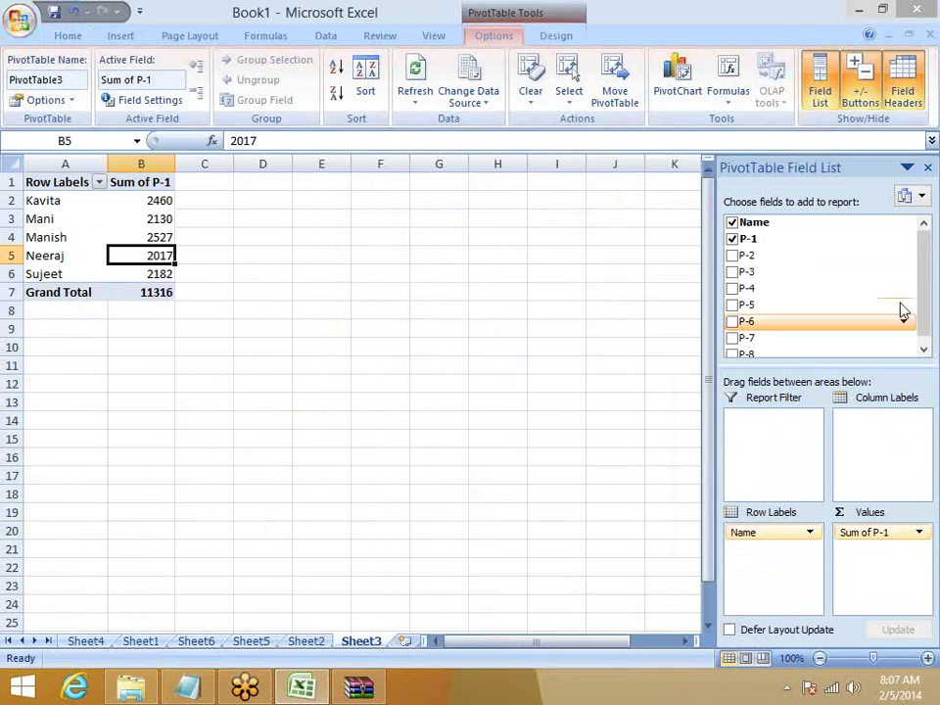
drag(928, 294, 928, 334)
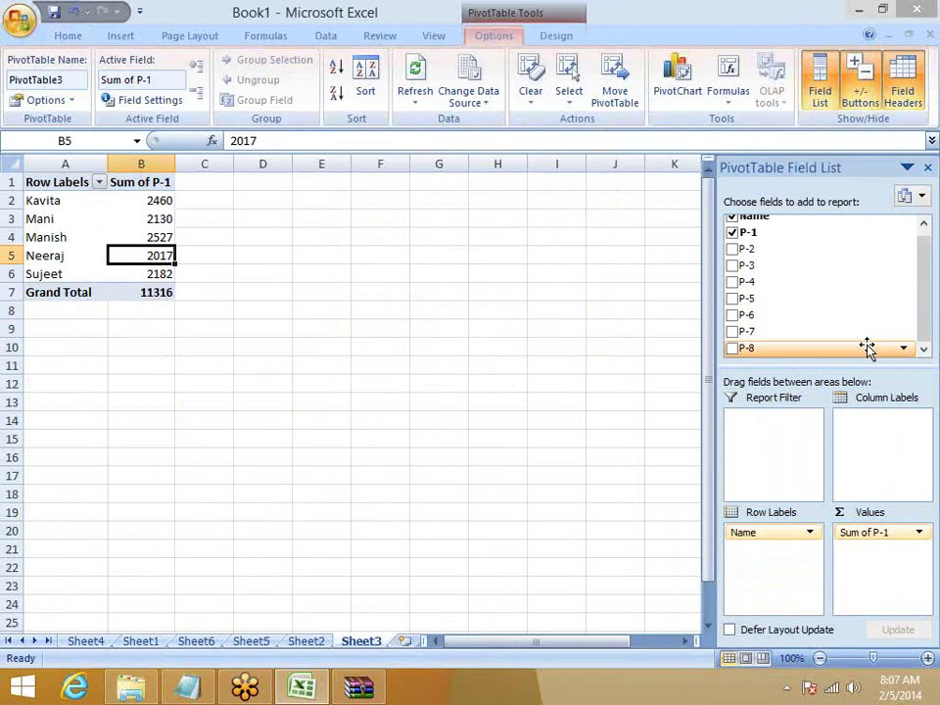
Convert the Sheet2 source data A1:I228 into a table with headers
click(310, 642)
click(86, 311)
key(ctrl+Up)
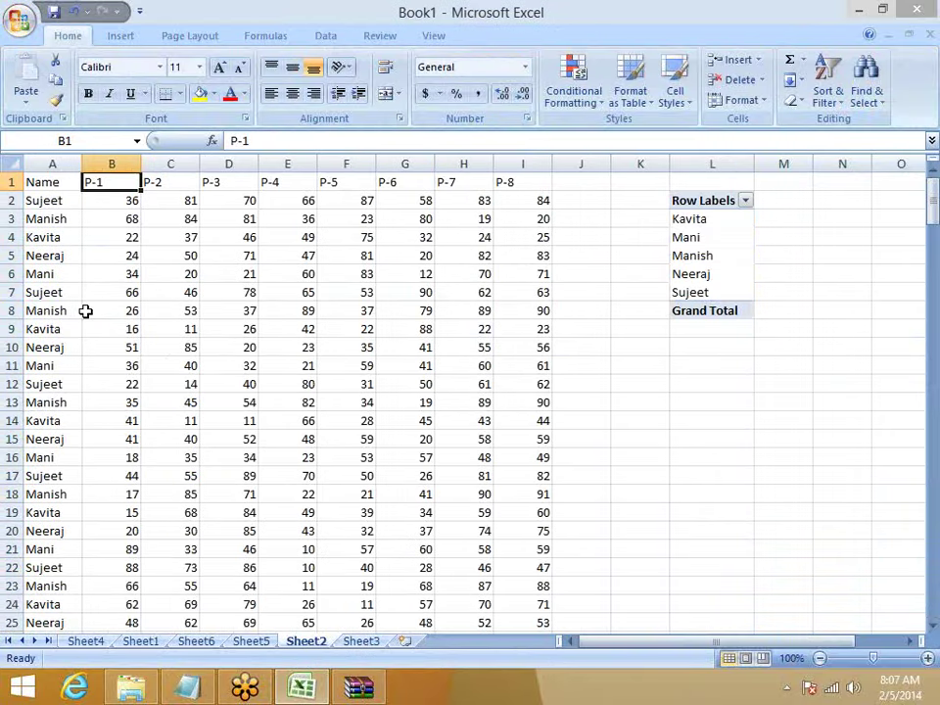
key(ctrl+Left)
key(ctrl+shift+Right)
key(ctrl+shift+Down)
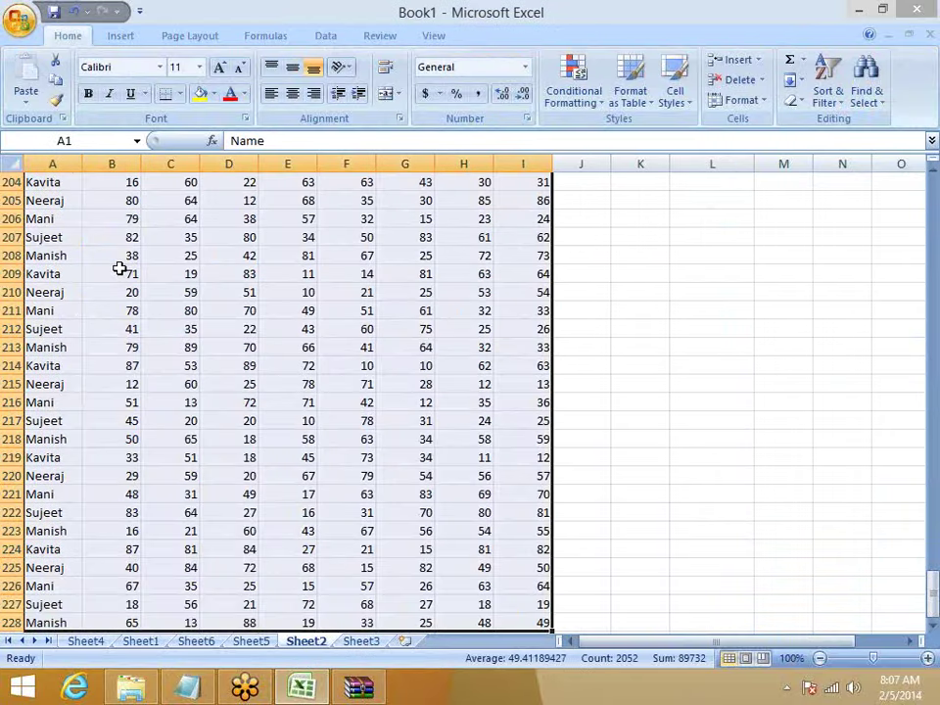
click(120, 35)
click(31, 95)
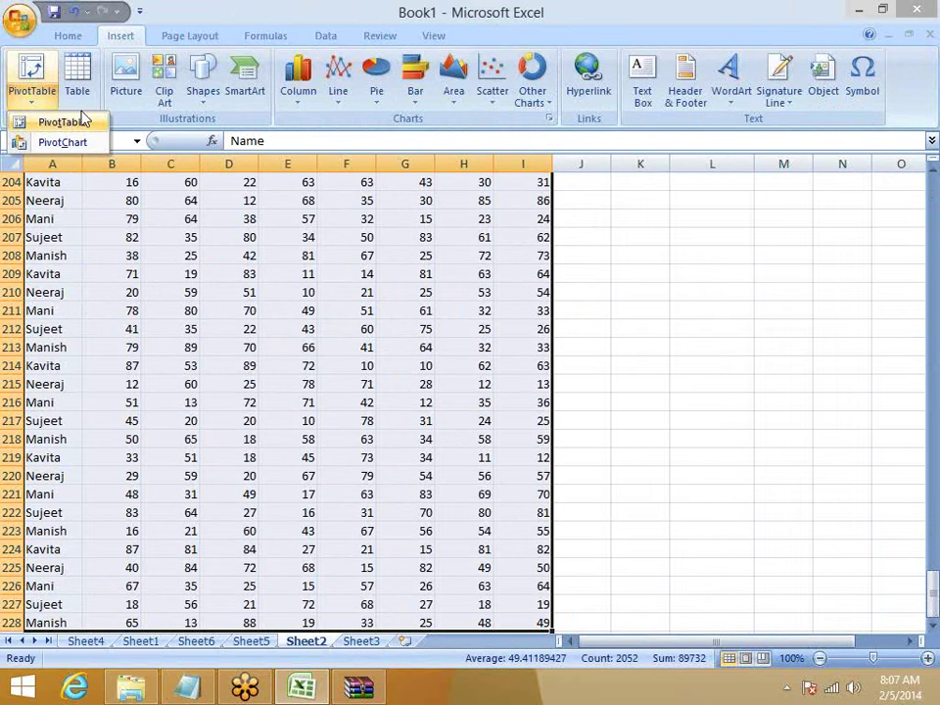
click(76, 80)
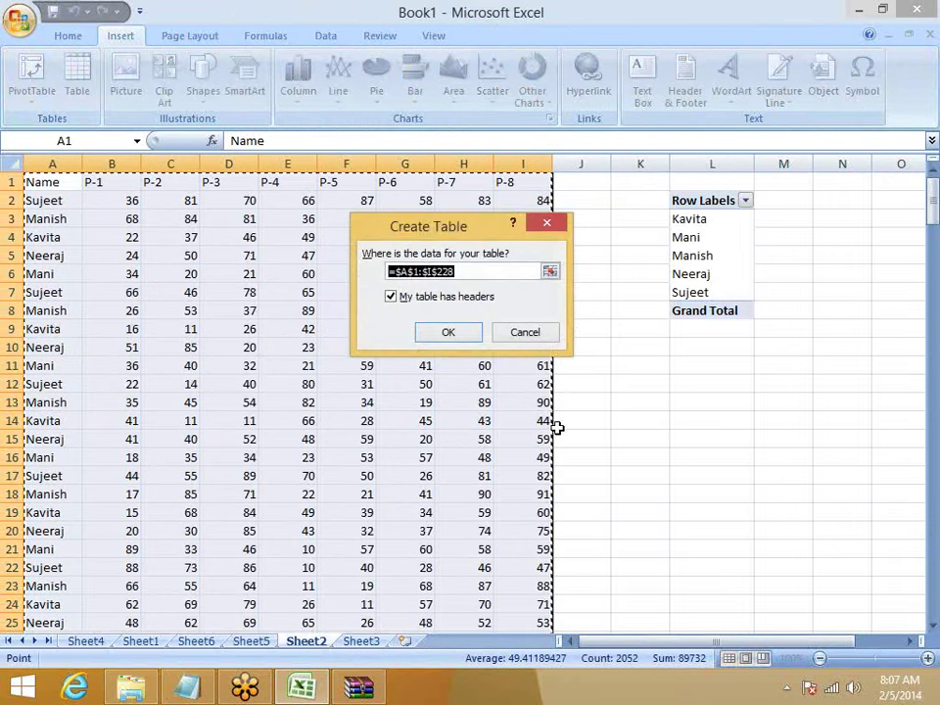
click(455, 335)
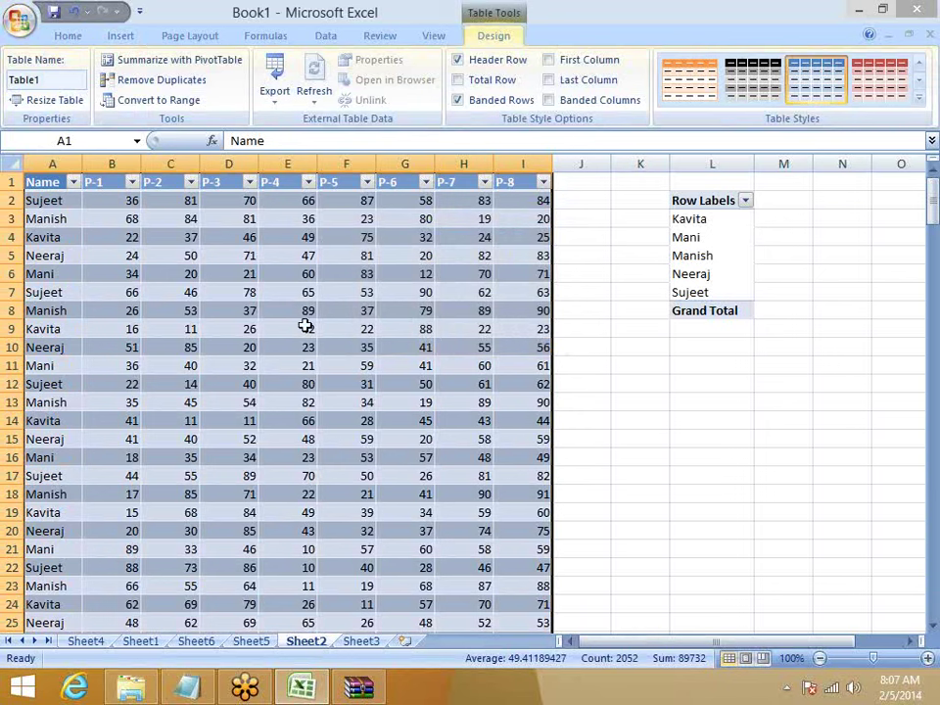
Create a PivotTable from Table1 on a new worksheet
click(124, 37)
click(24, 90)
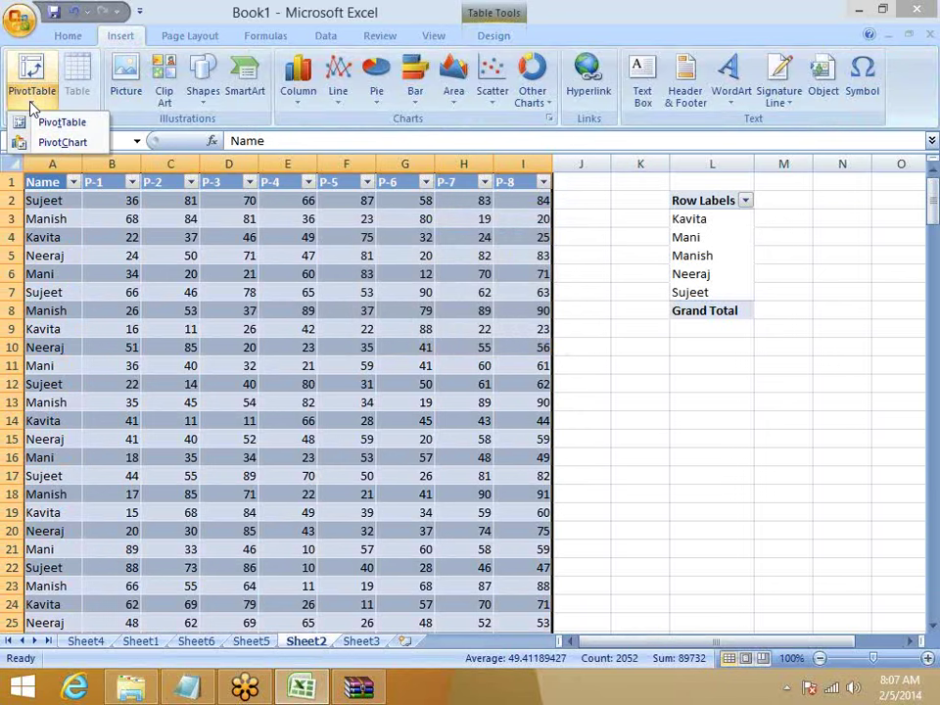
click(43, 121)
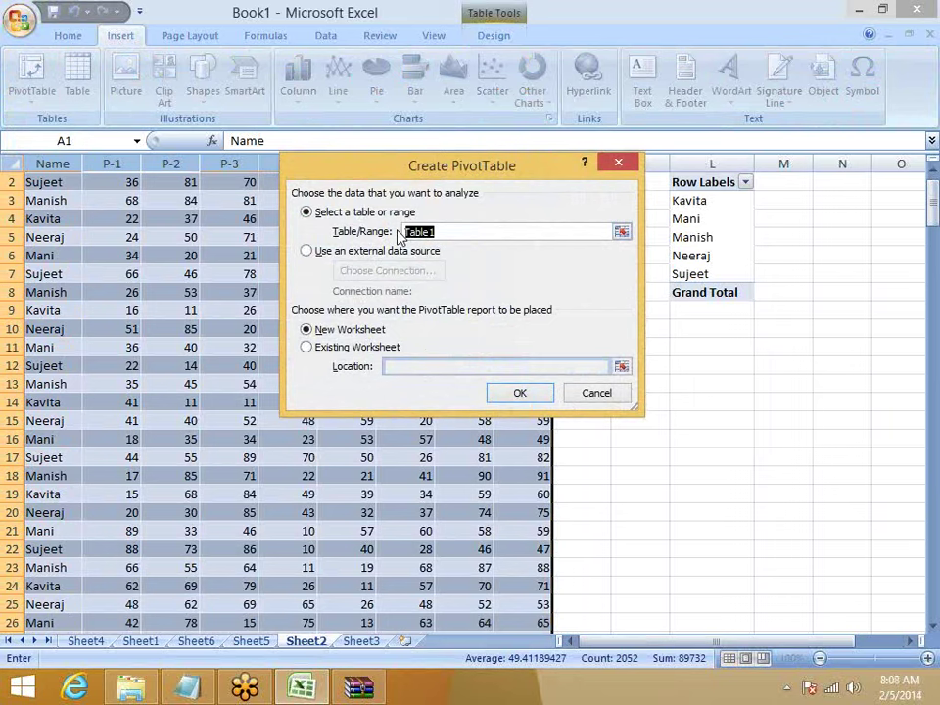
click(492, 394)
click(264, 642)
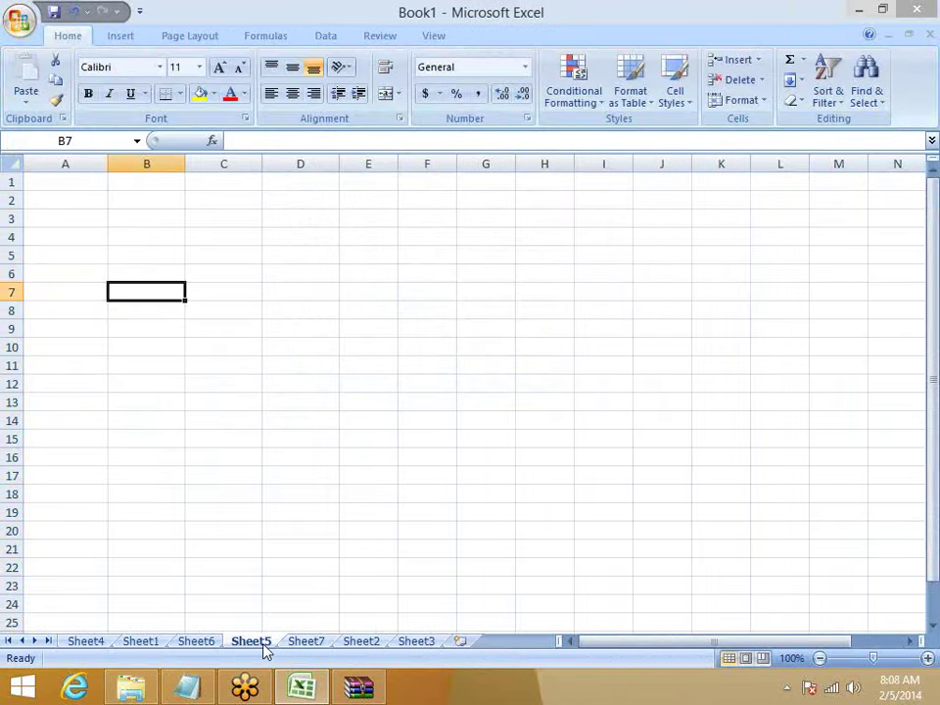
Return to the source table on Sheet2 and examine its P-8 column
click(358, 642)
scroll(411, 539, up, 1)
click(573, 184)
click(569, 200)
click(535, 185)
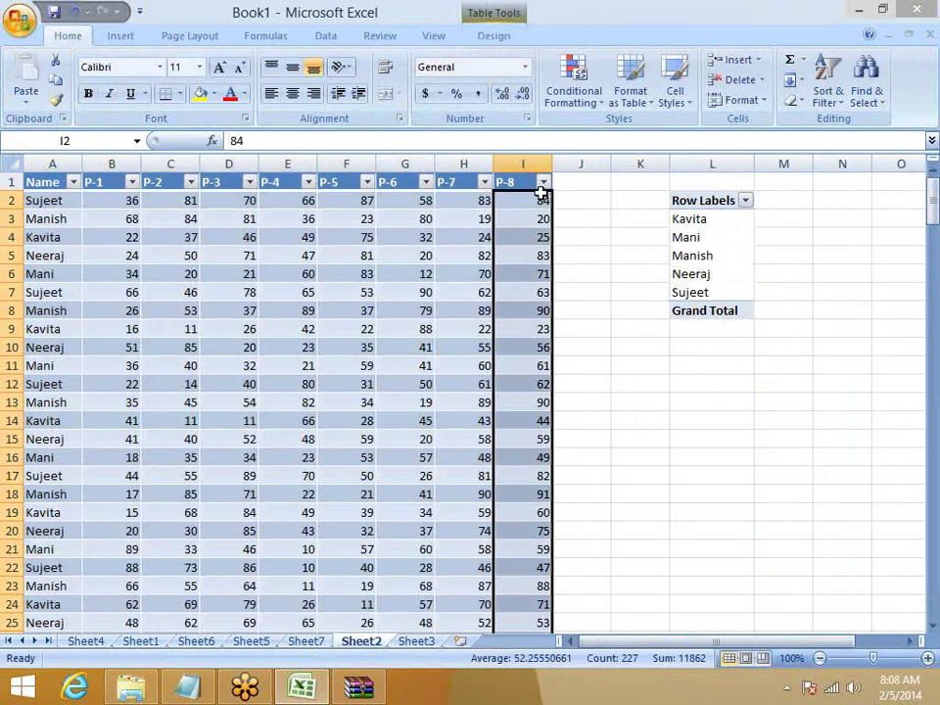
click(561, 200)
click(549, 224)
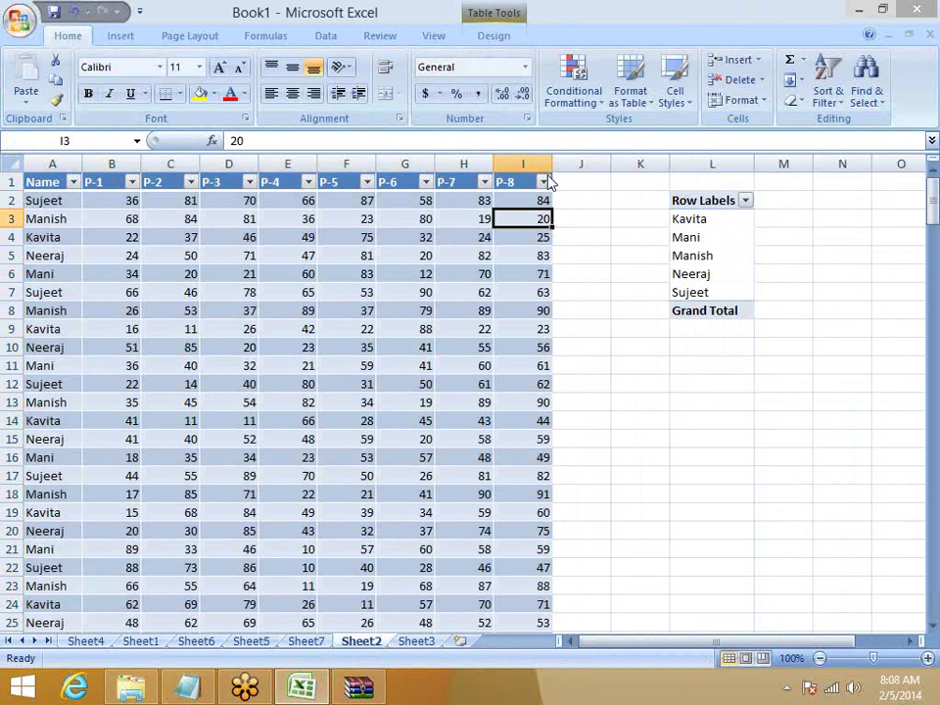
Extend the Sheet2 table with a new column headed P-12 in cell J1
click(530, 164)
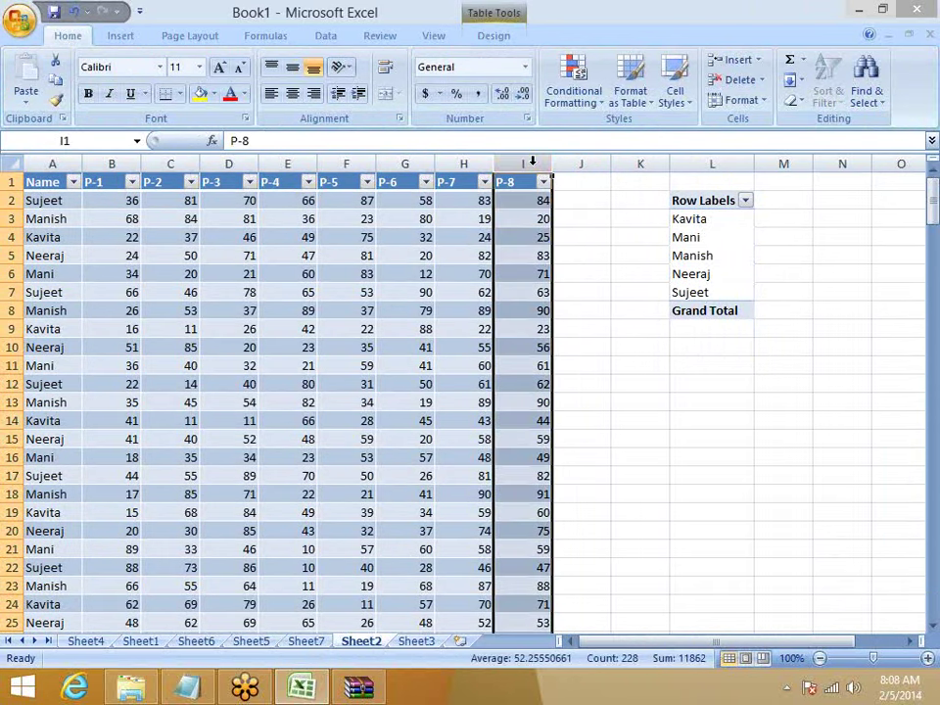
key(ctrl+c)
click(583, 178)
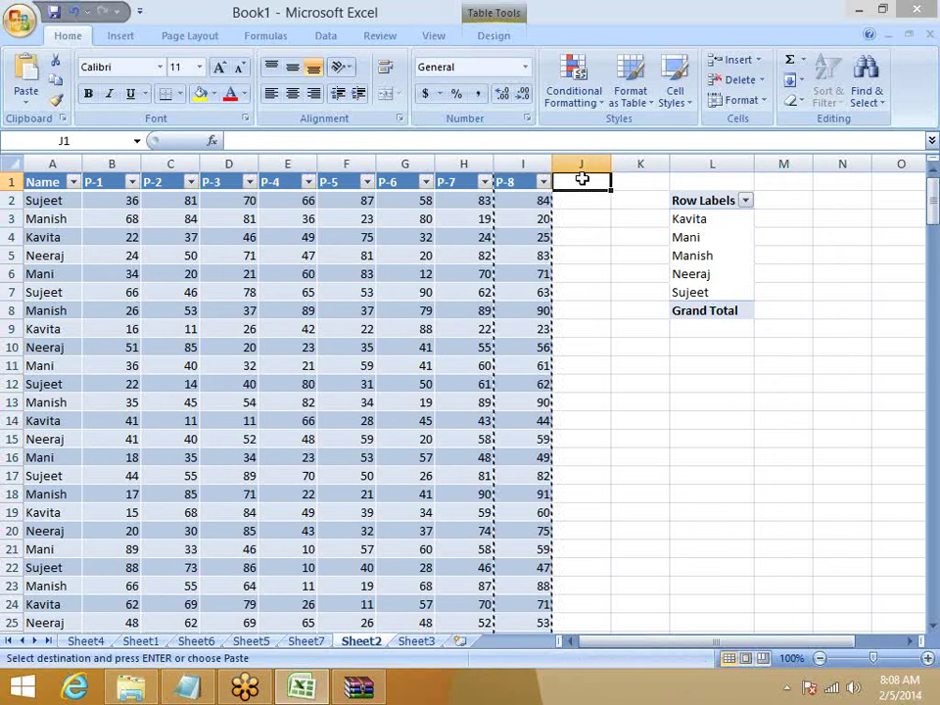
key(Escape)
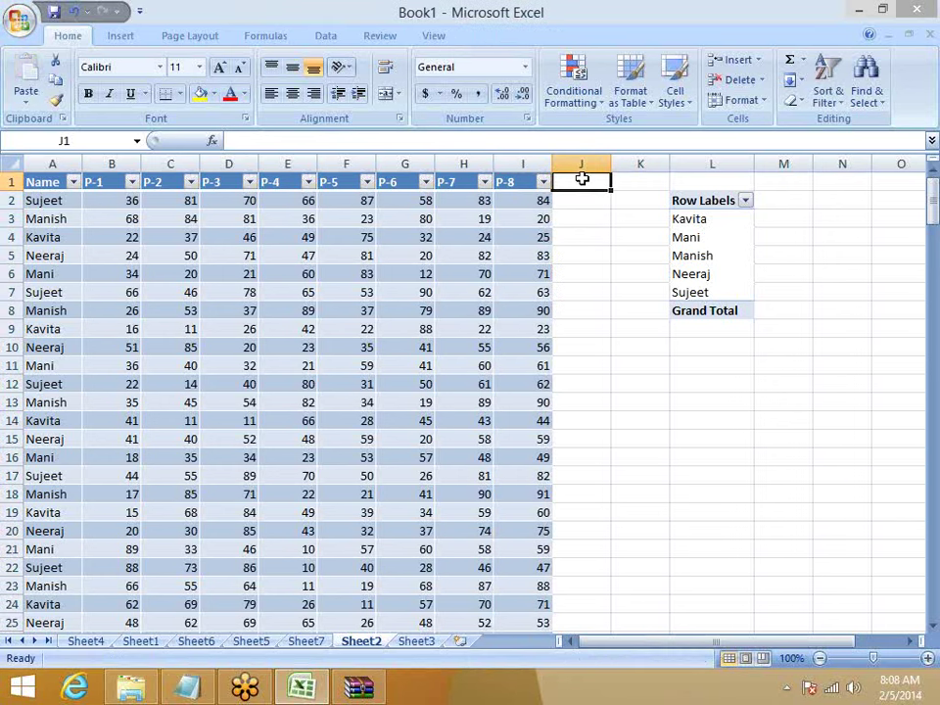
text(P-1)
key(Return)
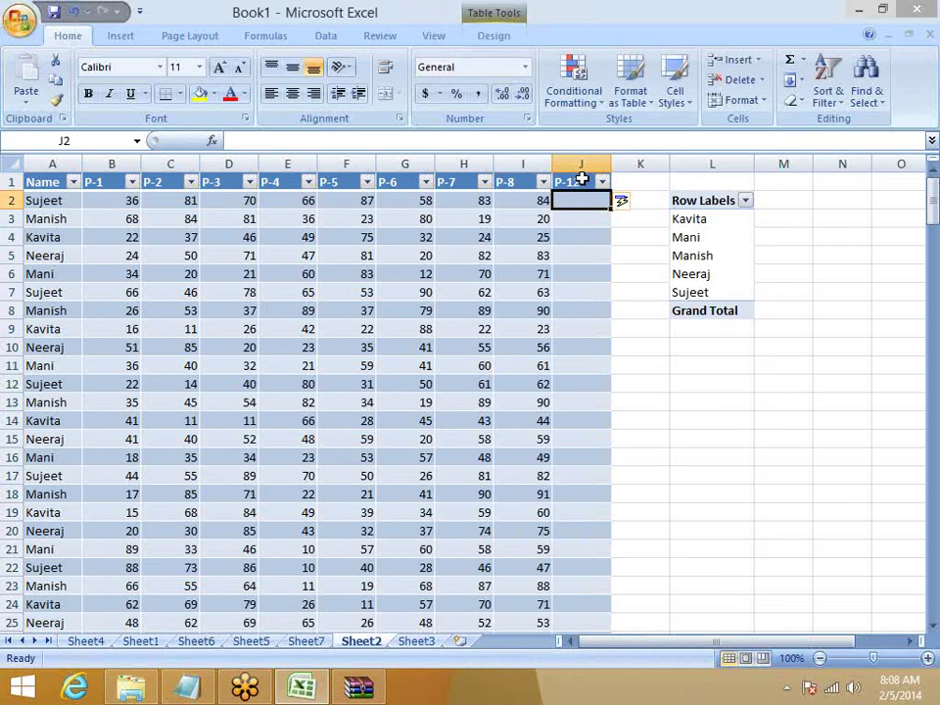
Copy the P-8 values from I2:I8 into the P-12 column at J2 and fill them down to the table's end
click(290, 237)
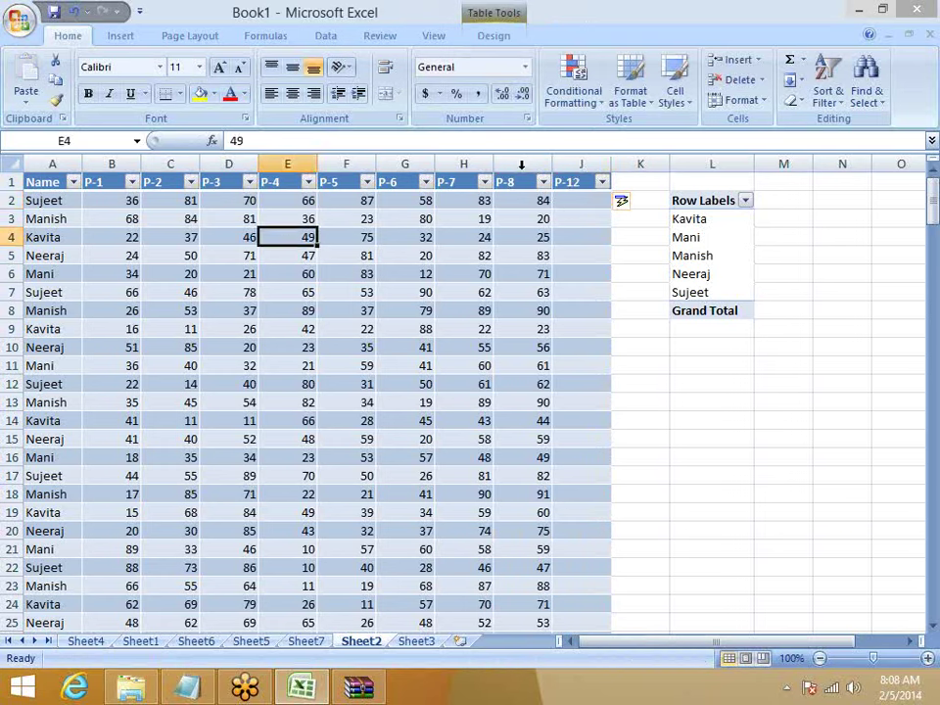
click(532, 199)
click(595, 203)
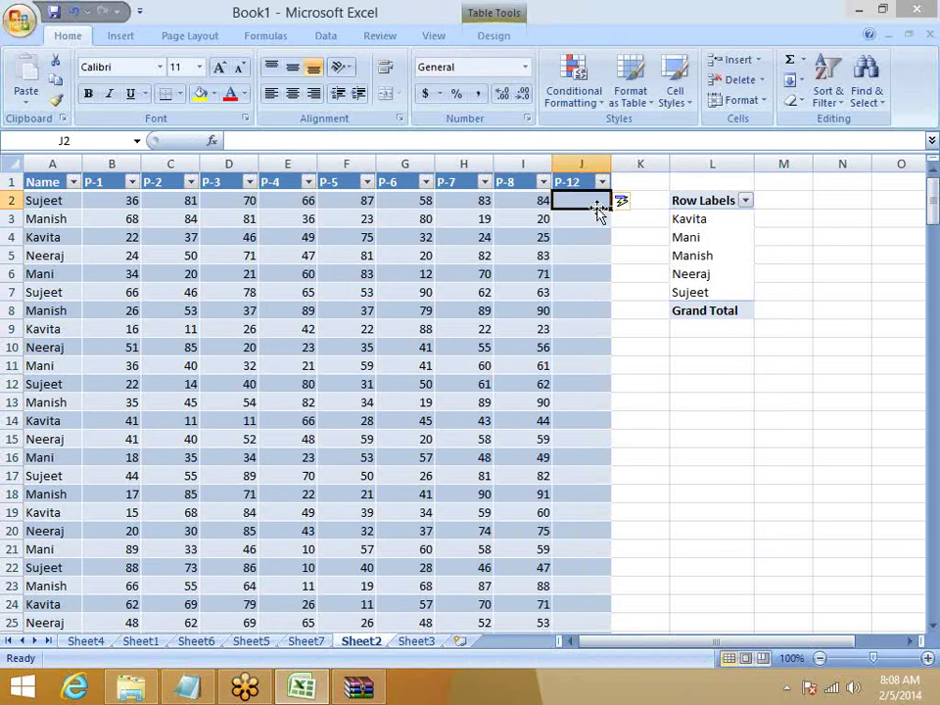
click(545, 221)
drag(541, 197, 542, 304)
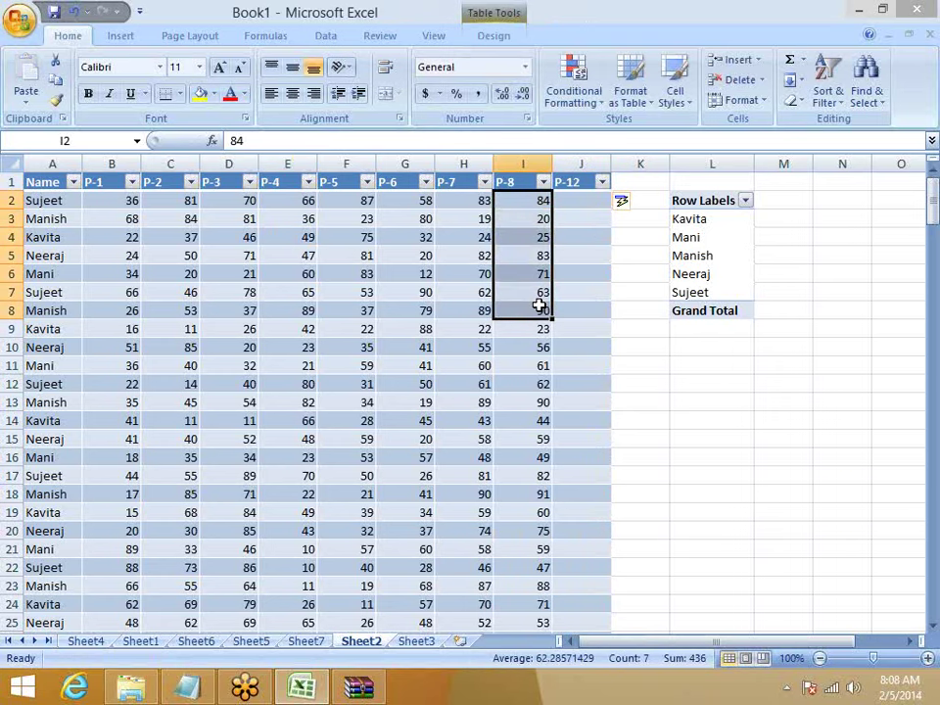
key(ctrl+c)
click(590, 204)
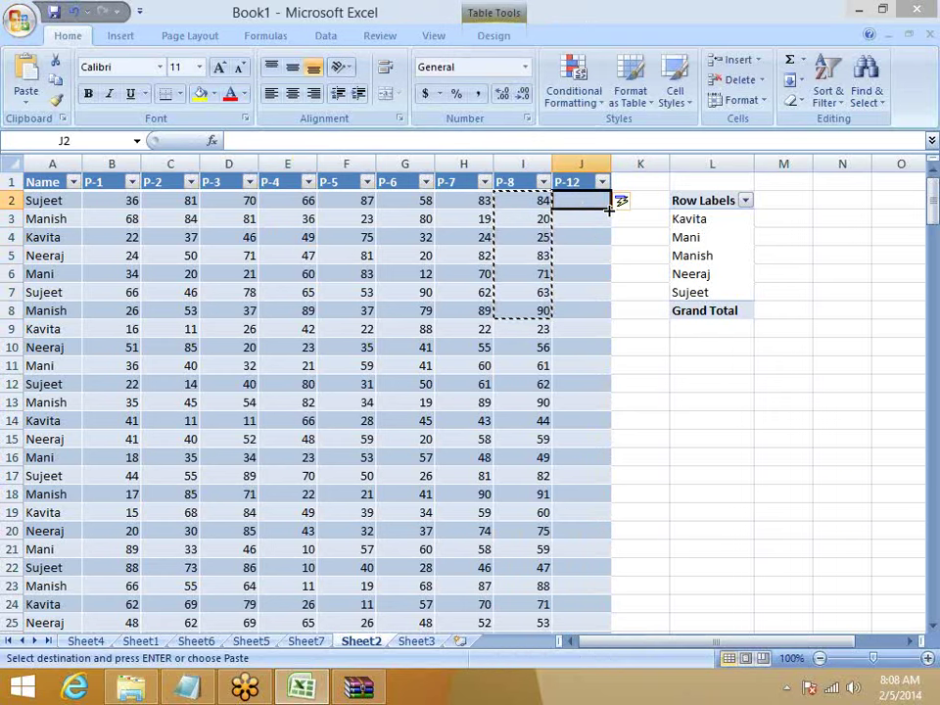
key(ctrl+v)
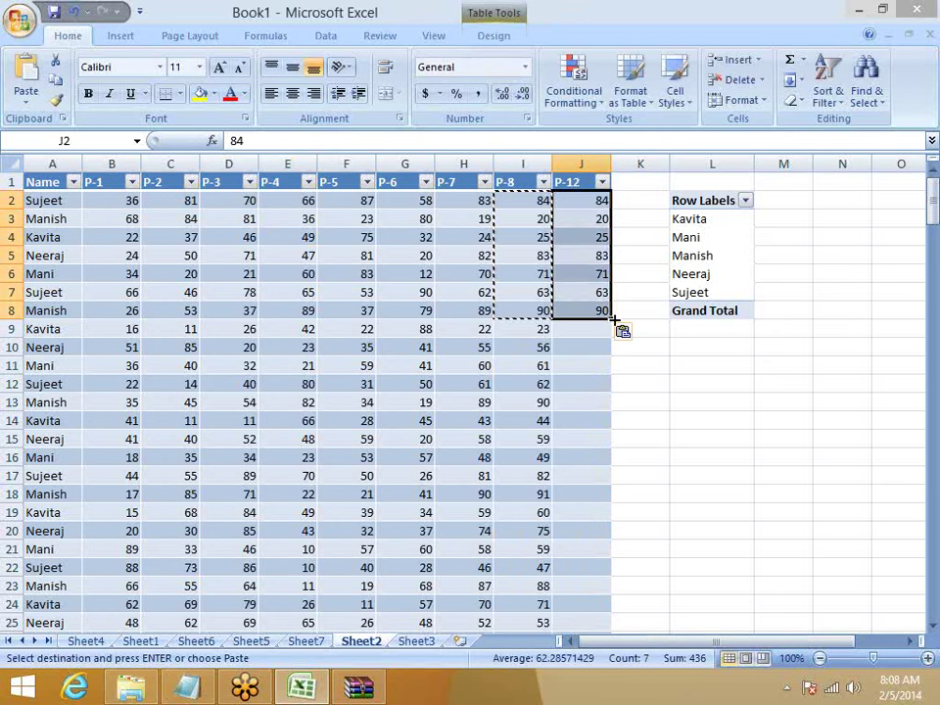
double_click(611, 318)
click(594, 364)
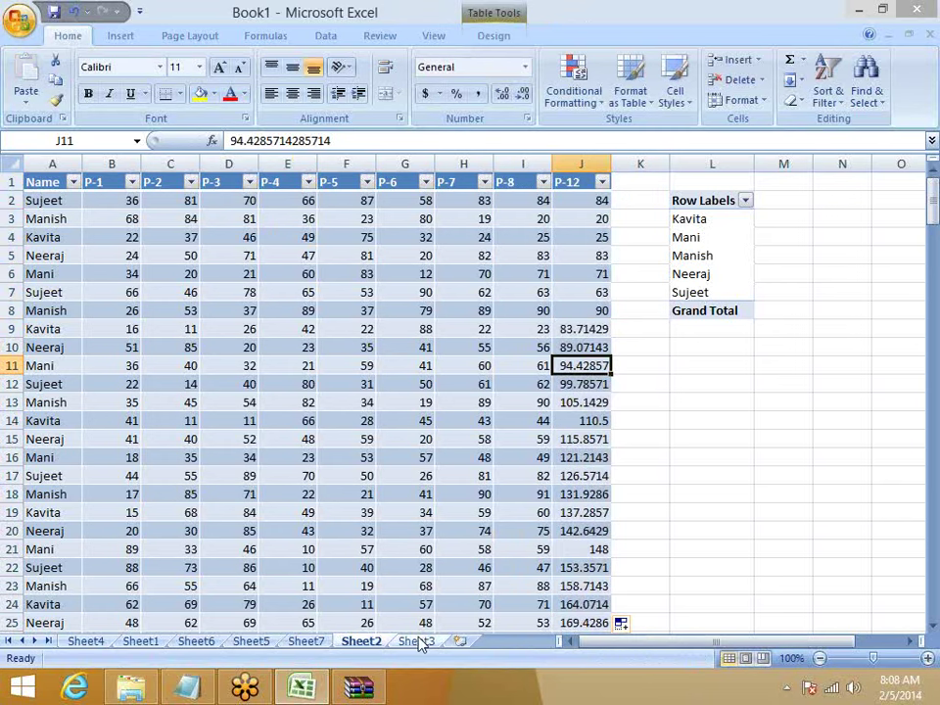
Compare the source table's columns on Sheet2 with the fields available to the pivot table on Sheet3
click(418, 640)
right_click(117, 219)
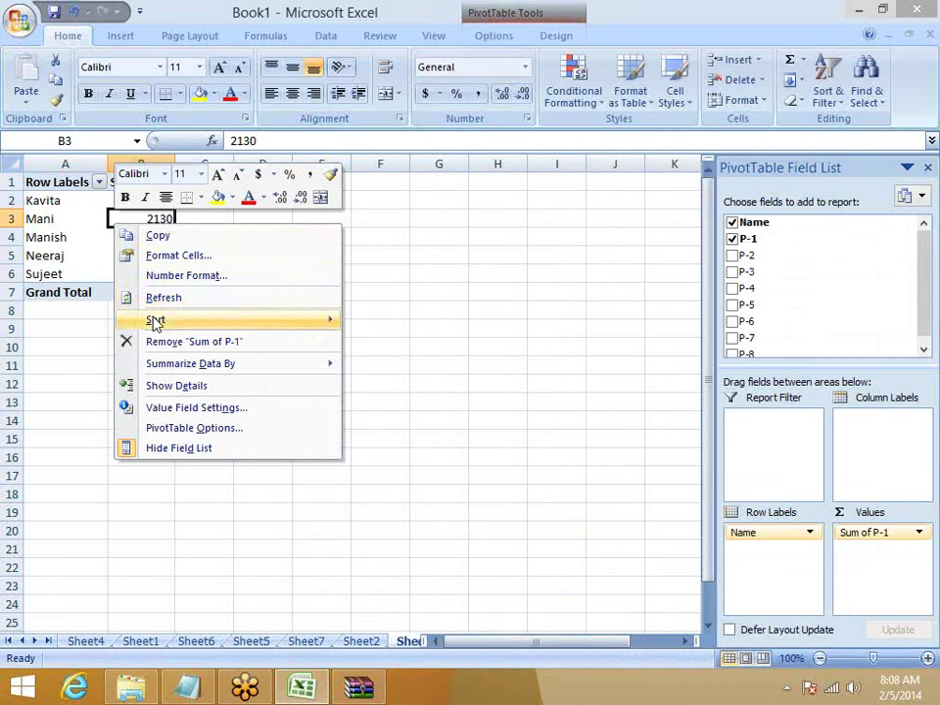
mouse_move(167, 314)
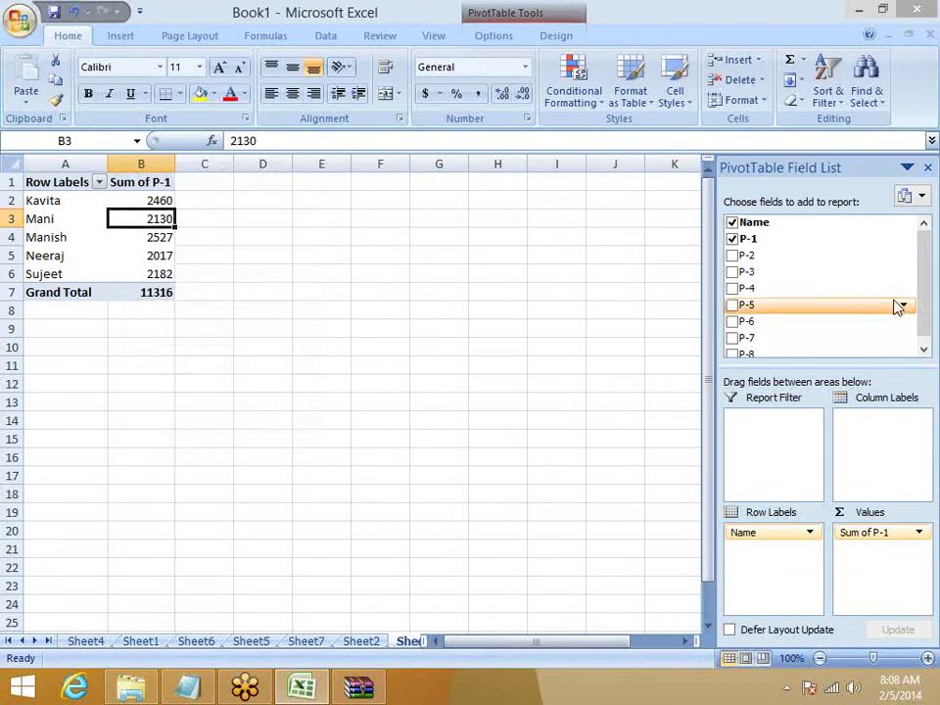
click(923, 349)
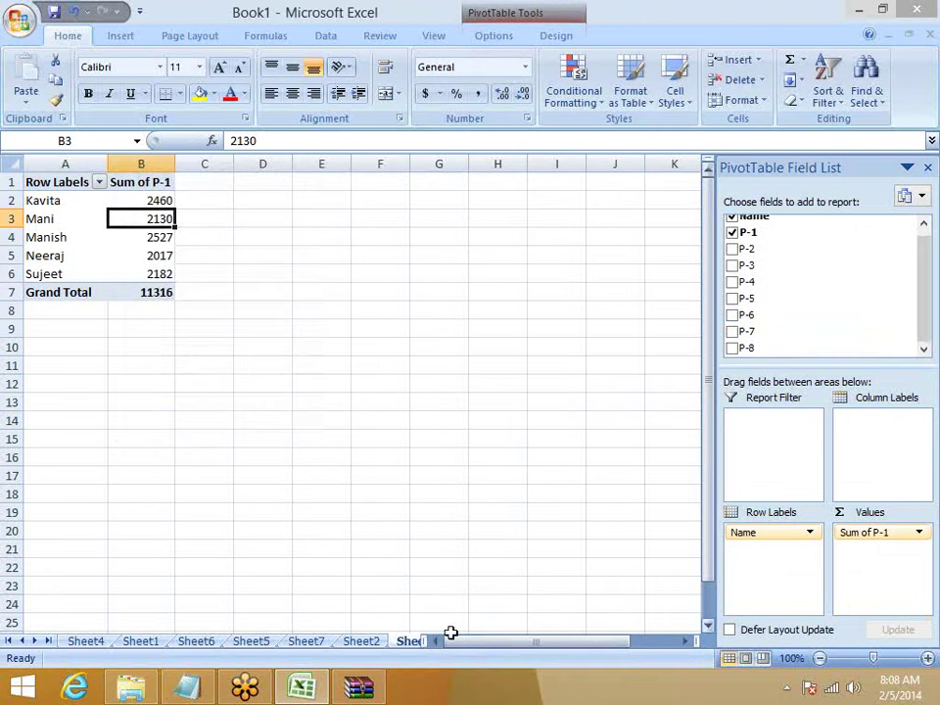
click(367, 644)
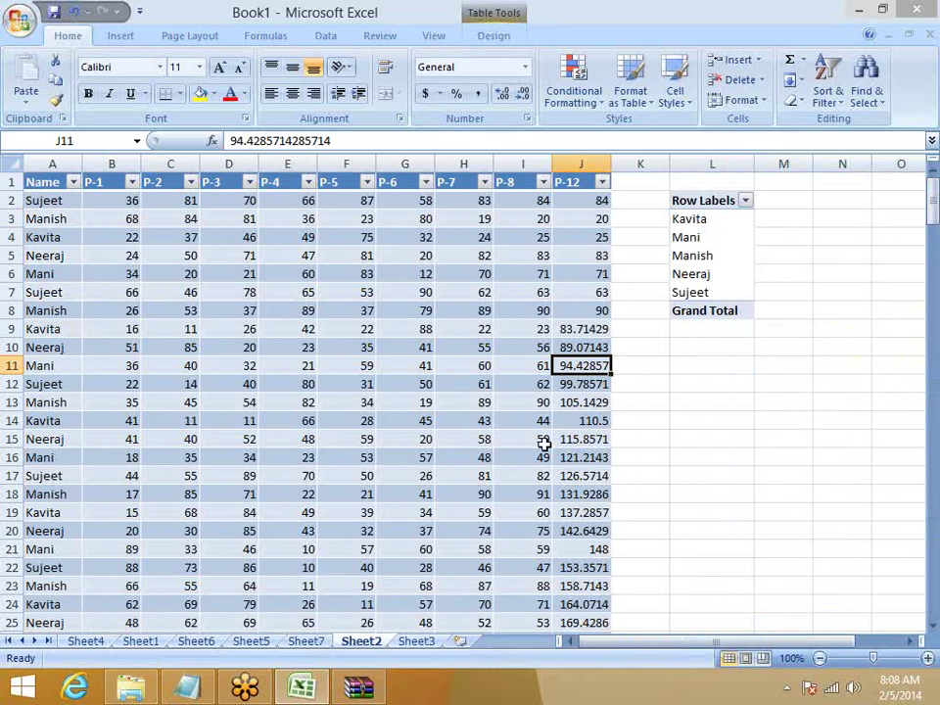
click(419, 642)
click(137, 239)
right_click(131, 242)
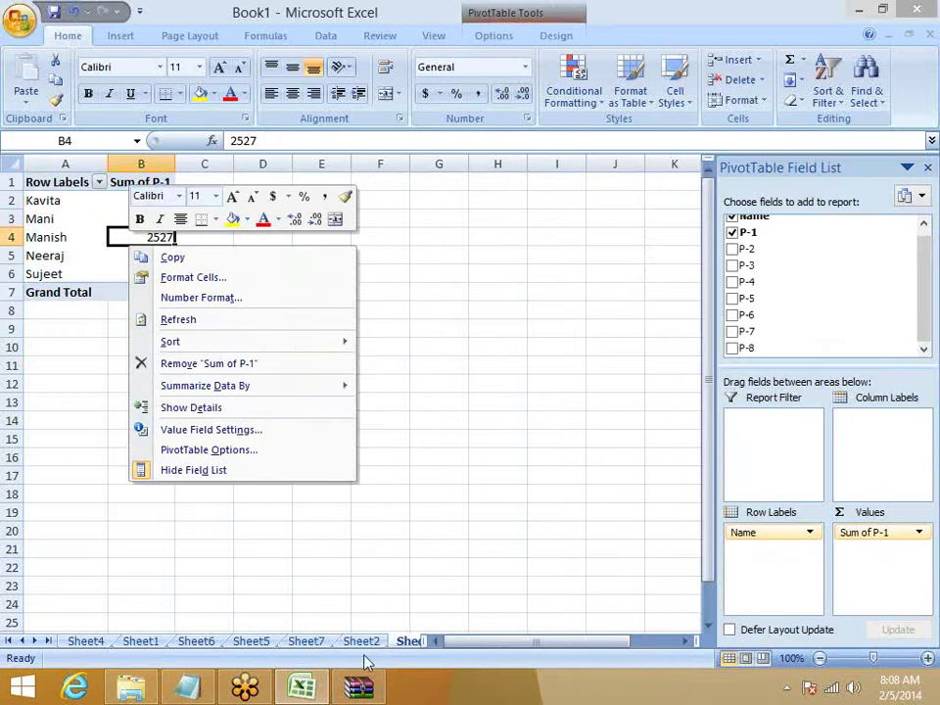
click(316, 652)
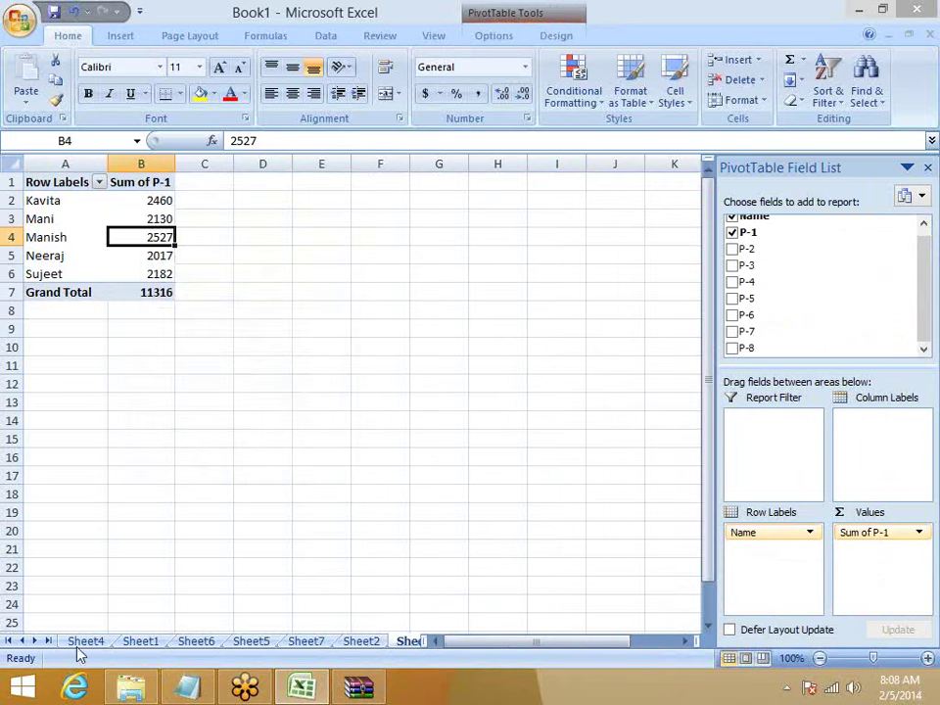
click(49, 641)
click(272, 646)
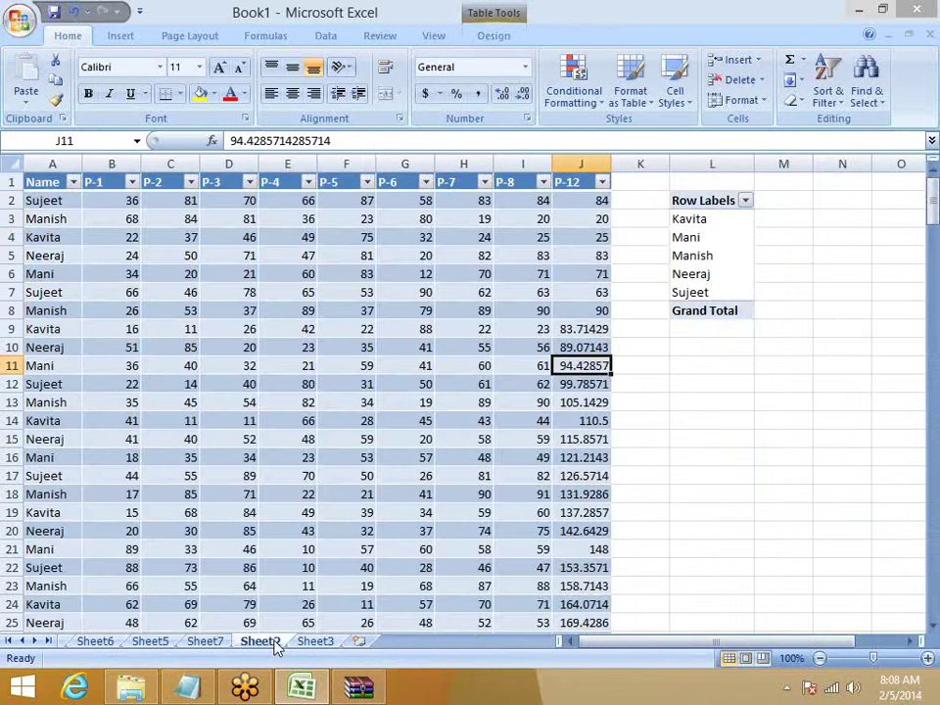
click(311, 646)
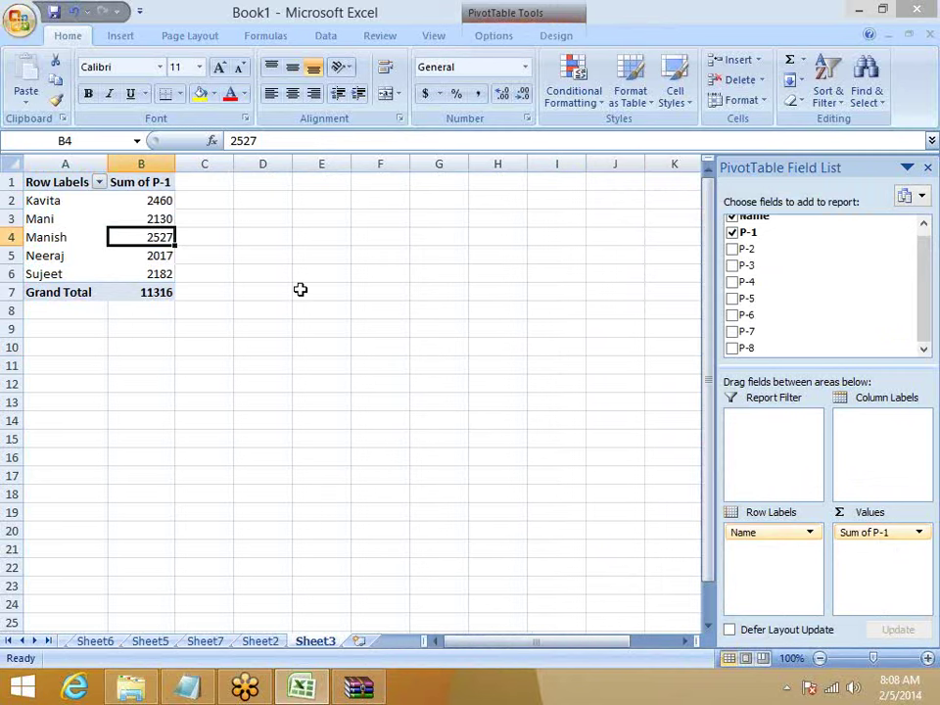
Refresh the pivot table on Sheet3 and confirm its data source as Sheet2!$A$1:$I$228
right_click(160, 240)
click(196, 318)
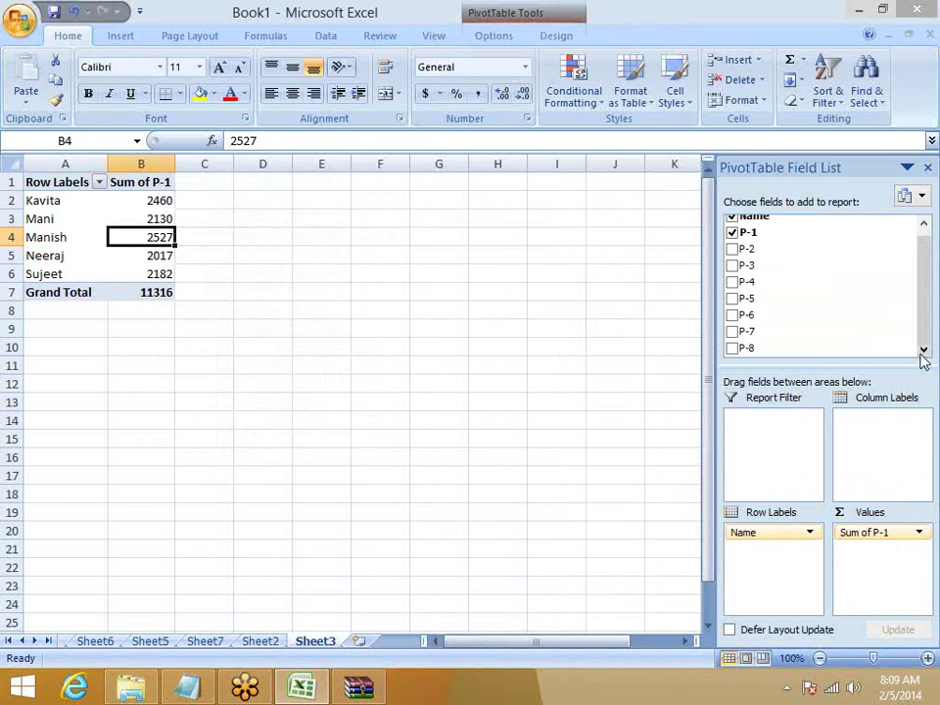
click(498, 36)
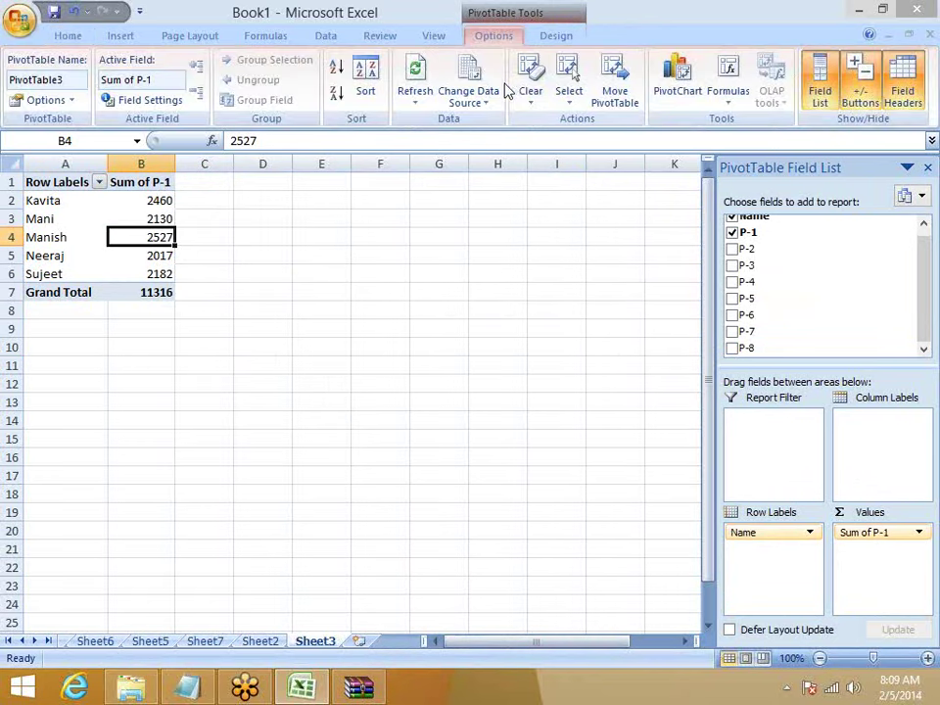
click(482, 106)
click(485, 121)
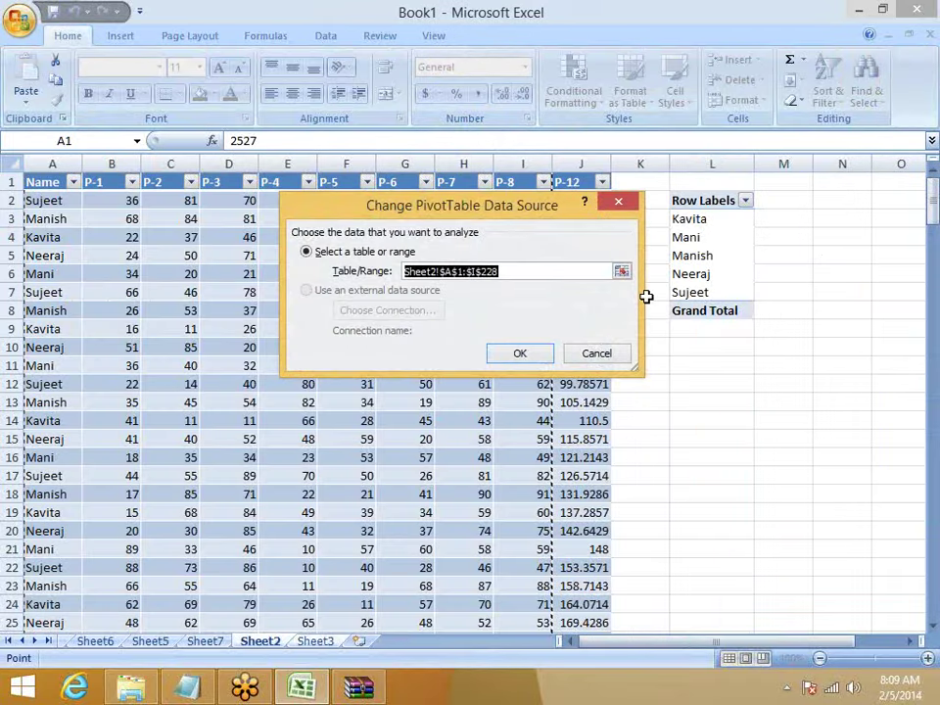
click(520, 352)
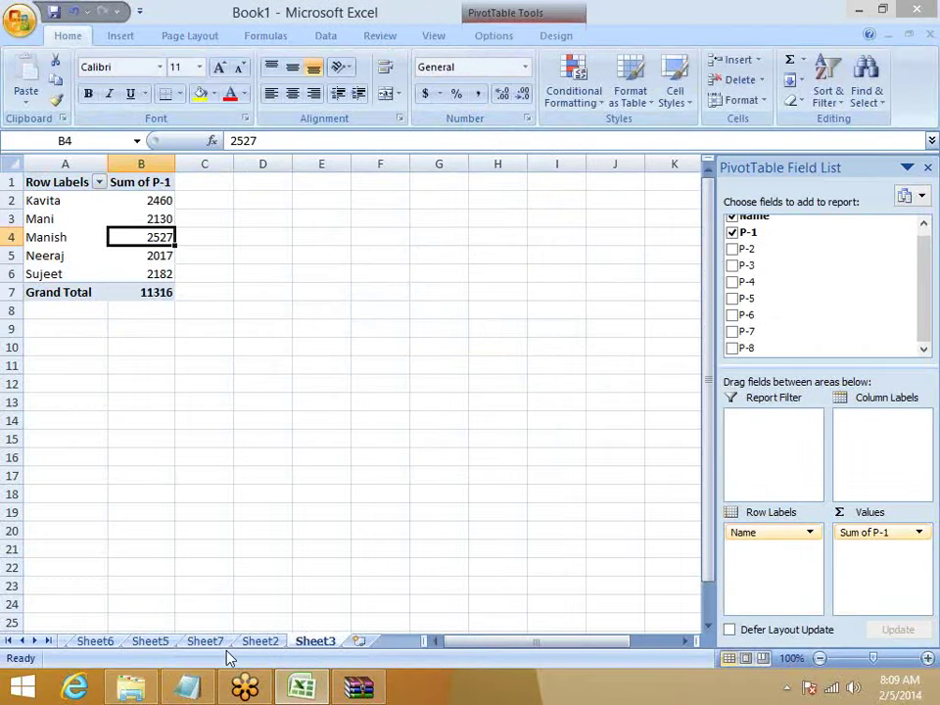
Refresh the empty pivot table on Sheet7 and review its list of available fields
click(155, 645)
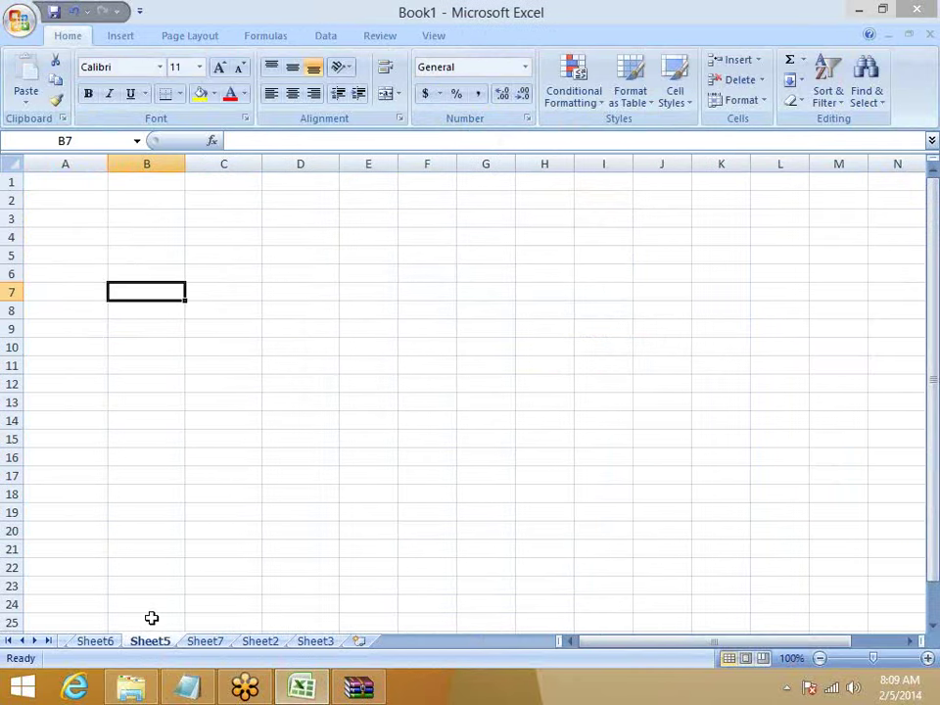
click(203, 643)
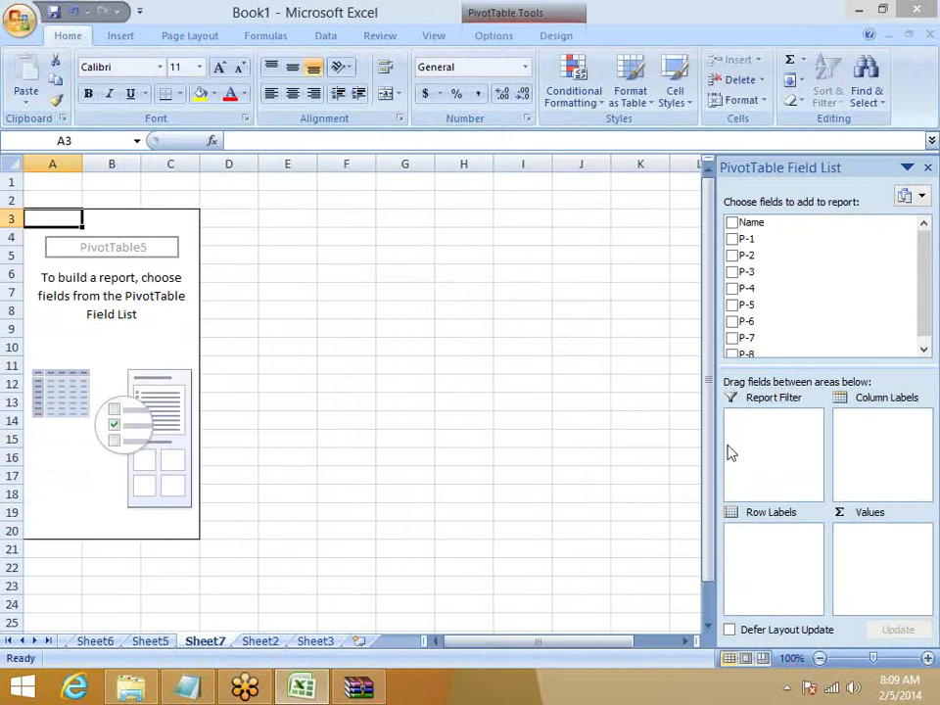
click(924, 350)
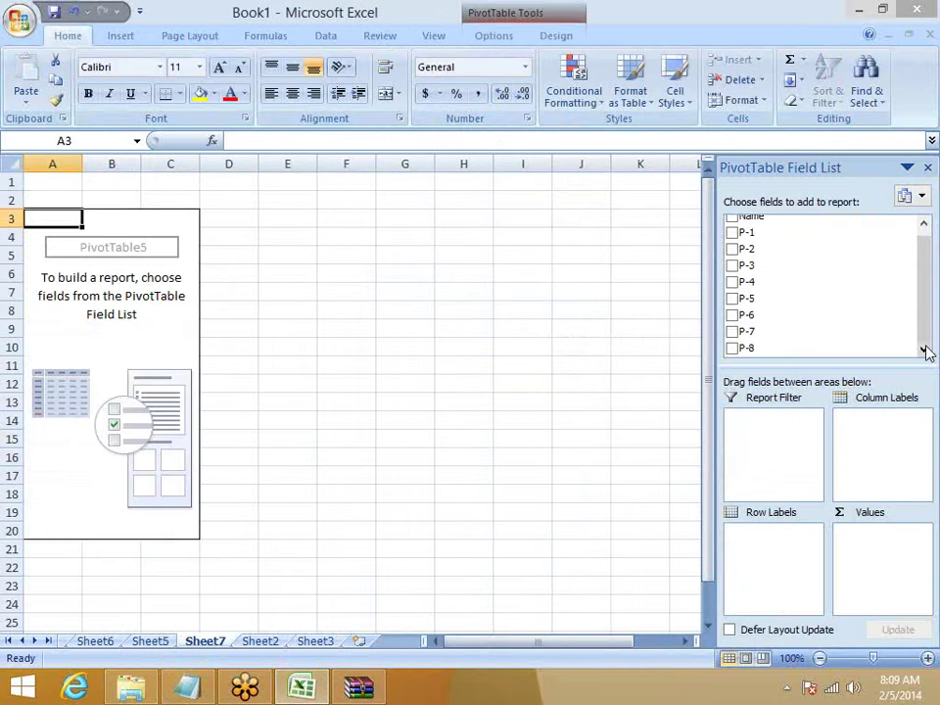
right_click(193, 336)
click(241, 391)
click(921, 352)
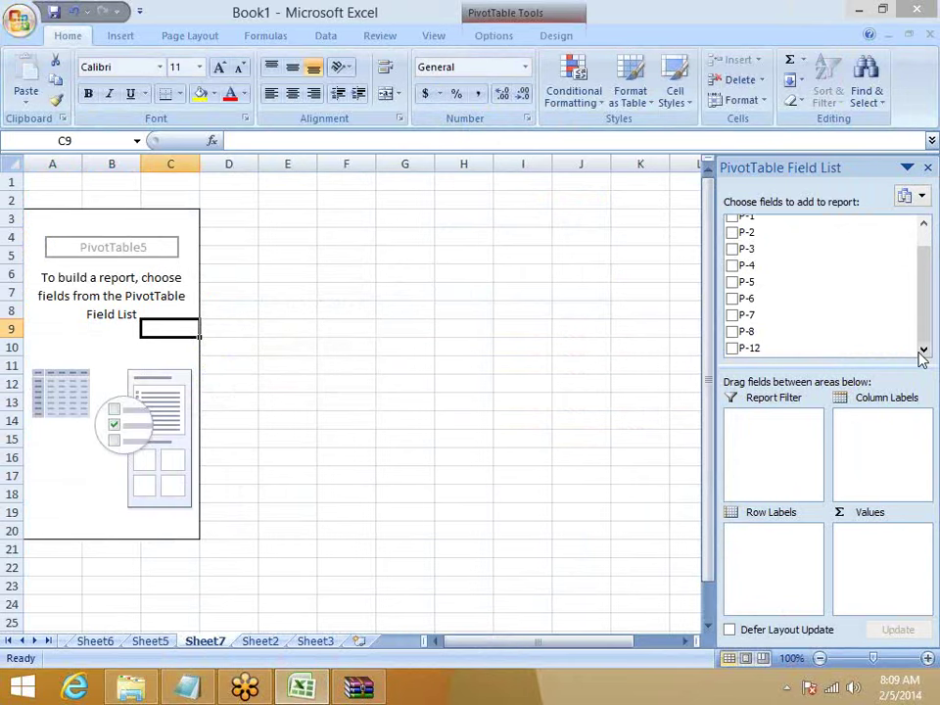
click(495, 13)
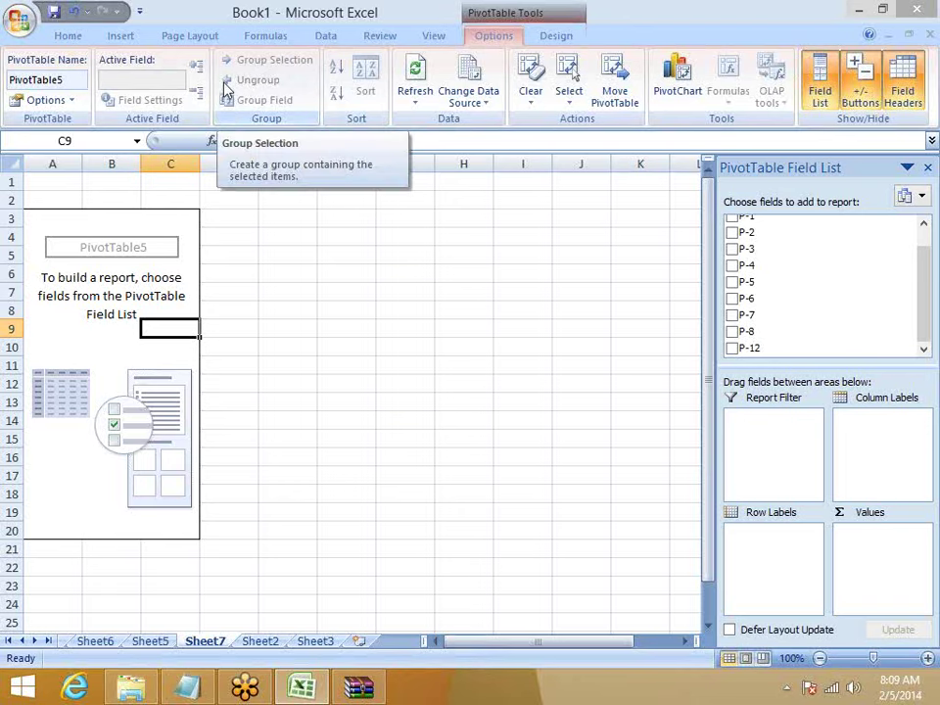
click(64, 101)
key(Escape)
click(70, 102)
key(Escape)
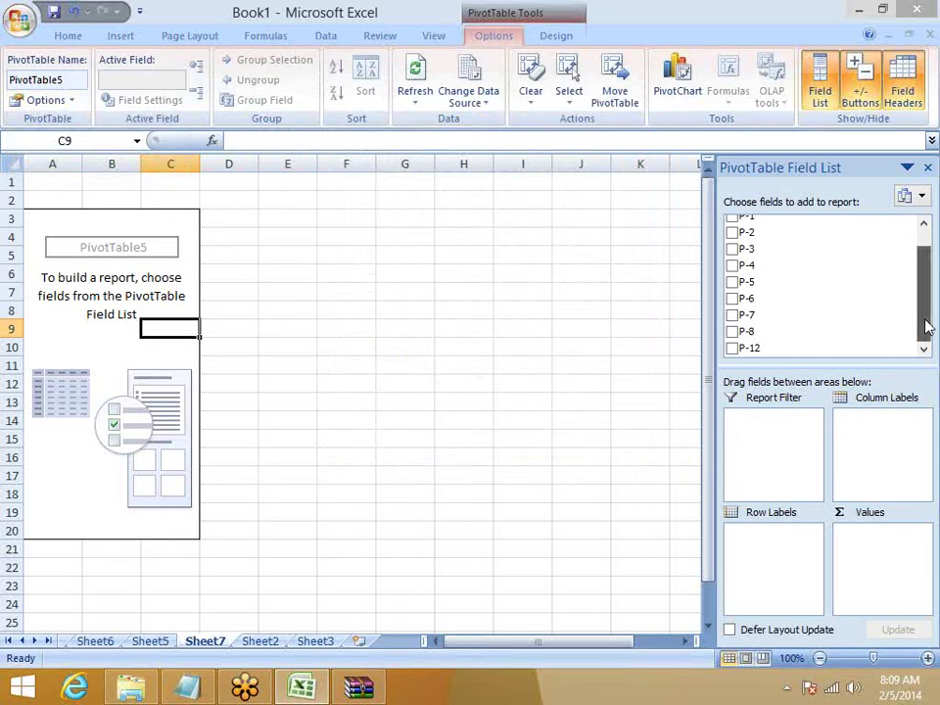
drag(926, 326, 926, 274)
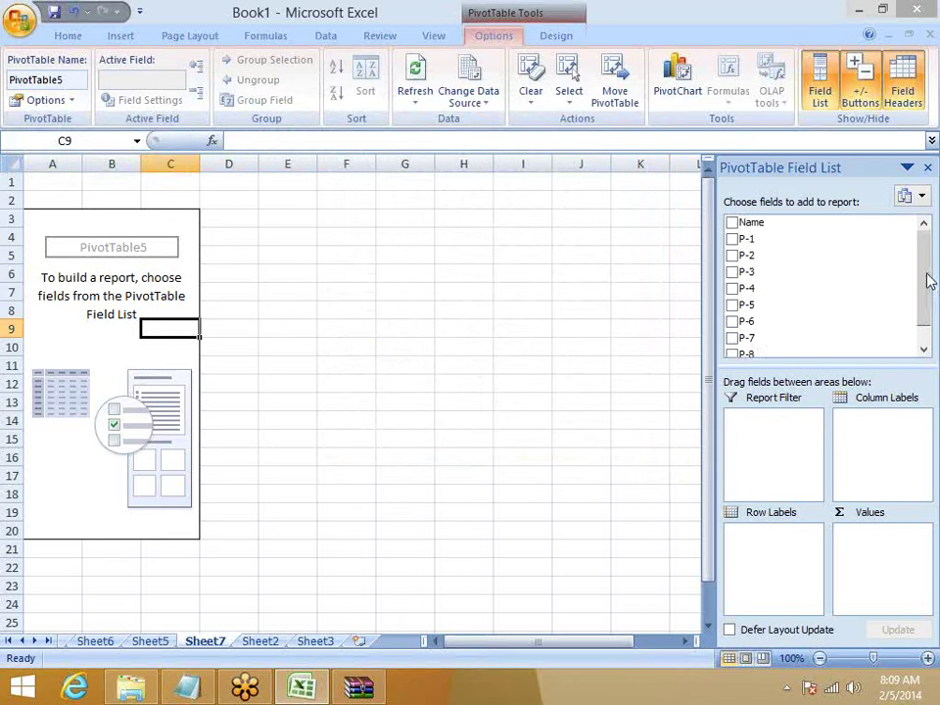
Delete the Sheet7 worksheet with its empty pivot table
right_click(225, 643)
click(266, 461)
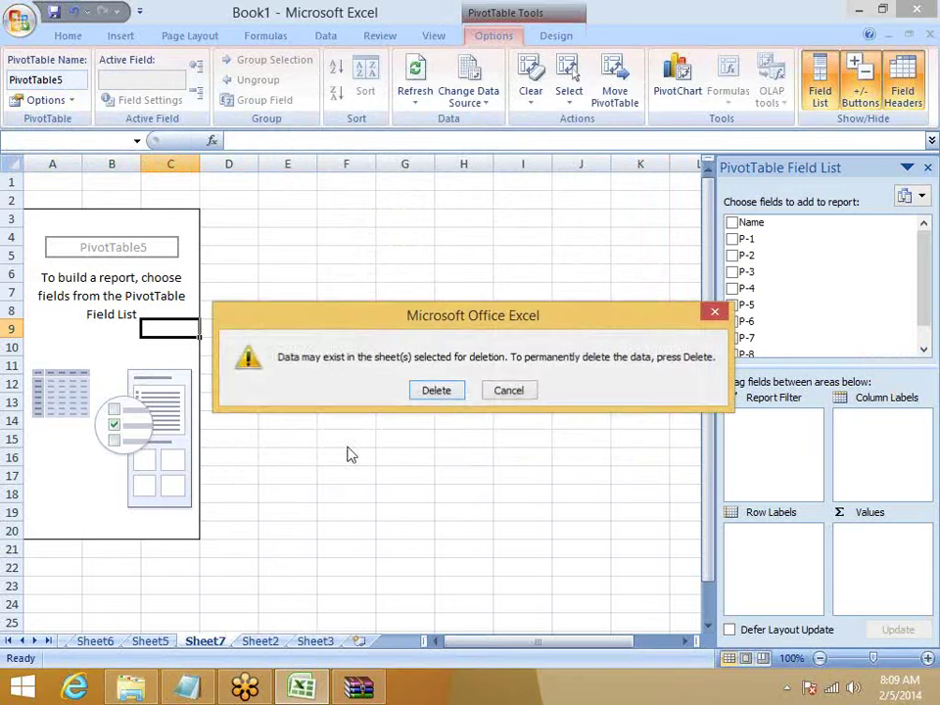
click(437, 391)
Copy the whole data table on Sheet2, headers included, and paste it as values into a new workbook
click(91, 314)
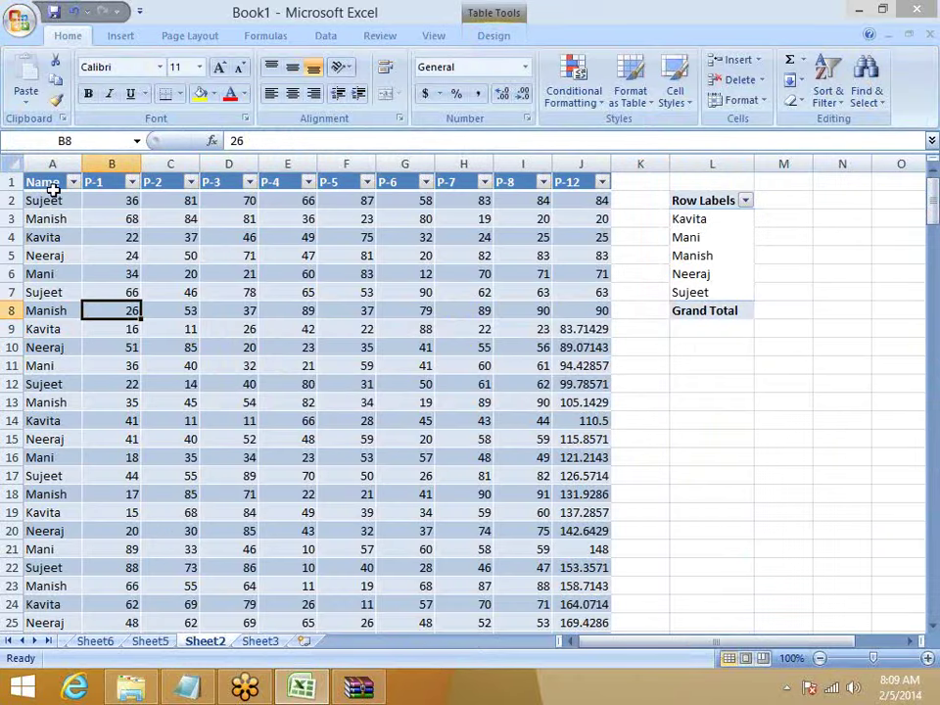
click(53, 189)
click(53, 184)
key(ctrl+shift+Right)
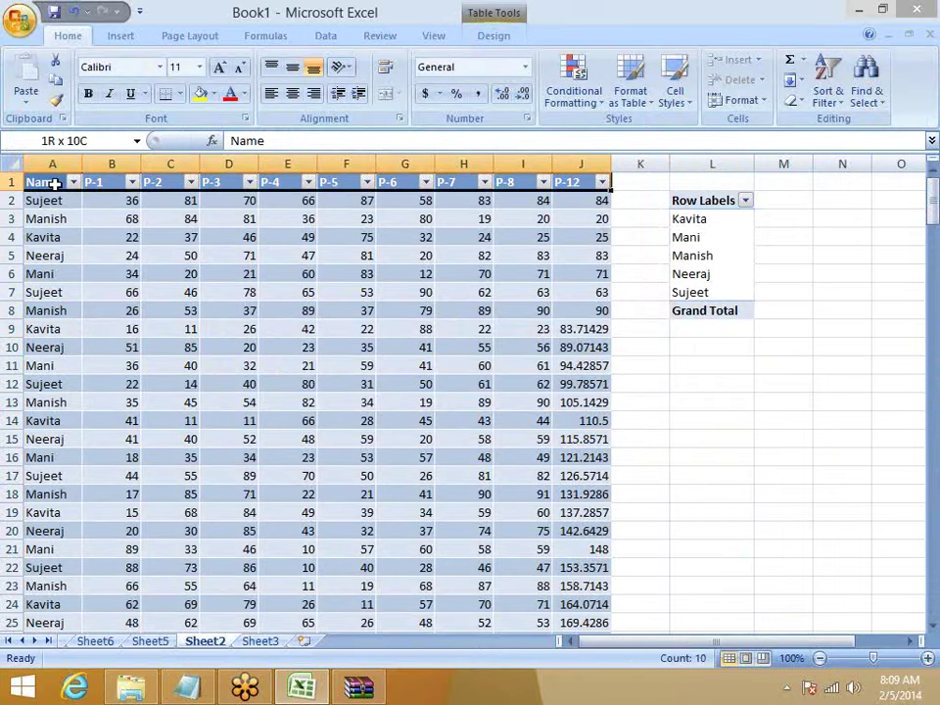
key(ctrl+shift+Down)
key(ctrl+c)
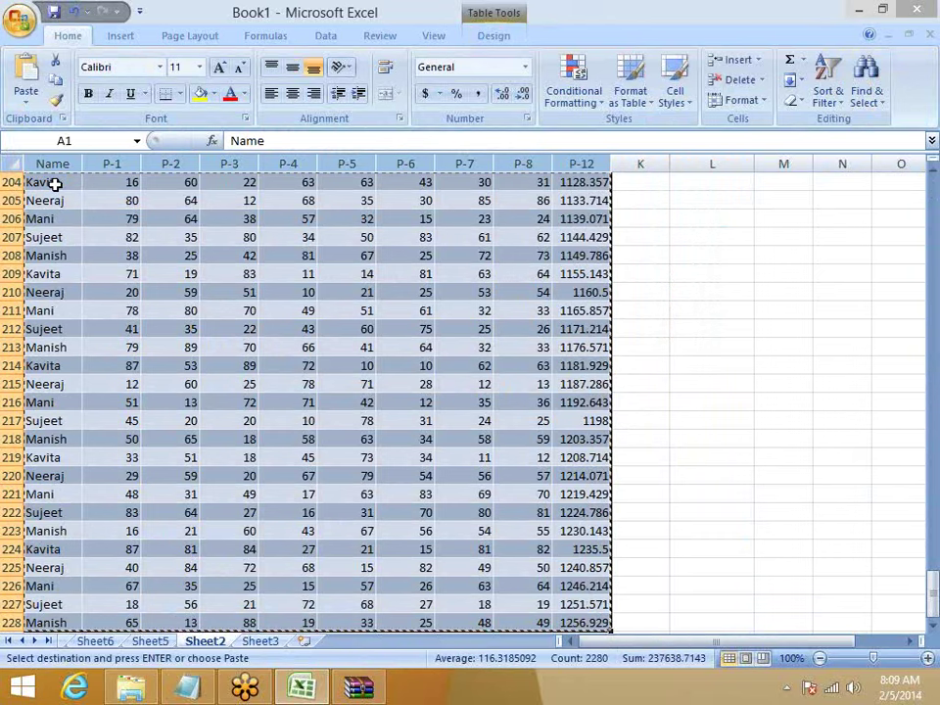
key(ctrl+n)
click(23, 102)
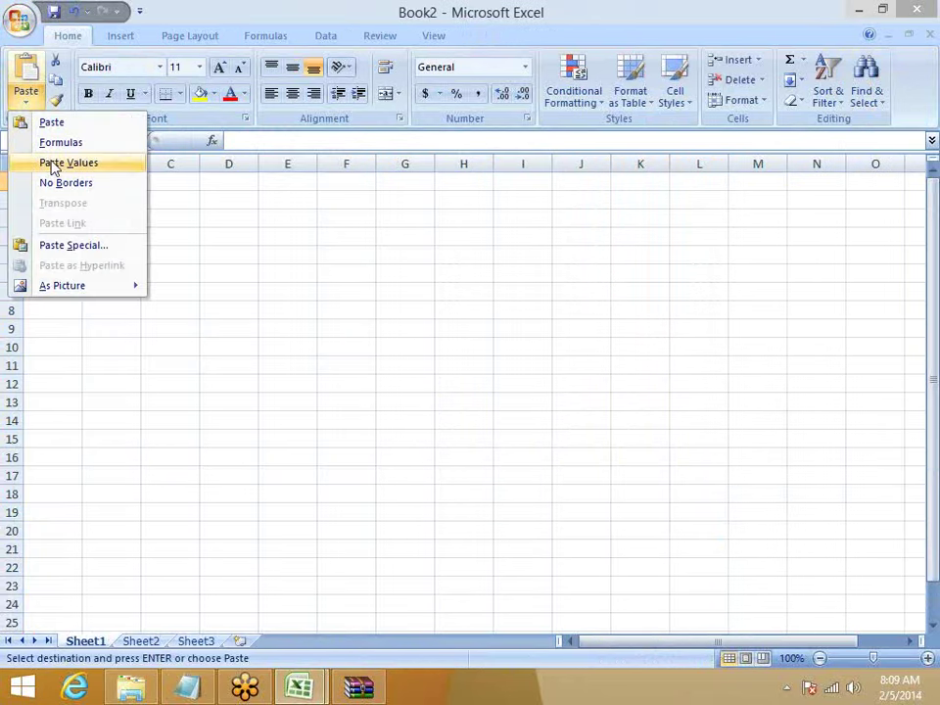
click(28, 163)
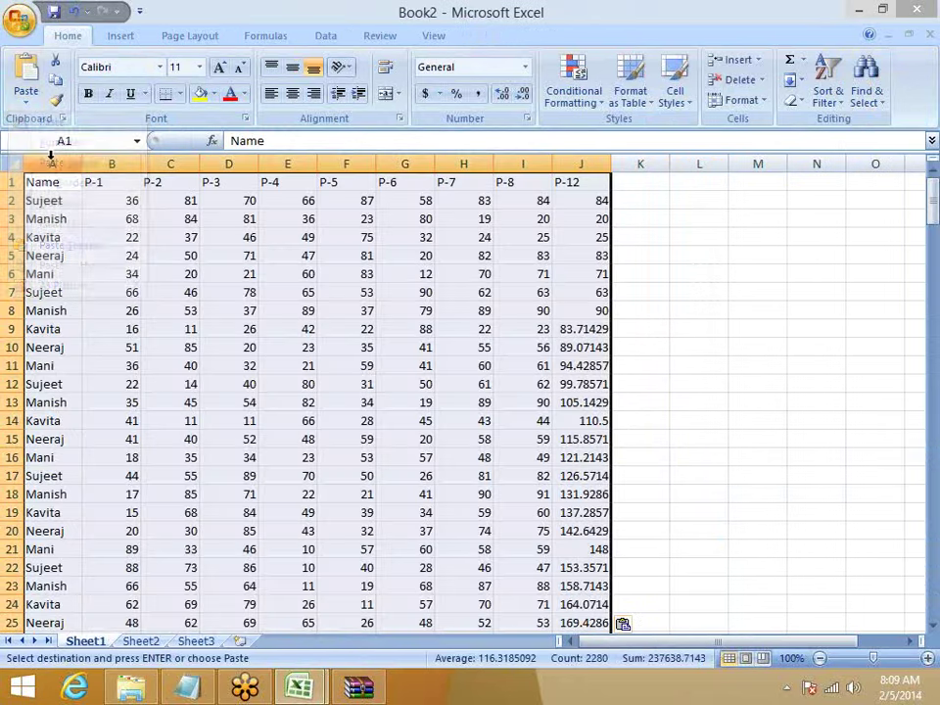
Create a pivot table on a new worksheet from Sheet1!$A$1:$J$228 with Name as the report filter
click(121, 35)
click(31, 95)
click(49, 121)
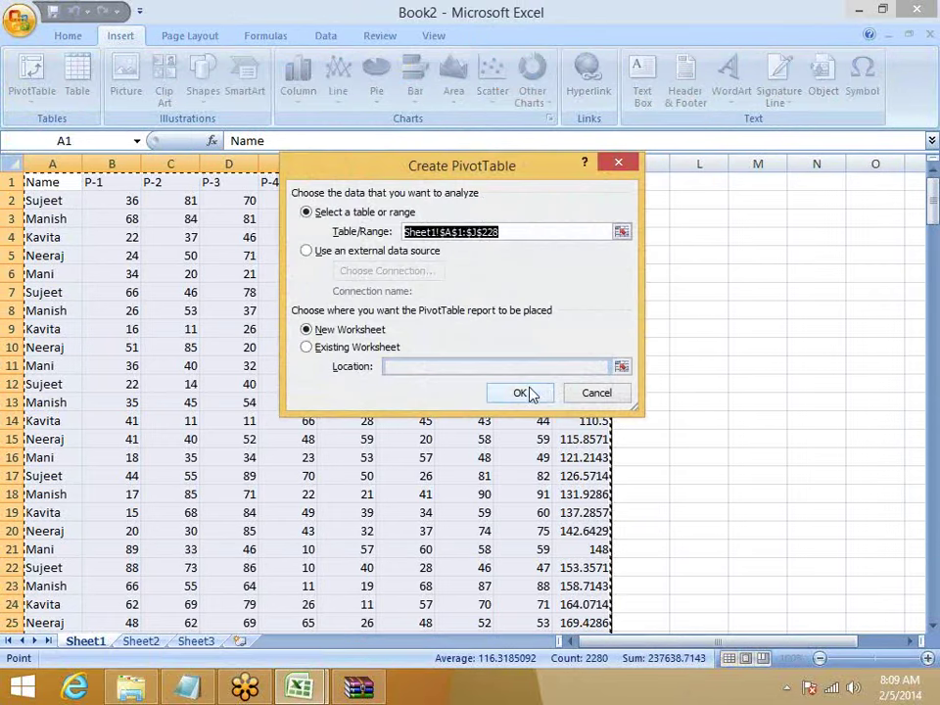
click(529, 391)
drag(827, 227, 774, 440)
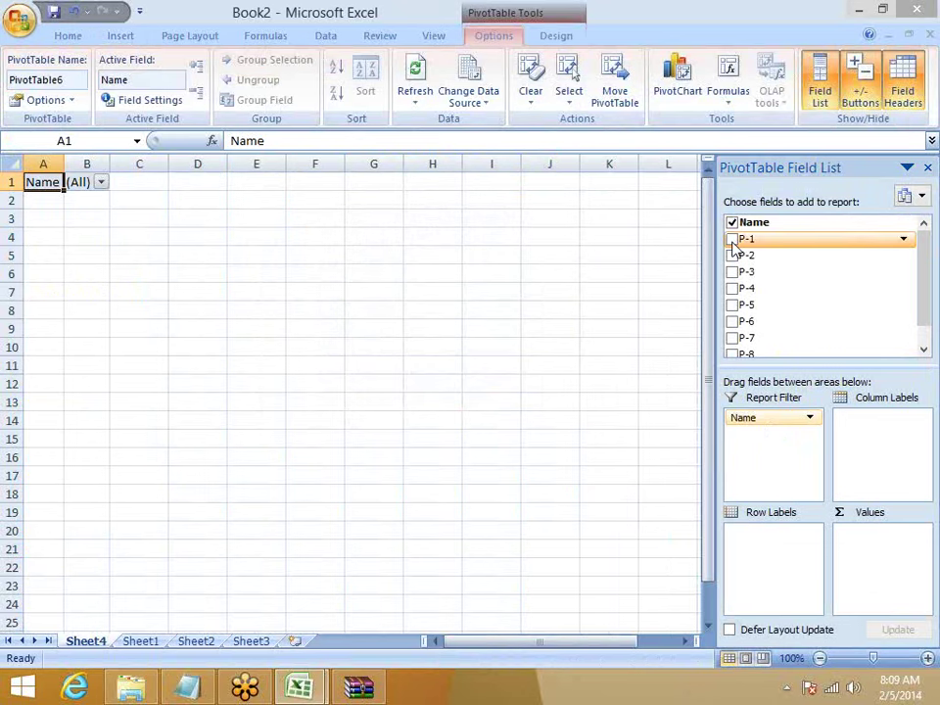
Add P-1 through P-8 and P-12 as summed values and arrange the values as row labels
click(733, 240)
click(731, 256)
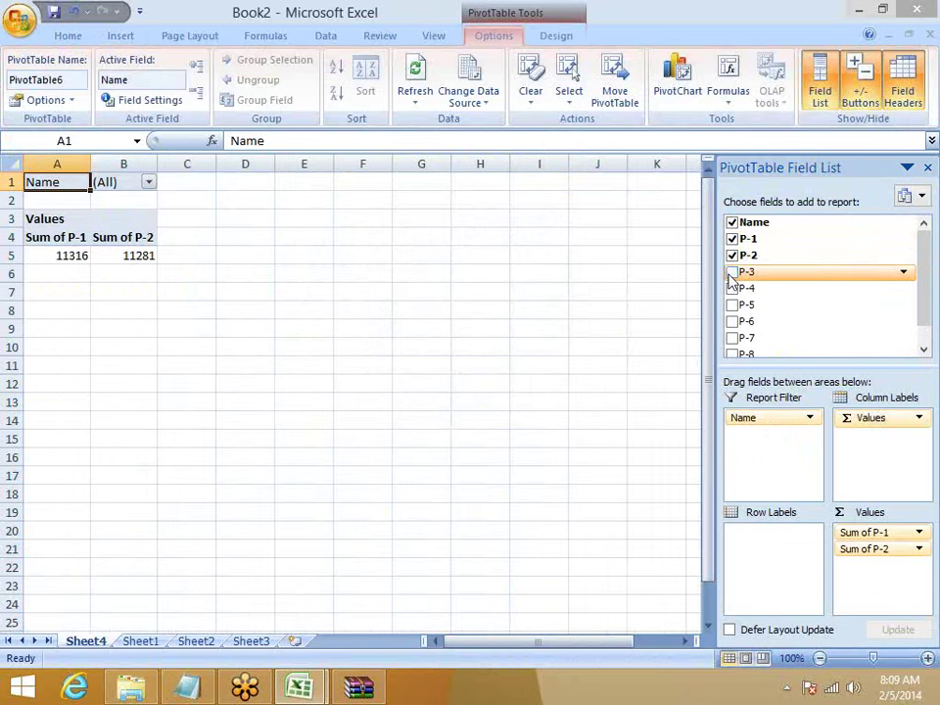
click(732, 272)
click(732, 289)
click(732, 305)
click(732, 321)
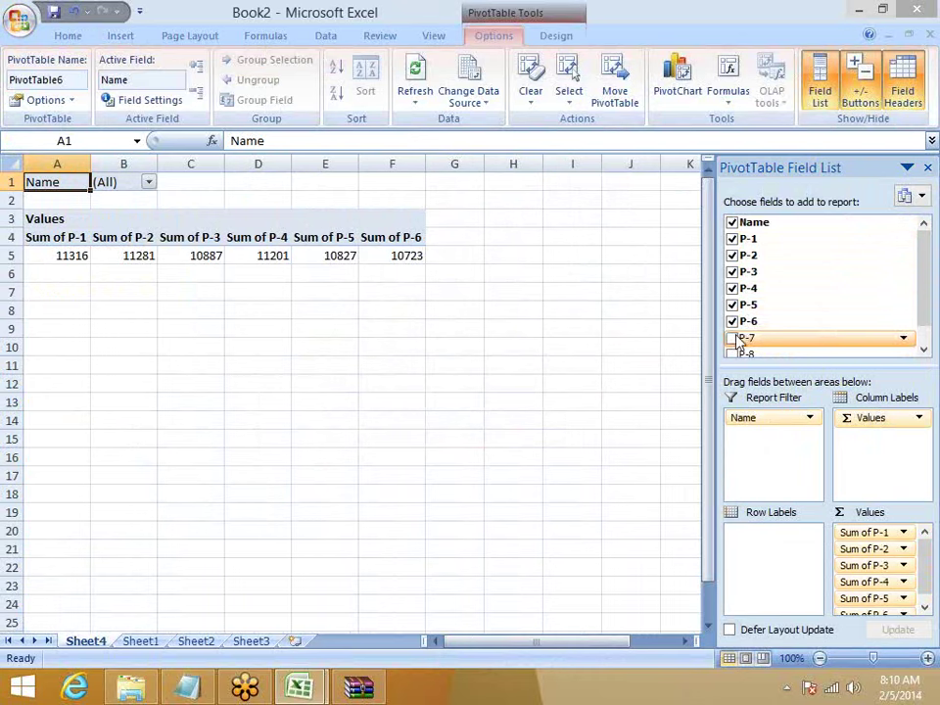
click(733, 338)
click(923, 349)
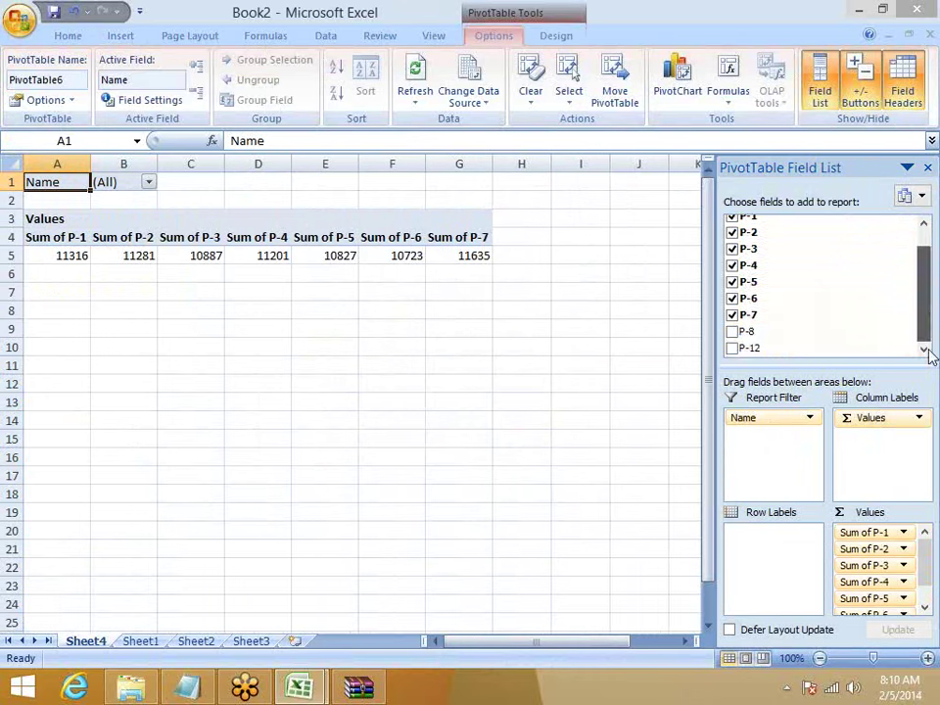
click(731, 332)
click(732, 347)
drag(867, 418, 779, 534)
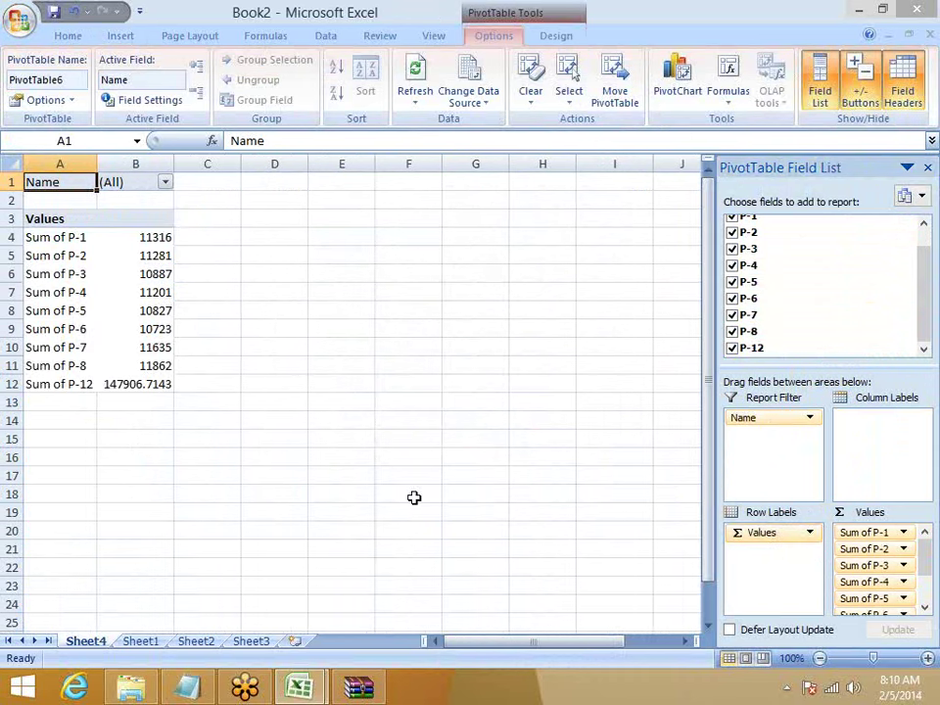
Filter the pivot report by the first, second and third entries of the Name filter in turn
click(132, 237)
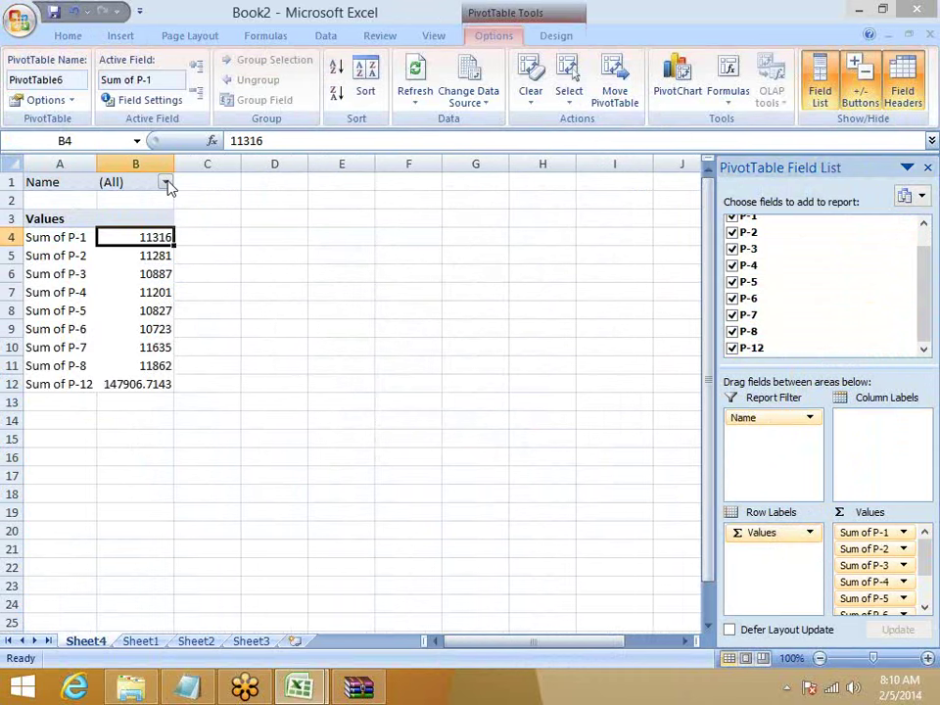
click(167, 184)
click(41, 214)
click(73, 390)
click(166, 183)
click(39, 231)
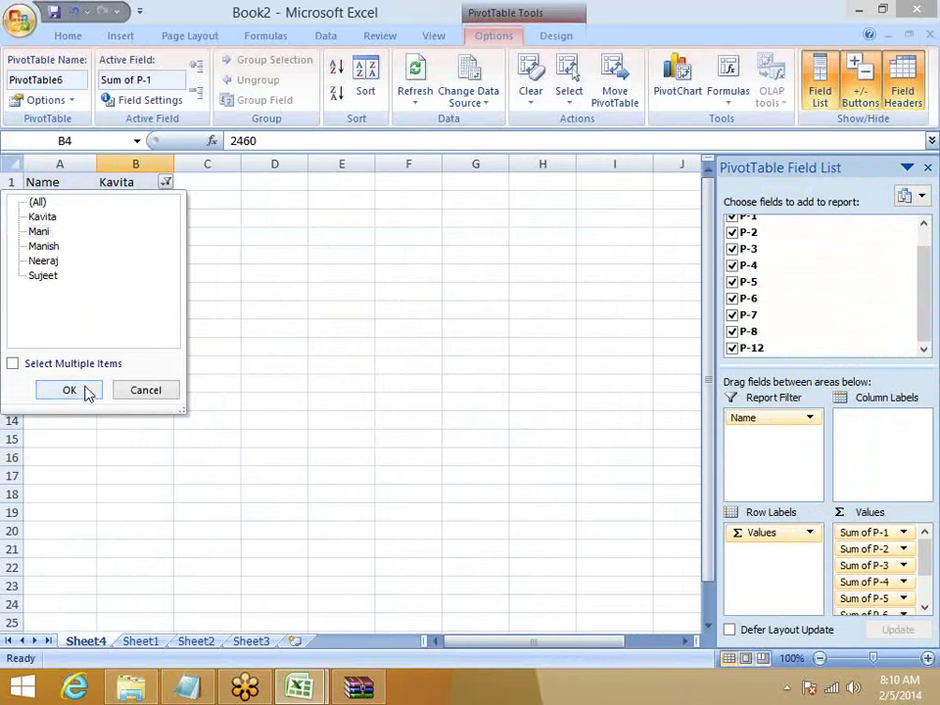
click(85, 390)
click(165, 184)
click(59, 248)
click(72, 390)
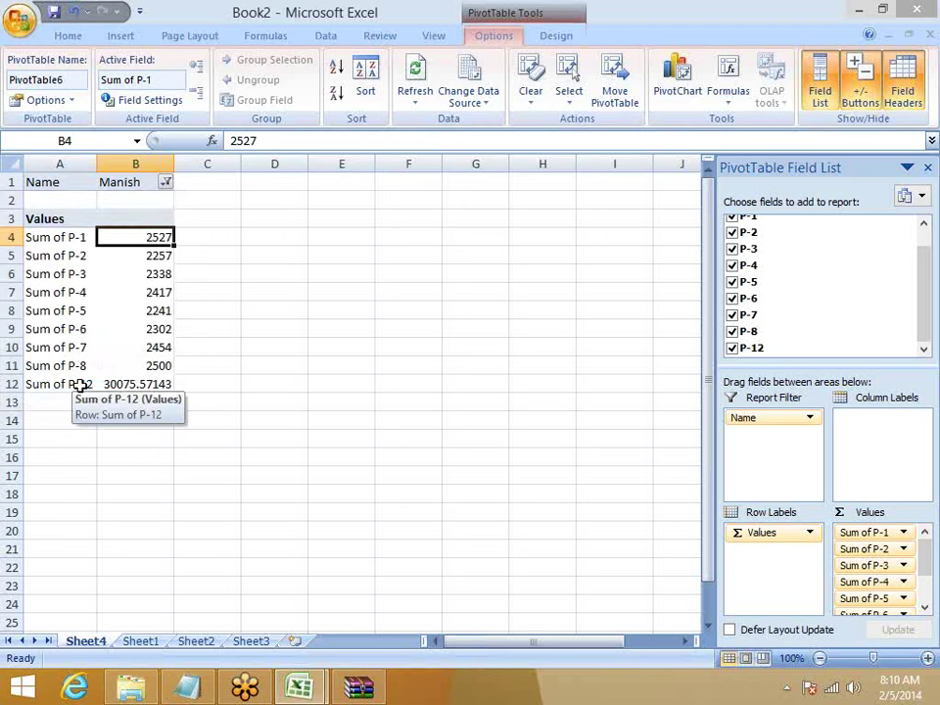
Reset the pivot report's Name filter to (All)
click(166, 184)
click(37, 203)
click(68, 390)
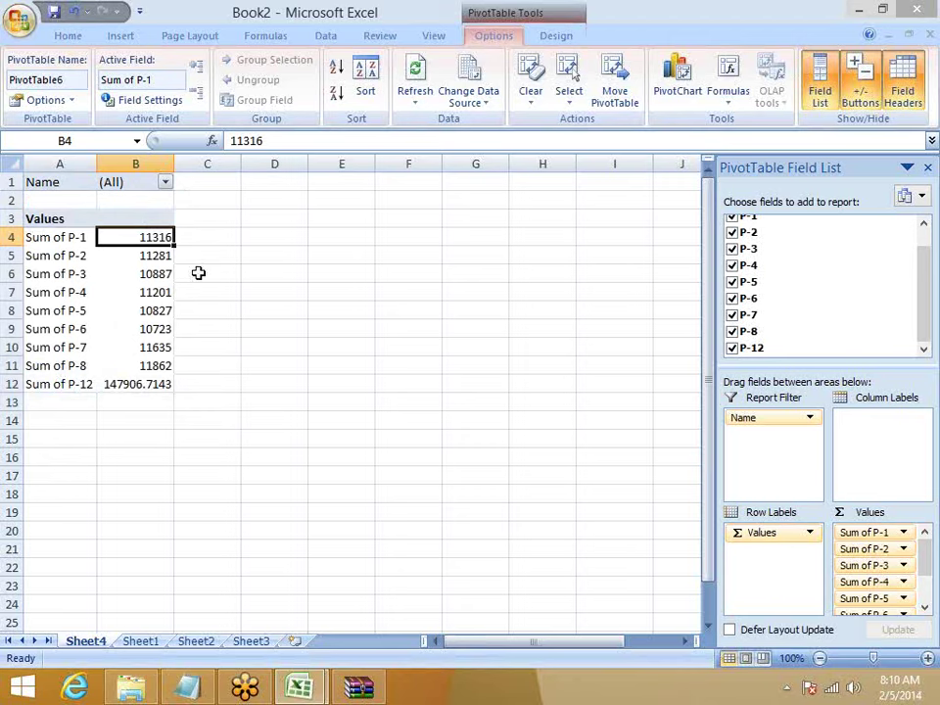
Filter the pivot report on Sheet4 by the first person in the Name filter
drag(51, 219, 127, 373)
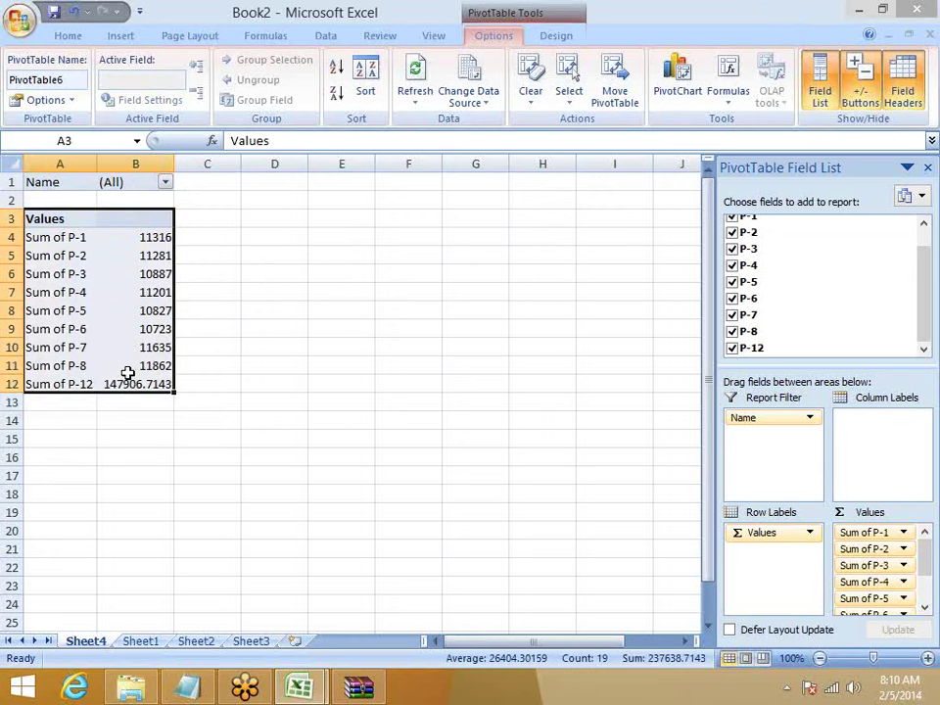
click(166, 183)
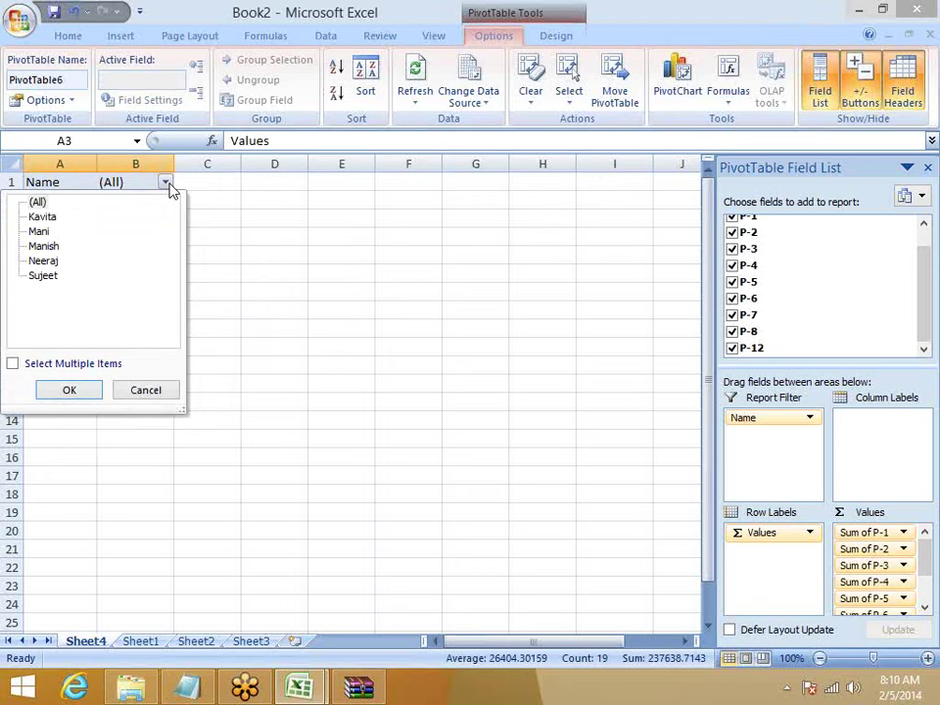
click(42, 217)
click(76, 389)
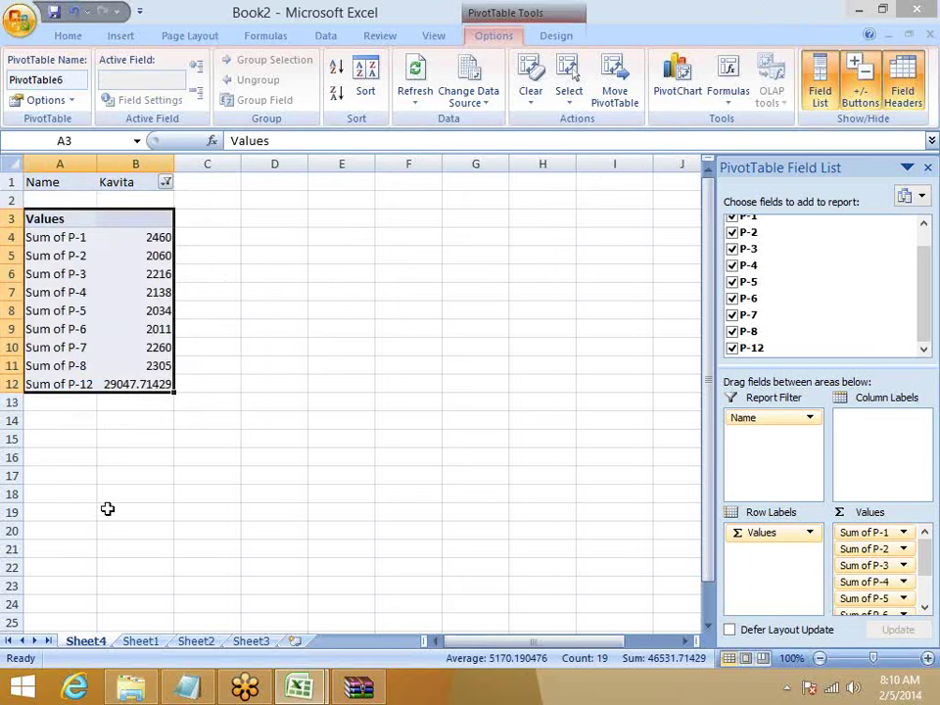
double_click(83, 640)
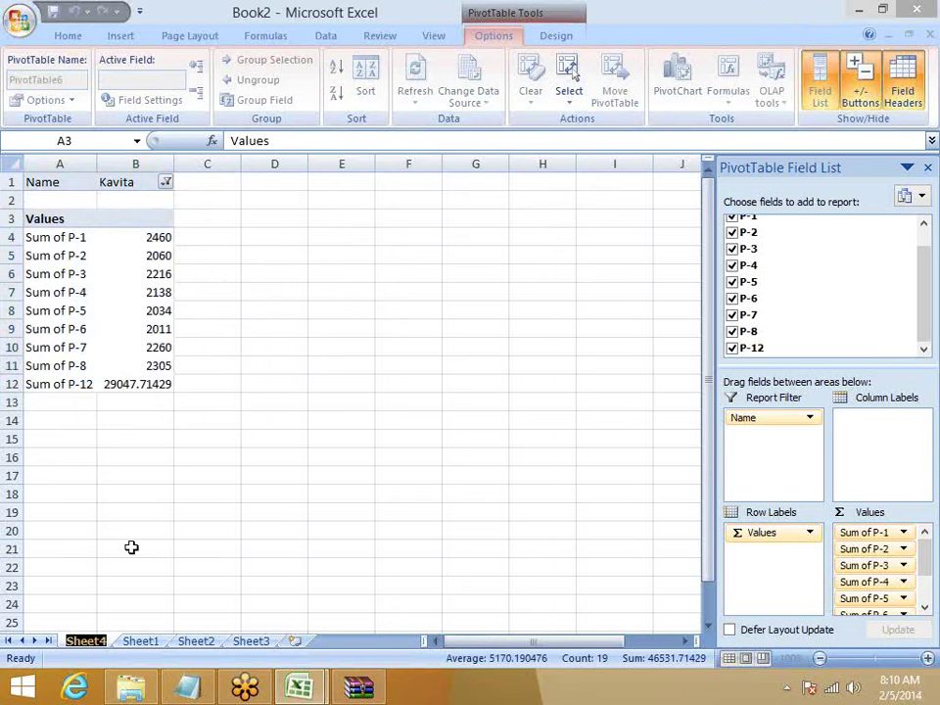
click(207, 513)
click(166, 182)
click(51, 232)
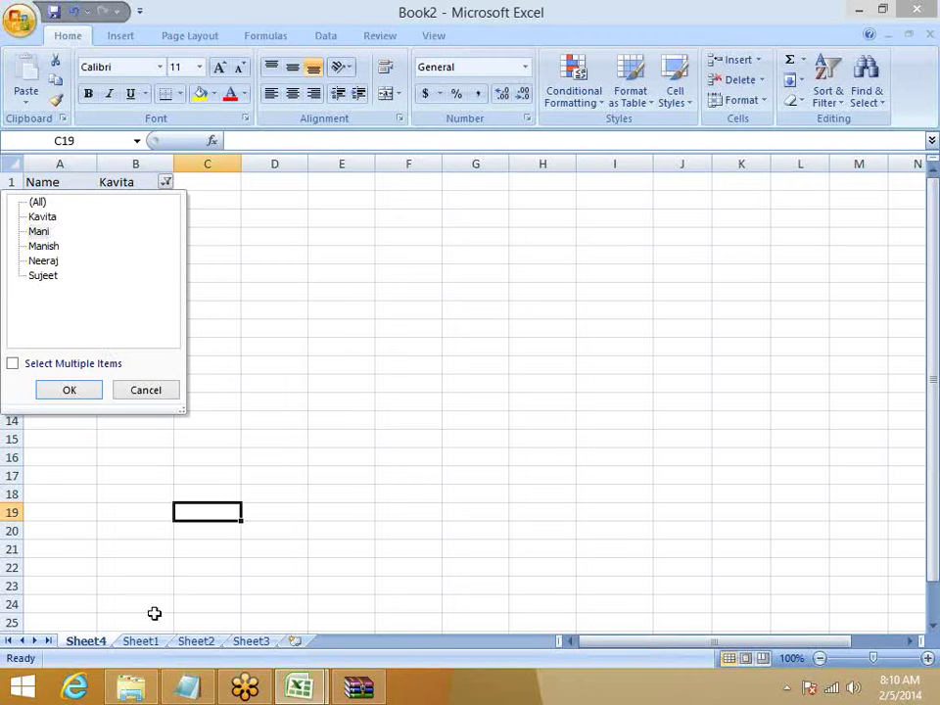
key(Escape)
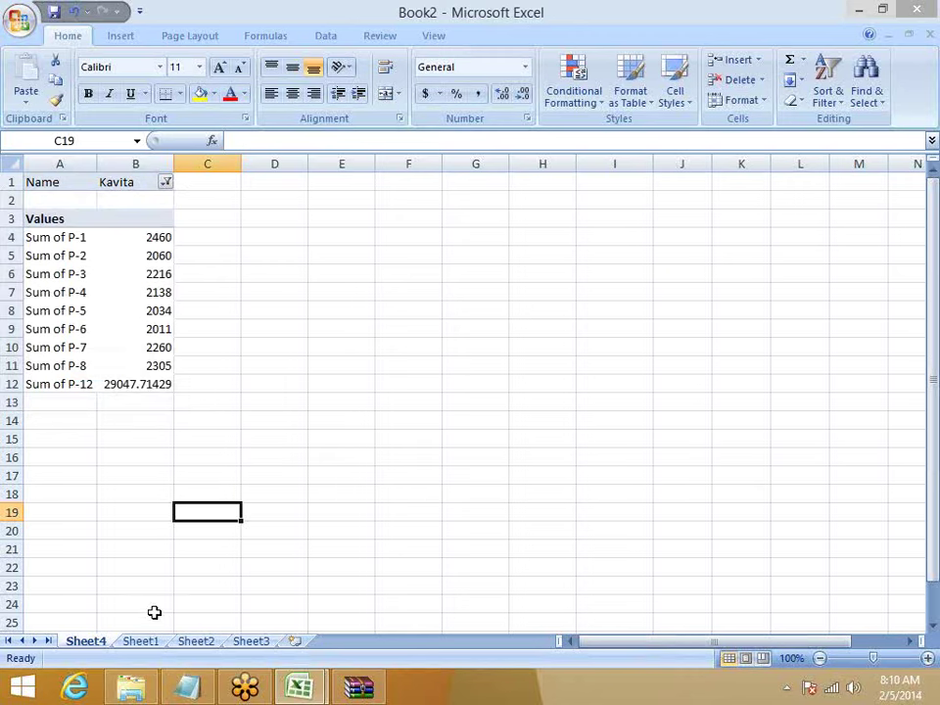
Generate a separate pivot table sheet for each Name entry using Show Report Filter Pages
click(136, 268)
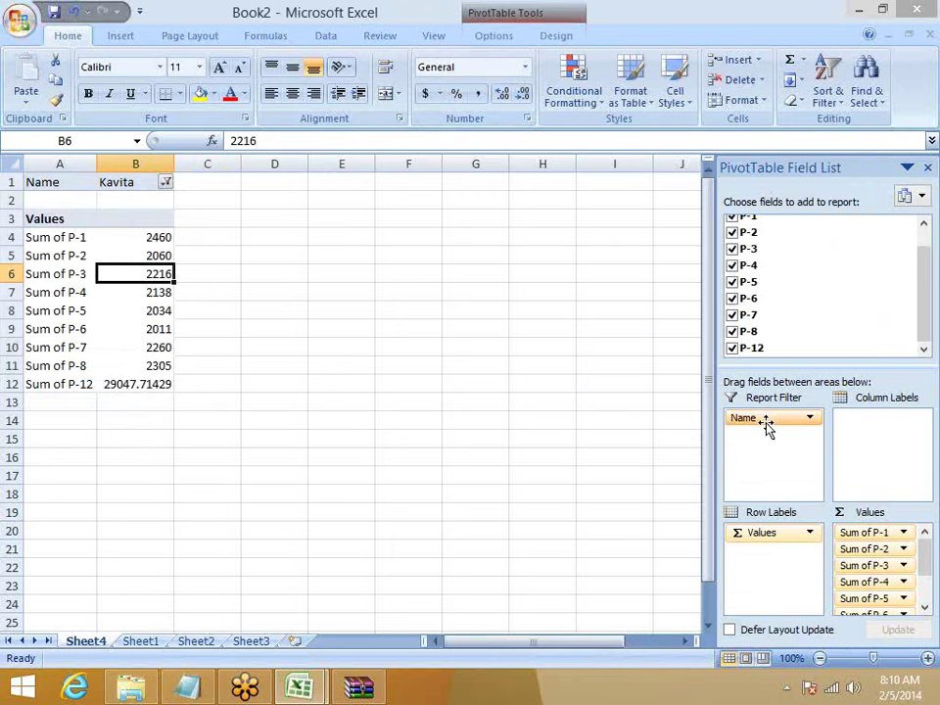
click(495, 20)
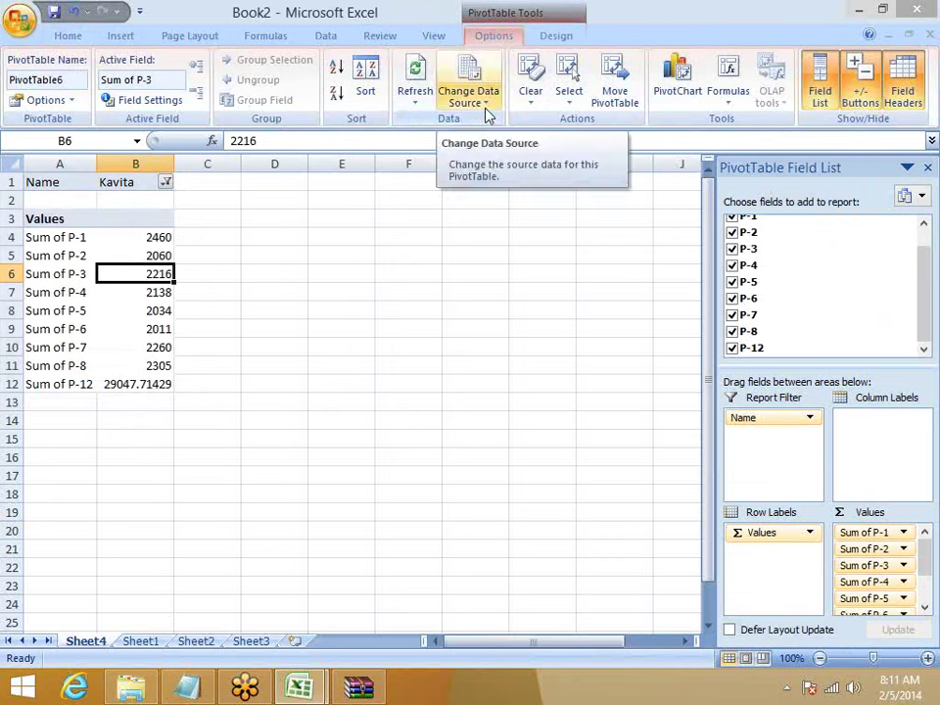
click(68, 105)
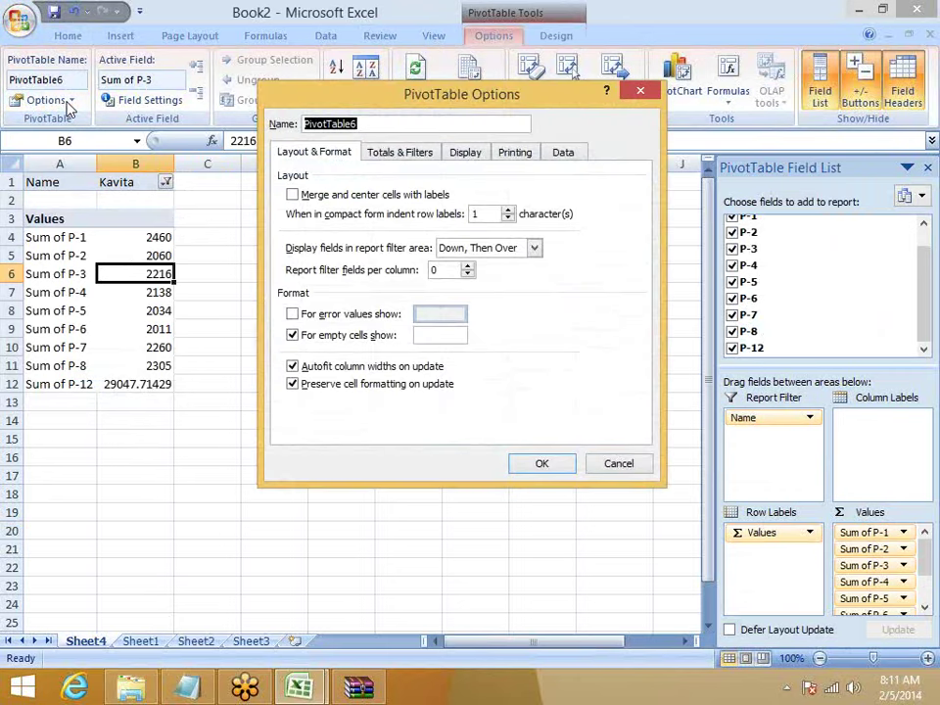
key(Escape)
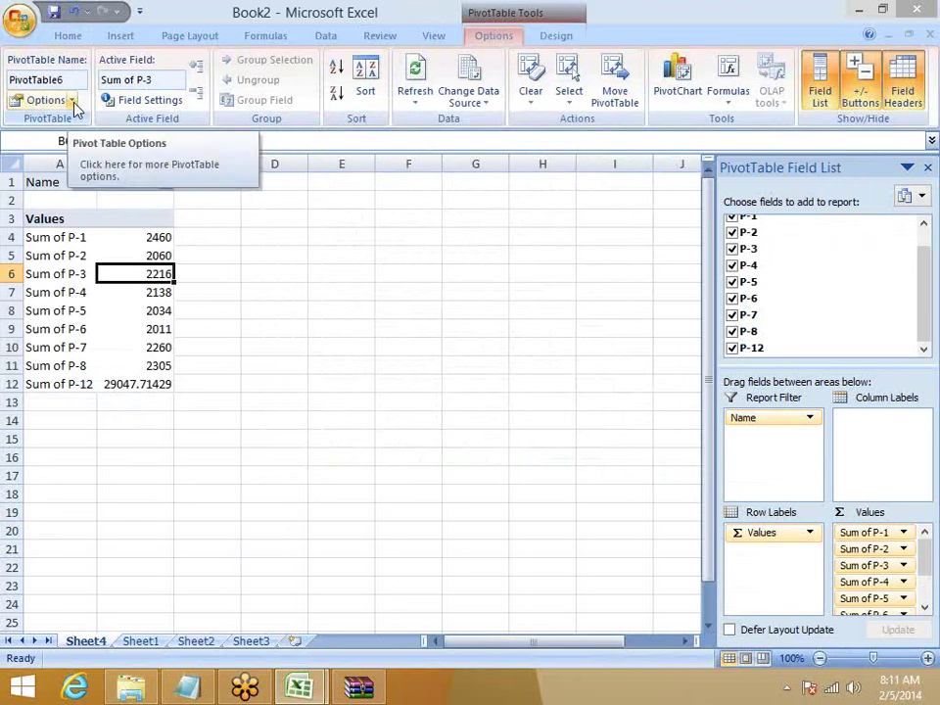
click(73, 102)
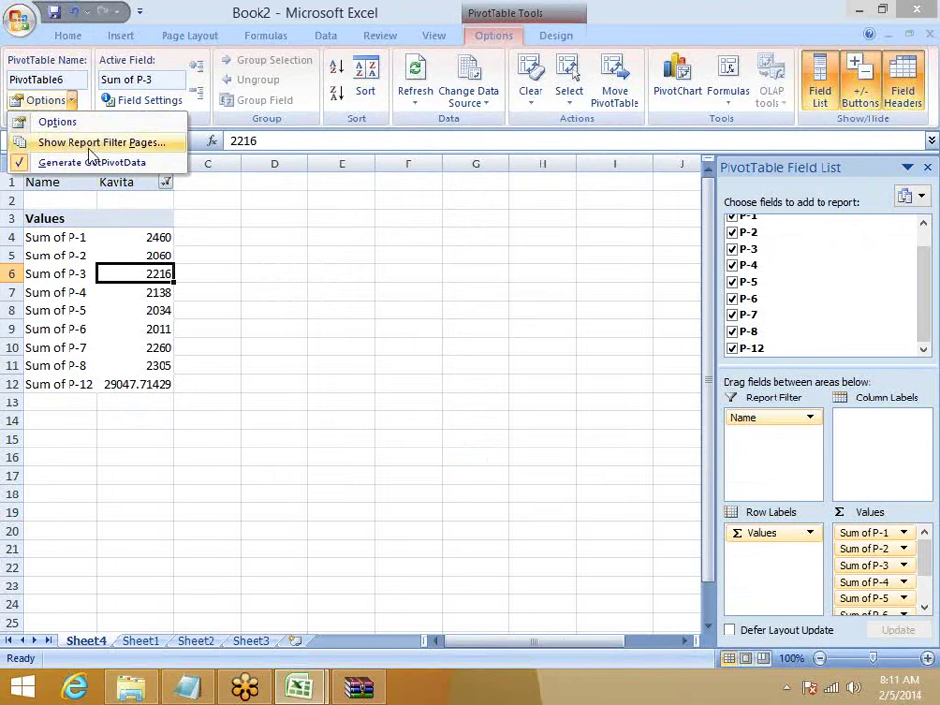
click(89, 146)
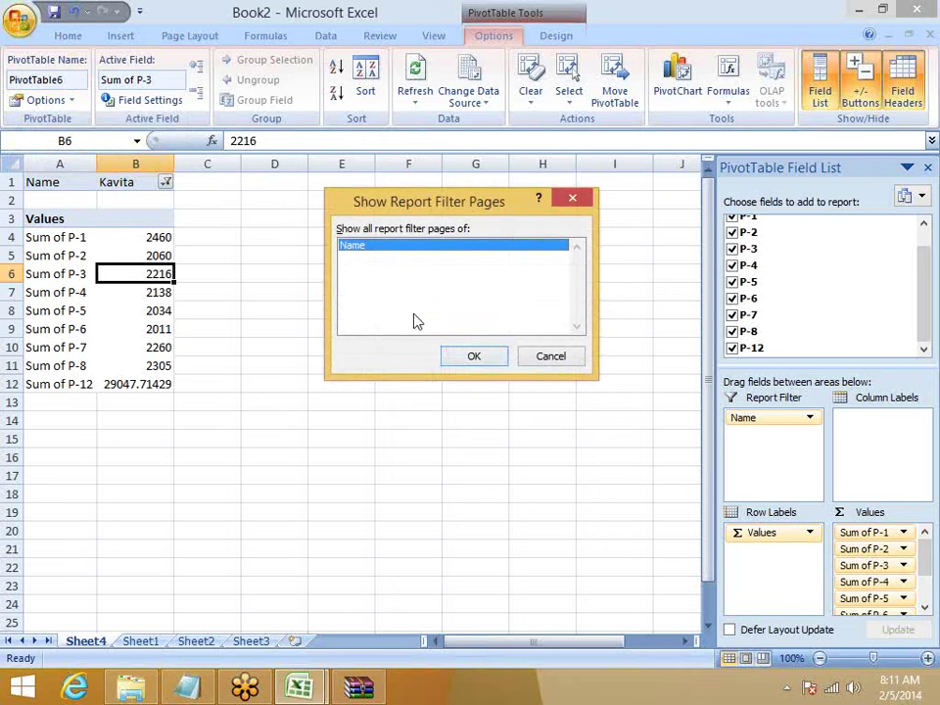
click(467, 363)
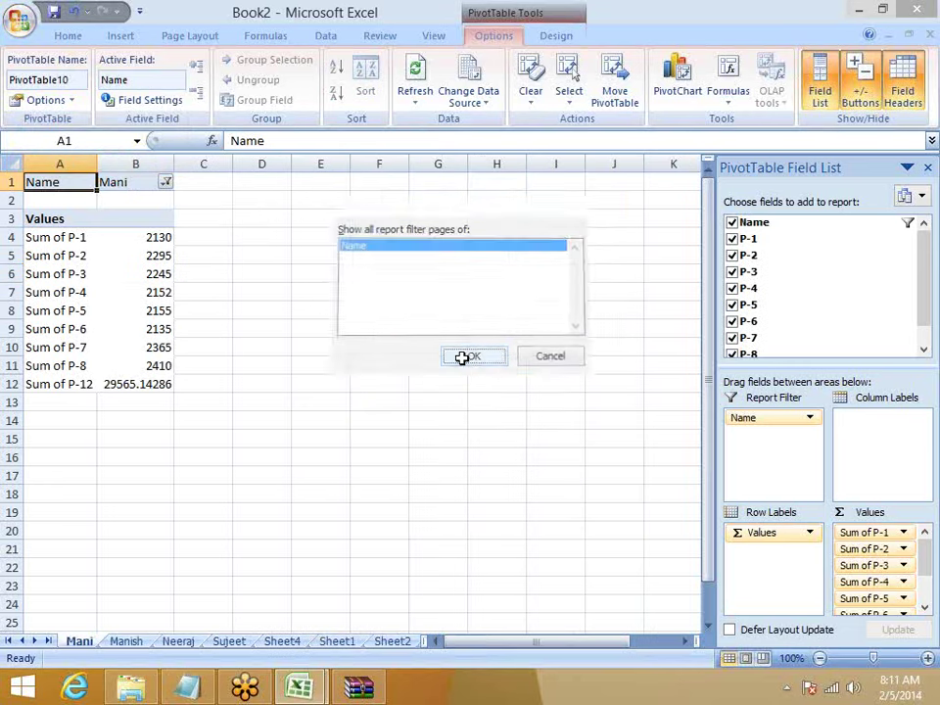
Look through the pivot sheets generated for each name and return to Sheet4
click(125, 642)
click(176, 643)
click(225, 642)
click(280, 643)
click(235, 642)
click(176, 642)
click(126, 643)
click(78, 643)
click(125, 642)
click(178, 642)
click(279, 642)
click(216, 642)
click(171, 643)
click(125, 642)
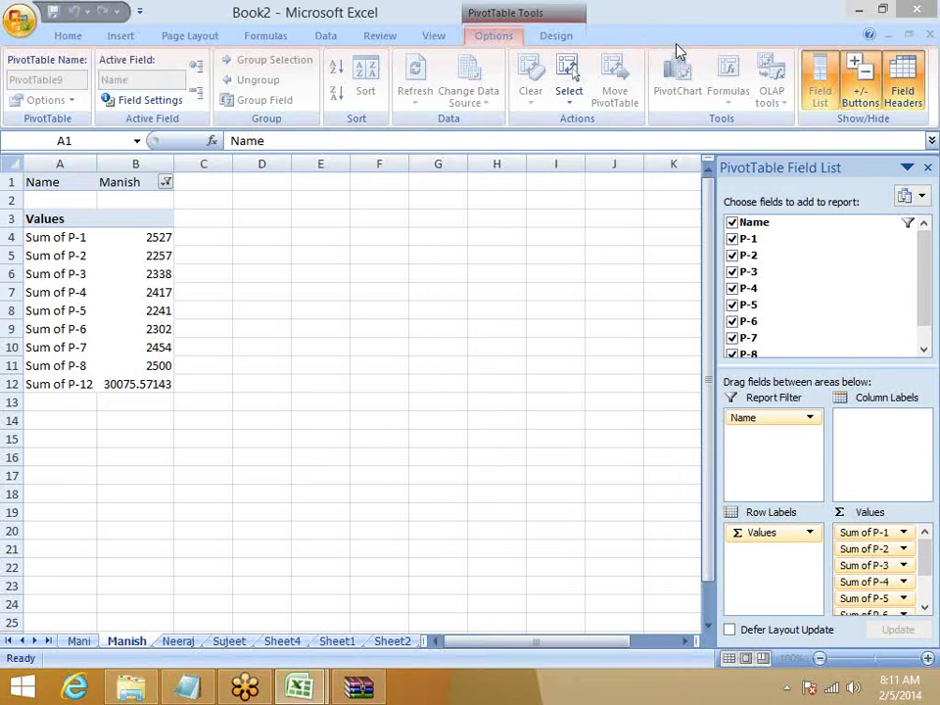
click(277, 644)
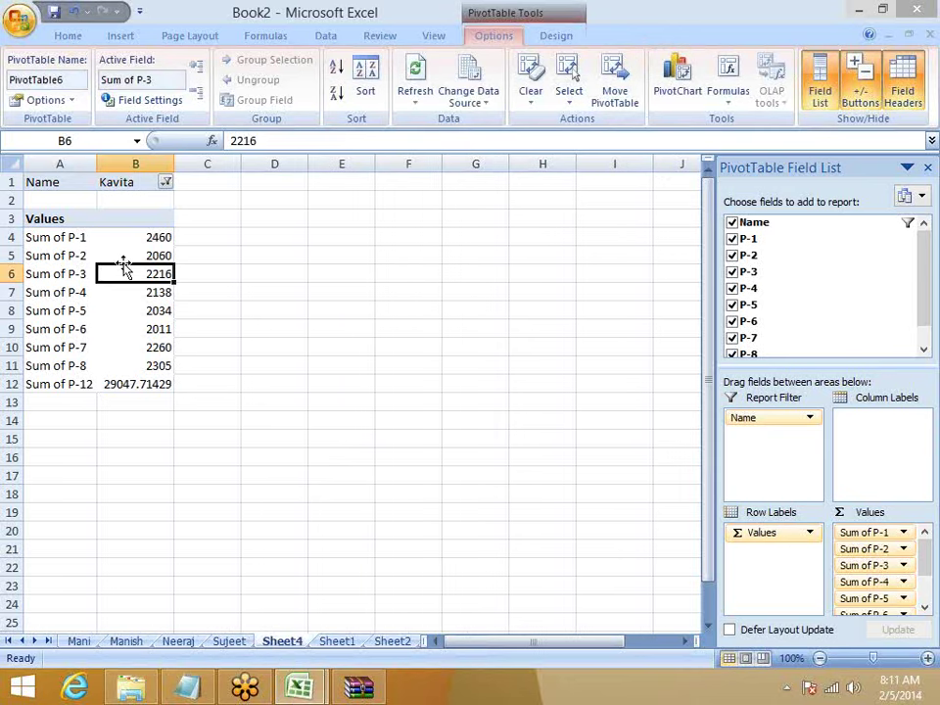
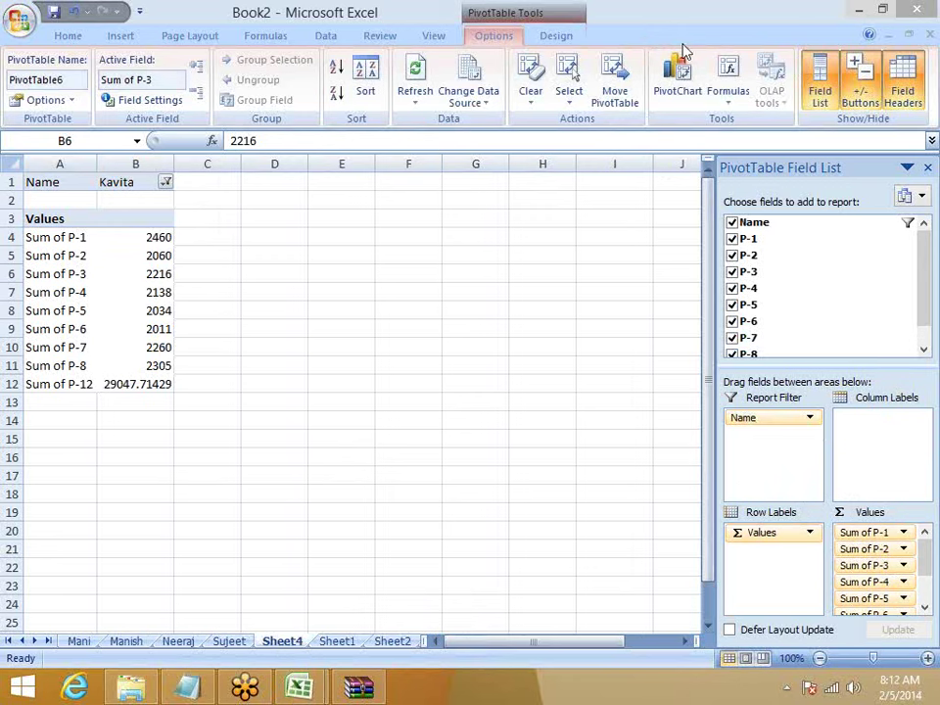
Run Show Report Filter Pages for the Name field again on the Sheet4 pivot table
click(72, 100)
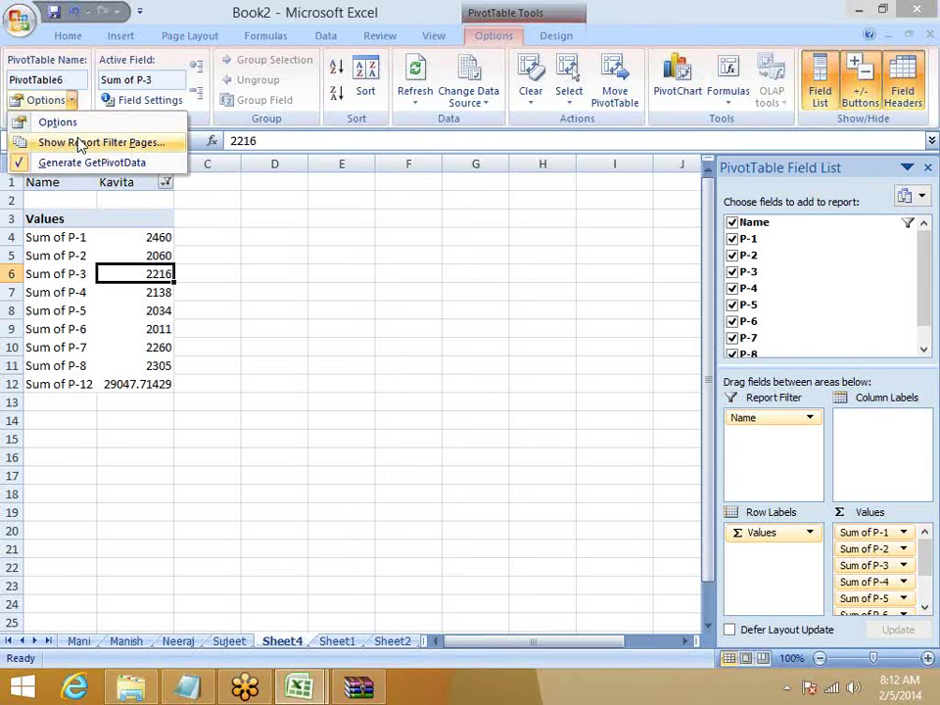
click(83, 143)
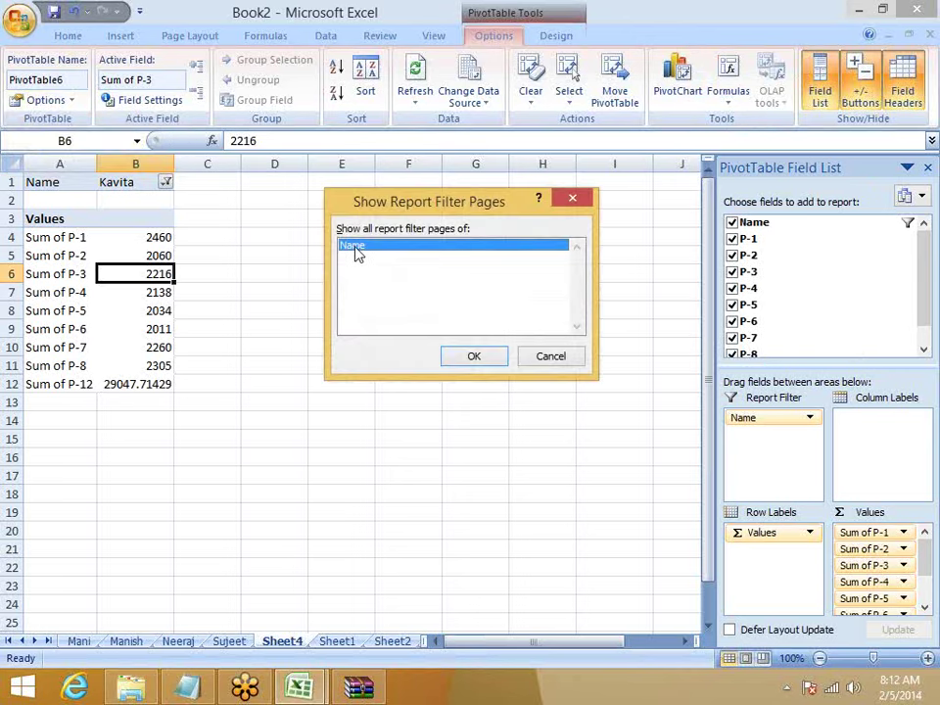
click(490, 356)
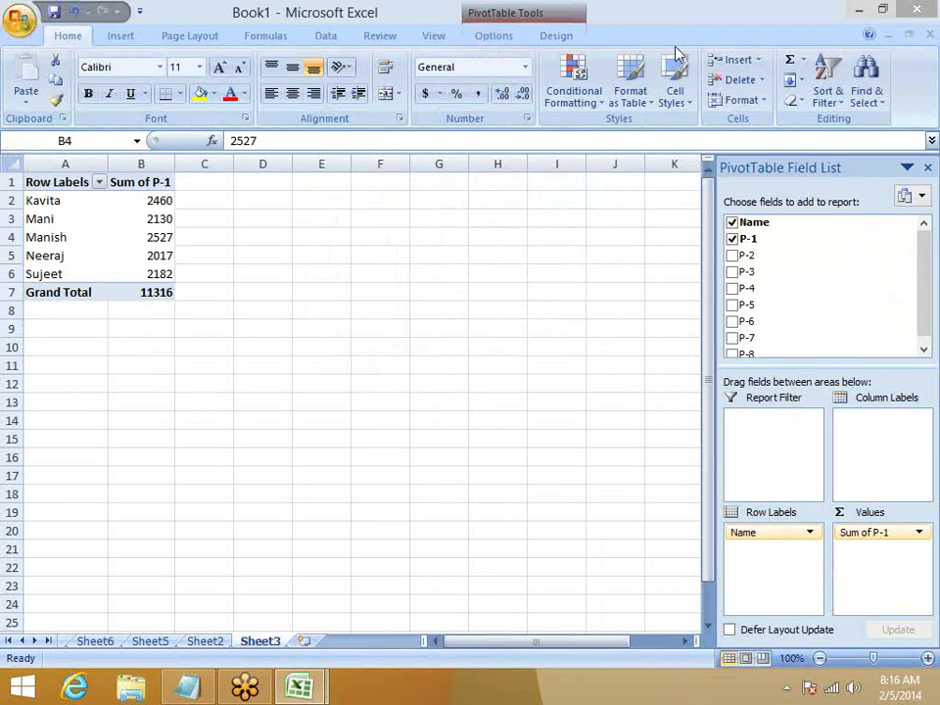
In D2 of Sheet3 in Book1, create a GETPIVOTDATA formula that references pivot cell B2, and inspect it
click(514, 30)
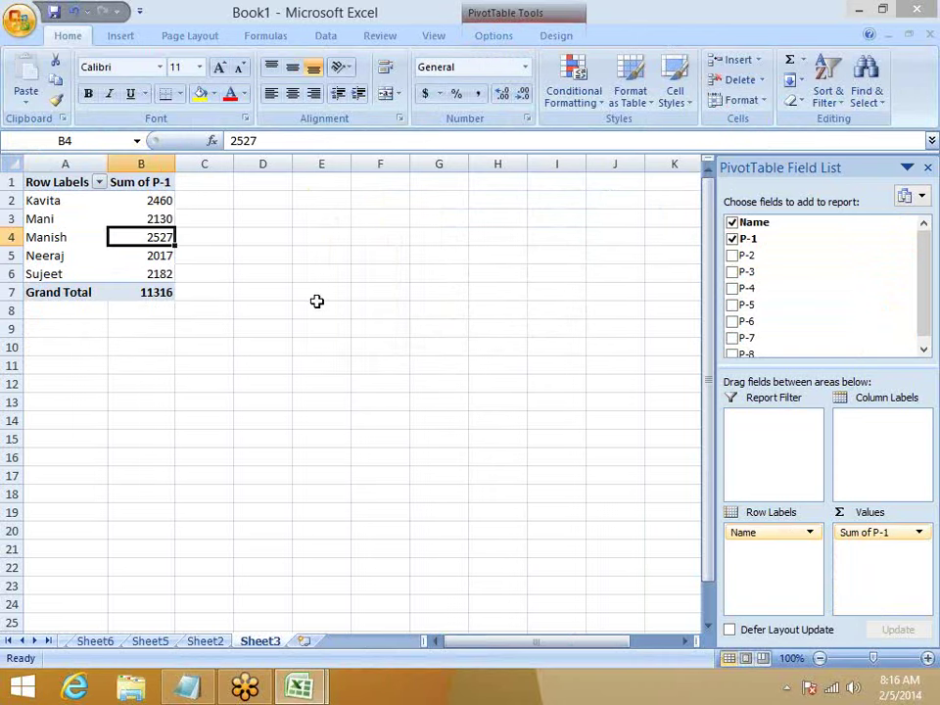
click(288, 200)
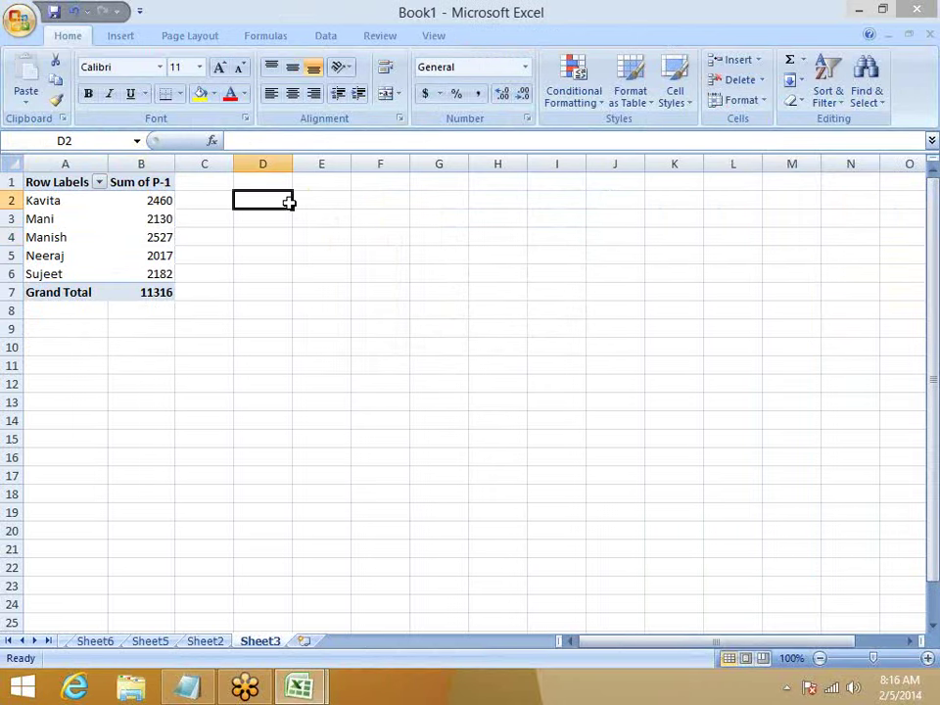
text(=)
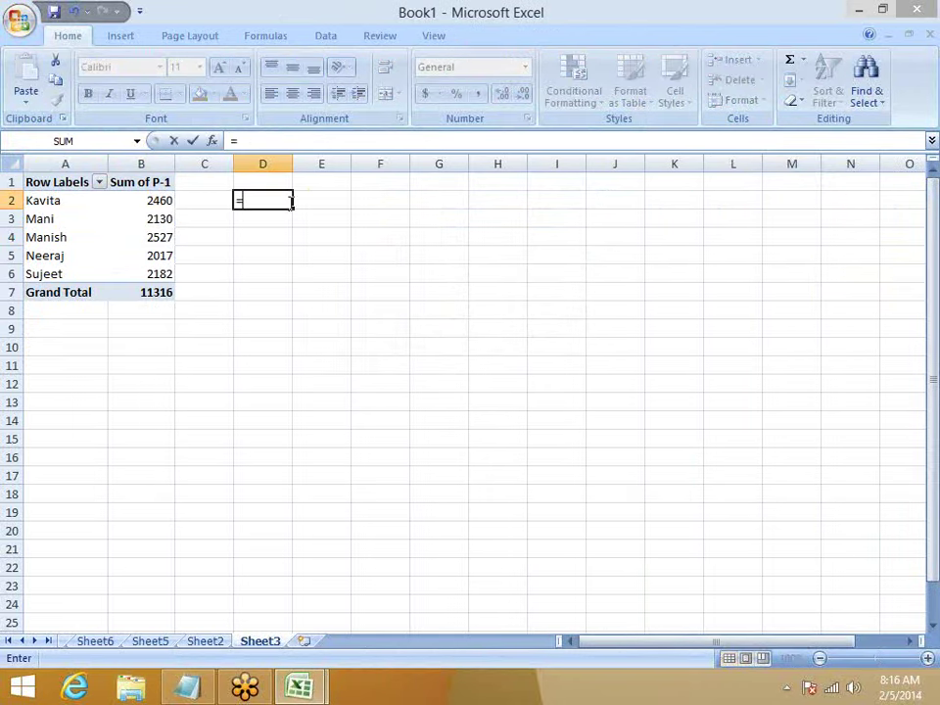
click(132, 201)
key(Return)
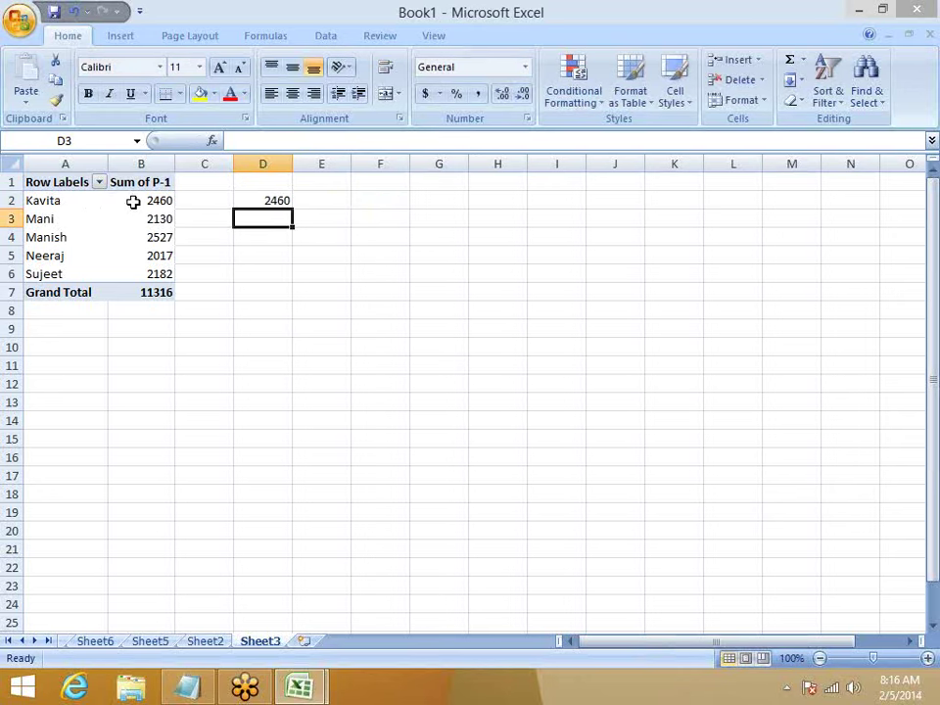
key(Up)
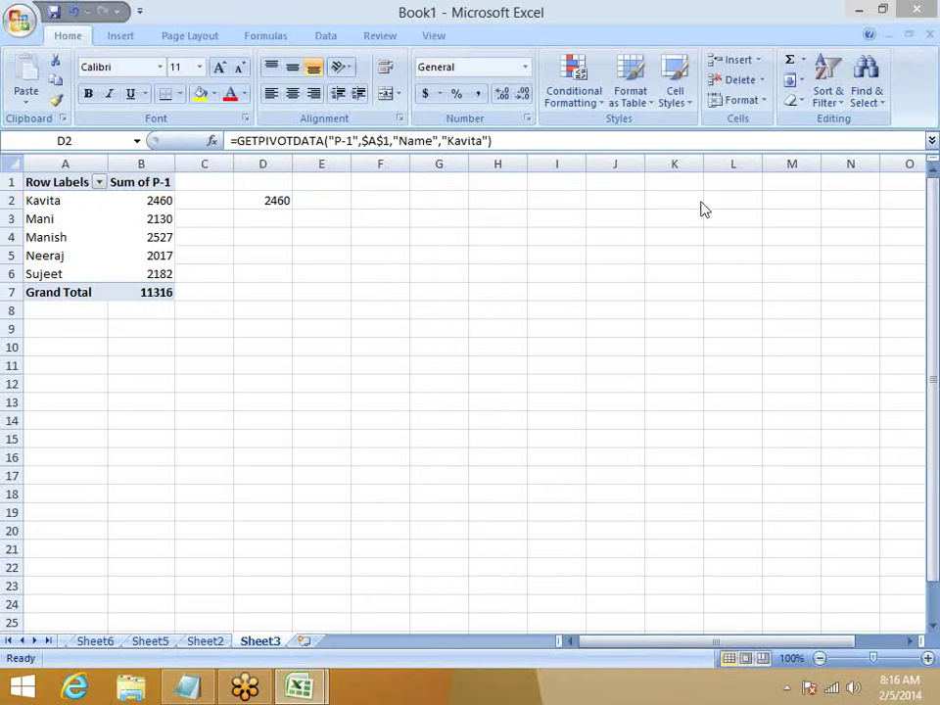
Enter the plain cell reference =b2 in cell E2
click(327, 203)
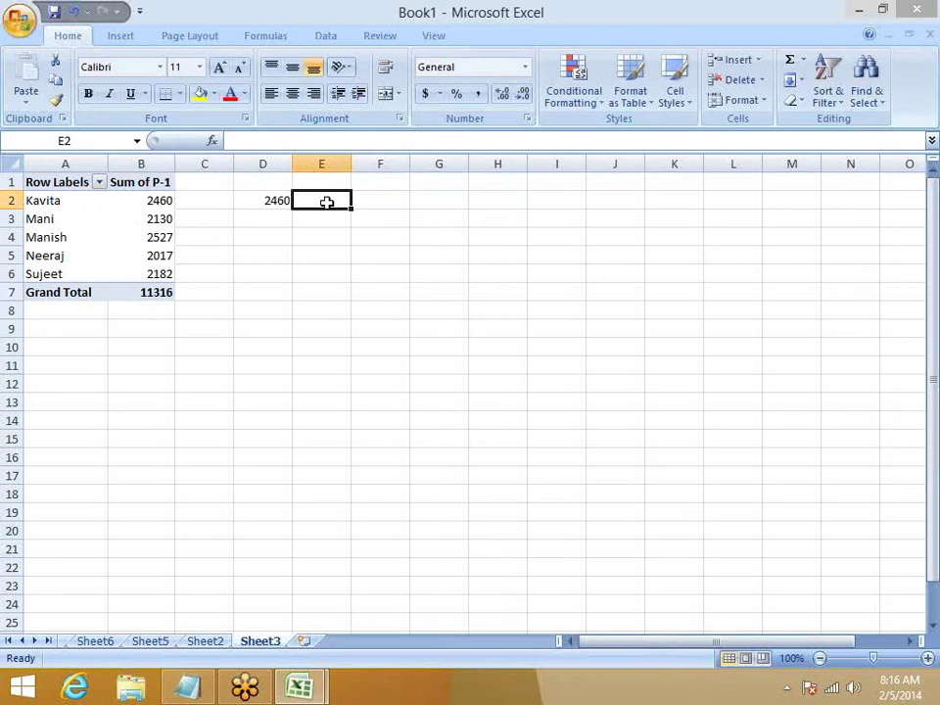
text(=)
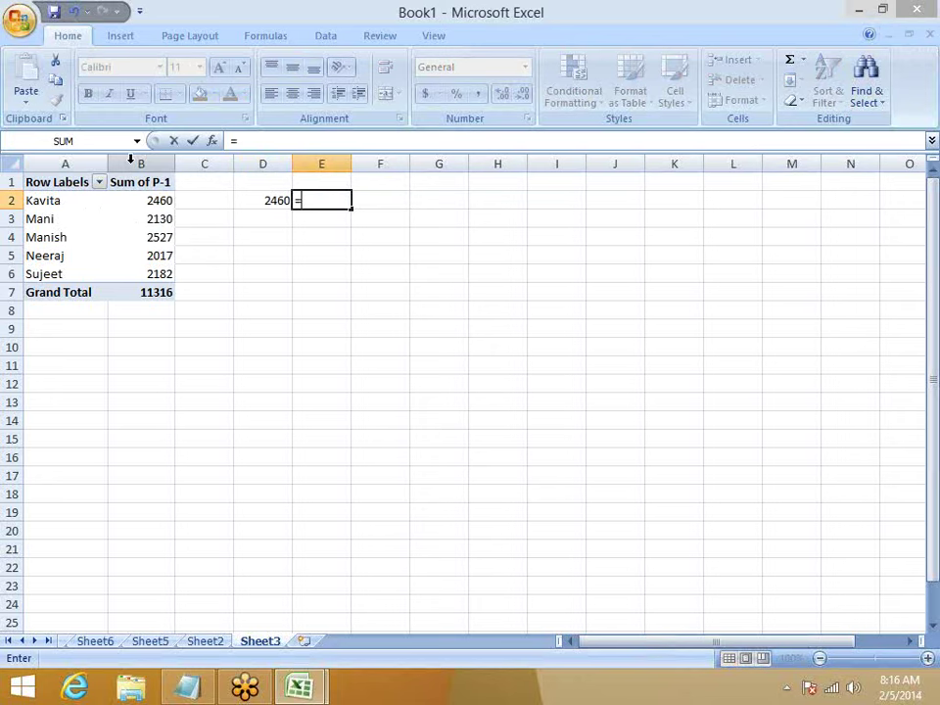
text(b2)
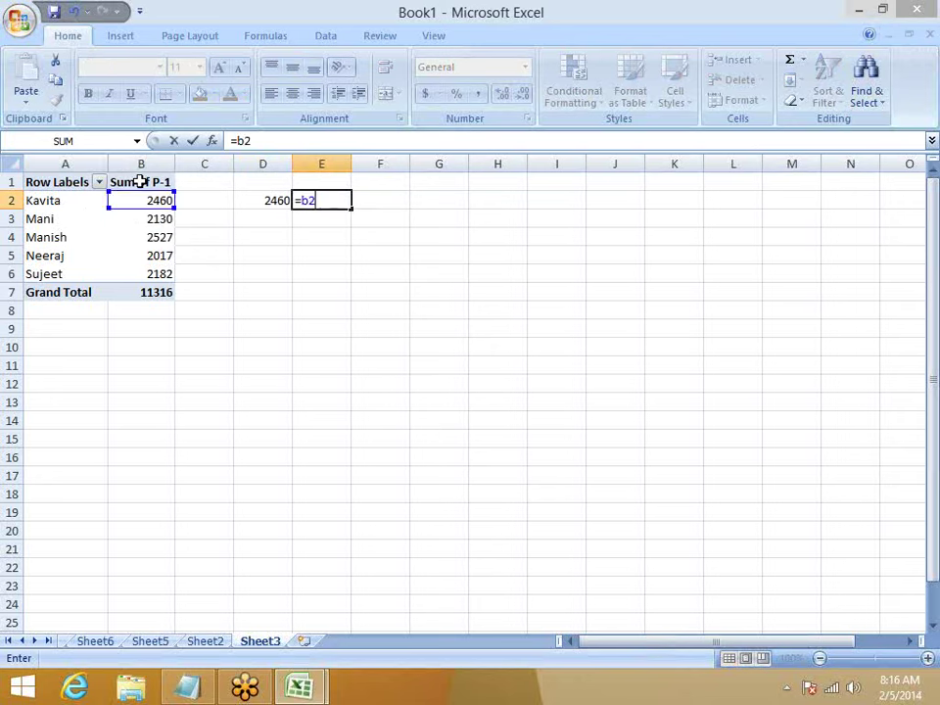
key(Return)
Move the pivot table's first row label to the end and check the plain reference in E2
click(147, 199)
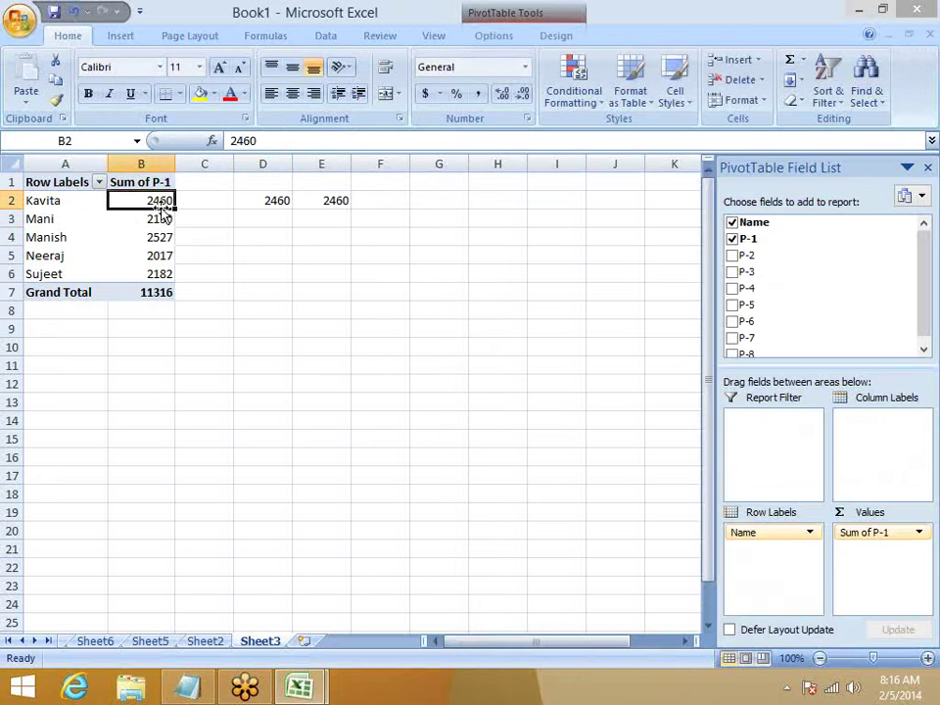
right_click(160, 202)
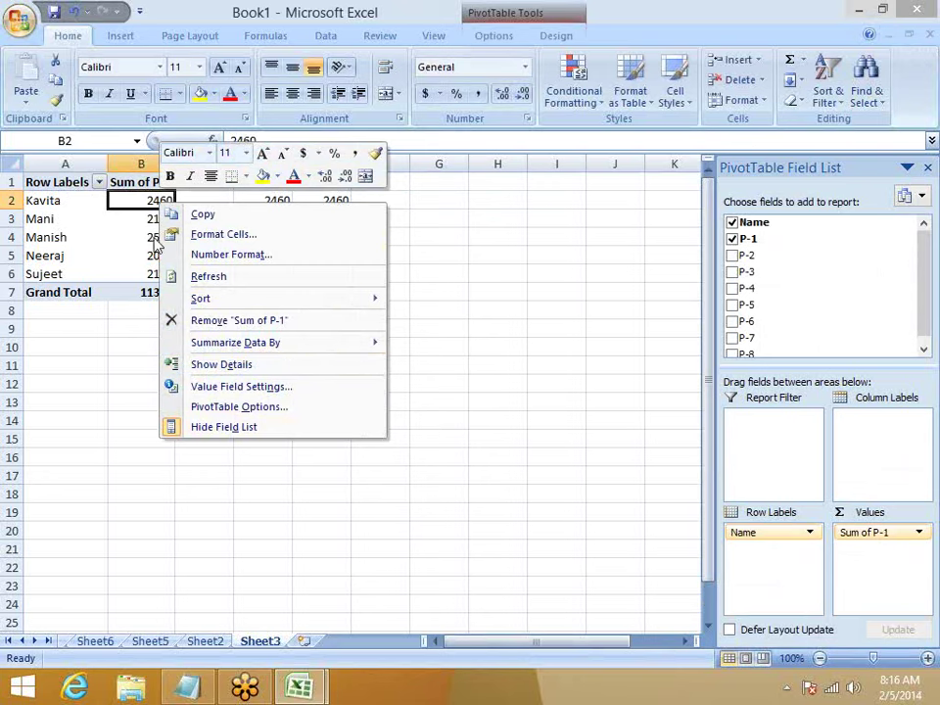
click(49, 199)
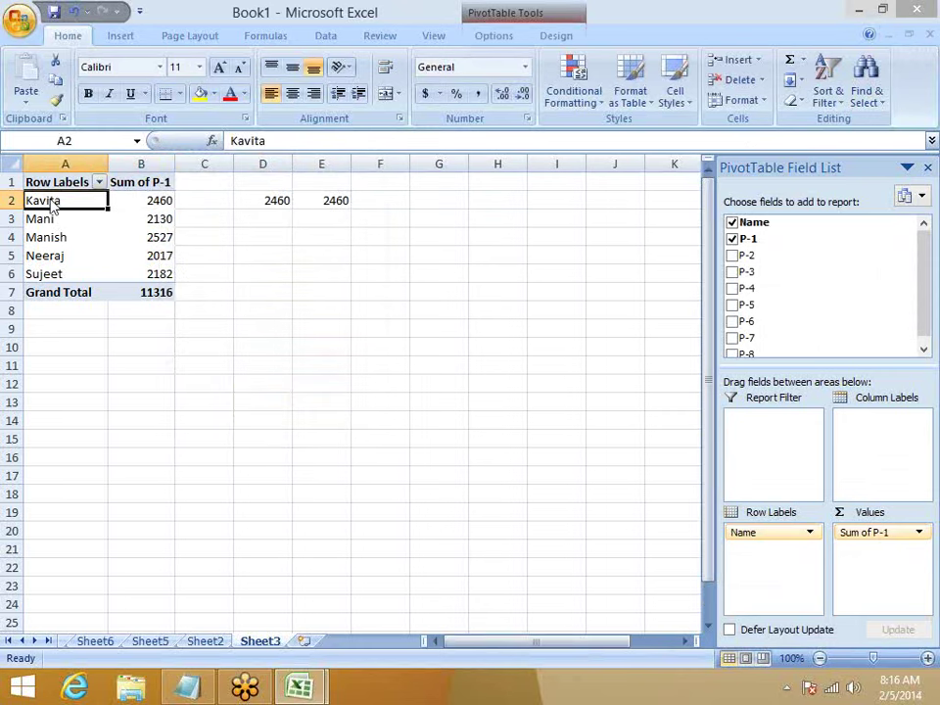
right_click(51, 201)
mouse_move(122, 404)
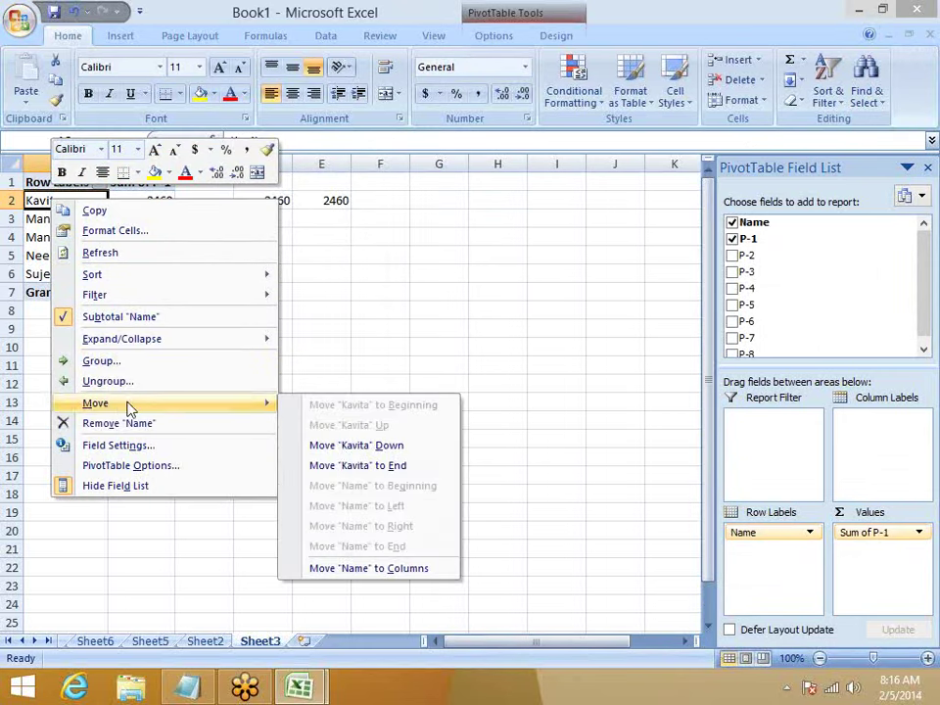
click(400, 464)
click(323, 347)
click(329, 203)
Change the data field of the GETPIVOTDATA formula in D2 to "P-2"
click(284, 200)
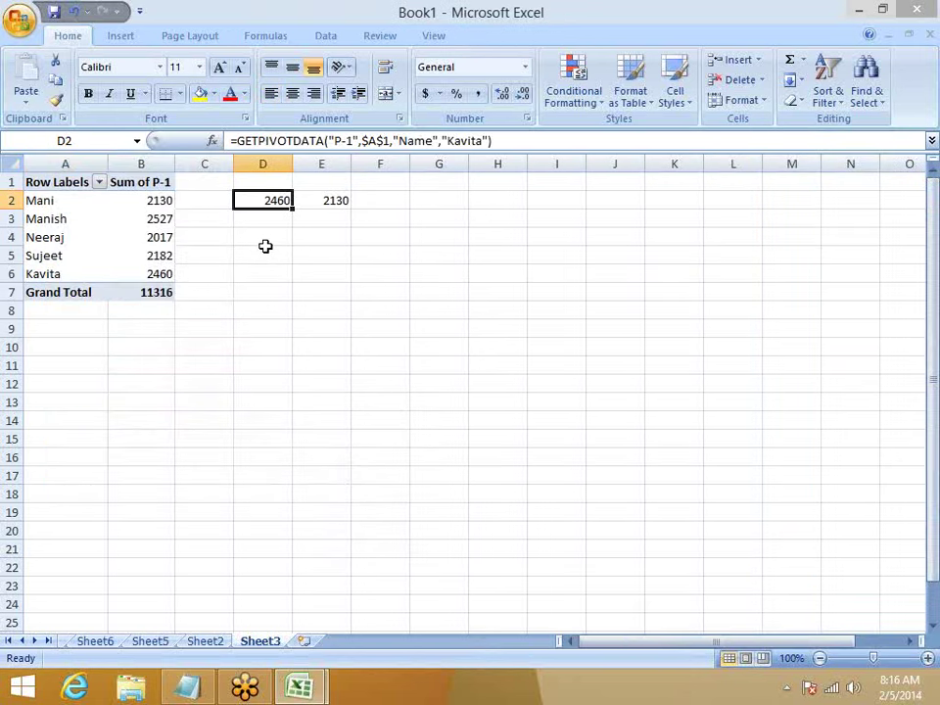
double_click(467, 139)
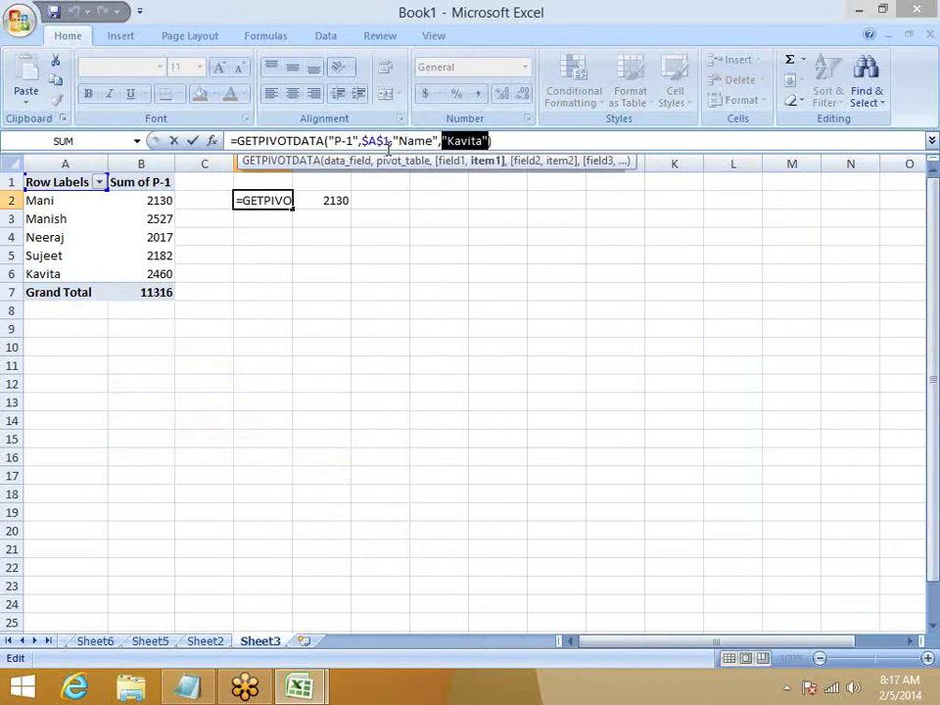
click(346, 141)
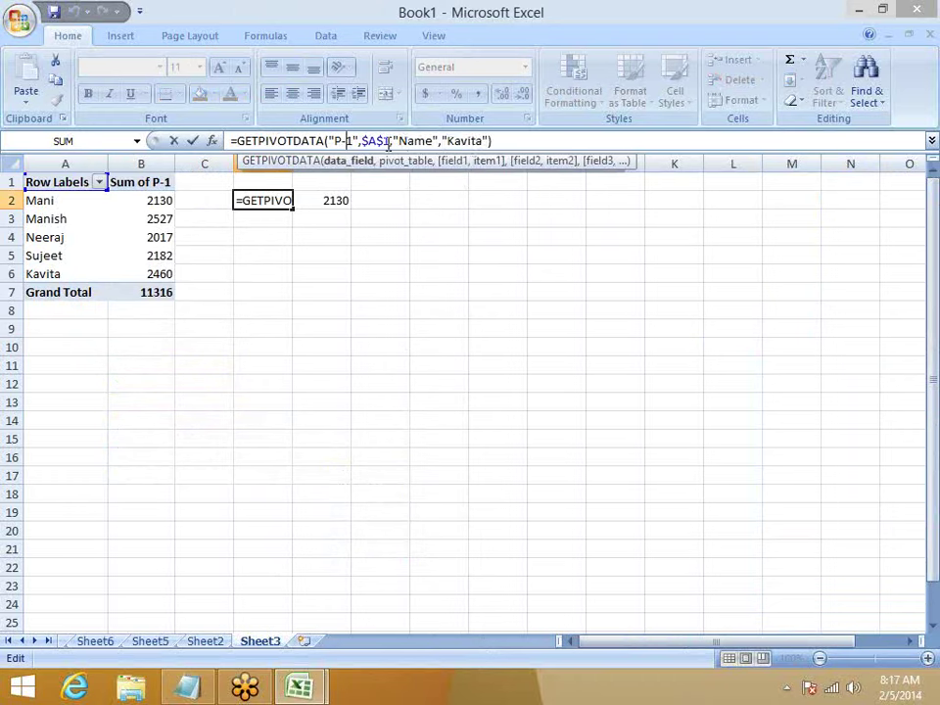
key(BackSpace)
text(2)
key(Return)
key(Up)
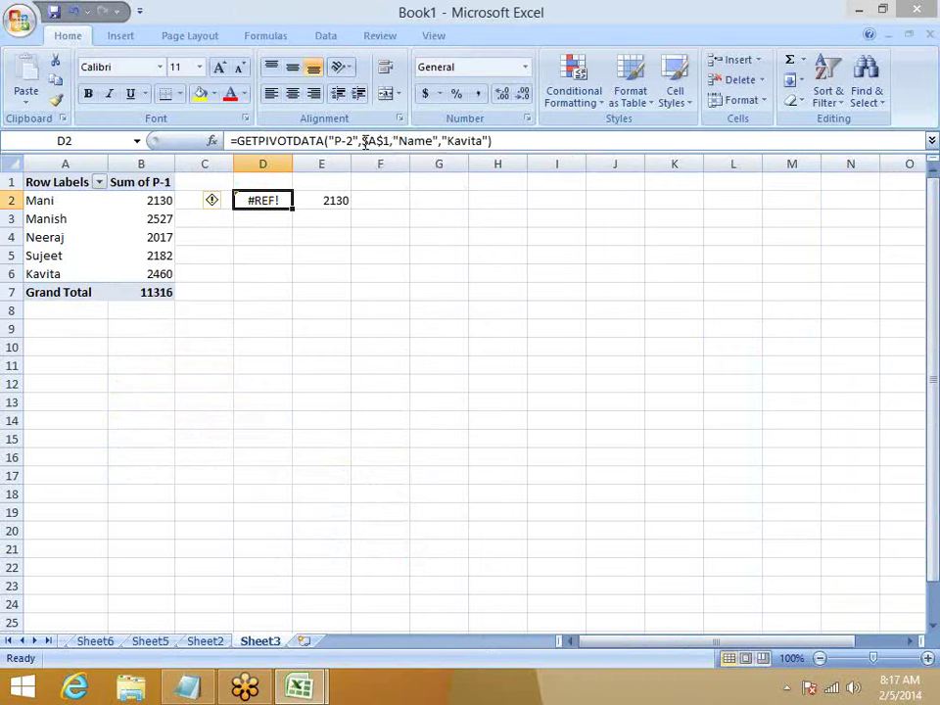
Undo the data field change in D2 and change the GETPIVOTDATA item to the name in pivot cell A3
key(ctrl+z)
drag(447, 141, 484, 141)
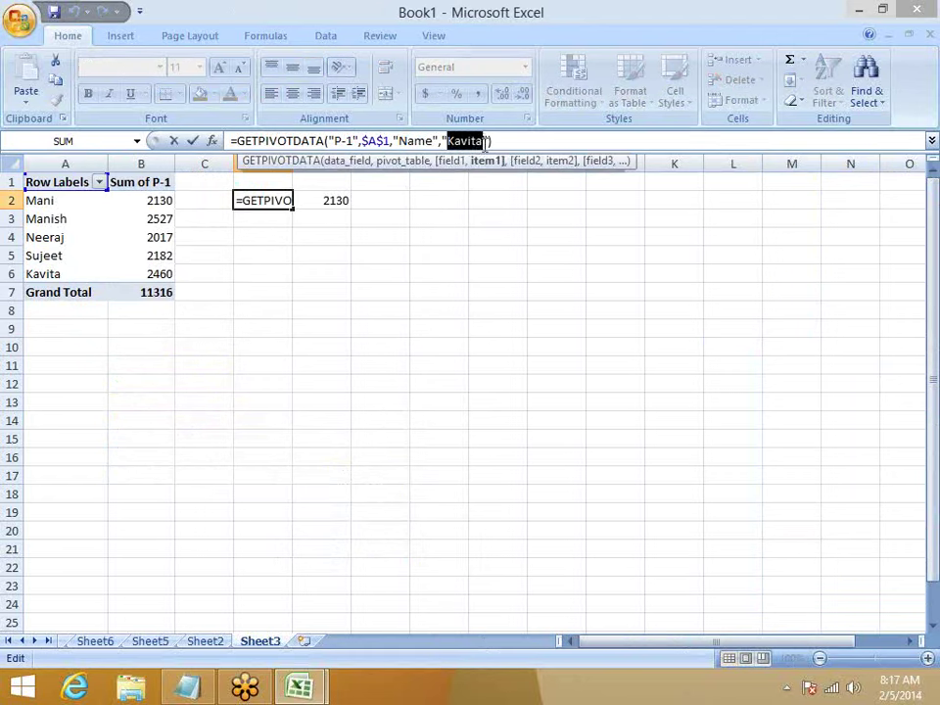
text(Mai)
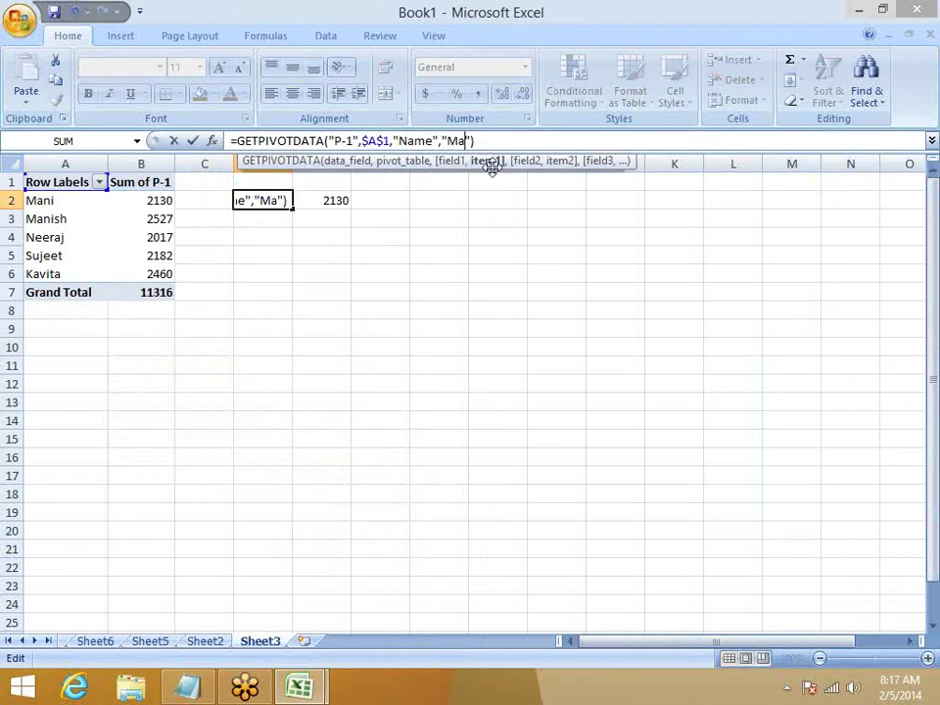
key(BackSpace)
text(nish)
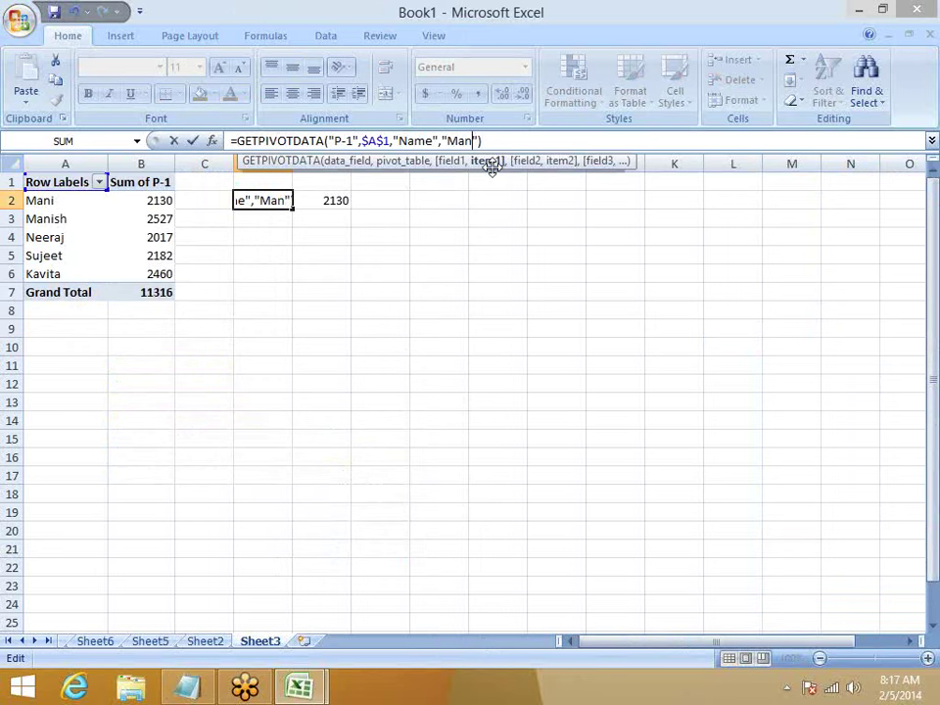
key(Return)
key(Up)
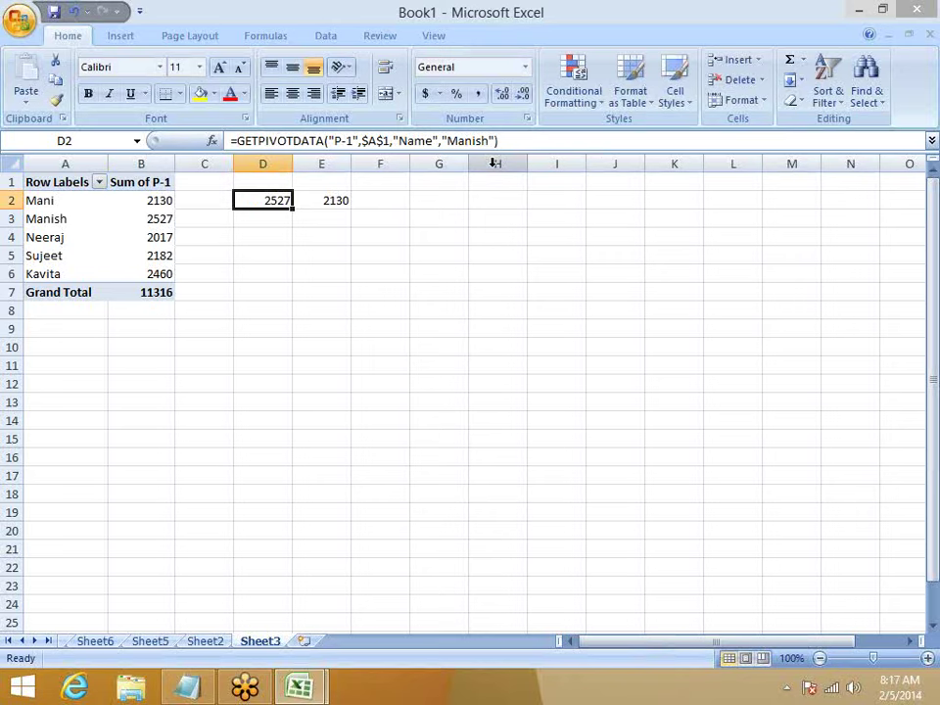
Examine each argument of the GETPIVOTDATA formula in D2 and the pivot table's row labels
double_click(335, 140)
double_click(376, 140)
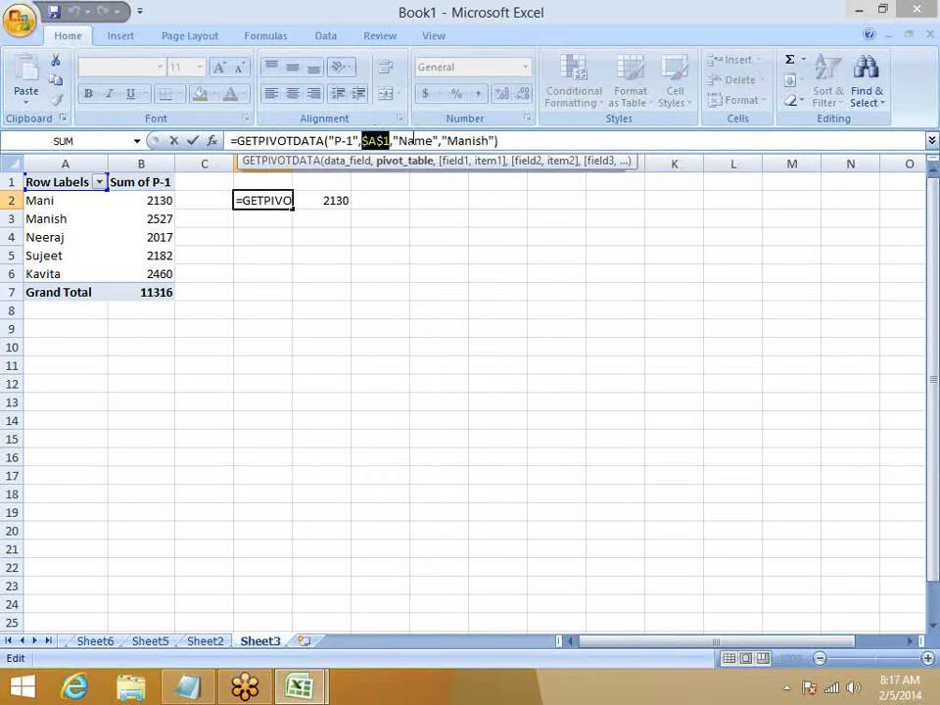
double_click(413, 140)
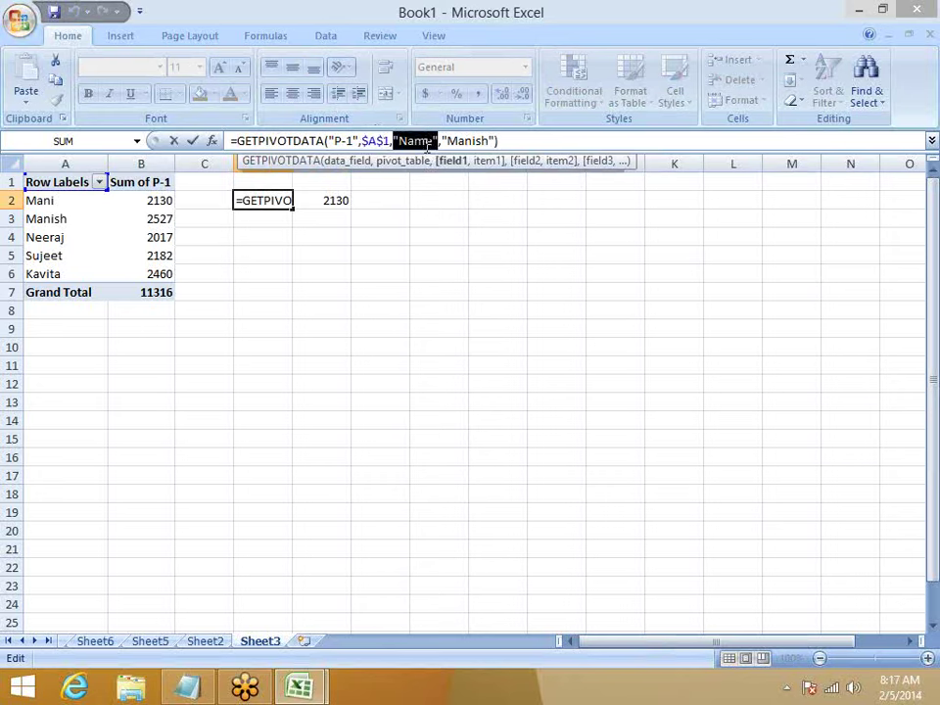
double_click(452, 140)
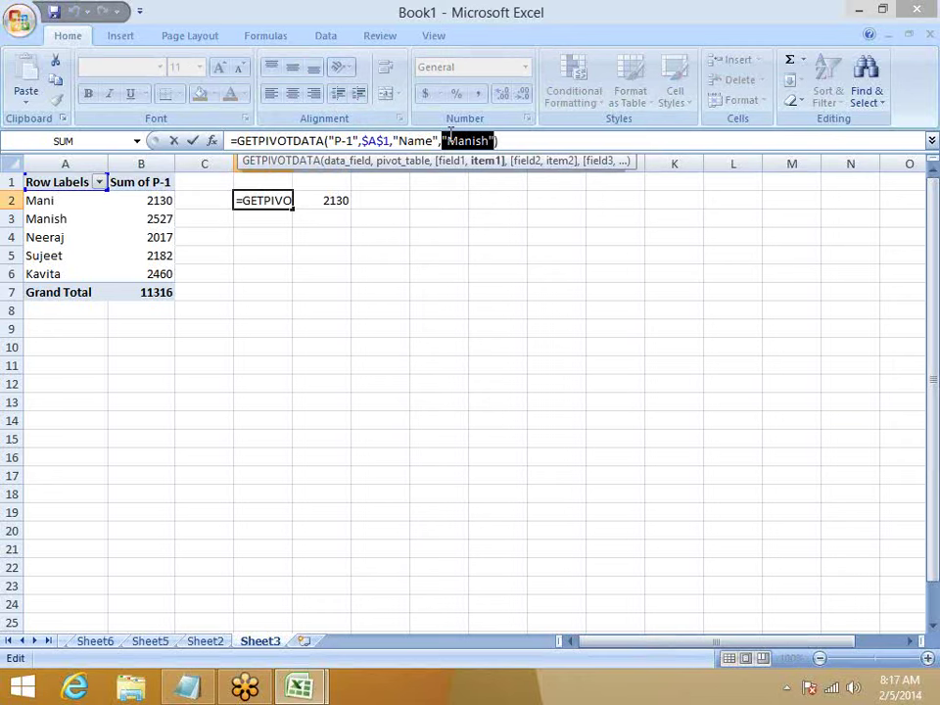
key(ctrl+Return)
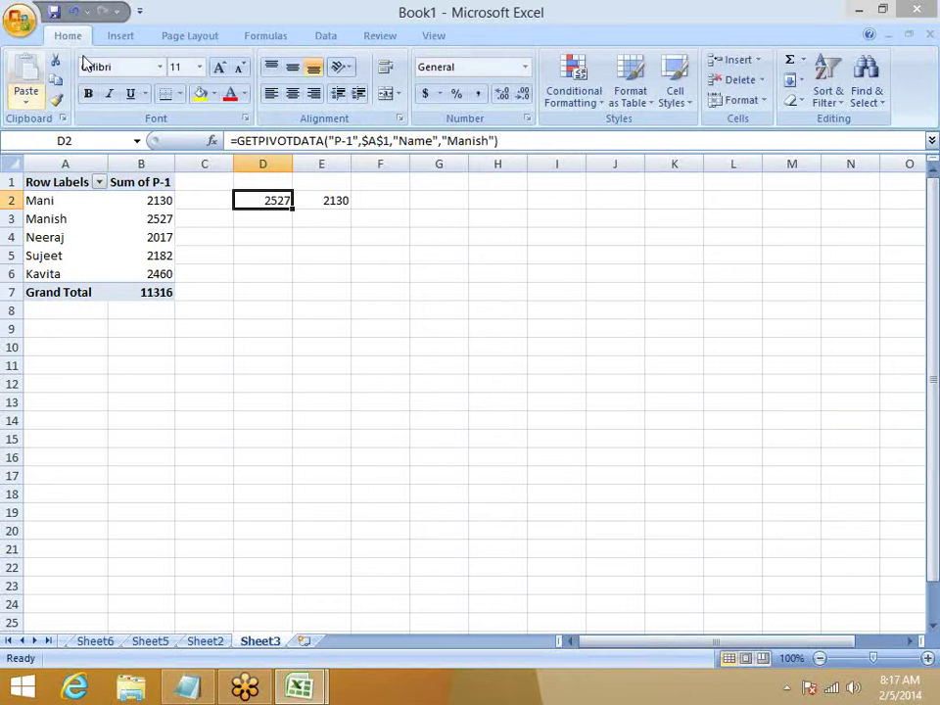
click(68, 174)
click(529, 14)
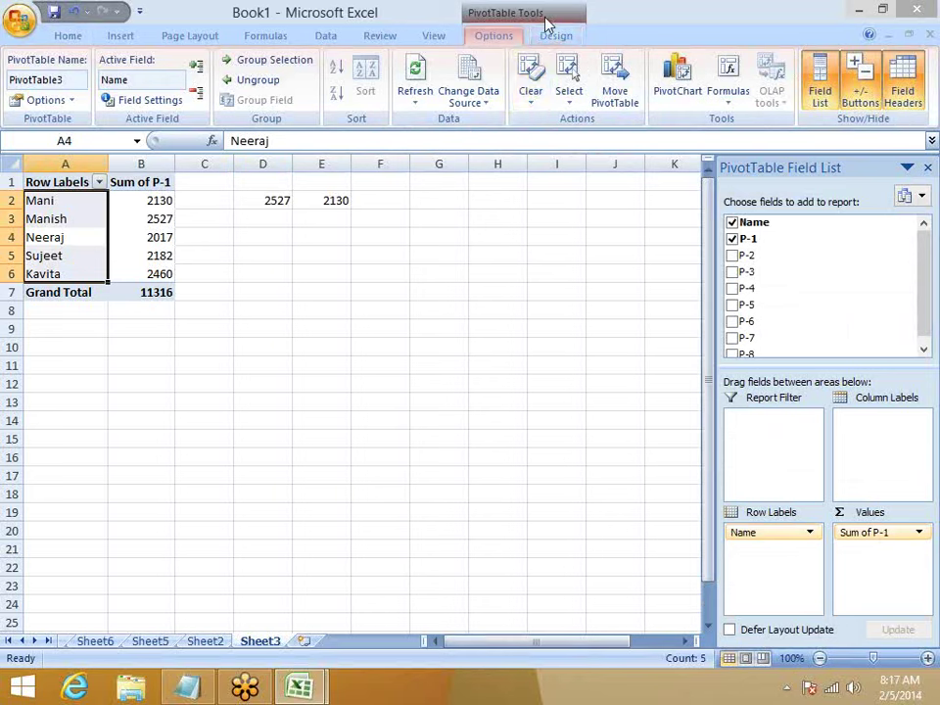
click(270, 200)
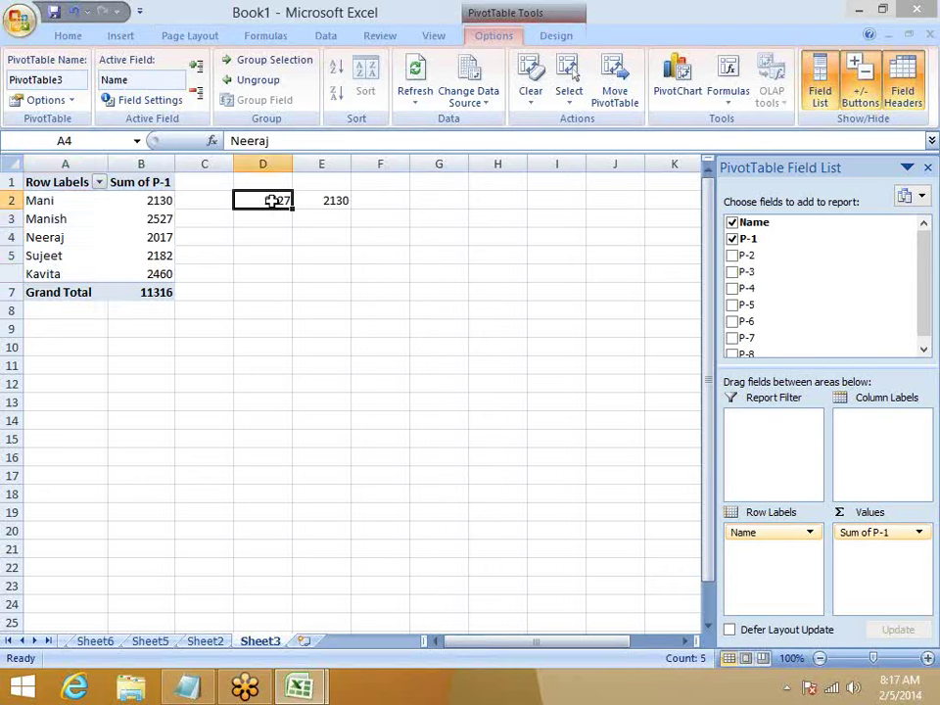
click(475, 140)
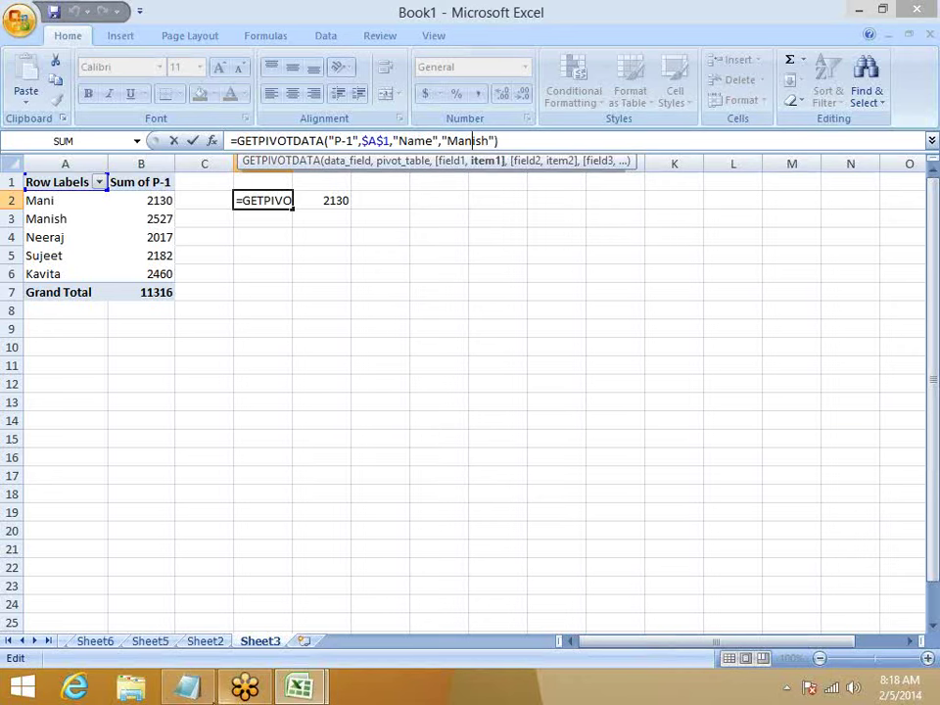
Copy the whole data table on Sheet2 and paste it as values into Sheet1 of the blank workbook Book3
click(159, 644)
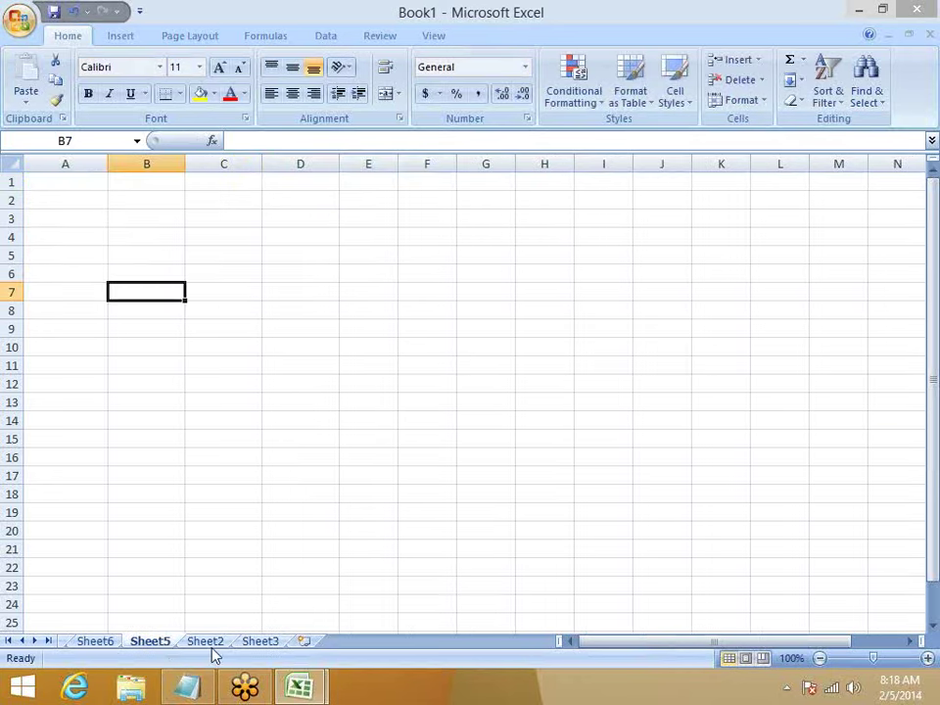
click(206, 643)
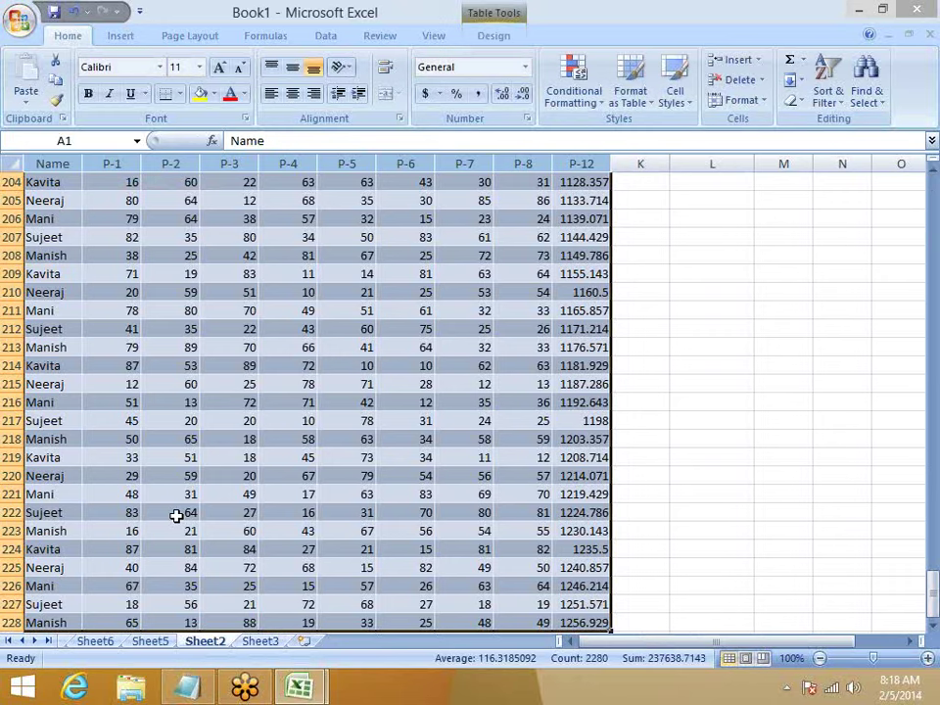
key(ctrl+c)
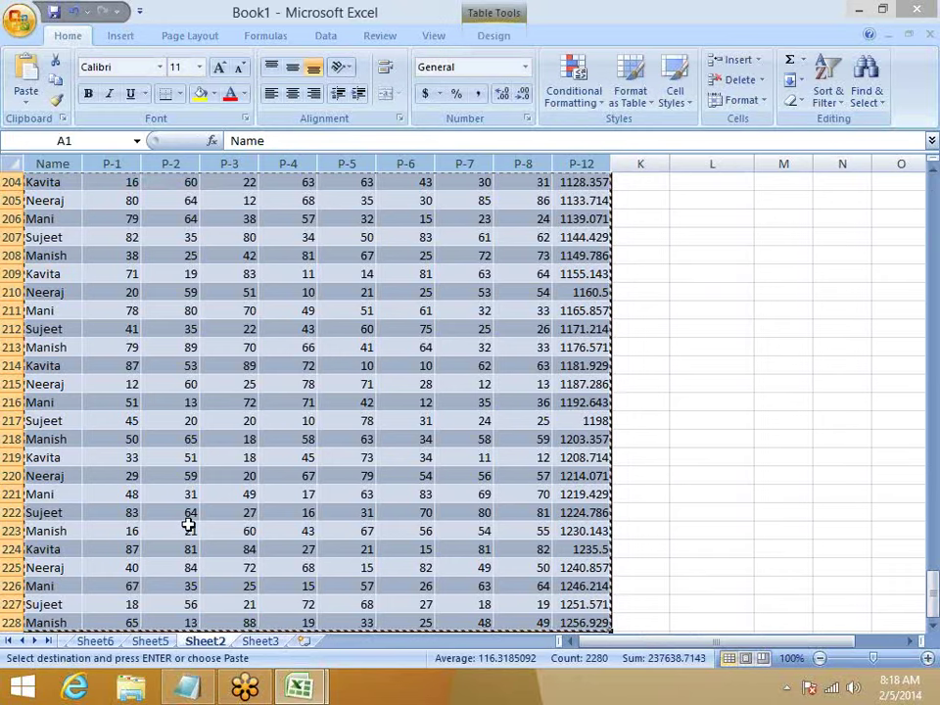
key(ctrl+Tab)
click(27, 98)
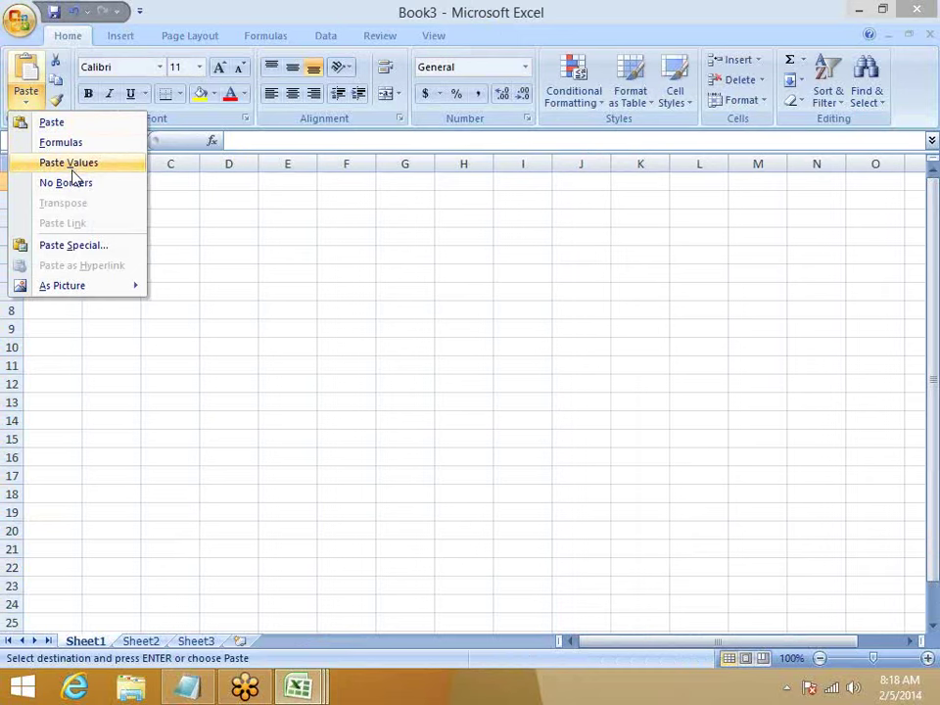
click(67, 163)
Save the workbook with the pasted values to the Desktop as Data
click(20, 21)
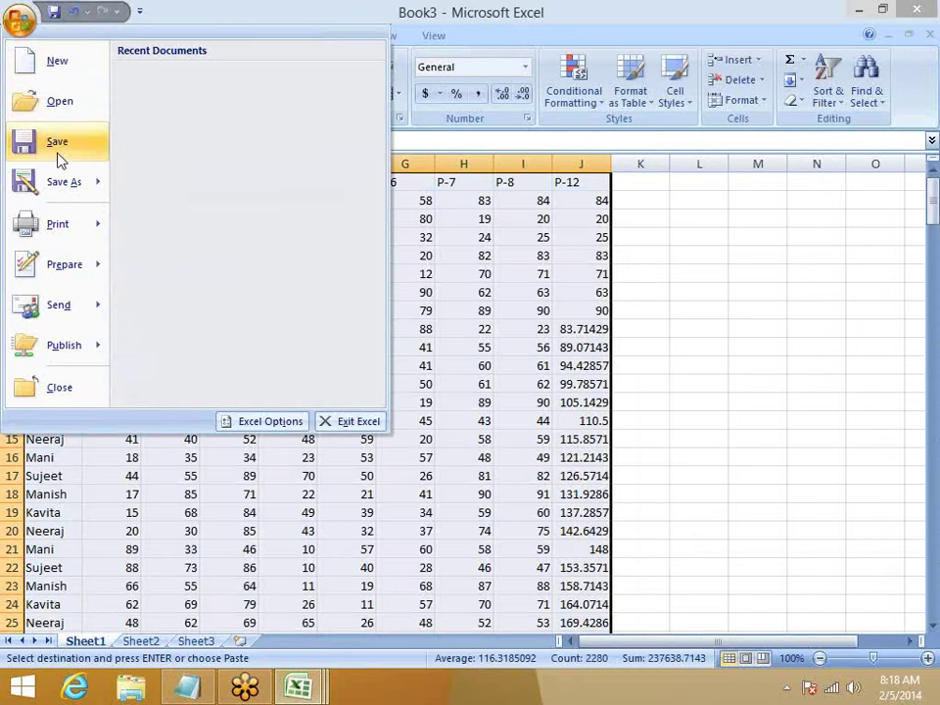
click(57, 184)
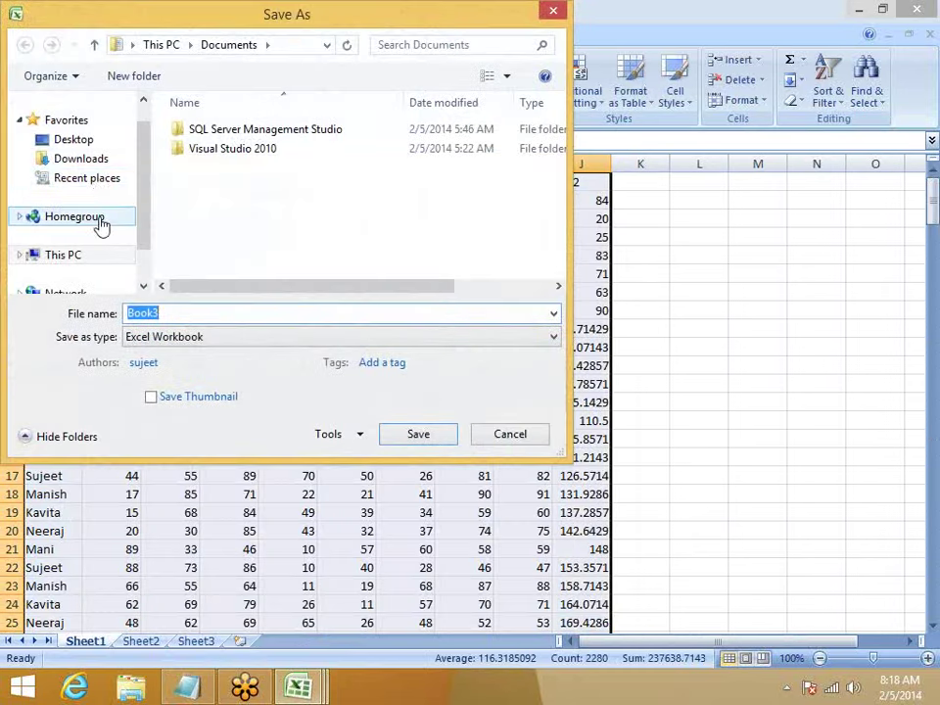
click(73, 142)
double_click(132, 313)
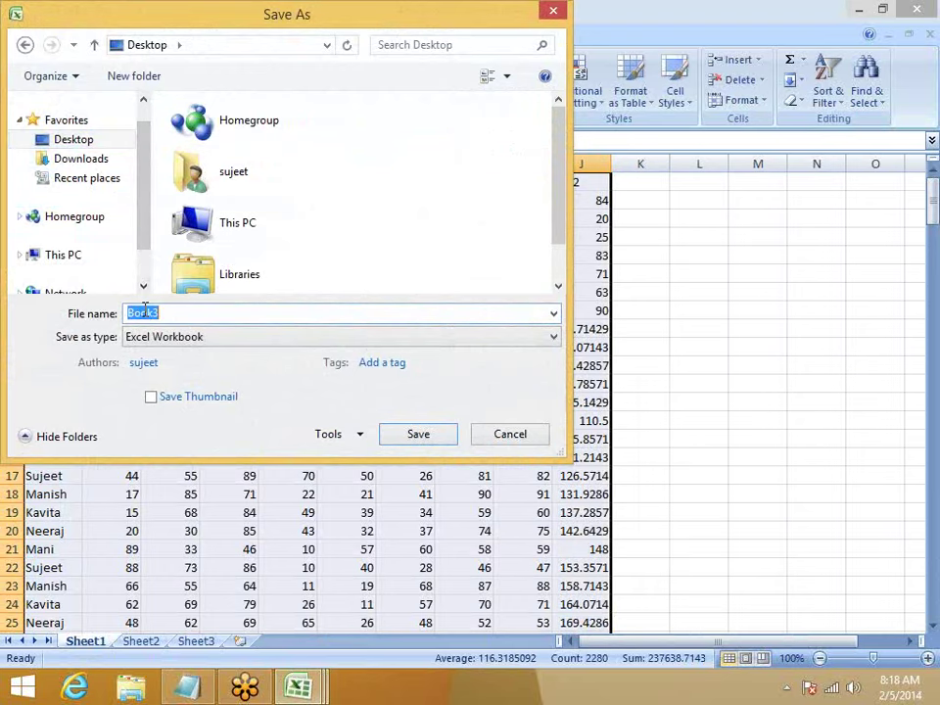
text(Data)
click(420, 435)
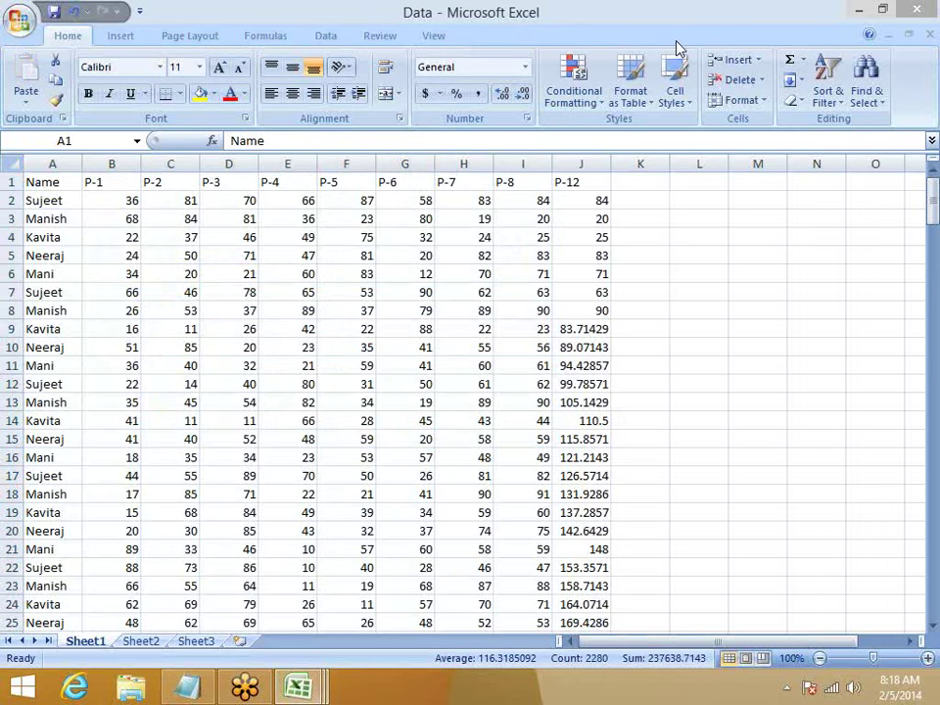
Close the Data, Book1 and Book2 workbooks, discarding the changes in Book1 and Book2
click(918, 10)
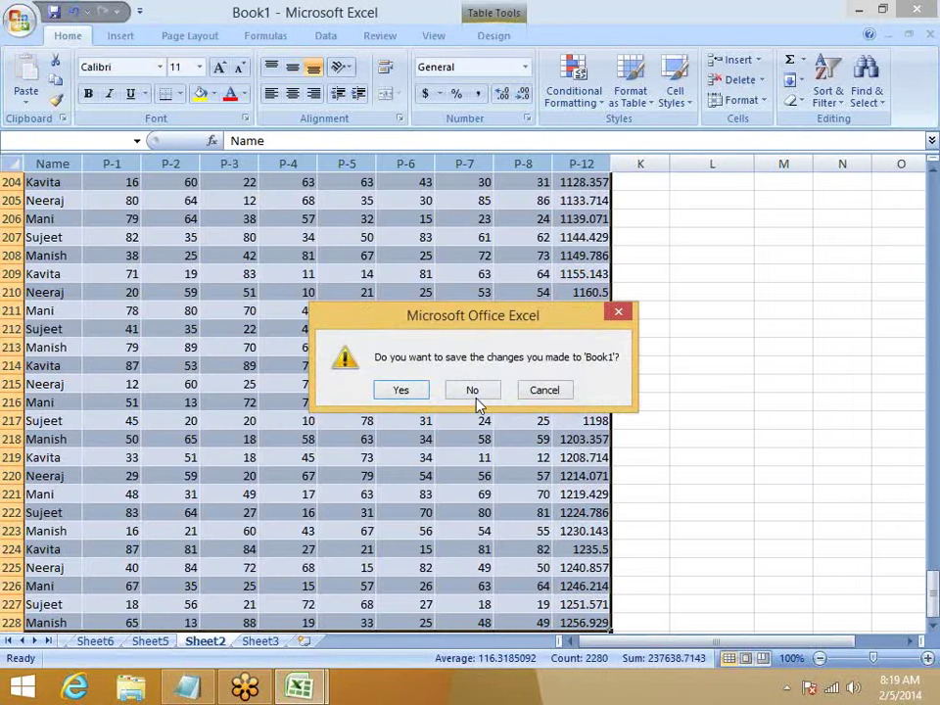
click(474, 392)
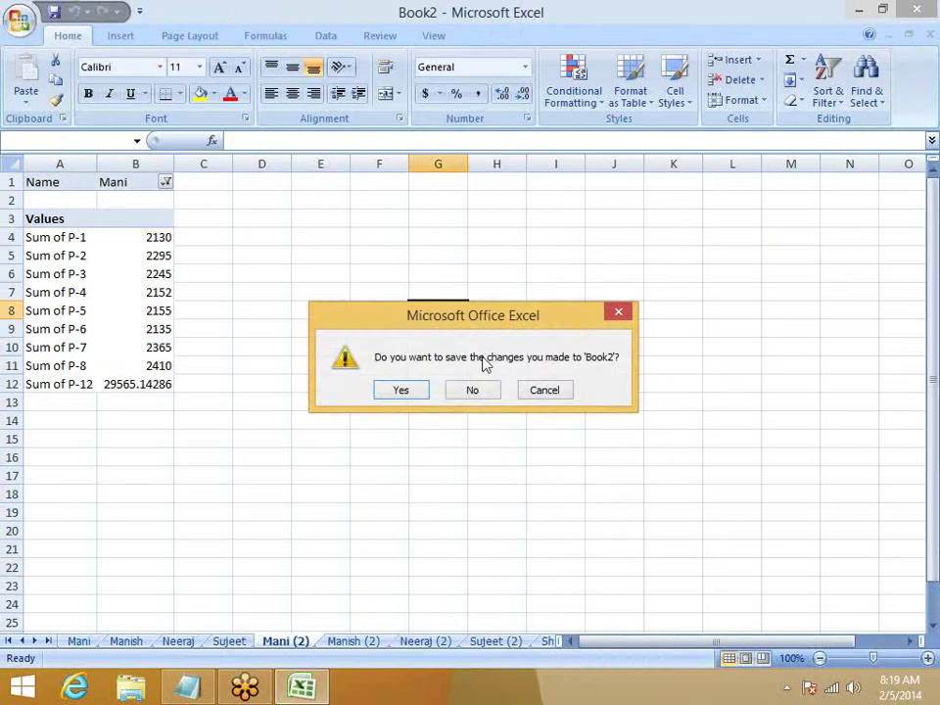
click(476, 390)
Create a new workbook and set up a PivotTable at Sheet1 cell F8 with an external data source
key(ctrl+n)
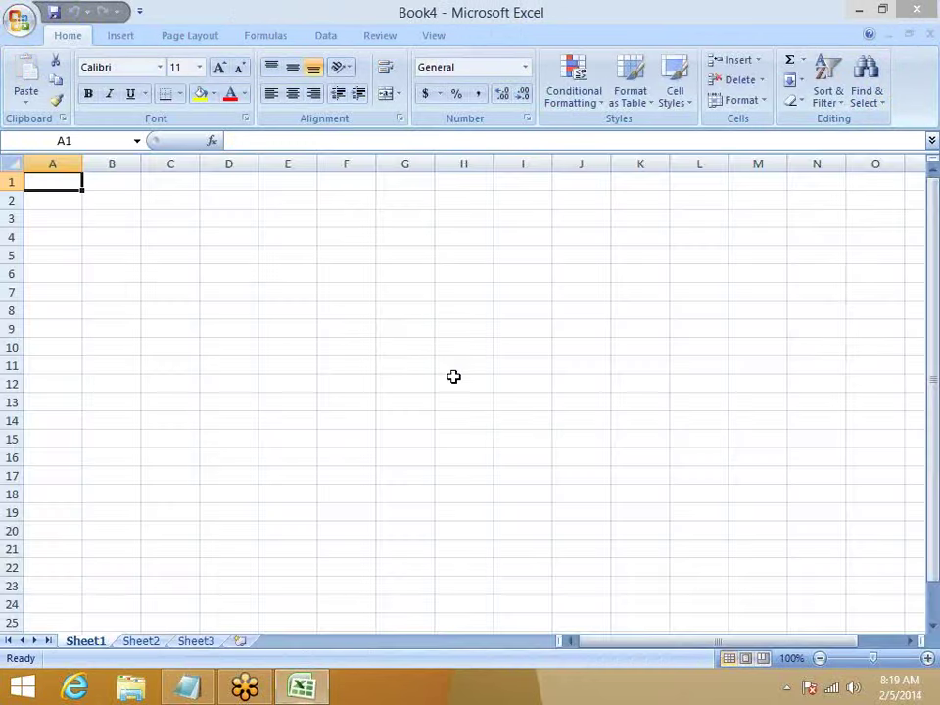
click(346, 310)
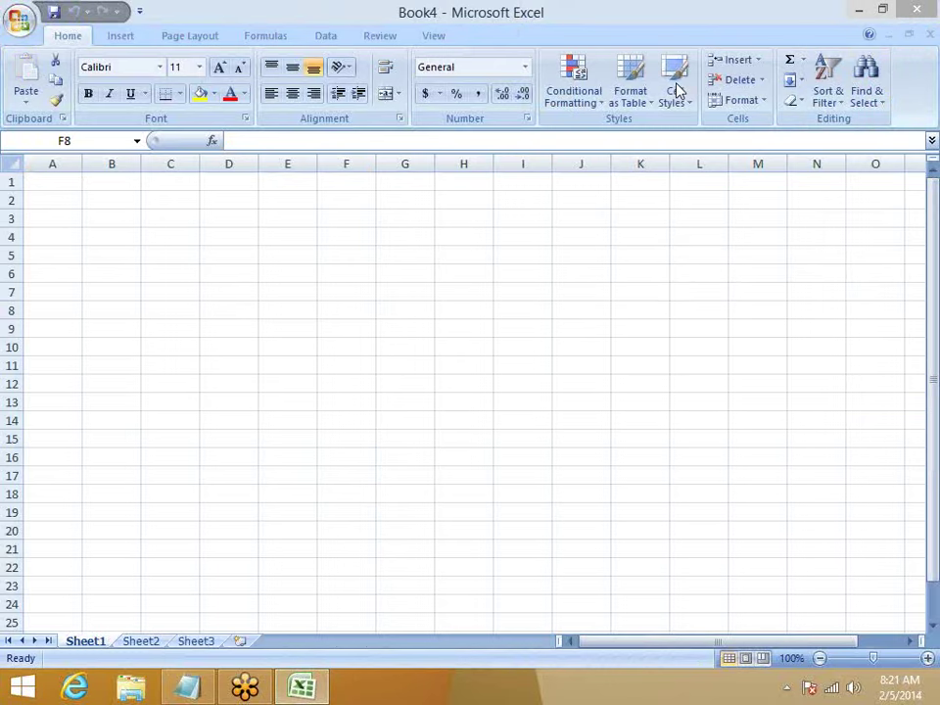
click(117, 35)
click(32, 98)
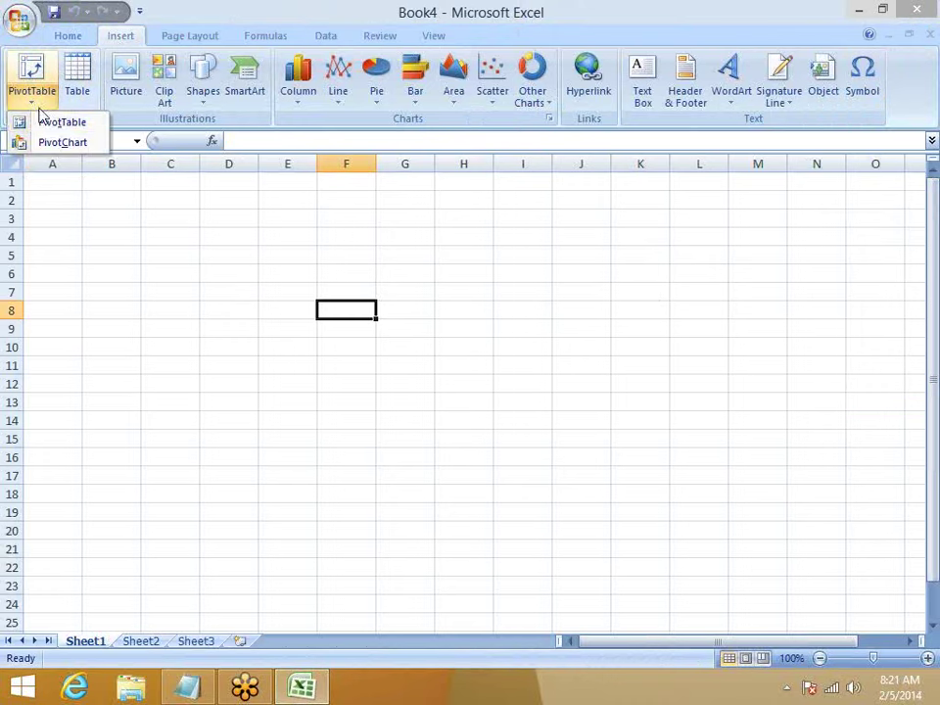
click(51, 122)
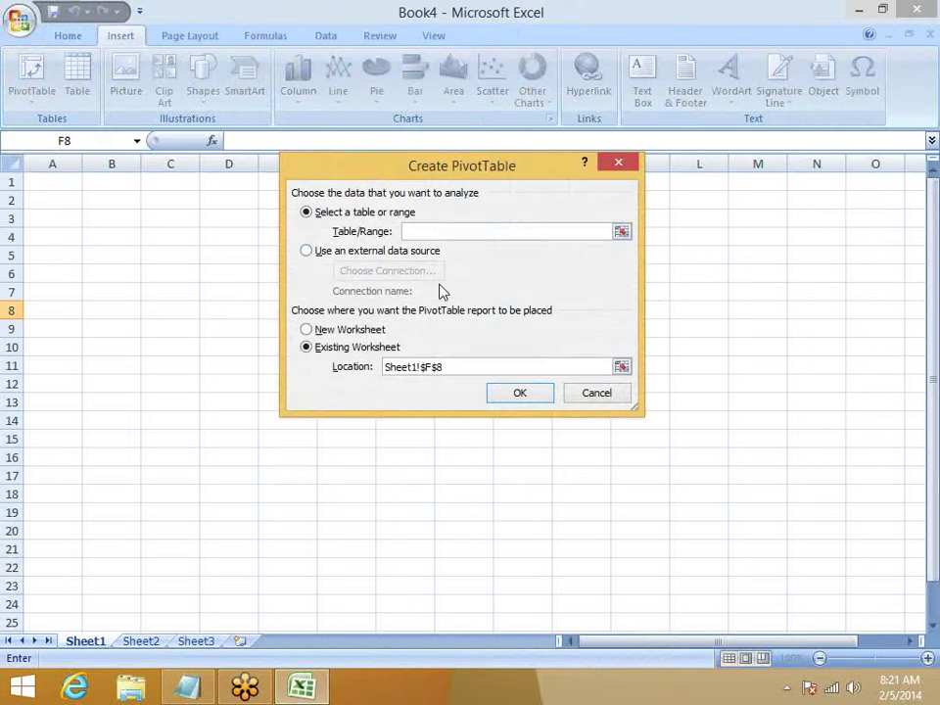
click(324, 258)
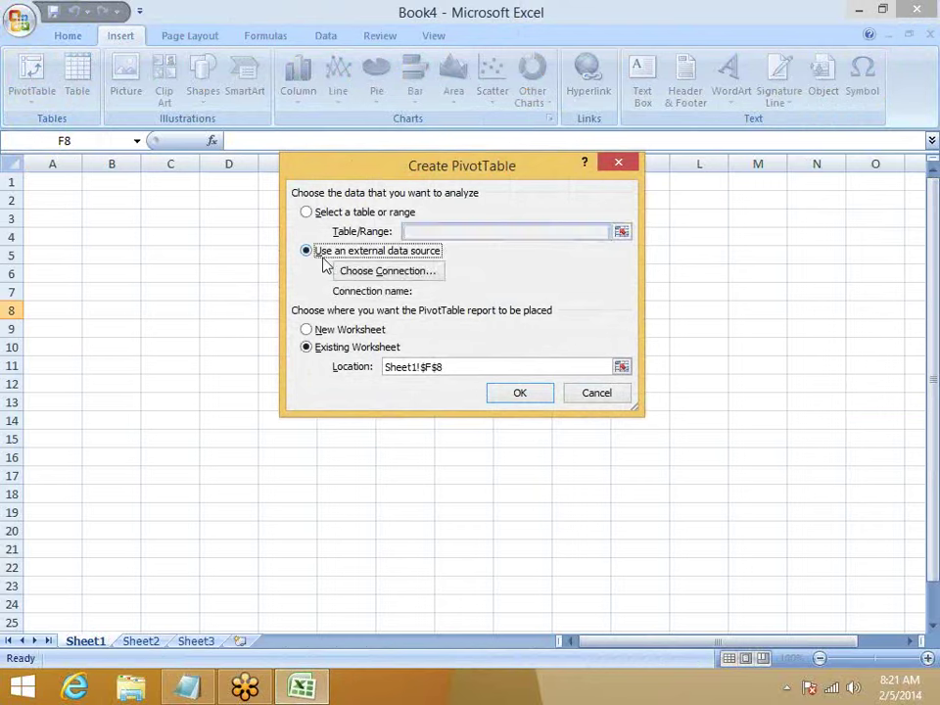
Connect the PivotTable to table Sheet1$ of the Data workbook on the Desktop and create it
click(362, 272)
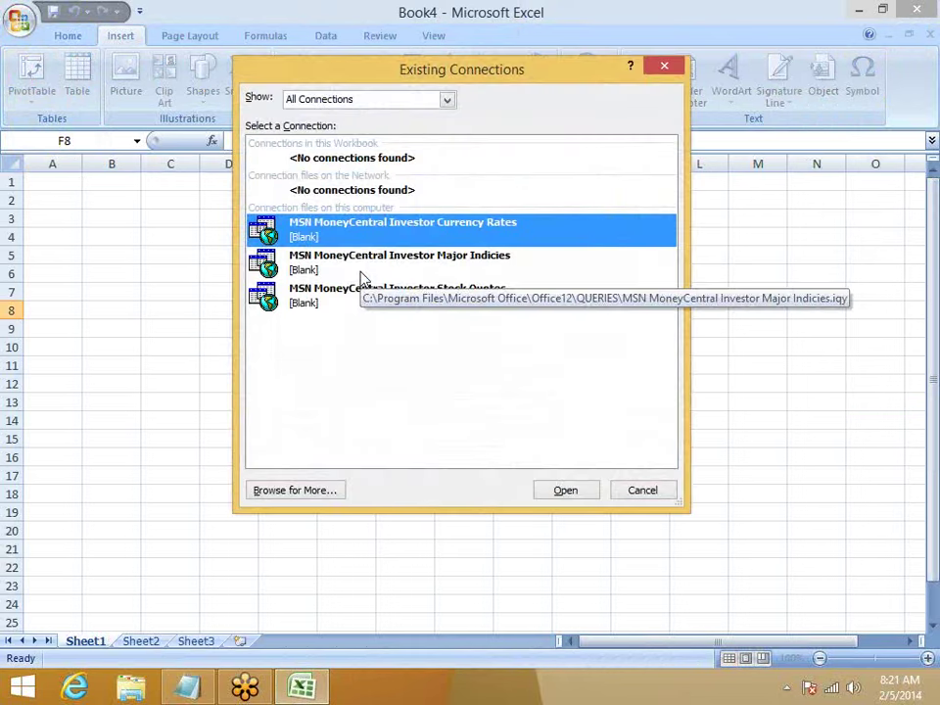
click(306, 496)
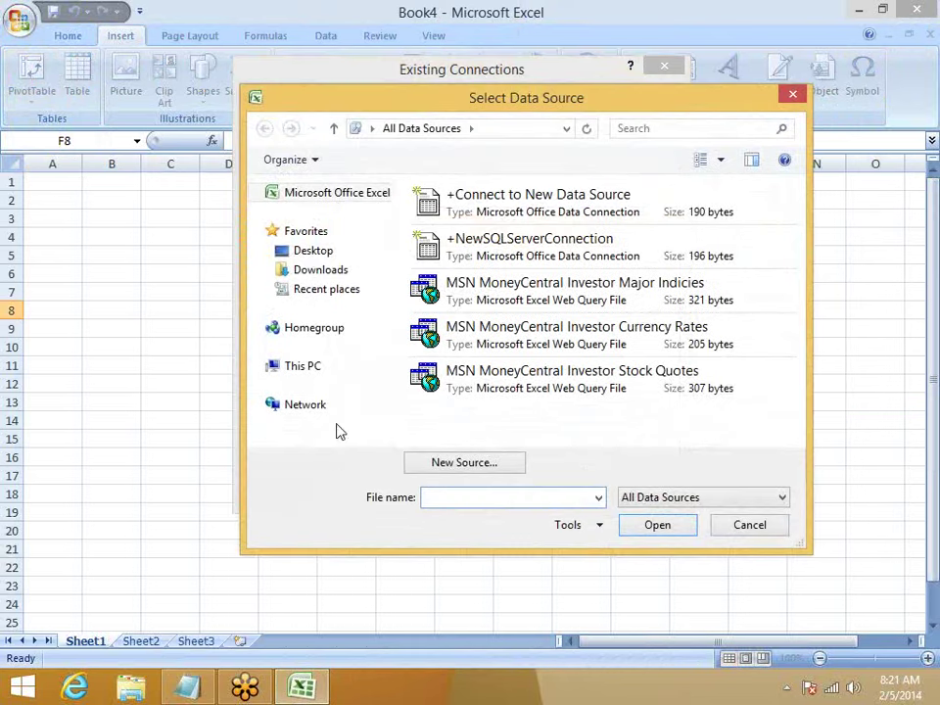
click(323, 256)
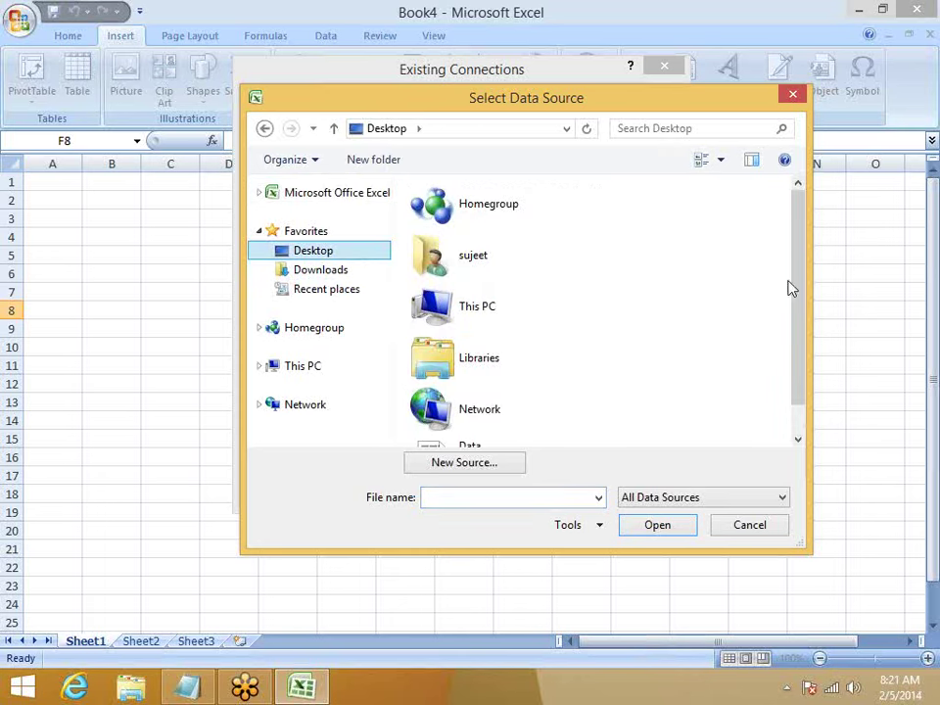
drag(797, 332, 797, 388)
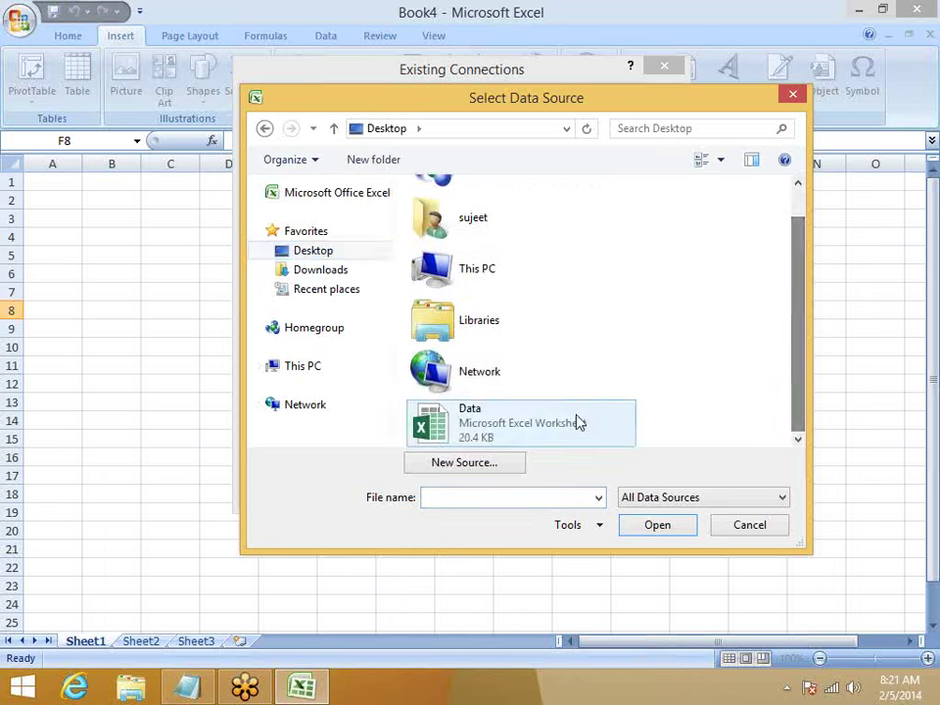
click(512, 436)
click(672, 529)
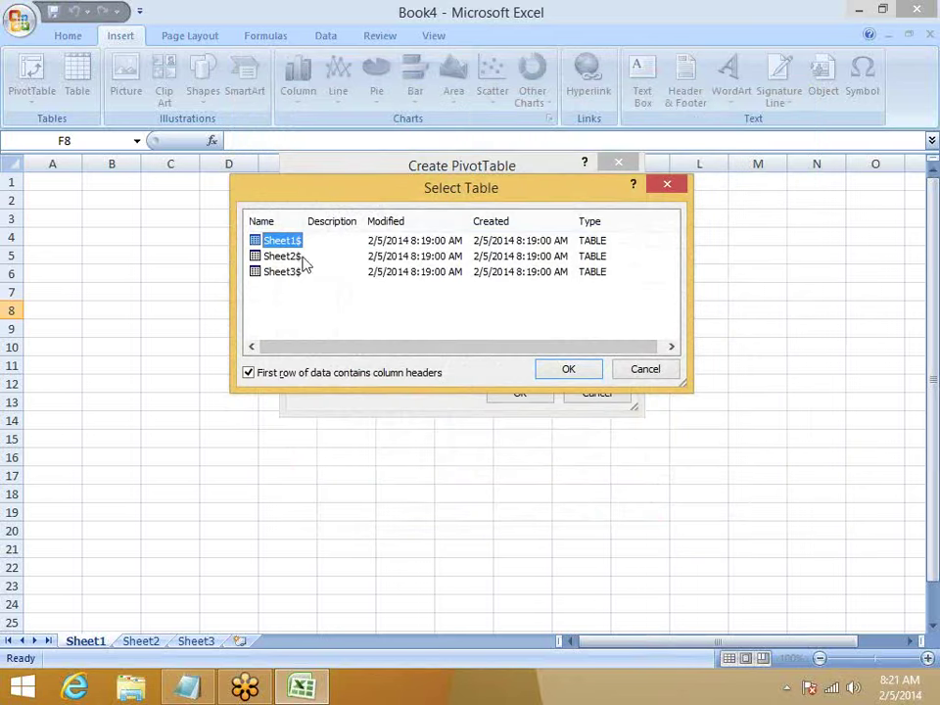
click(586, 372)
click(542, 390)
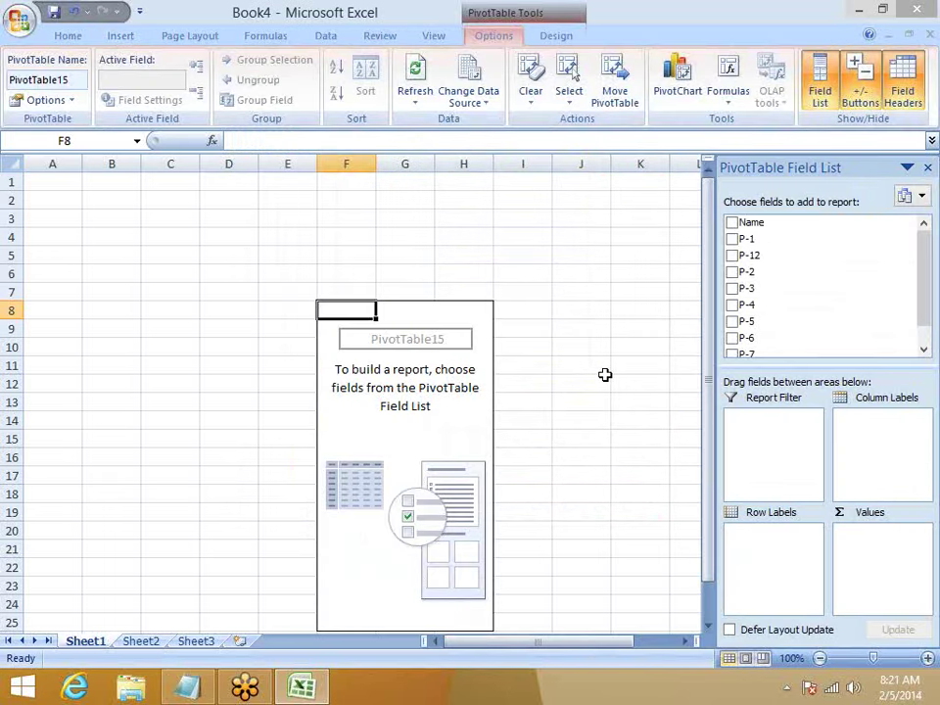
Try to move the empty pivot table from F8 to cell A1 by its first cell
drag(336, 317, 46, 191)
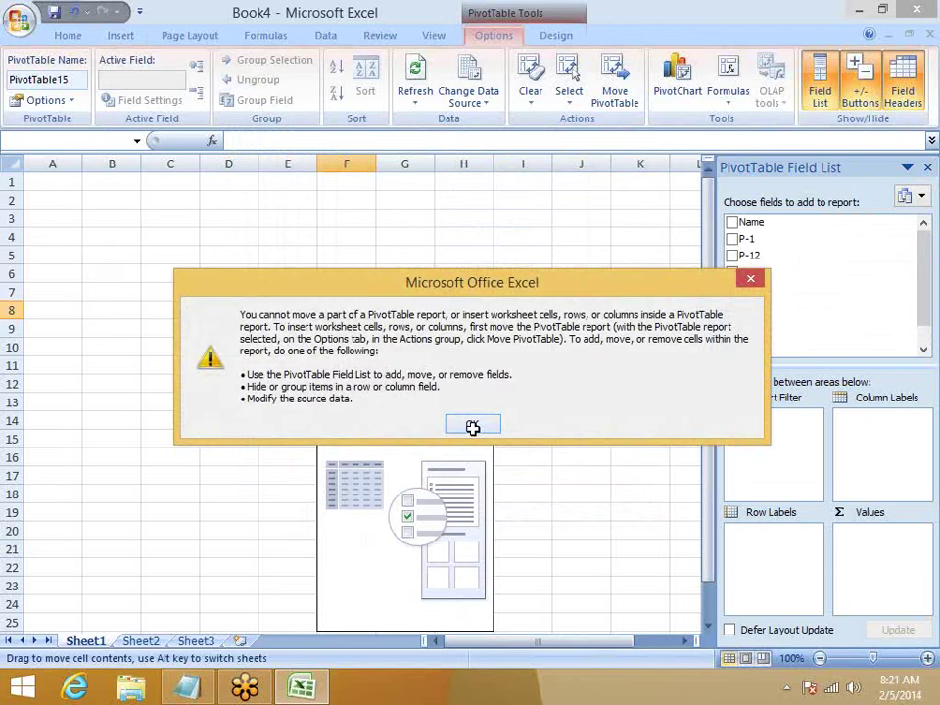
click(472, 427)
click(577, 457)
click(479, 424)
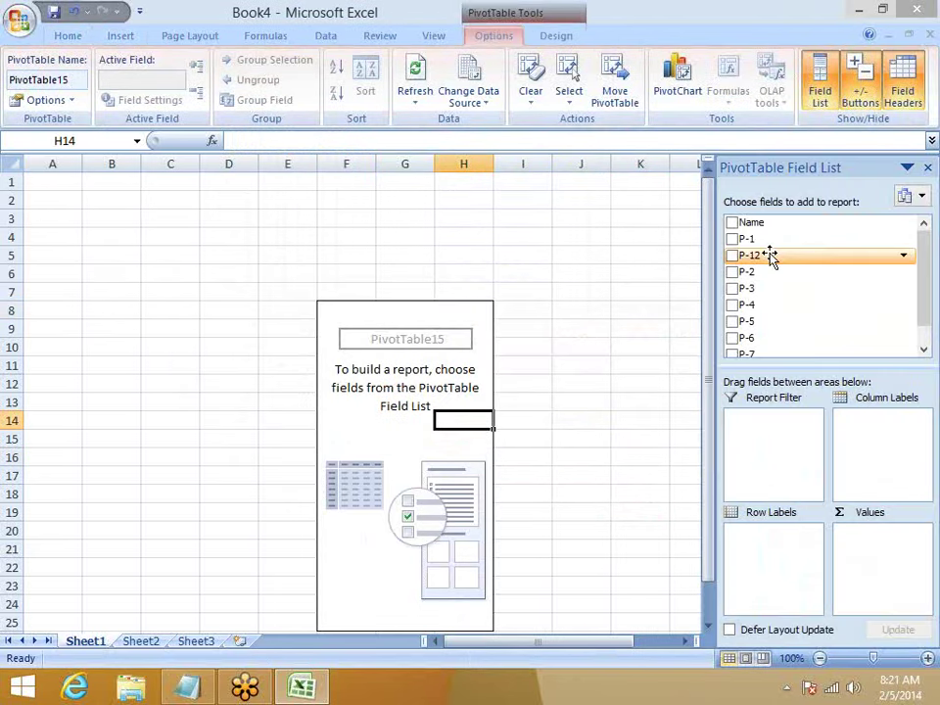
Add the Name field to the pivot table's row labels and sum P-1 as its values
drag(754, 222, 778, 540)
drag(760, 251, 881, 539)
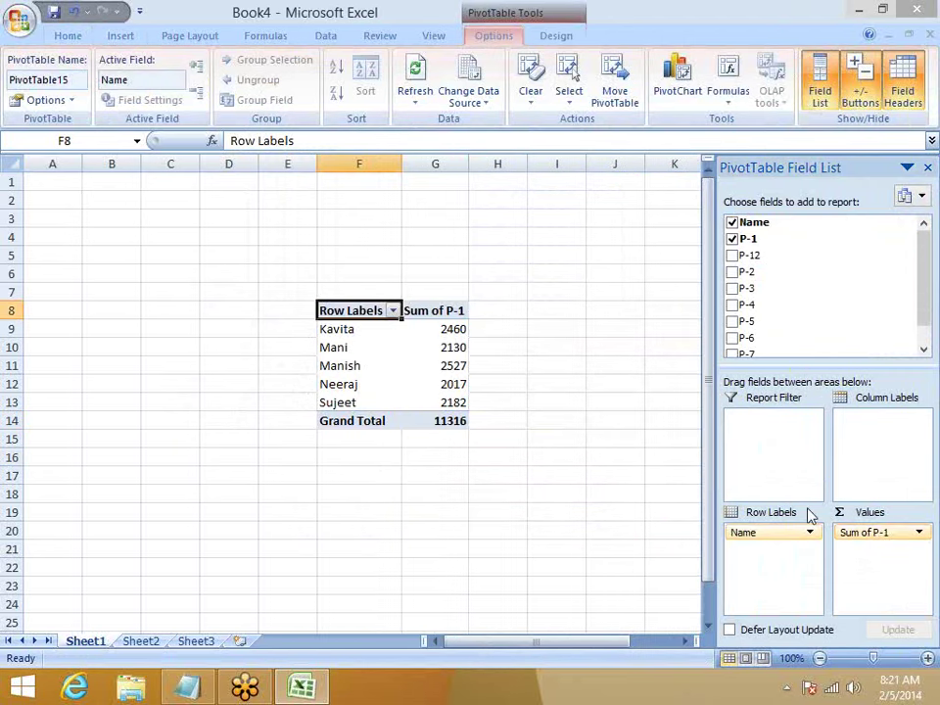
Find Microsoft Office Access 2007 among the installed apps and launch it
key(super)
scroll(675, 505, down, 3)
scroll(126, 622, up, 3)
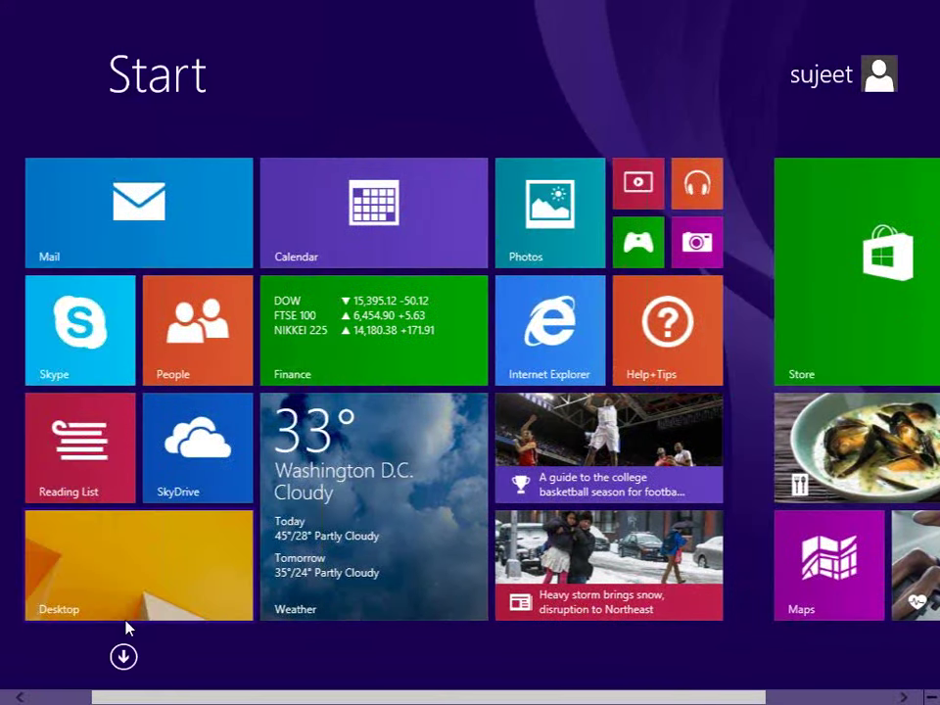
click(123, 657)
scroll(446, 647, down, 5)
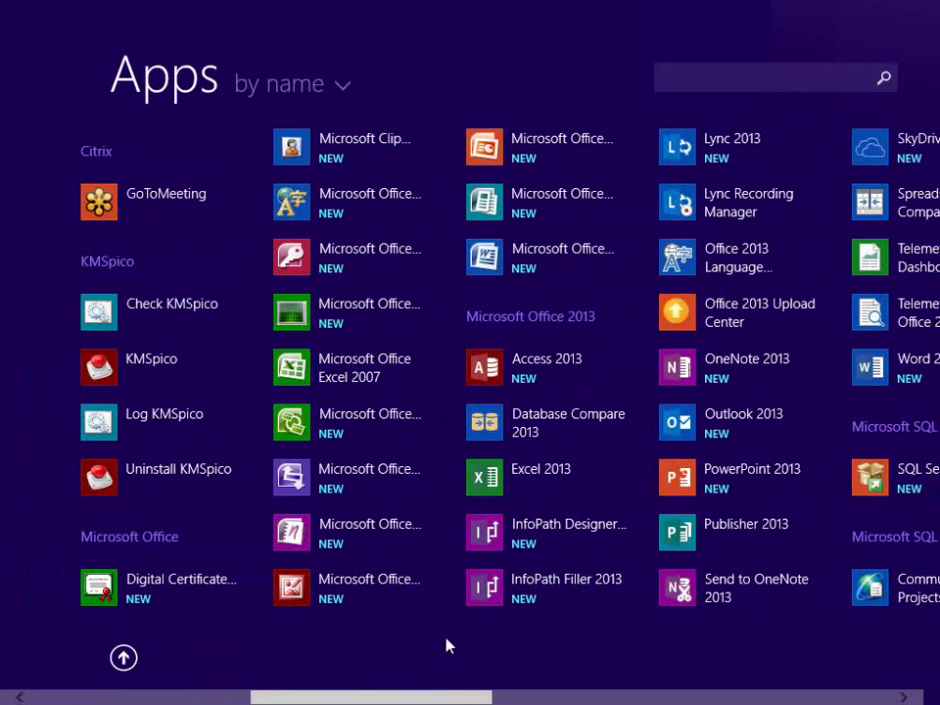
scroll(445, 646, down, 3)
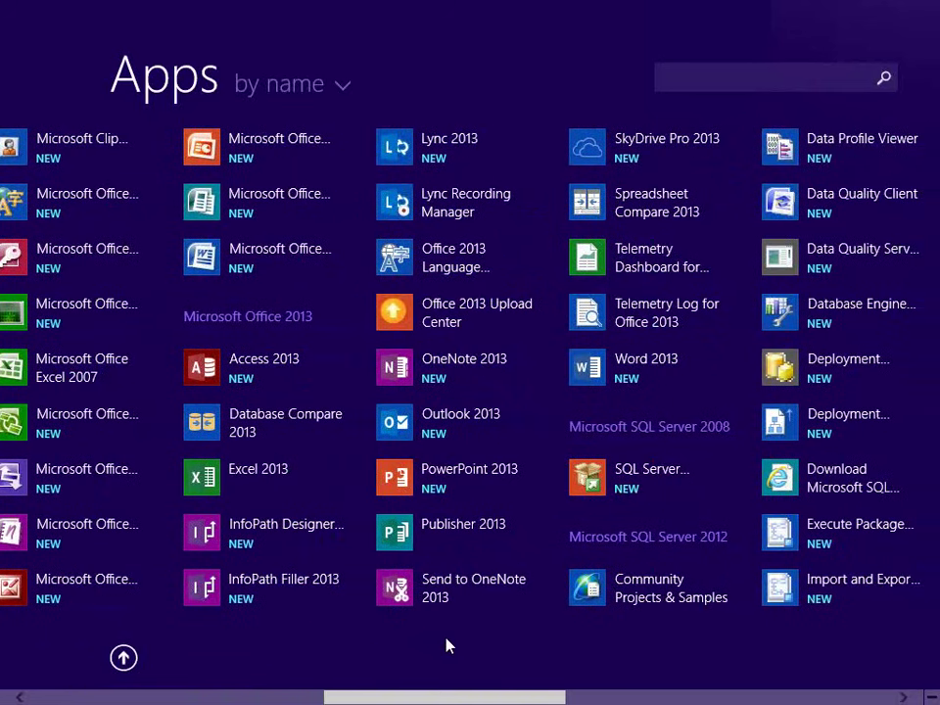
scroll(446, 646, up, 2)
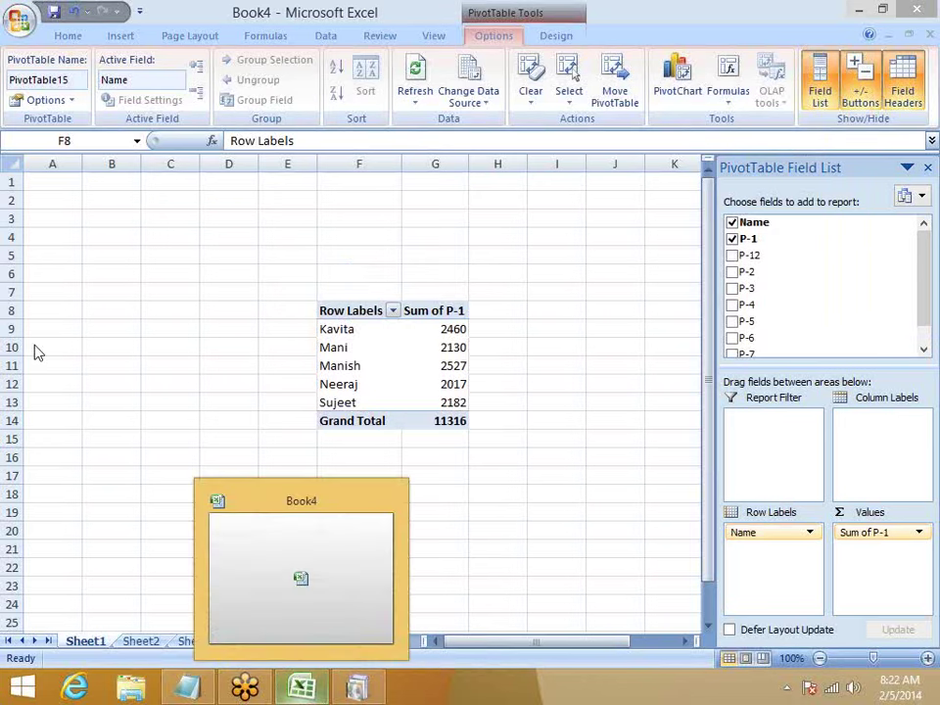
Close the Book4 workbook with the pivot table without saving it
click(541, 360)
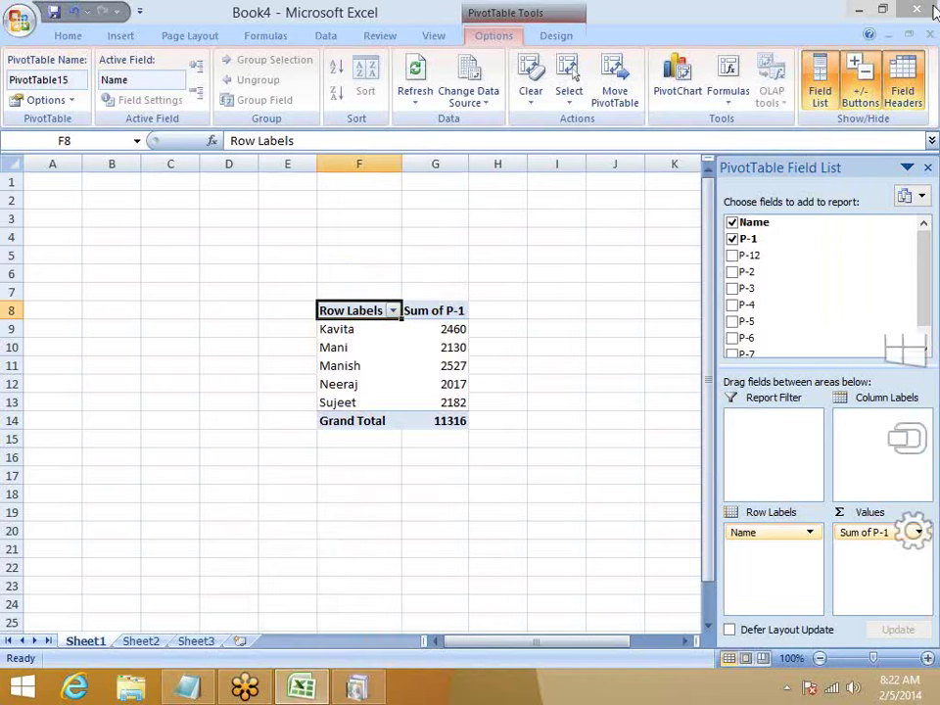
click(930, 9)
click(489, 396)
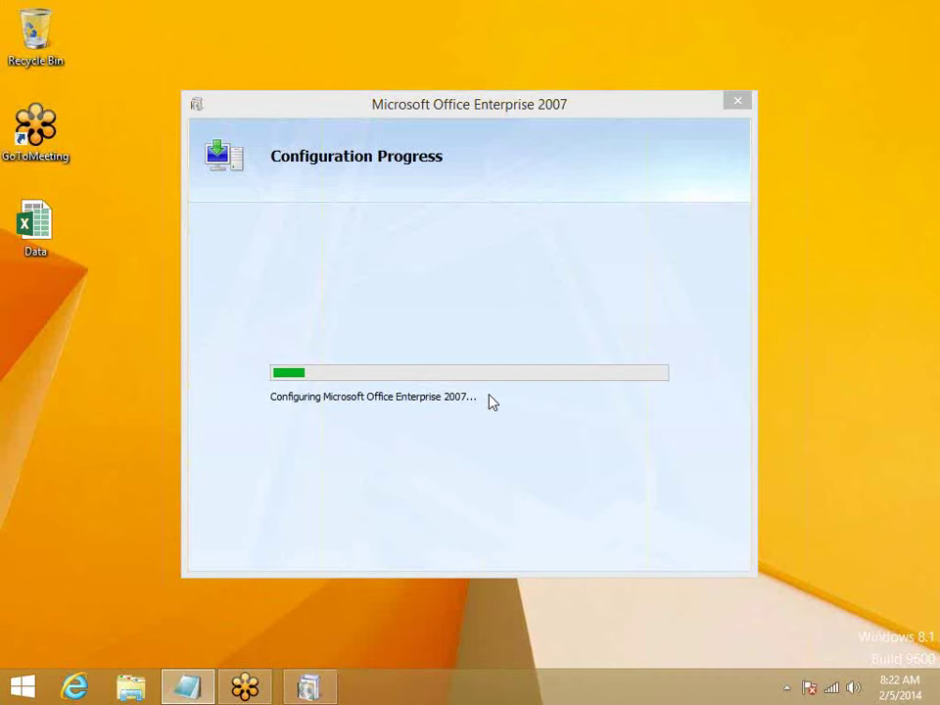
Open the Data workbook from the Desktop in Excel 2013 and accept the Office license agreement
right_click(43, 239)
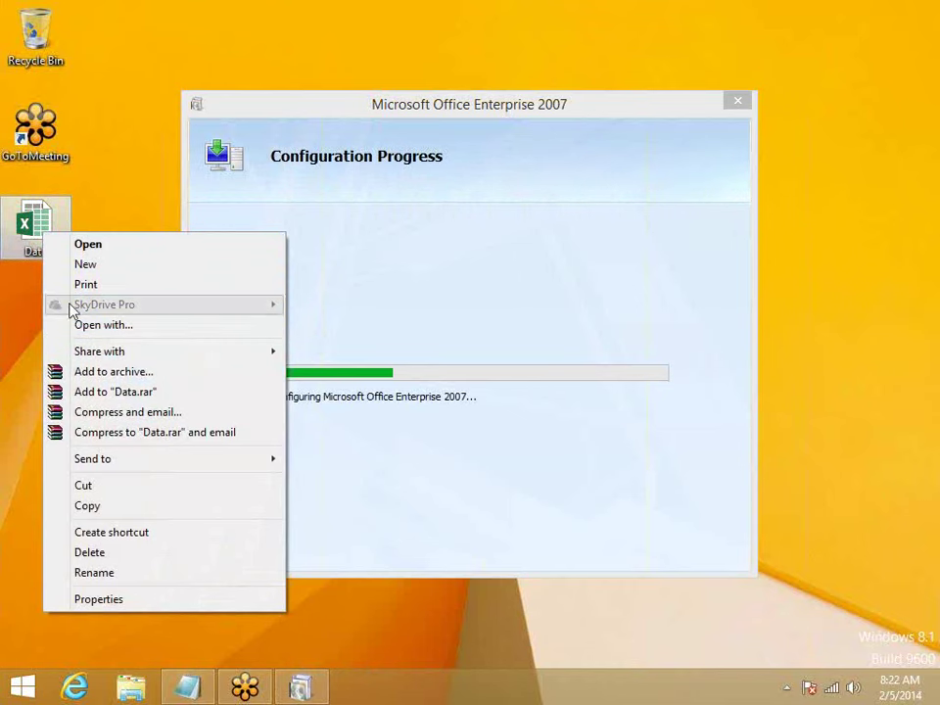
click(30, 233)
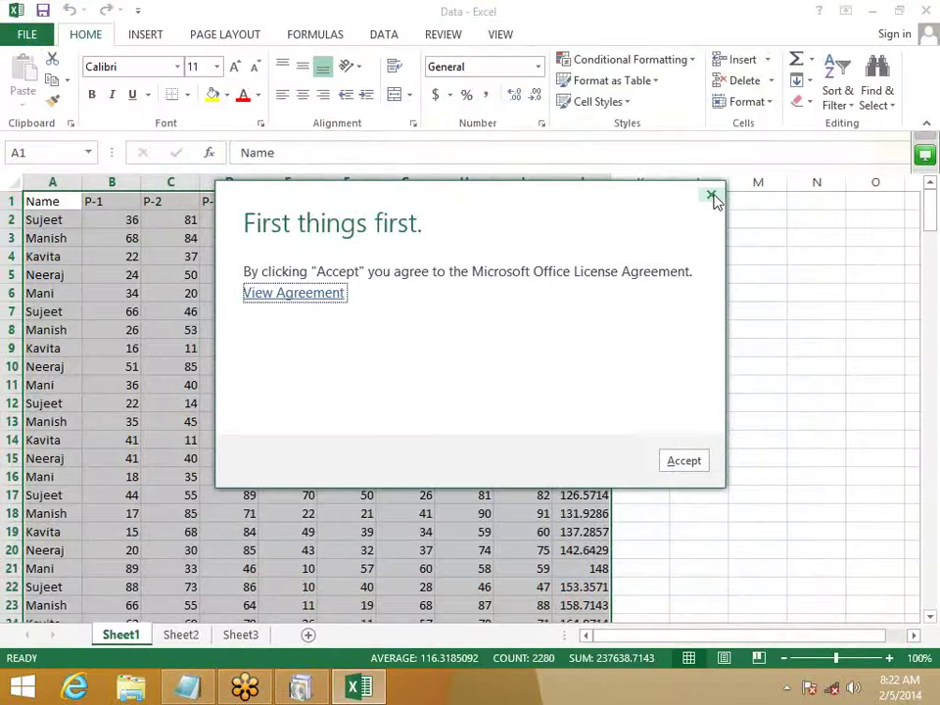
click(678, 459)
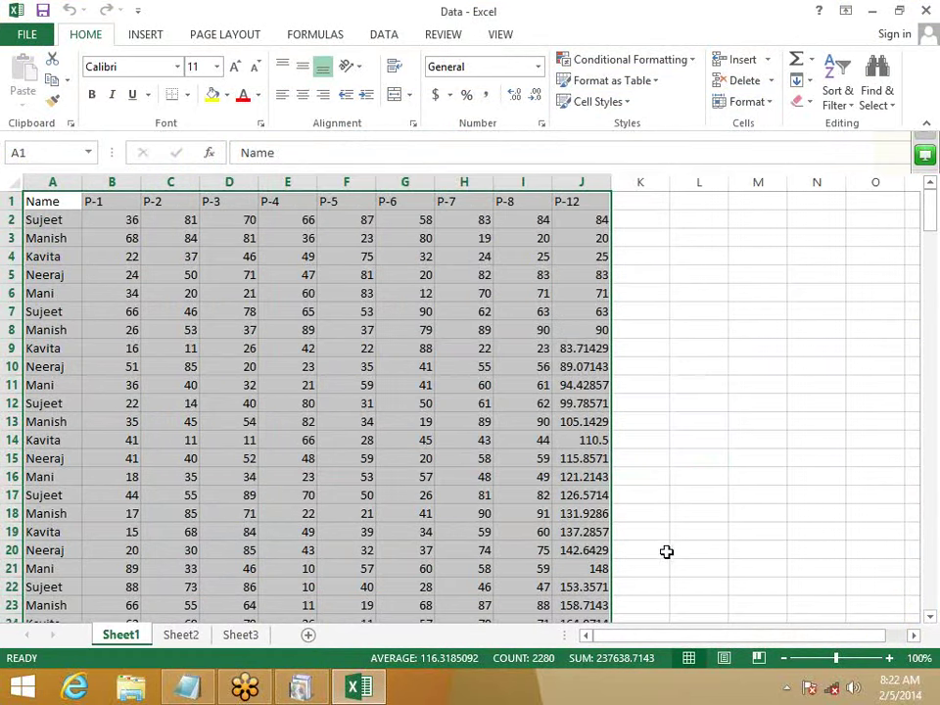
Select the entire data range A1:J228 on Sheet1 of the Data workbook and copy it
click(385, 385)
scroll(267, 415, down, 1)
scroll(268, 415, up, 1)
click(88, 282)
key(ctrl+Up)
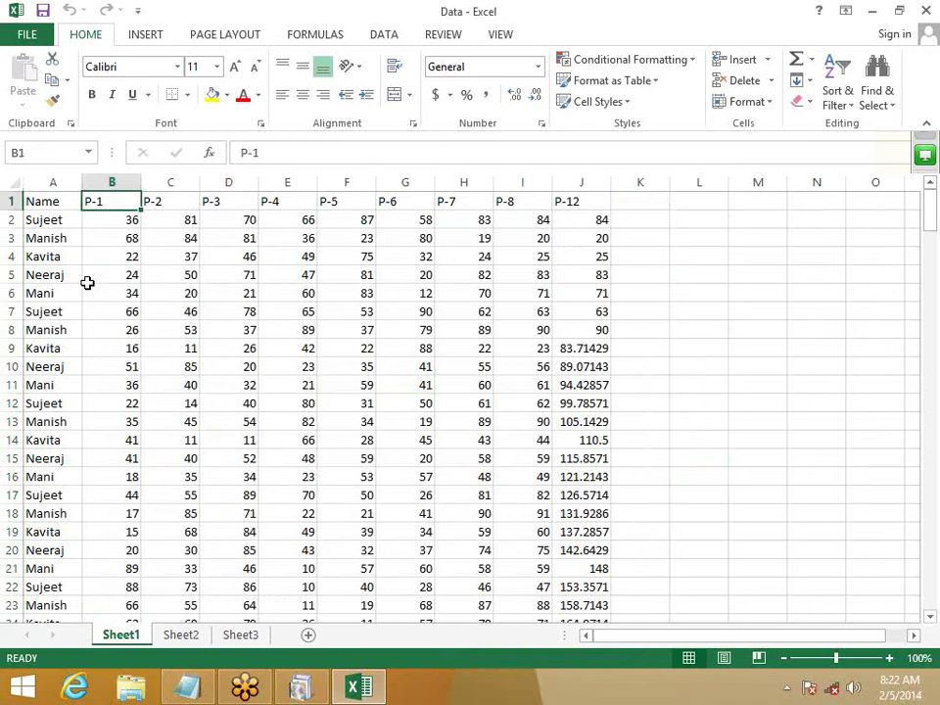
key(ctrl+Left)
key(ctrl+shift+Right)
key(ctrl+shift+Down)
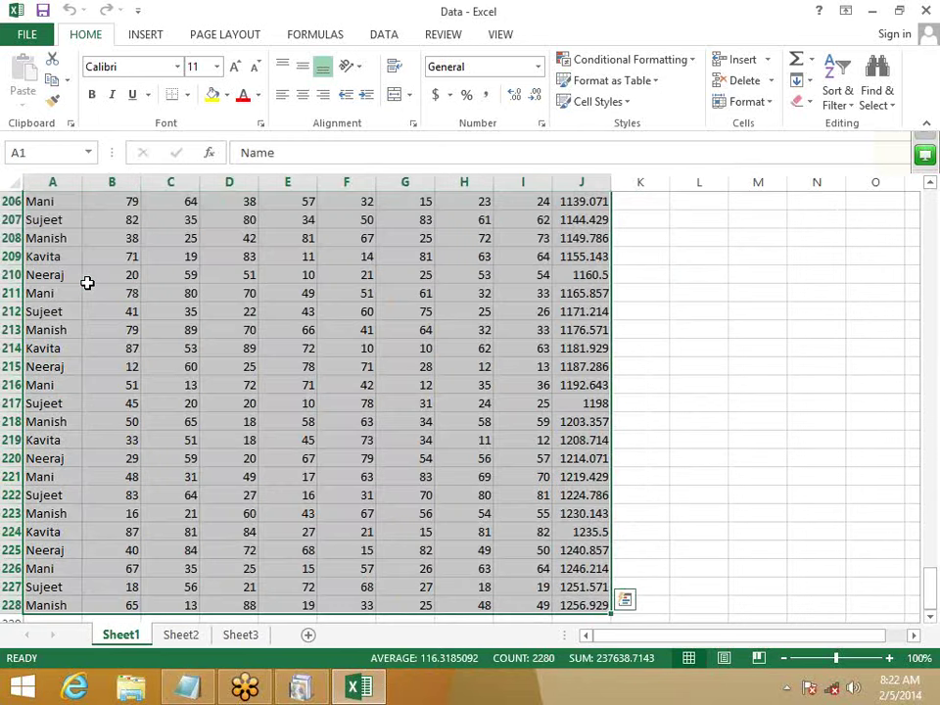
key(ctrl+c)
Switch to Microsoft Access and create a blank database with the default file name
key(alt+Tab)
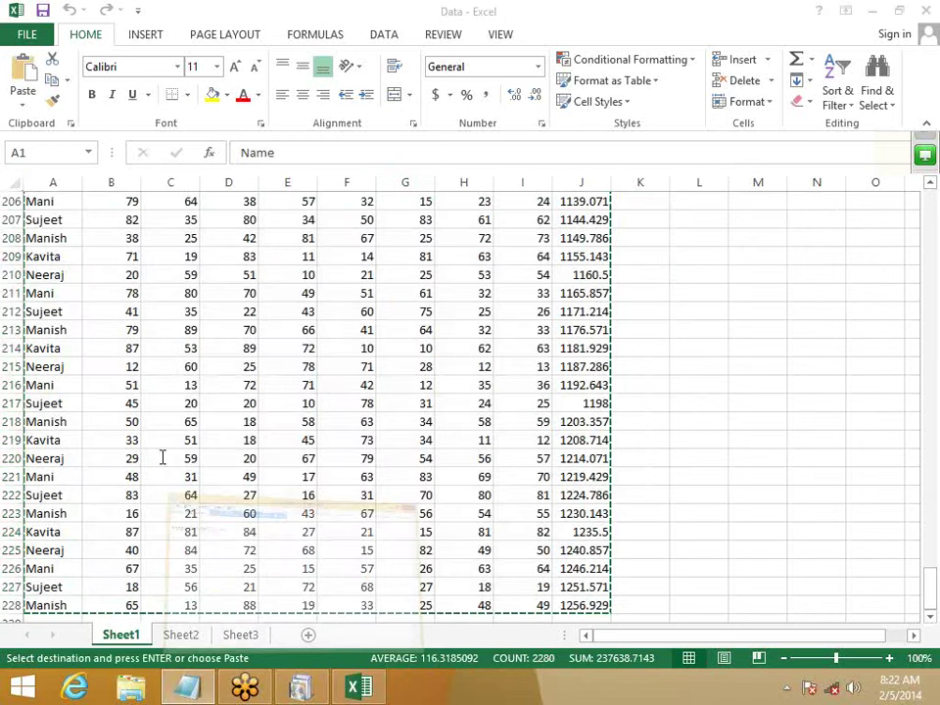
key(alt+Tab)
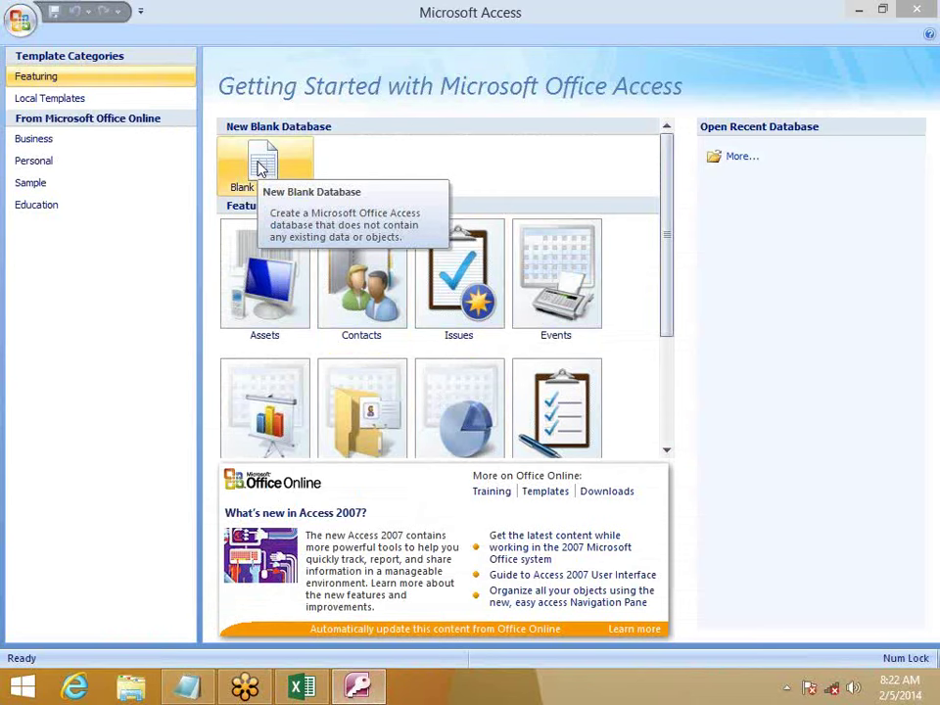
click(262, 168)
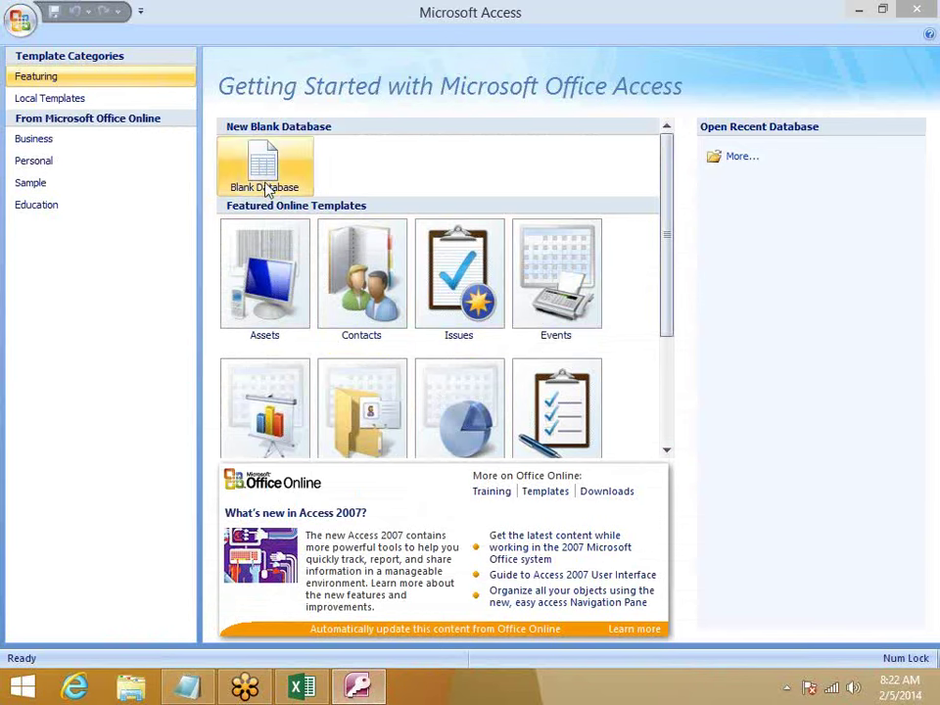
click(733, 518)
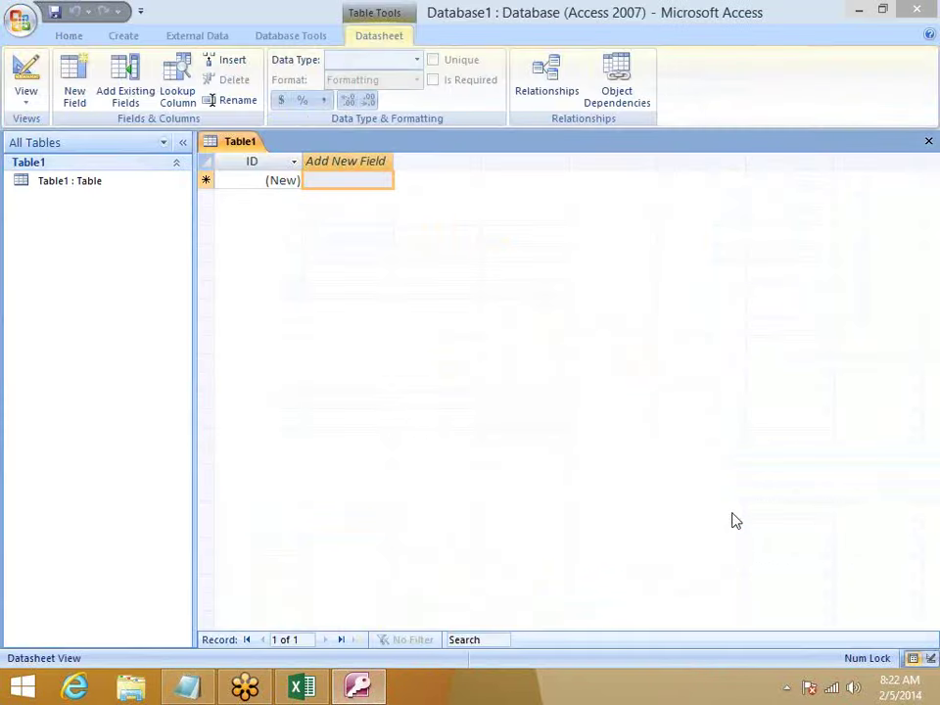
Try to paste the copied Excel data into Table1 from the Add New Field column onward
click(263, 164)
click(332, 161)
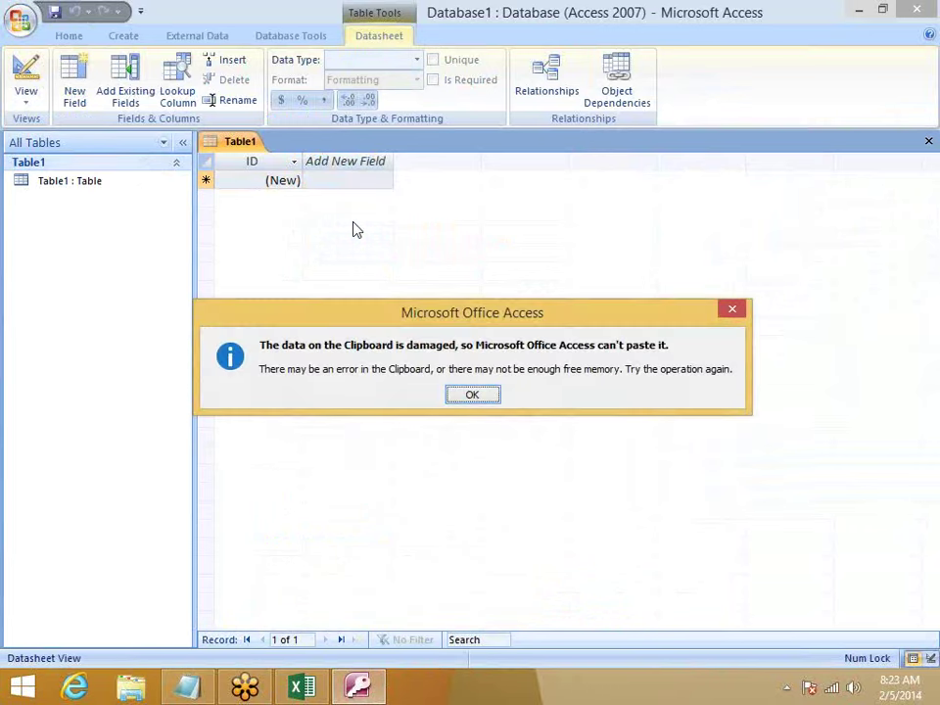
click(472, 394)
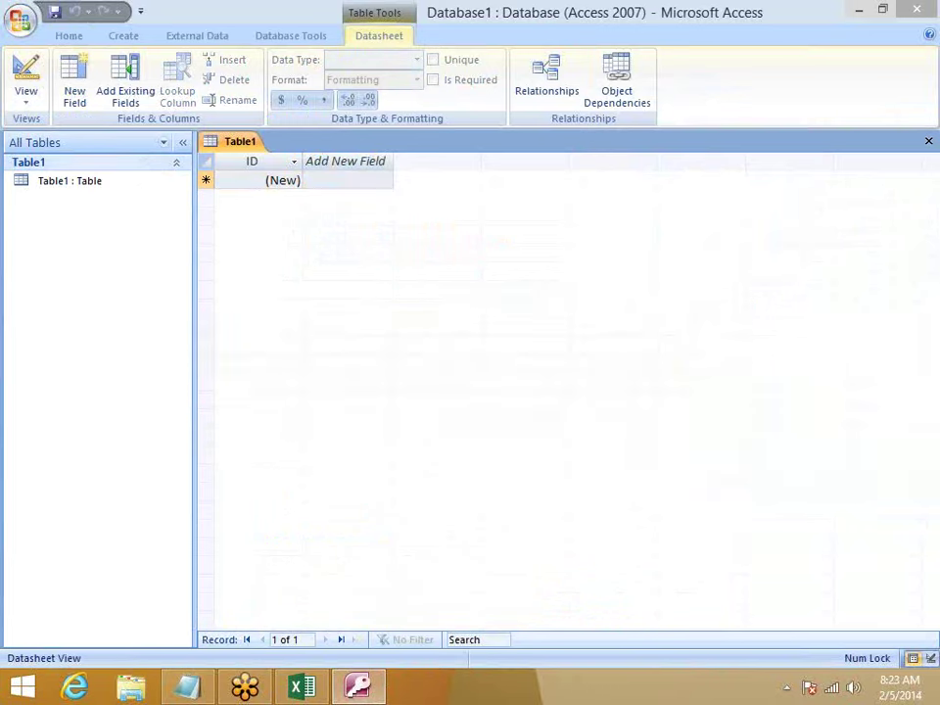
Copy the range again in the Data workbook and retry pasting it into Access Table1's Add New Field column
click(302, 688)
key(ctrl+c)
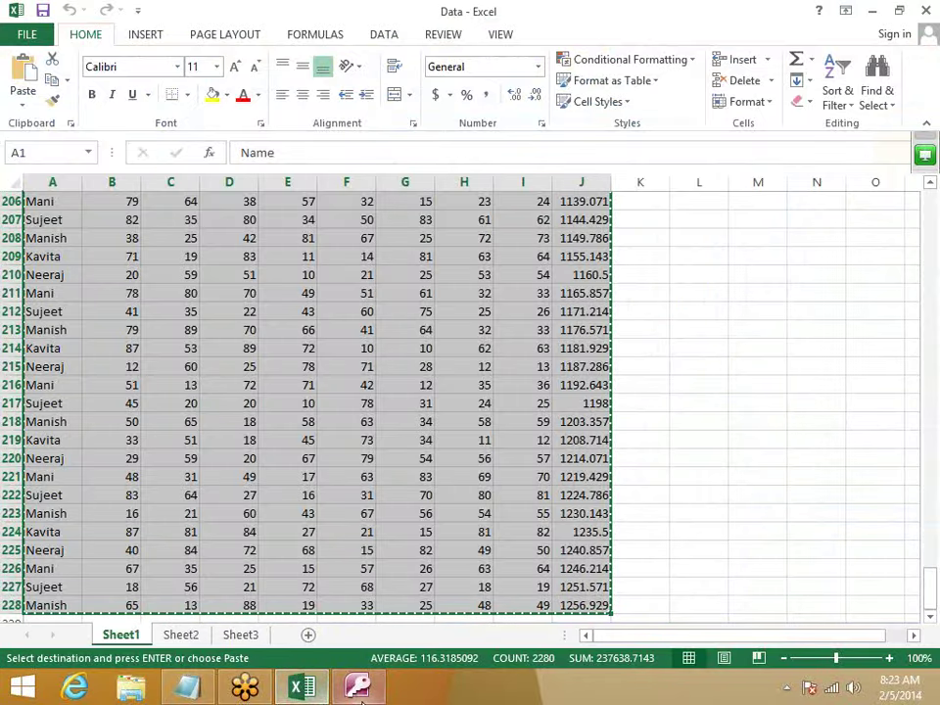
click(362, 690)
click(331, 158)
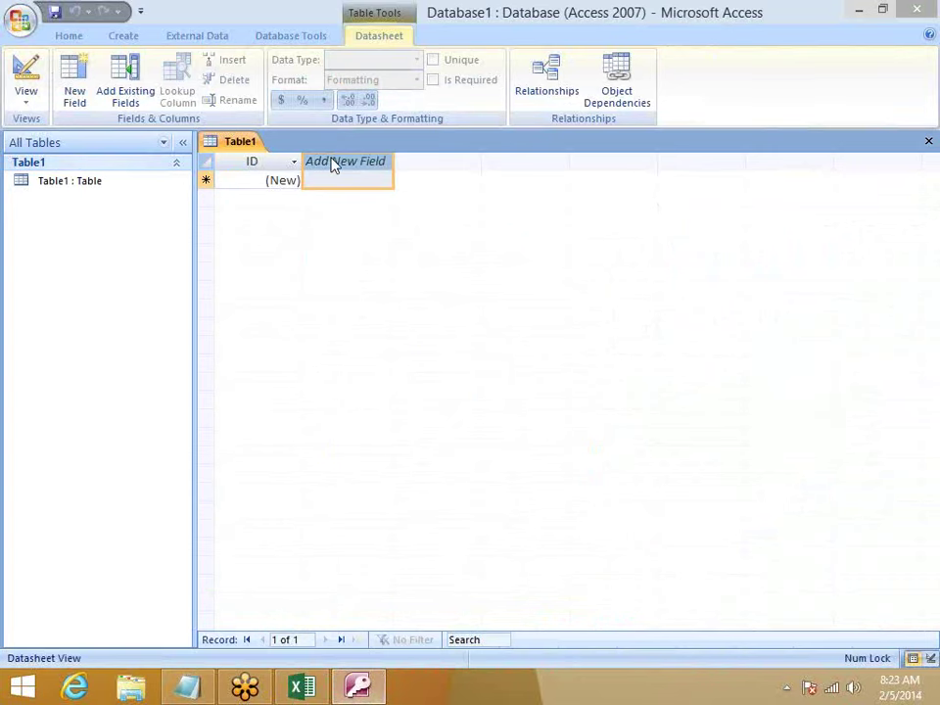
key(ctrl+v)
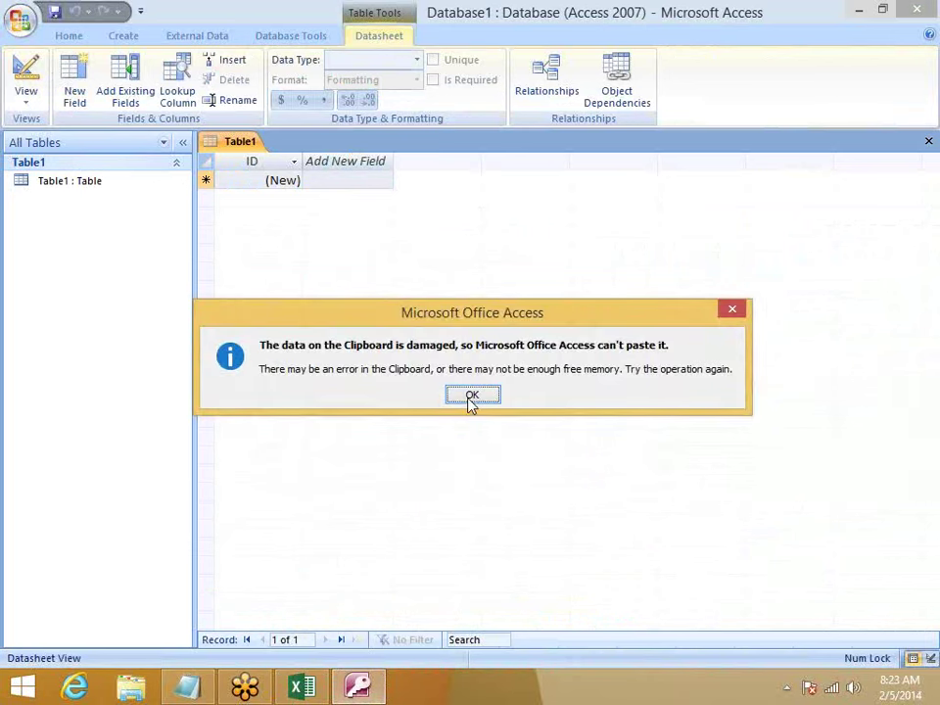
click(470, 398)
Launch Excel 2007, paste the data into the new workbook at Sheet1 cell A1, and copy it from there
key(super)
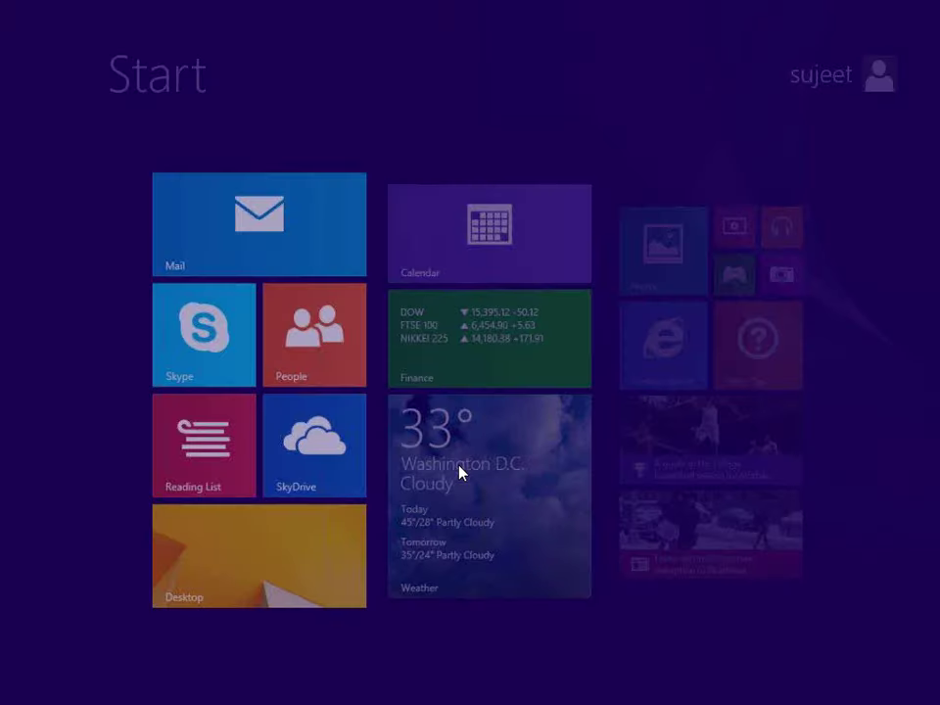
text(excel 2007)
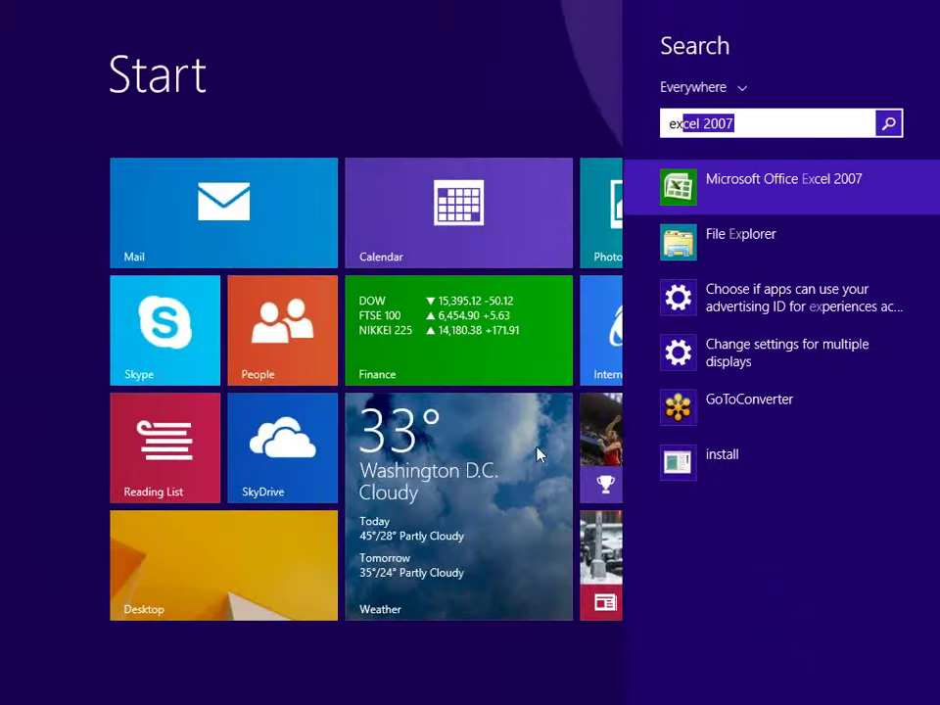
click(728, 192)
key(ctrl+v)
key(ctrl+c)
Switch to Access and paste the copied records into Table1 starting at the Add New Field column, accepting the paste
key(alt+Tab)
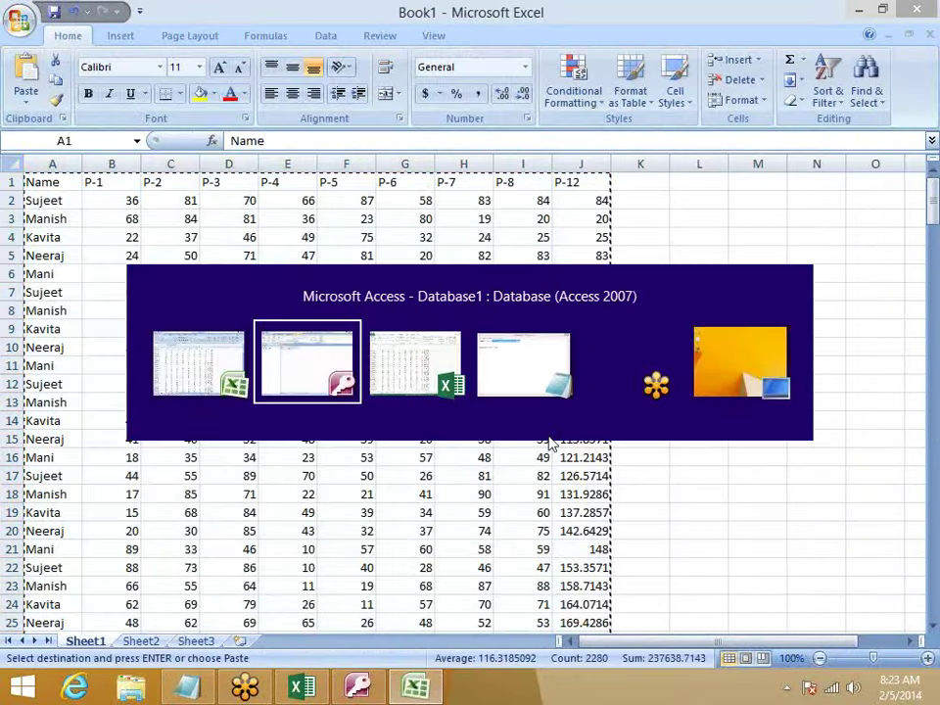
click(315, 162)
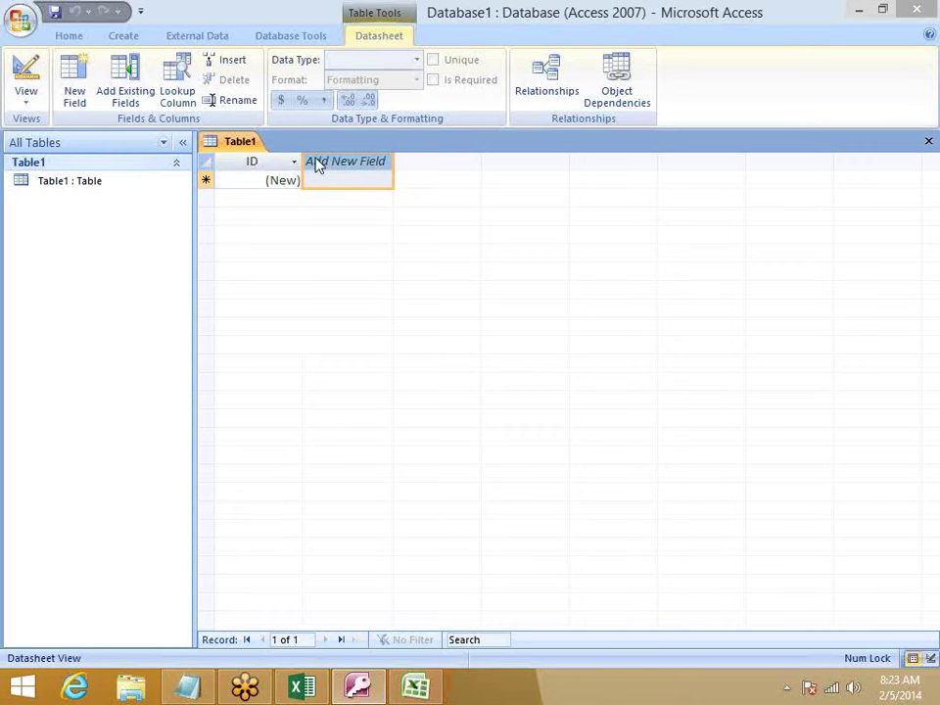
key(ctrl+v)
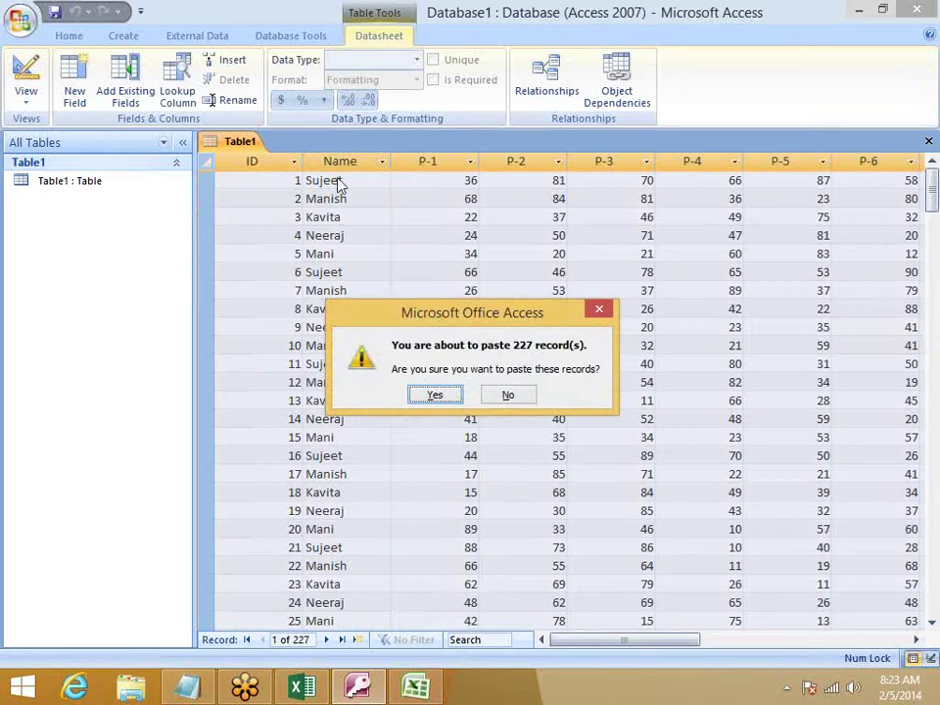
click(438, 396)
click(695, 290)
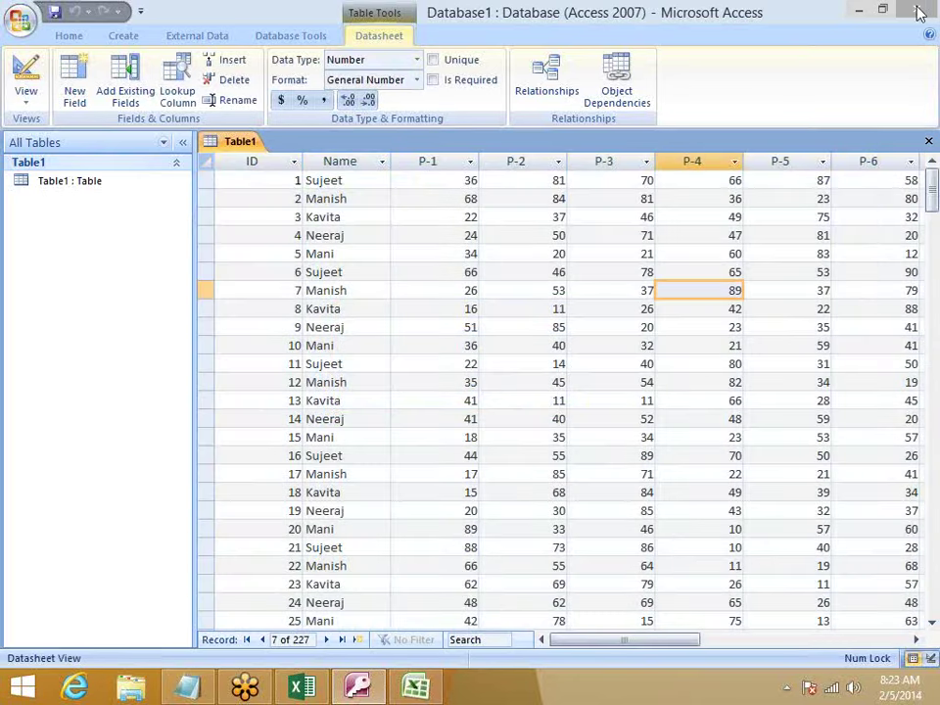
Close Access while saving Table1, return to the Book1 workbook in Excel, and clear the copy selection
click(413, 389)
click(495, 270)
key(alt+Tab)
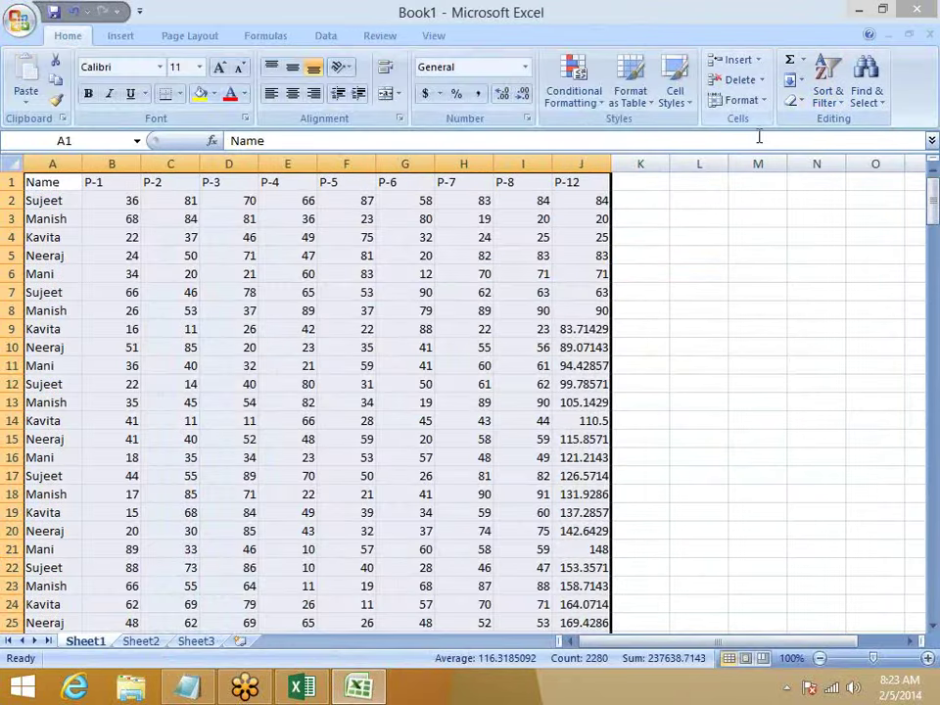
key(Escape)
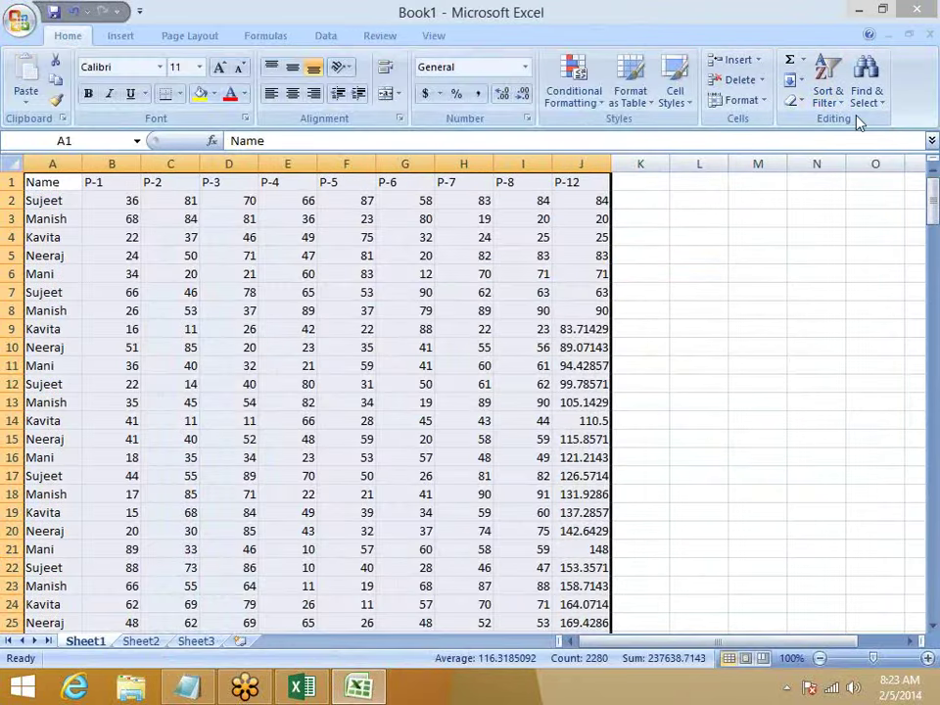
Set up a PivotTable at Sheet2 cell A1 that uses an external data source, and list the existing connections
click(140, 642)
click(120, 37)
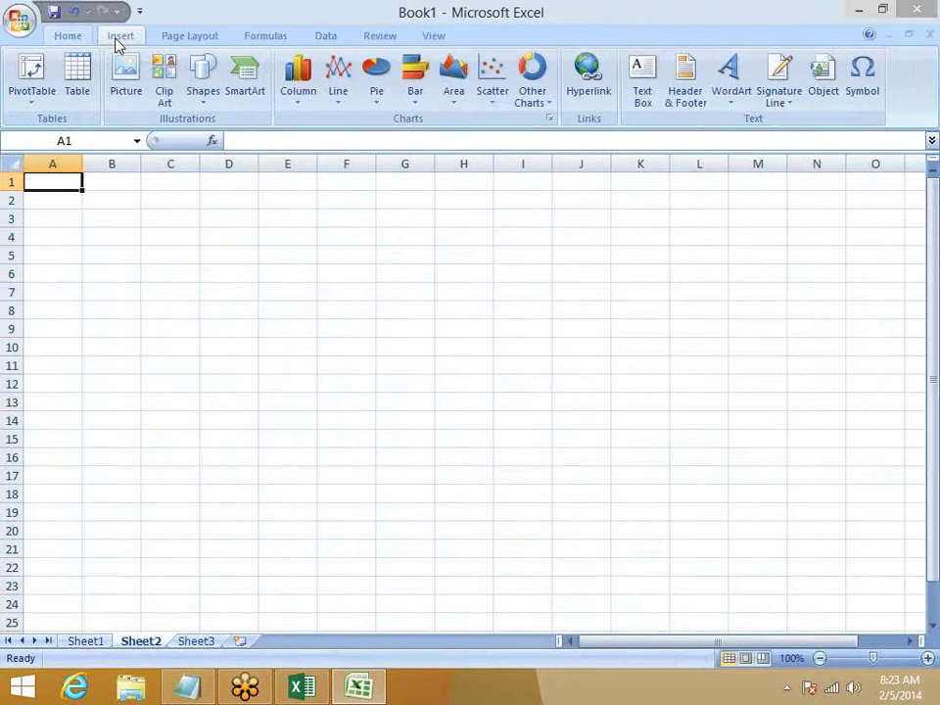
click(31, 71)
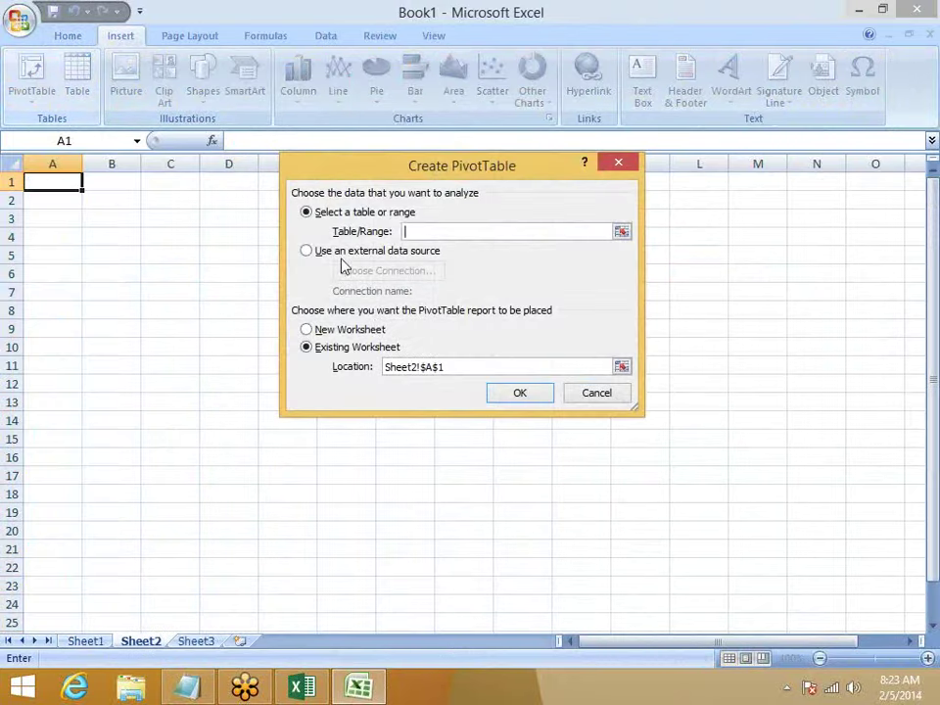
click(359, 257)
click(368, 274)
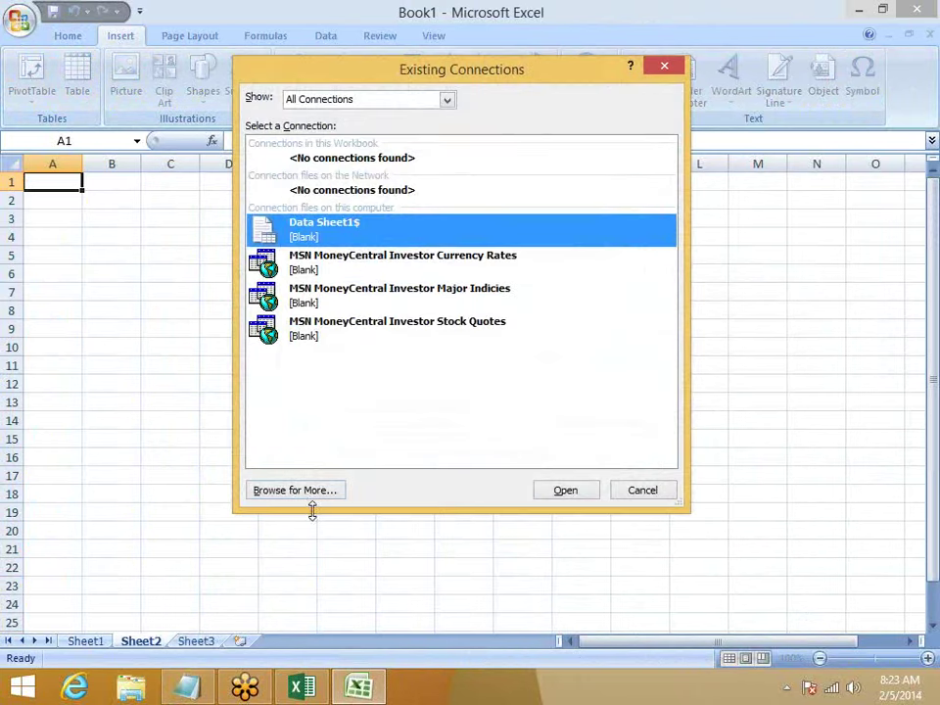
Choose the Database1 Access file in the Documents folder as the PivotTable's external connection
click(307, 492)
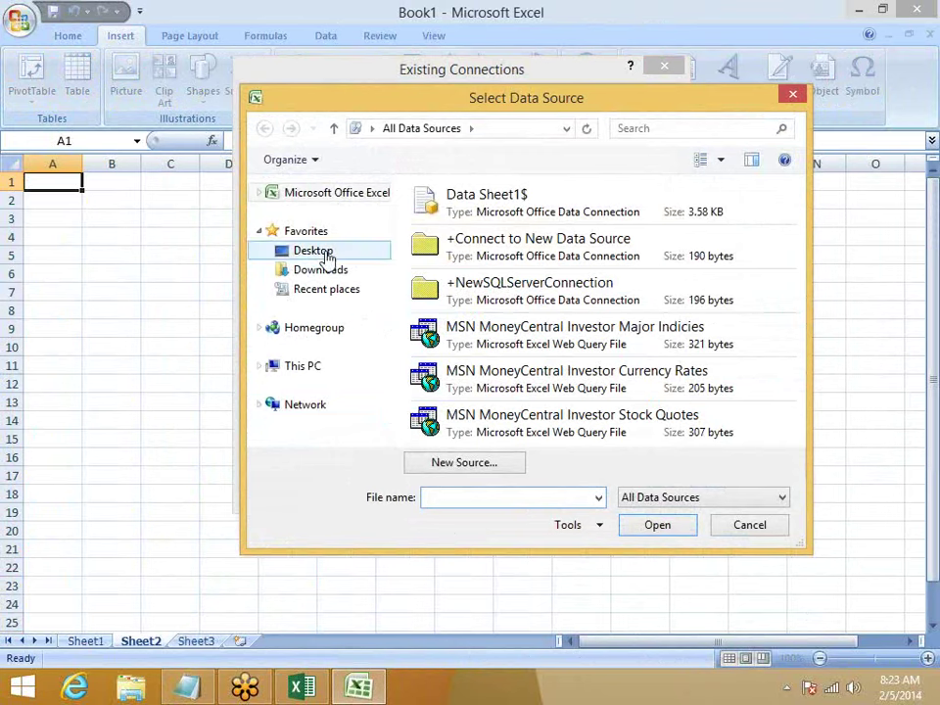
click(327, 254)
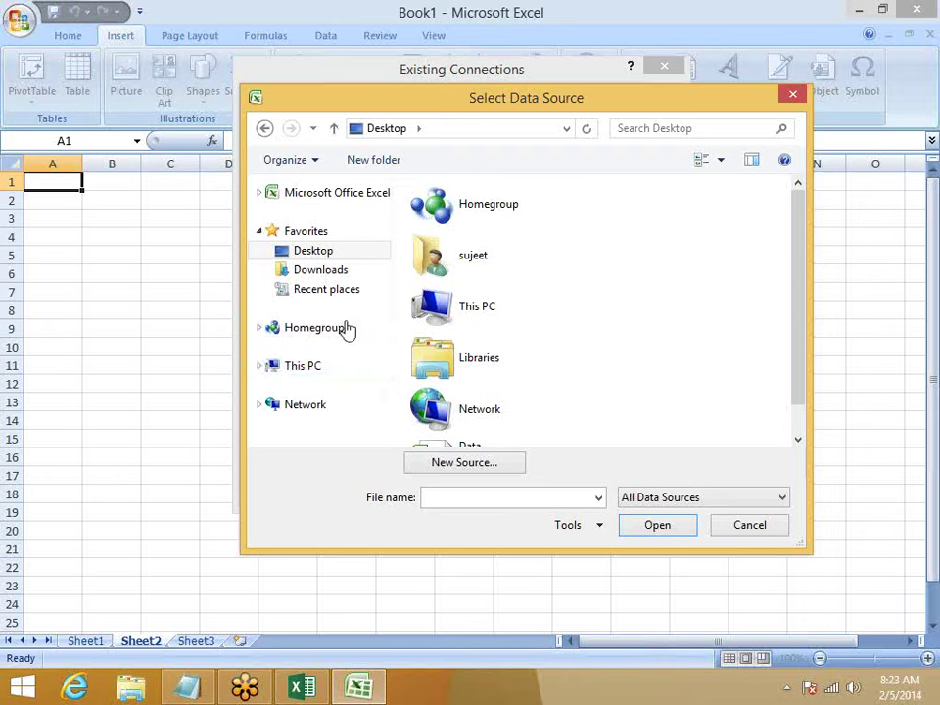
click(313, 297)
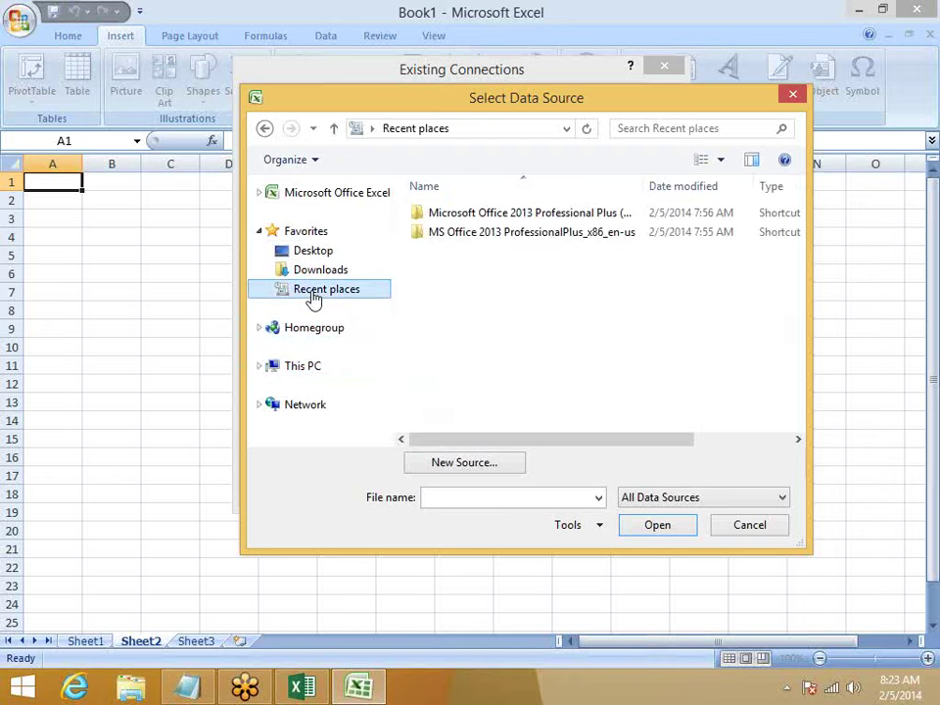
click(302, 271)
click(300, 250)
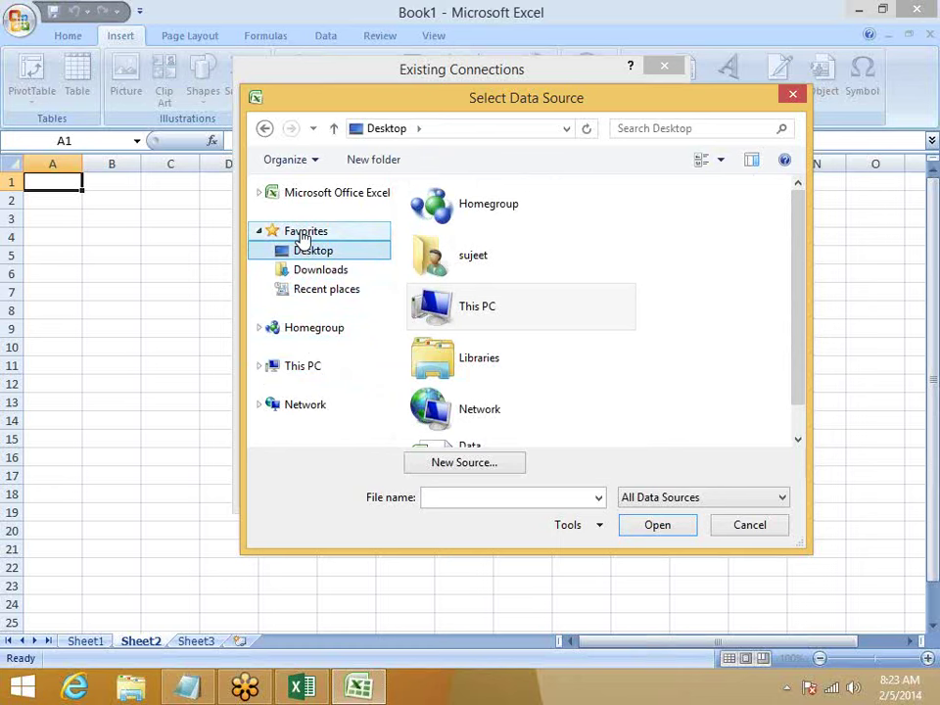
click(302, 238)
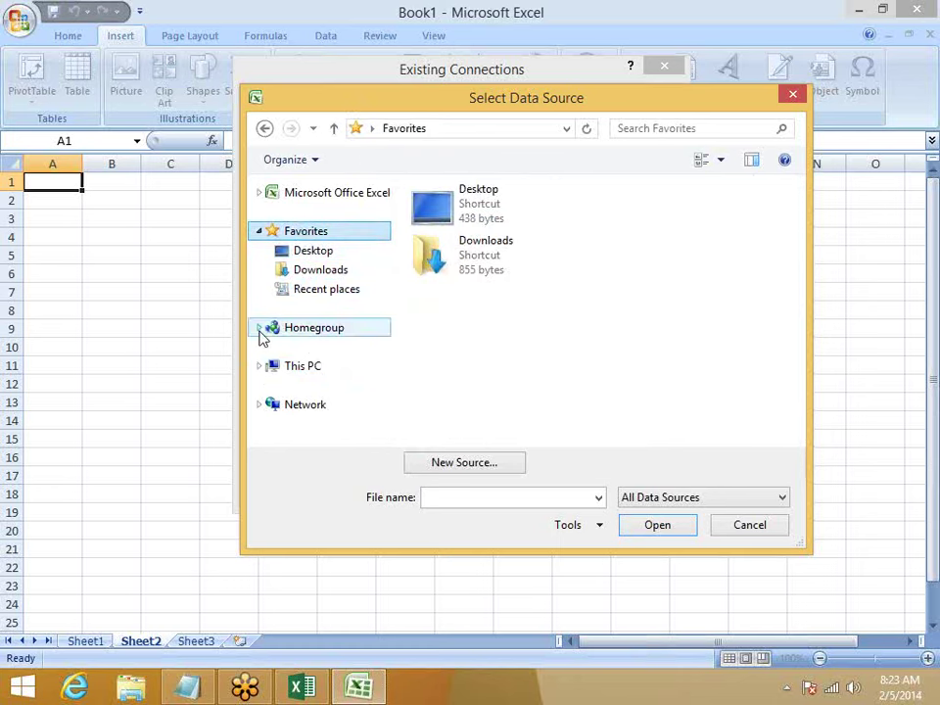
click(304, 331)
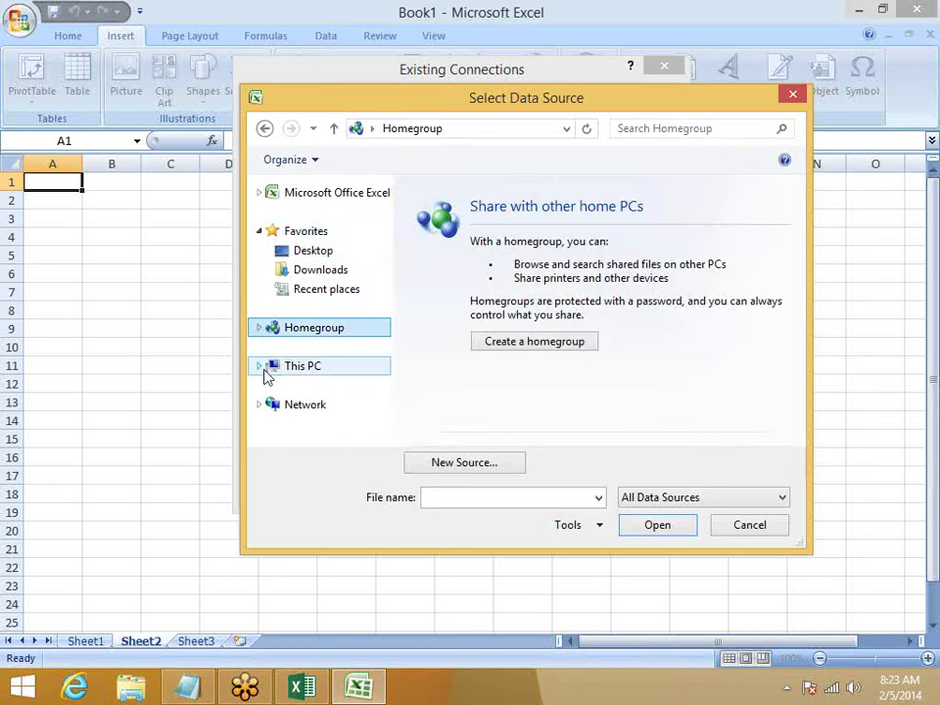
click(260, 369)
click(321, 243)
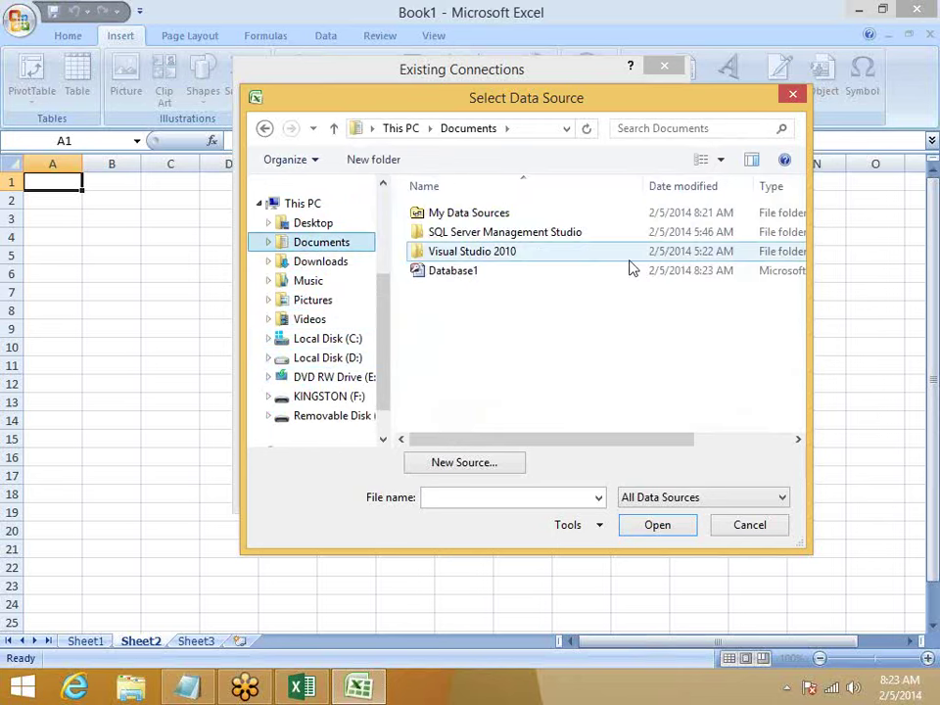
click(460, 271)
click(672, 526)
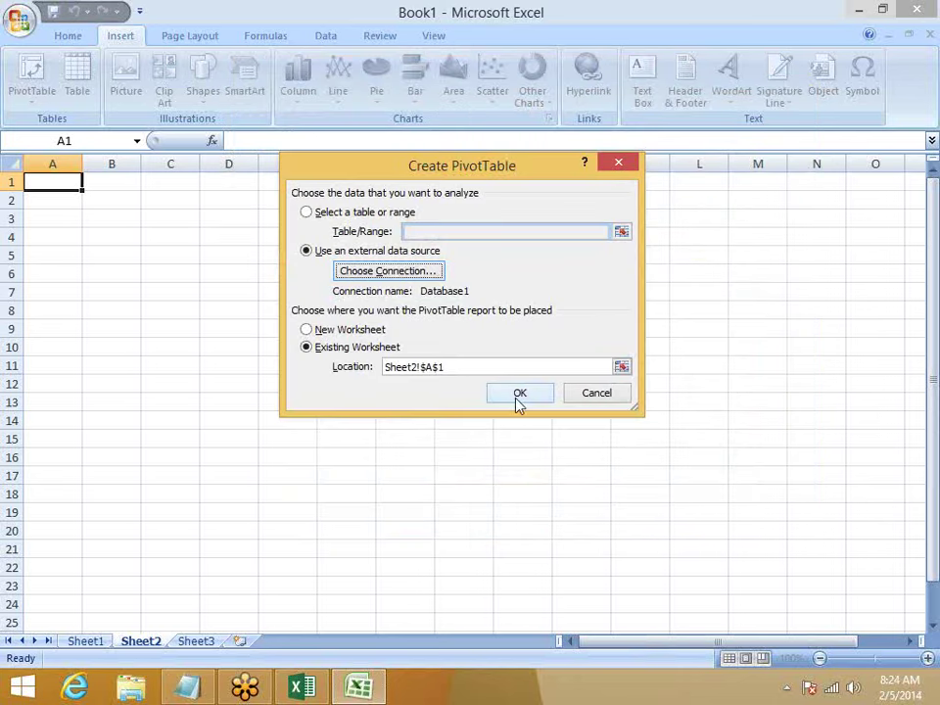
Create the PivotTable on Sheet2 with Name as row labels and the sum of P-1 as values
click(518, 401)
drag(762, 245, 780, 571)
drag(749, 256, 852, 571)
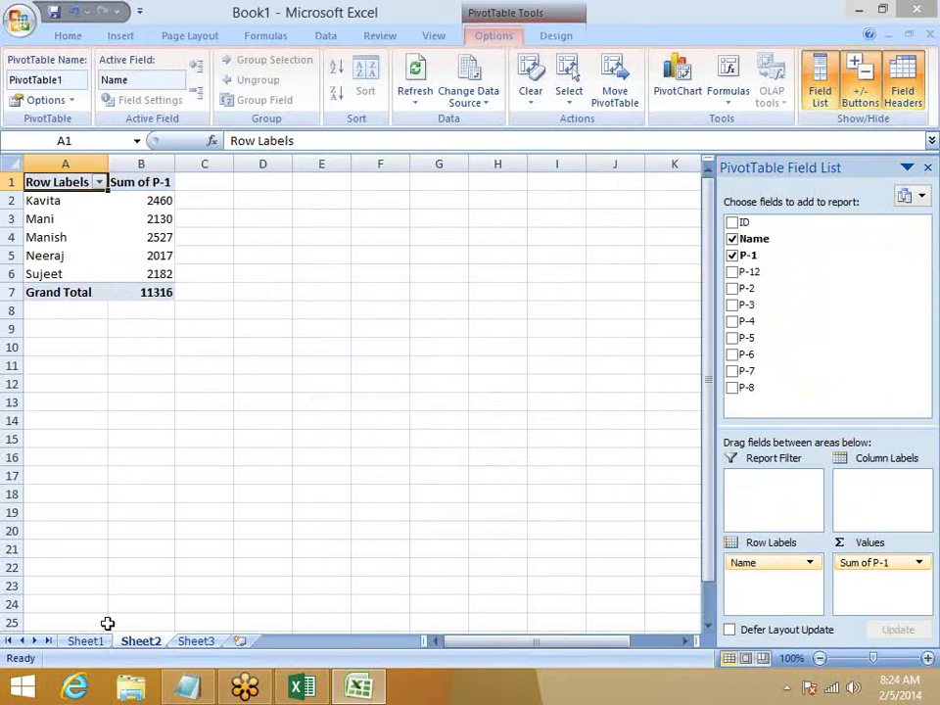
click(255, 416)
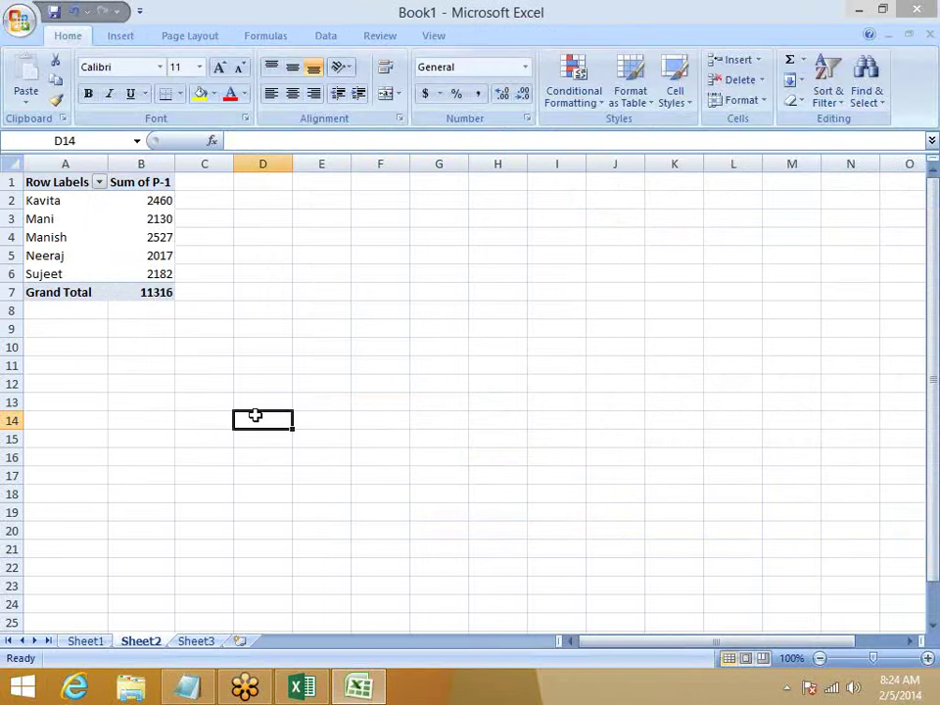
Launch SQL Server Management Studio and connect to the excel Database Engine server with Windows Authentication
key(super)
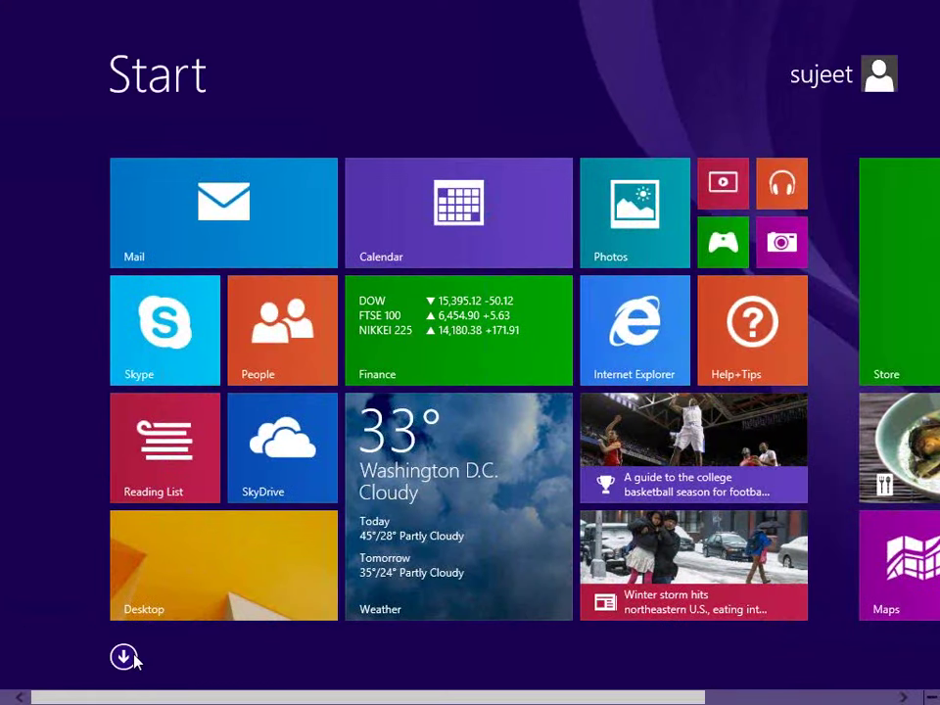
click(123, 657)
scroll(373, 560, right, 5)
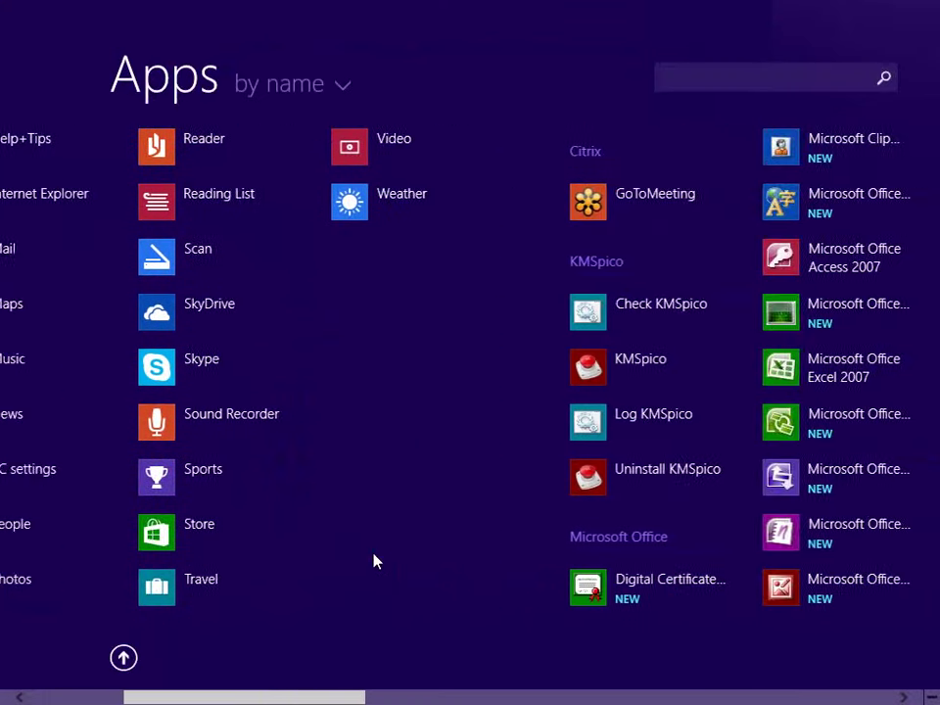
scroll(373, 565, right, 5)
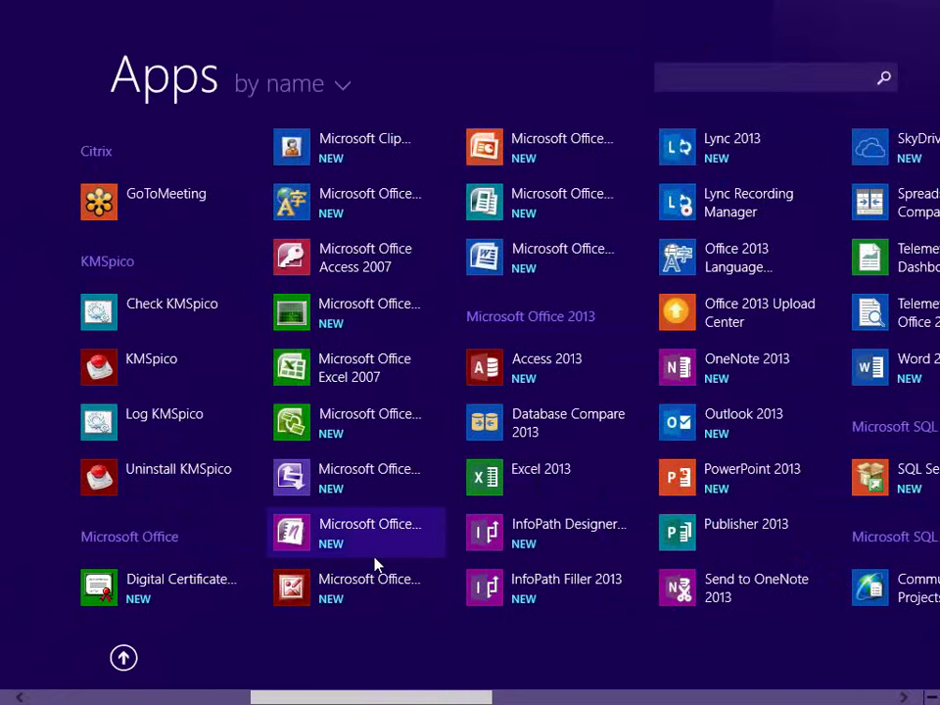
scroll(377, 563, right, 2)
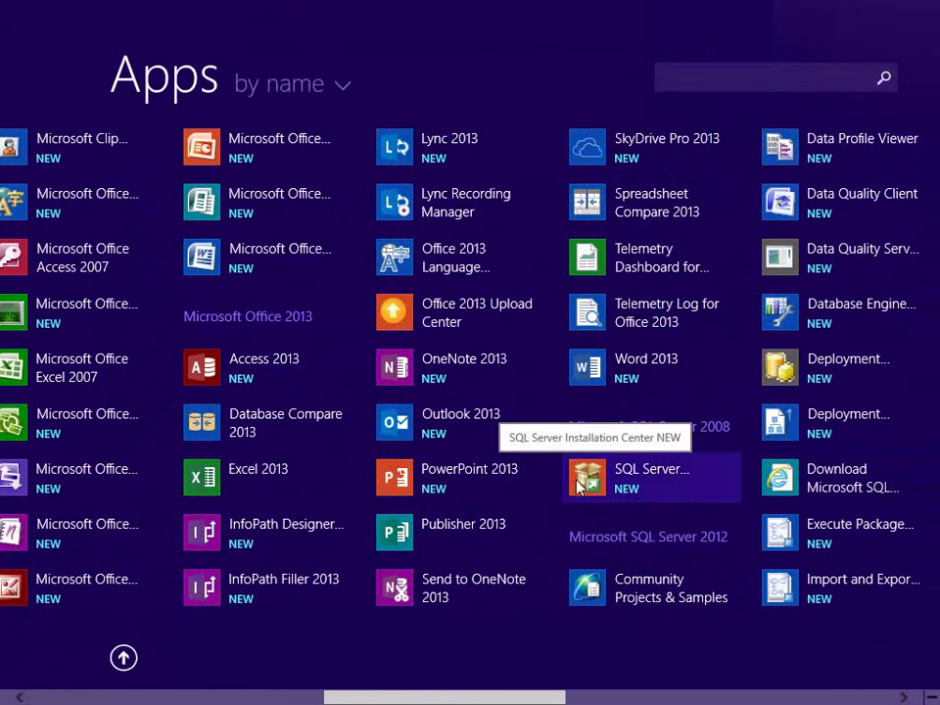
scroll(410, 473, right, 4)
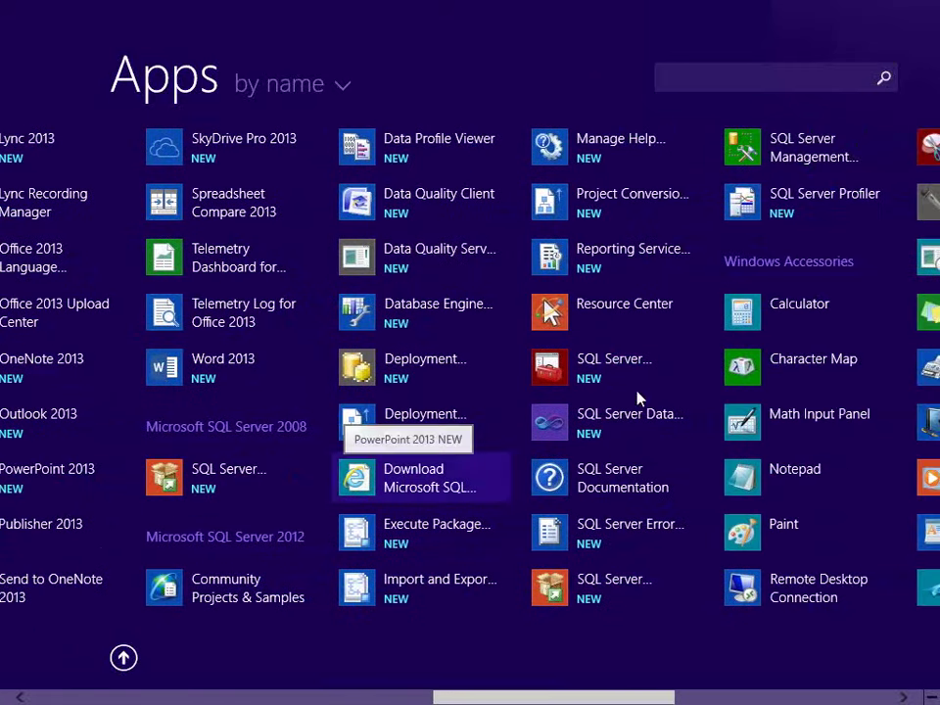
click(823, 169)
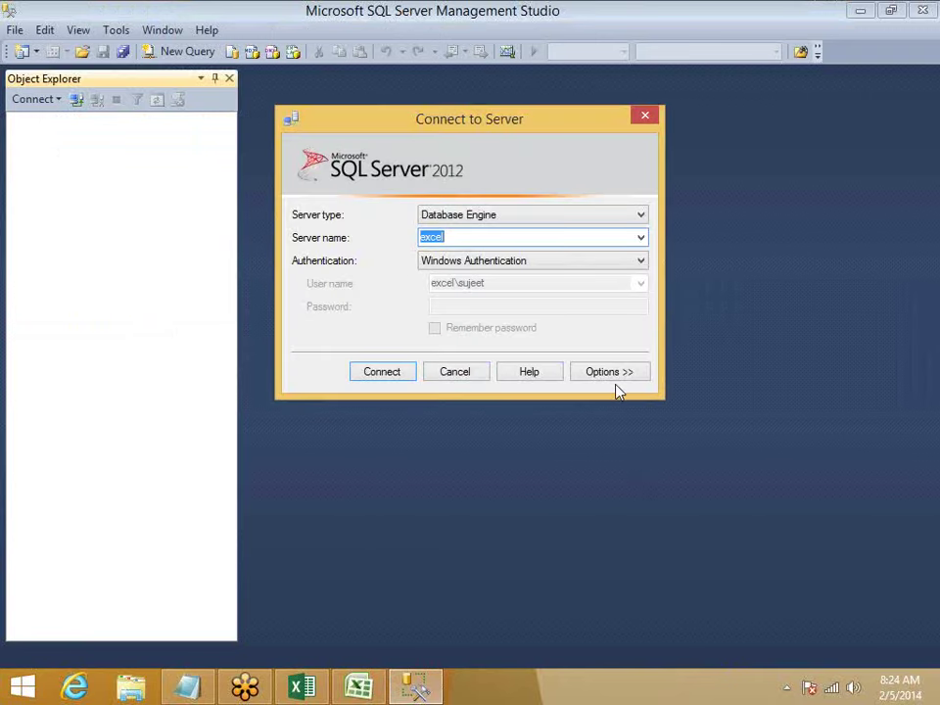
click(381, 372)
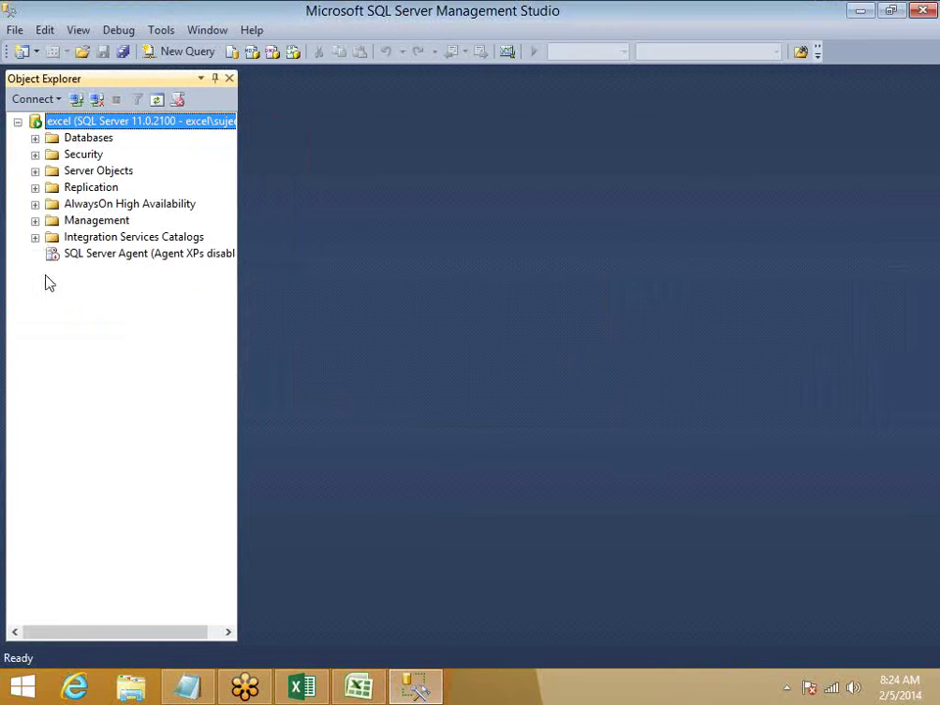
Examine the contents of the server's Server Objects and Databases folders, including the system databases
click(35, 172)
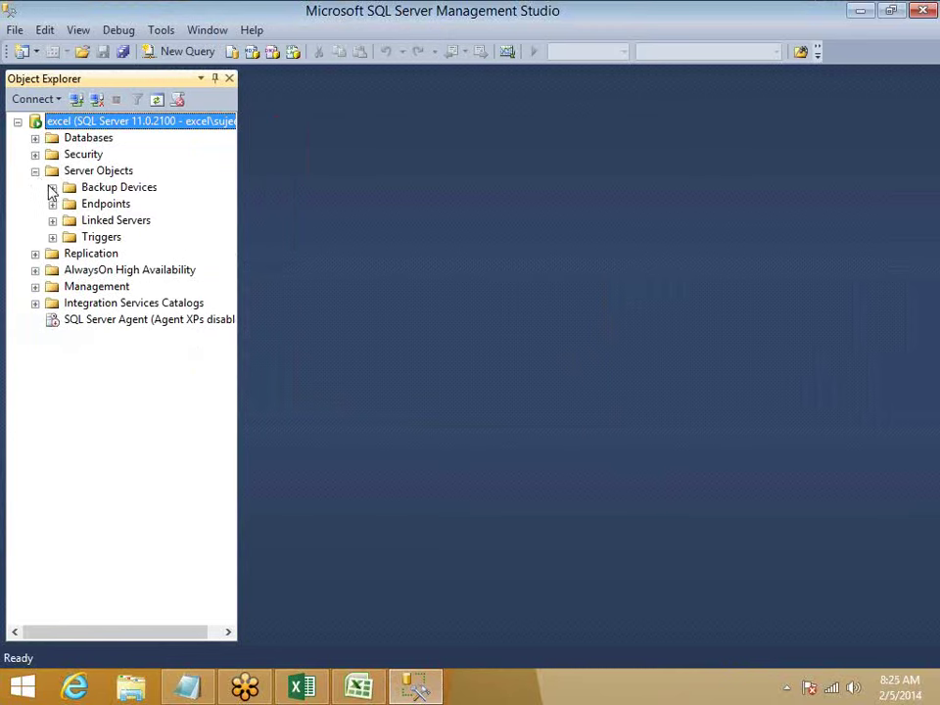
click(35, 139)
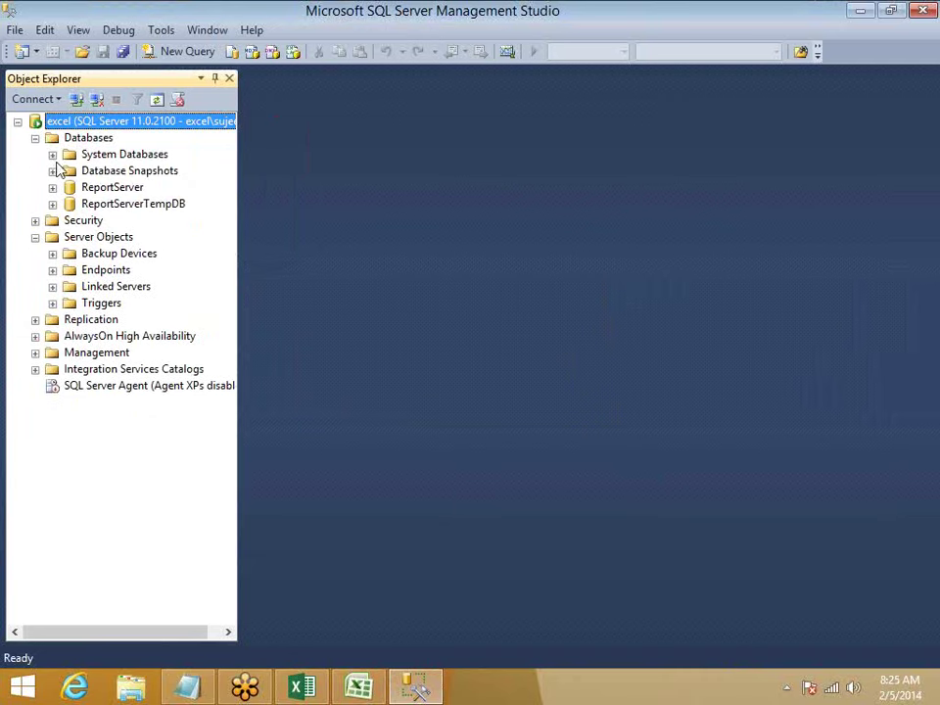
click(82, 140)
right_click(82, 144)
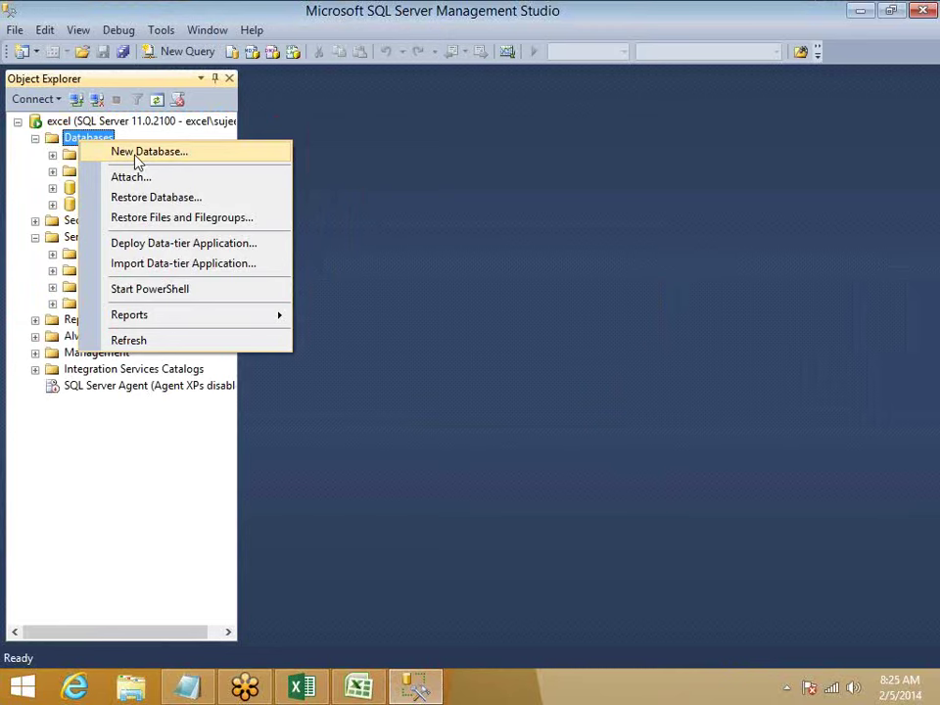
click(32, 169)
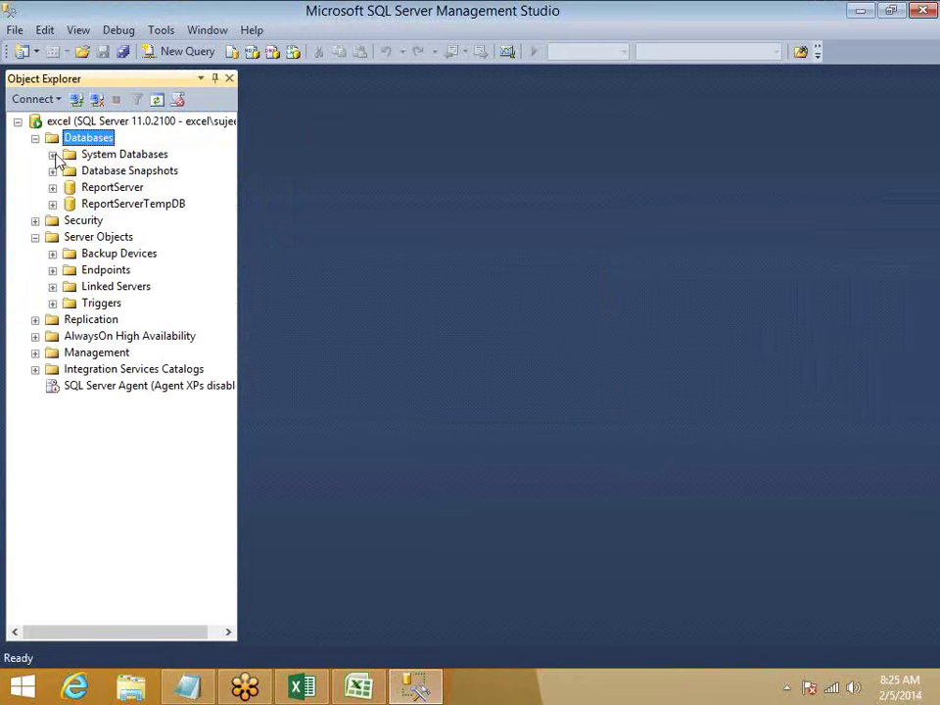
click(52, 156)
click(52, 155)
Start a new database on the server and name it exce
right_click(94, 138)
click(98, 153)
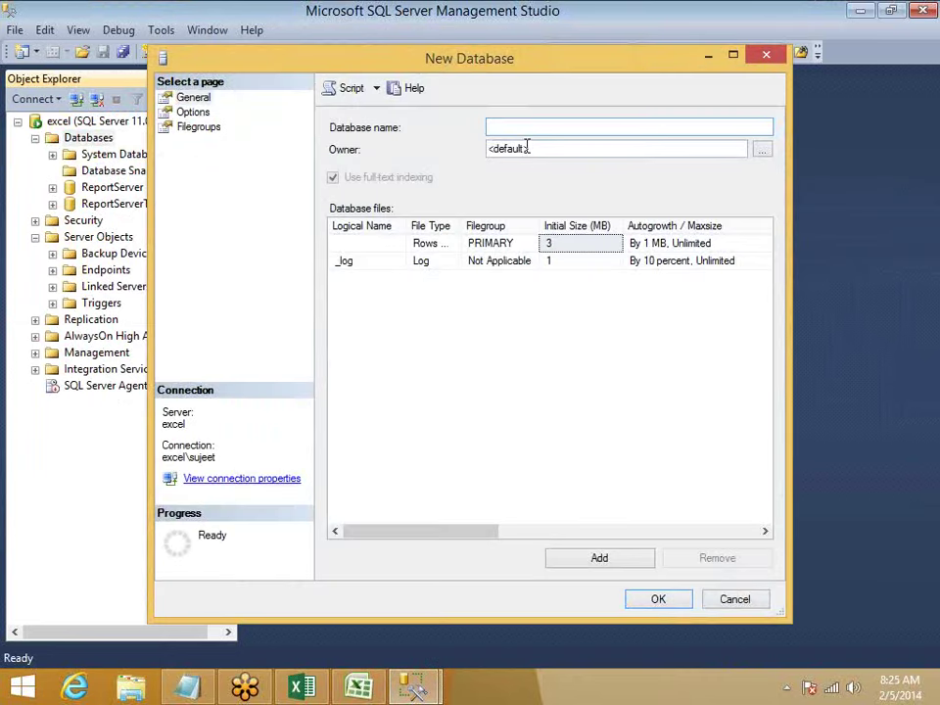
text(excek)
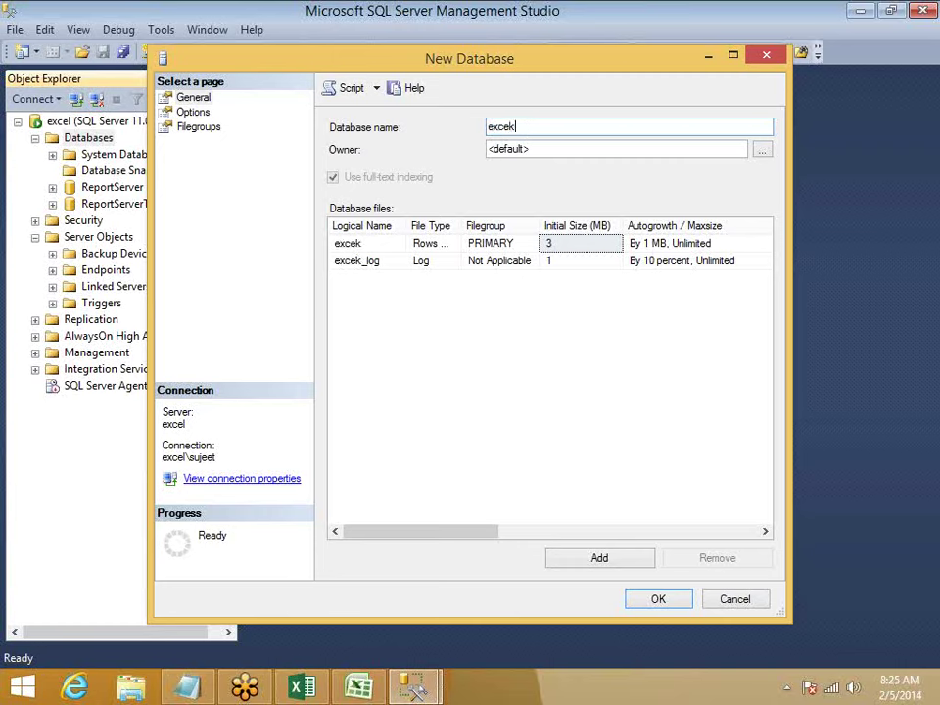
key(BackSpace)
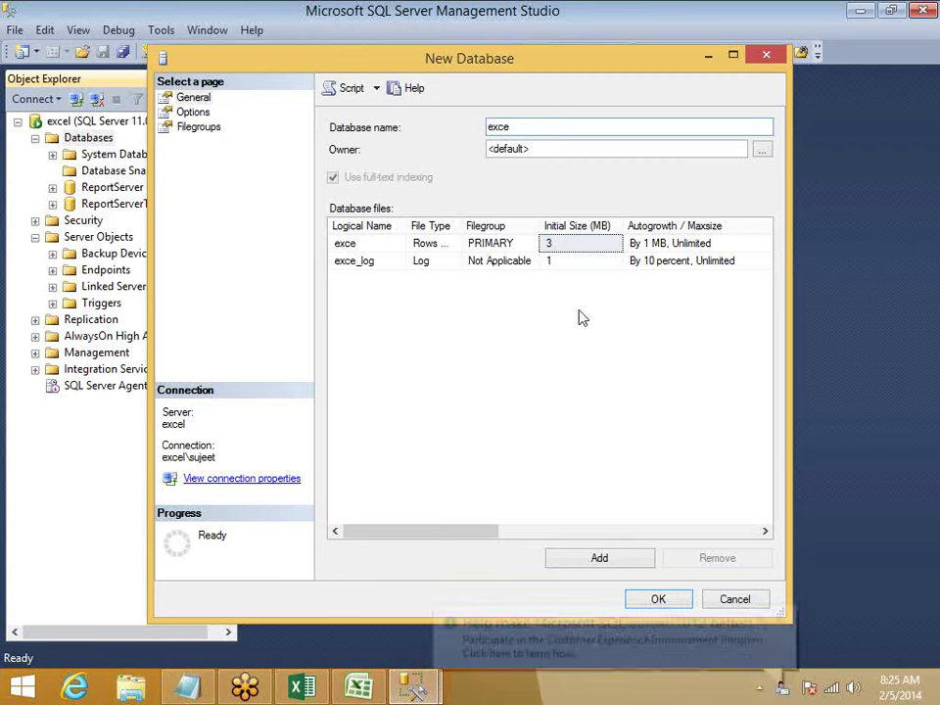
Try to create the database with an extra unnamed data file, and remove that file row
click(627, 560)
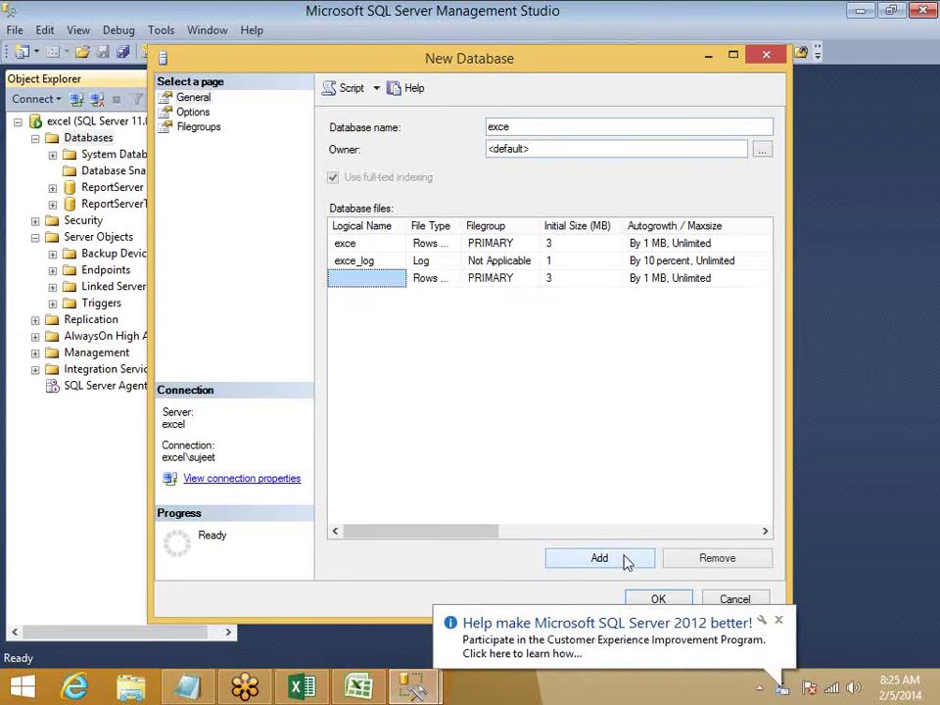
click(648, 601)
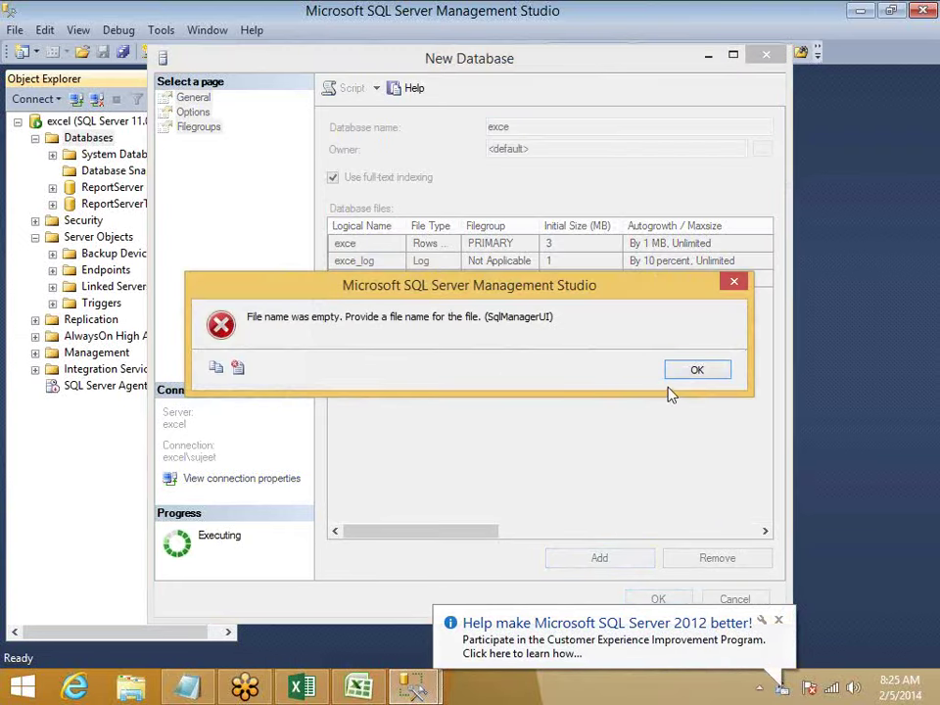
click(690, 370)
click(578, 279)
click(498, 280)
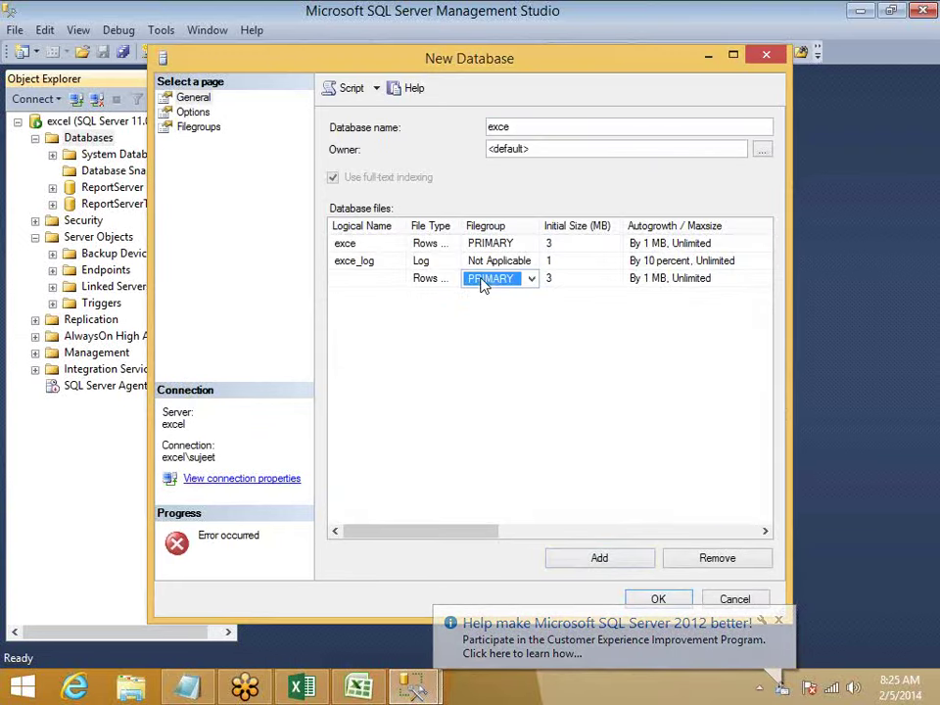
click(716, 559)
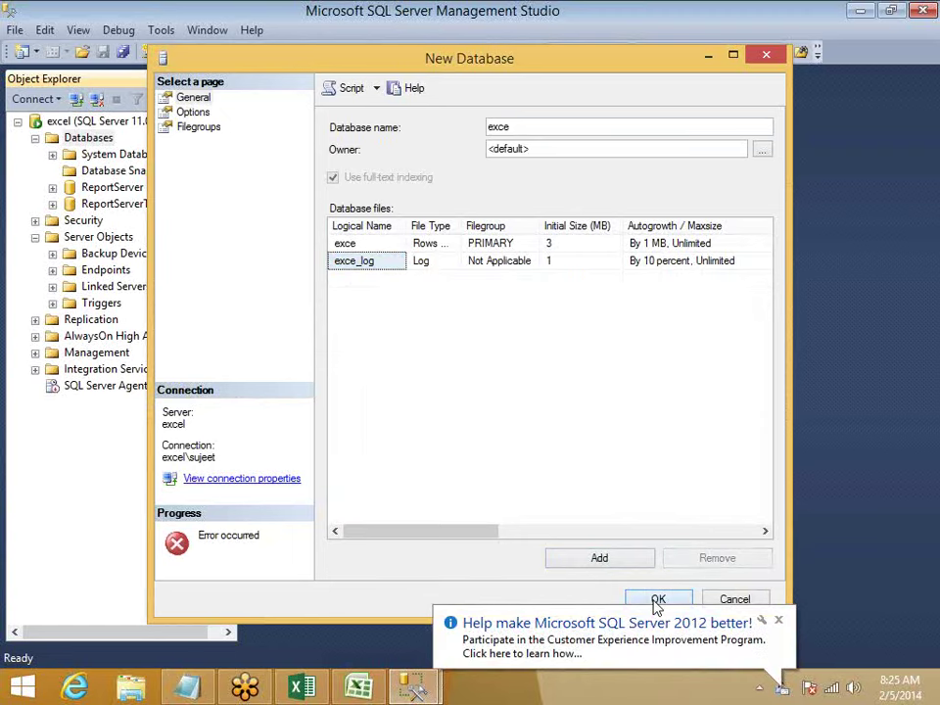
Create the exce database with its default files and start a new table in its Tables folder
click(656, 601)
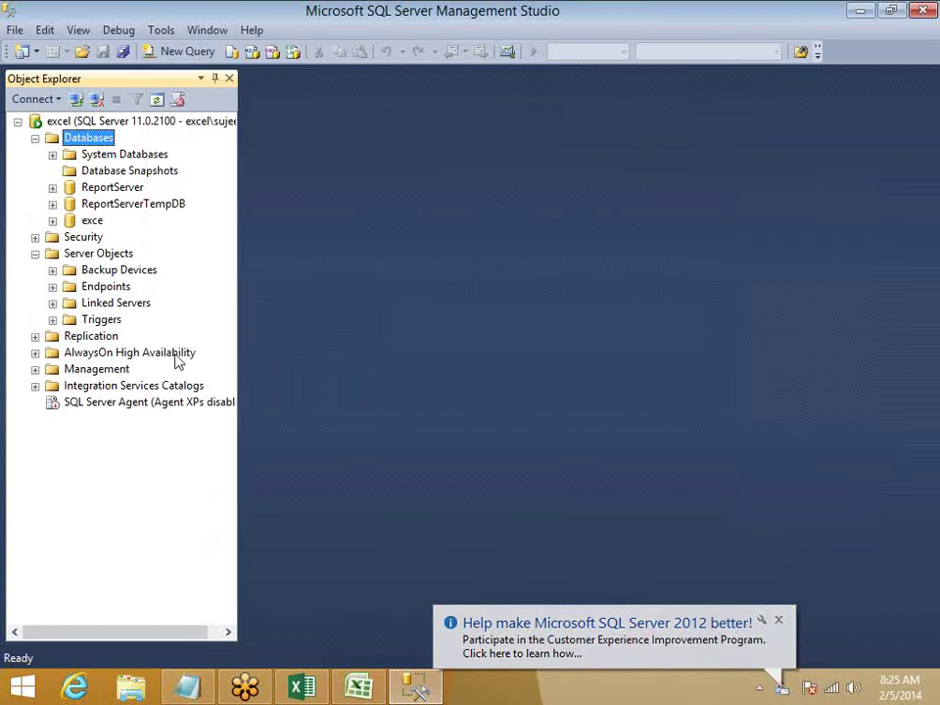
click(90, 223)
double_click(86, 223)
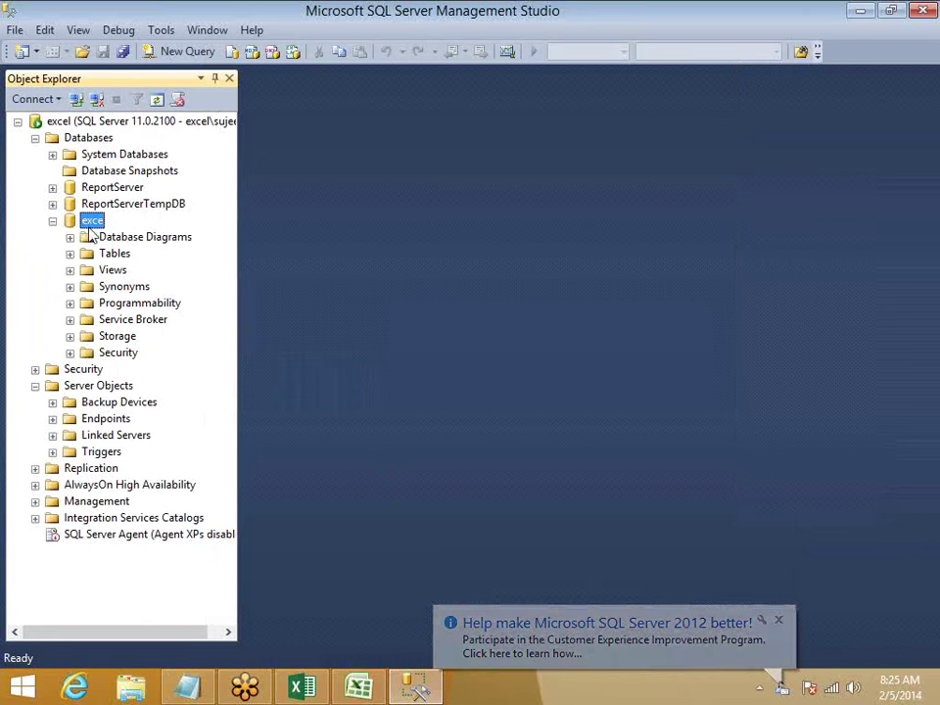
double_click(102, 254)
right_click(102, 256)
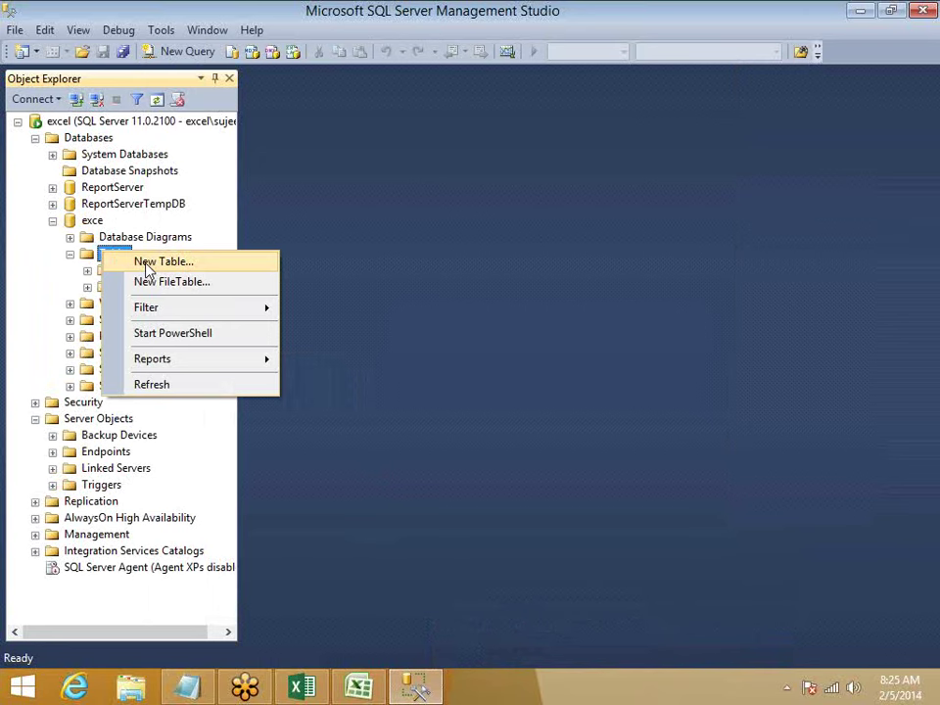
click(147, 263)
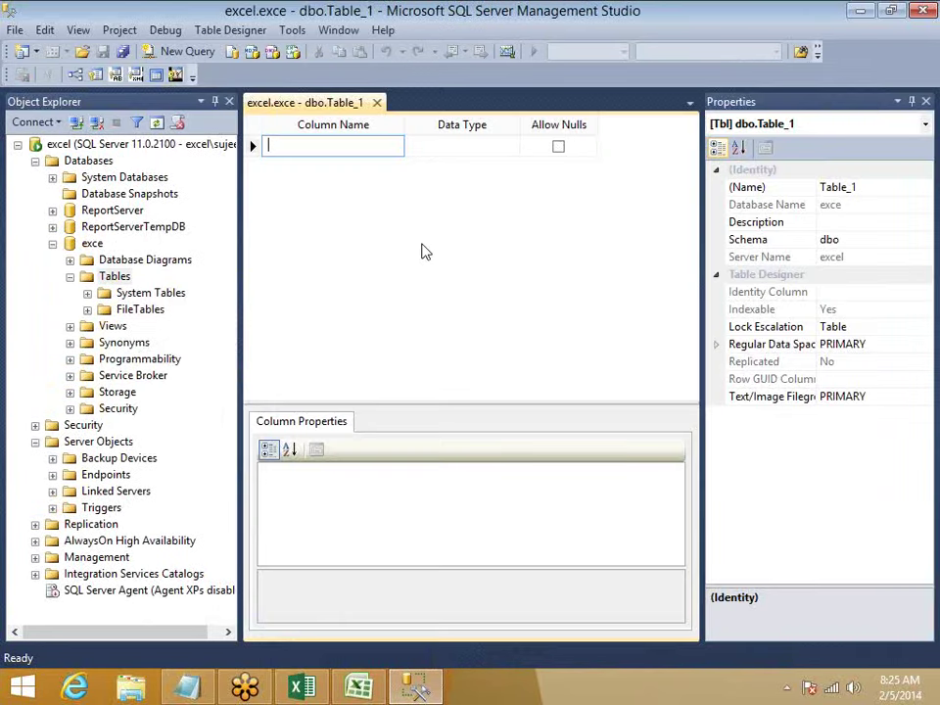
Add a Name column to the new table with the nchar(10) data type and nulls allowed
text(NAme)
key(BackSpace)
key(BackSpace)
key(BackSpace)
text(ame)
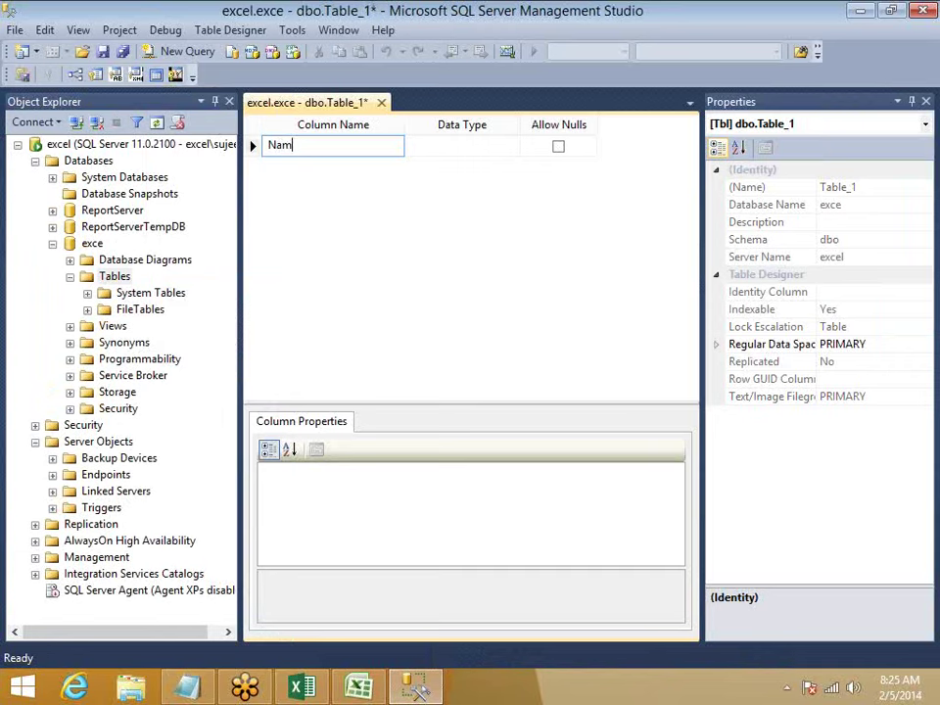
key(Tab)
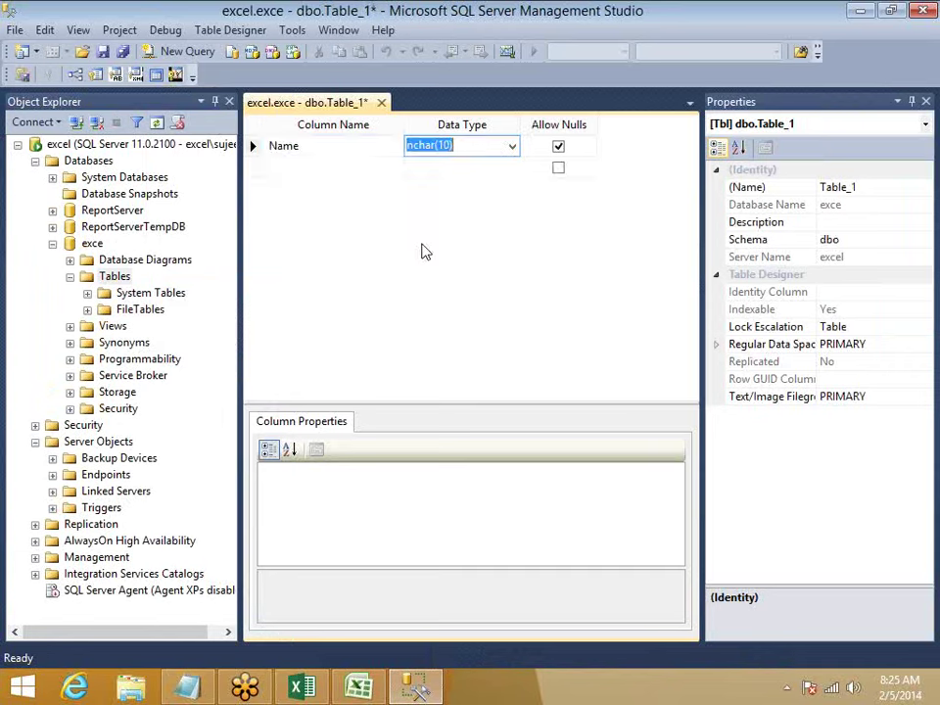
key(Tab)
key(Tab)
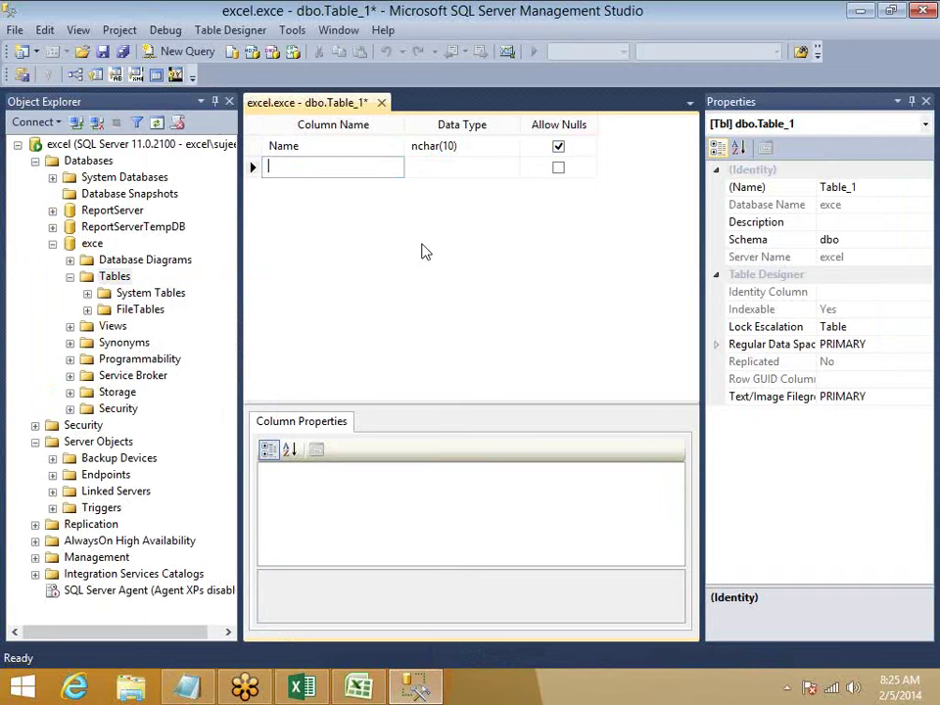
Add a City column to the table with the nchar(10) data type and nulls allowed
text(City)
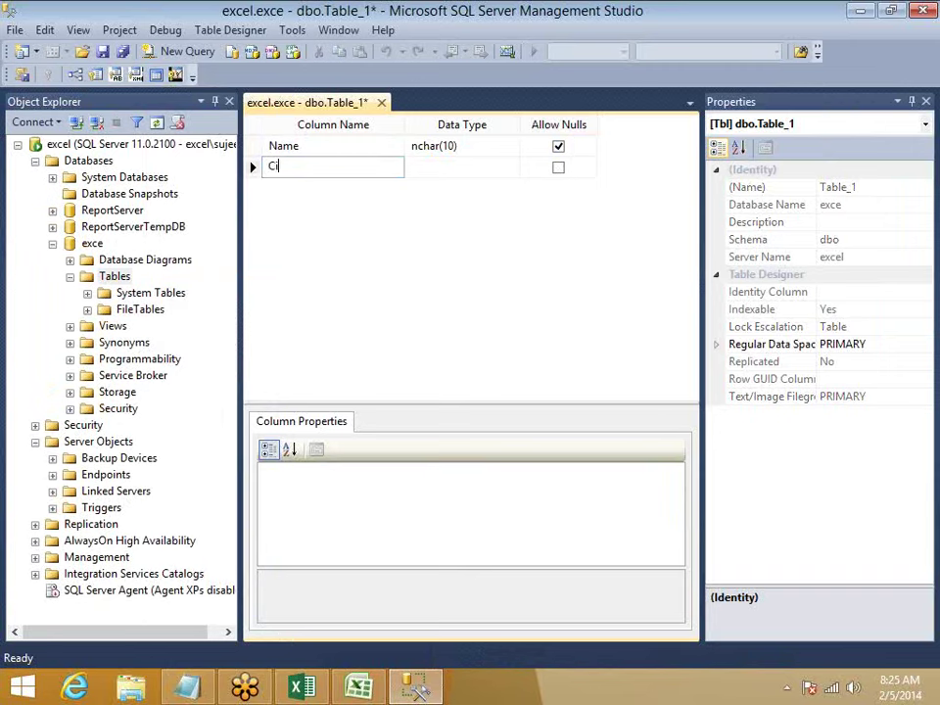
key(Tab)
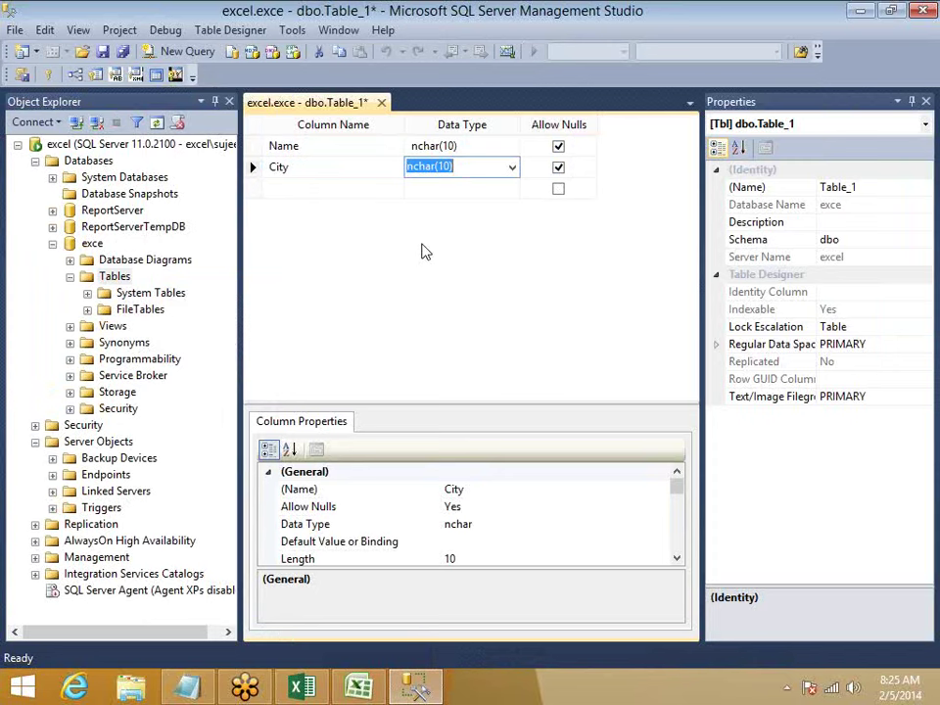
key(Tab)
key(Tab)
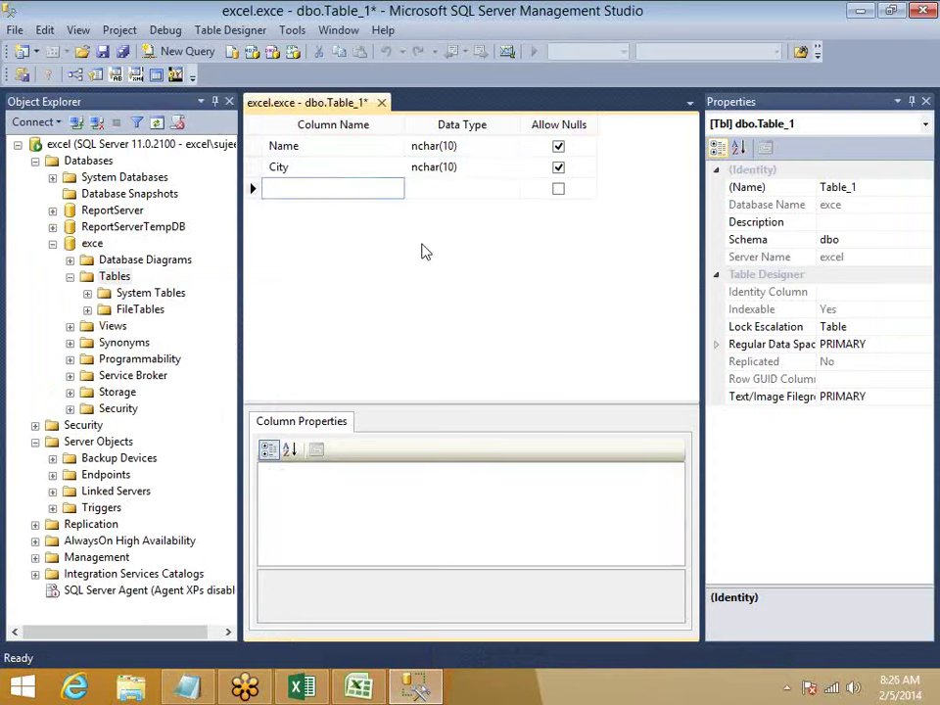
Add a Qty column below City, keeping the default data type and allowing nulls
text(Mark)
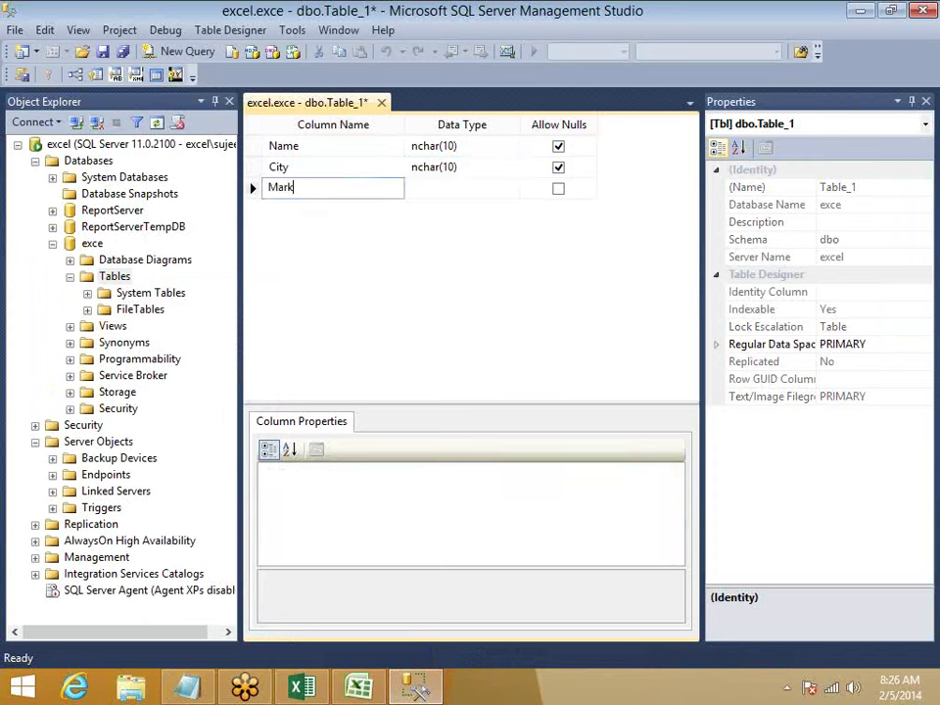
key(BackSpace)
key(BackSpace)
key(BackSpace)
text(SAles)
key(BackSpace)
key(BackSpace)
key(BackSpace)
key(BackSpace)
text(Qty)
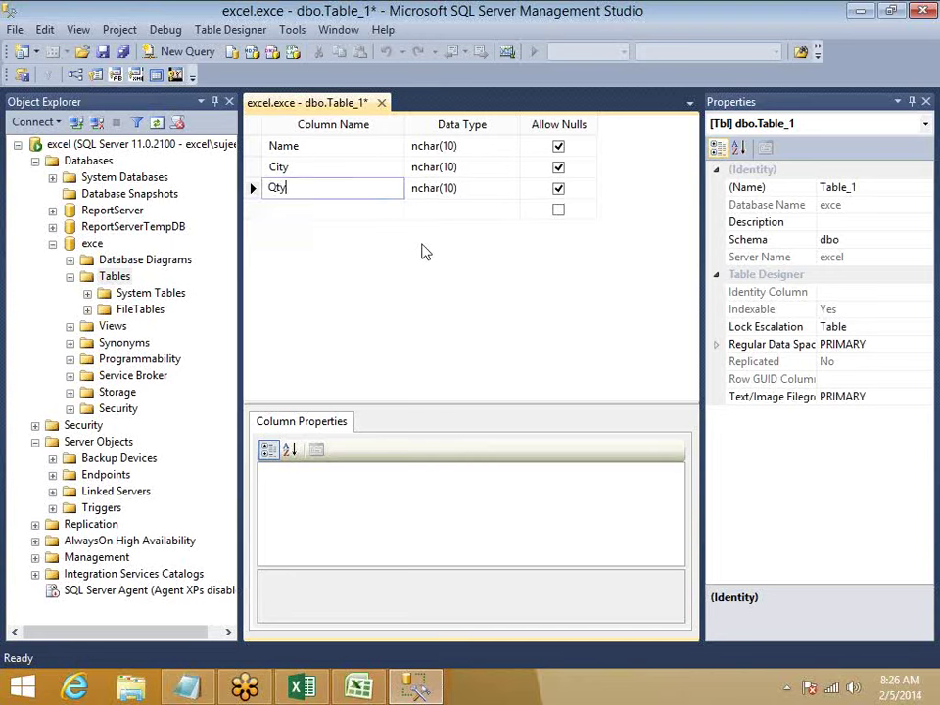
key(Tab)
key(Tab)
key(Tab)
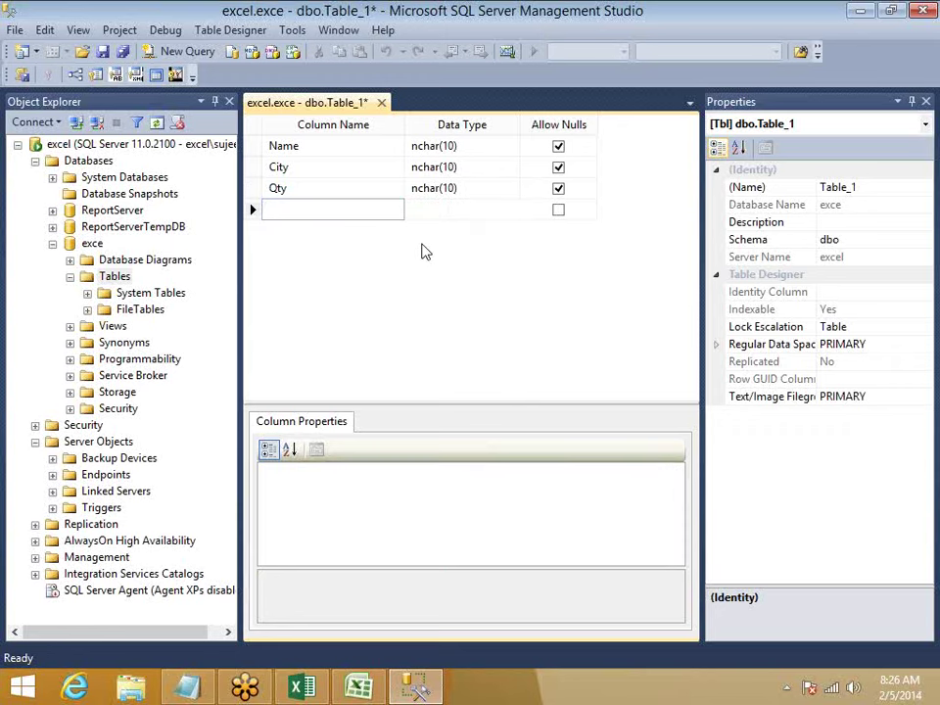
Add an Amt. column below Qty with the int data type
text(Amt.)
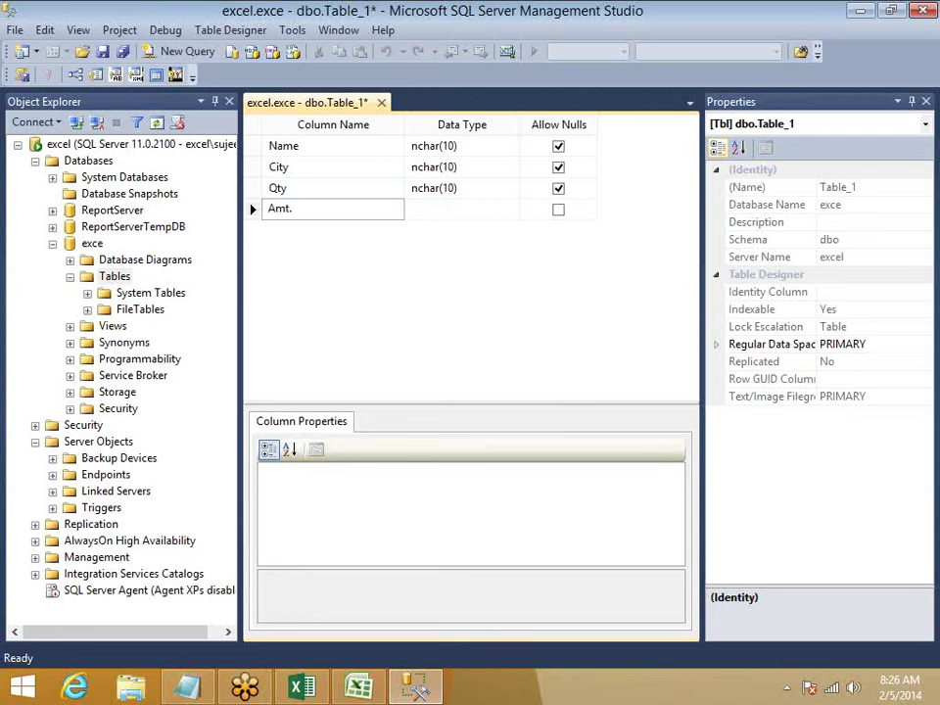
key(Tab)
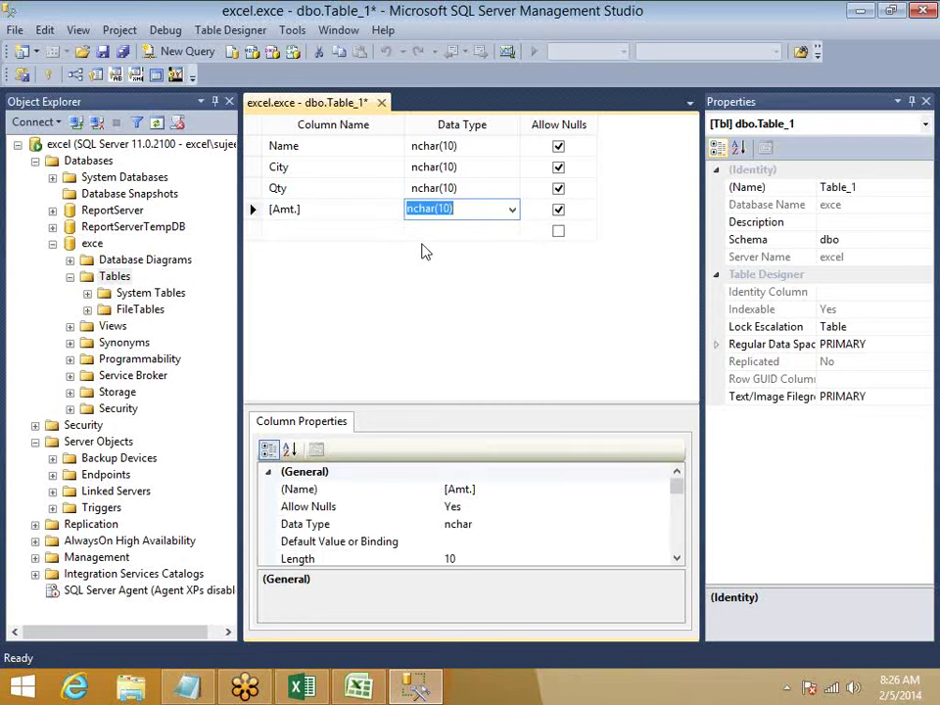
text(i)
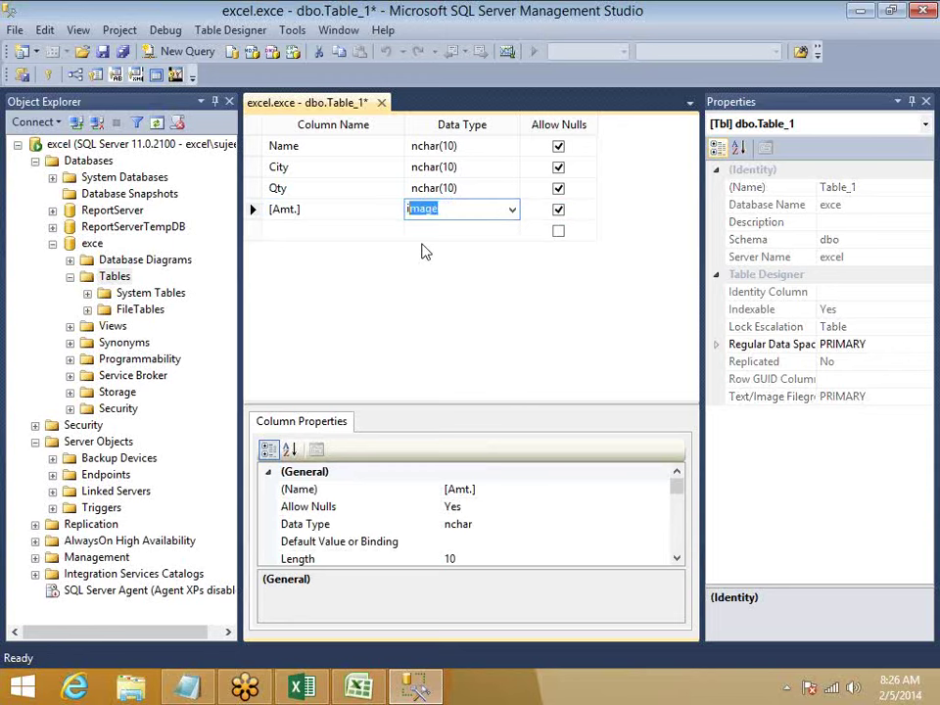
text(nt)
key(Tab)
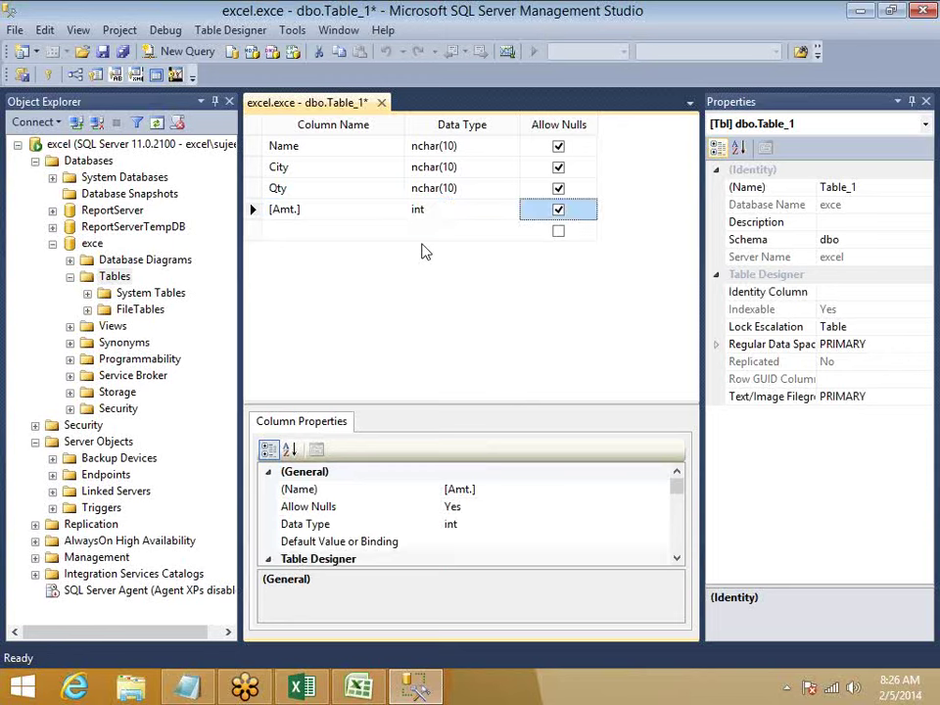
Change the data type of the Qty column to int
key(shift+Tab)
key(shift+Tab)
key(shift+Tab)
key(shift+Tab)
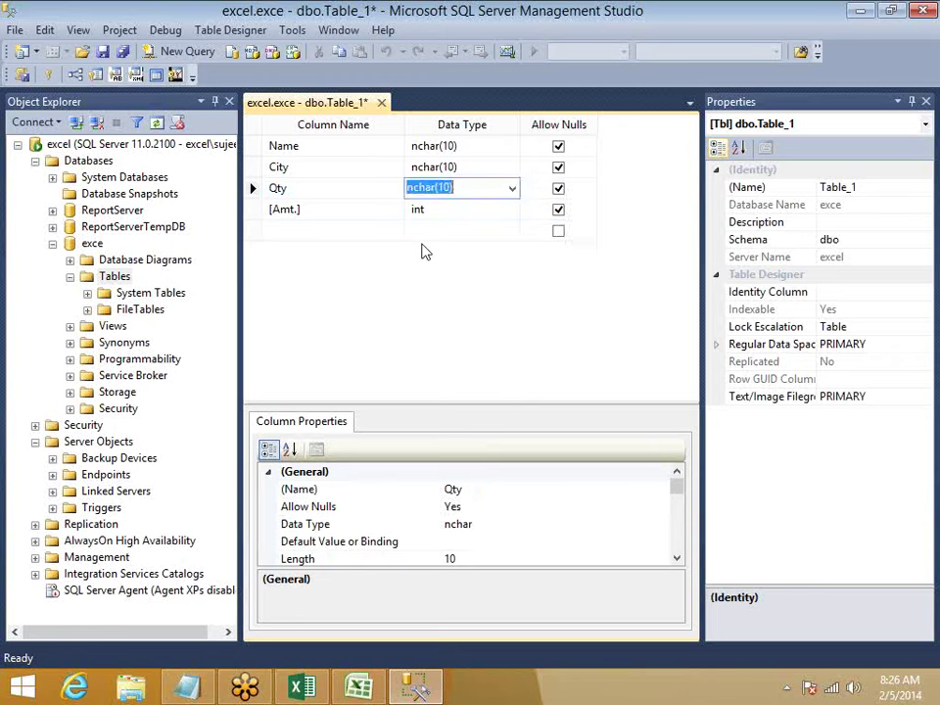
text(int)
key(Tab)
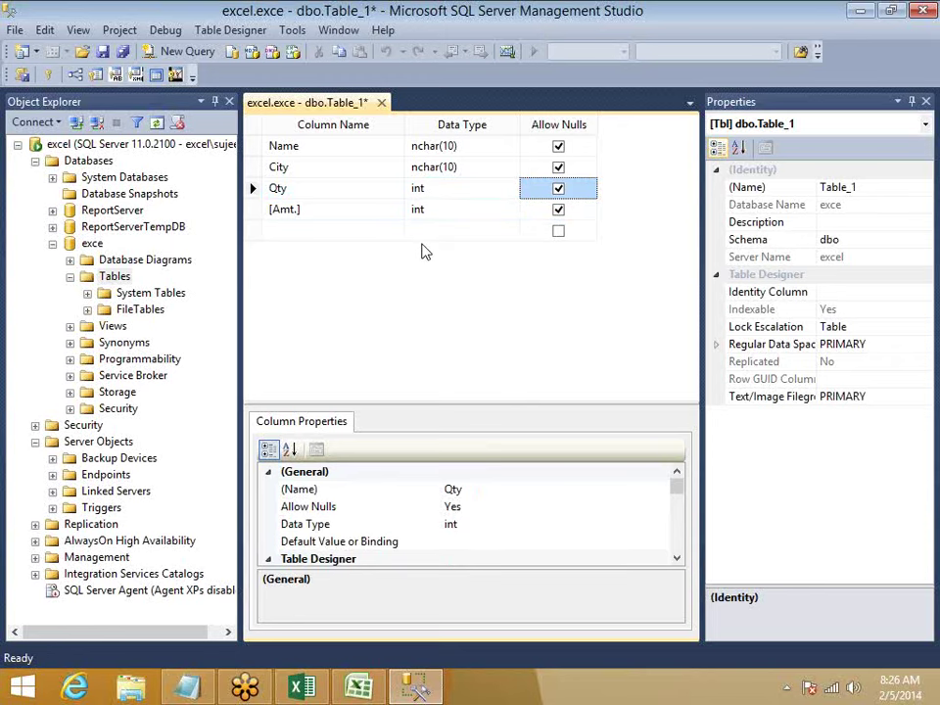
Close the table design and save the new table under the name data
click(383, 104)
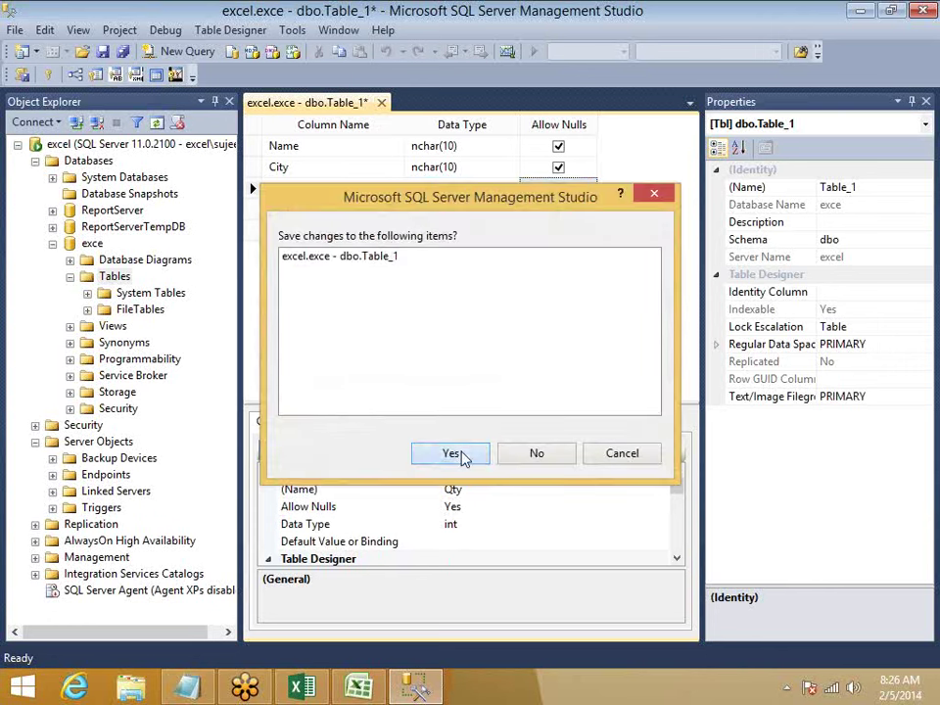
click(456, 452)
click(358, 336)
drag(358, 336, 261, 336)
text(data)
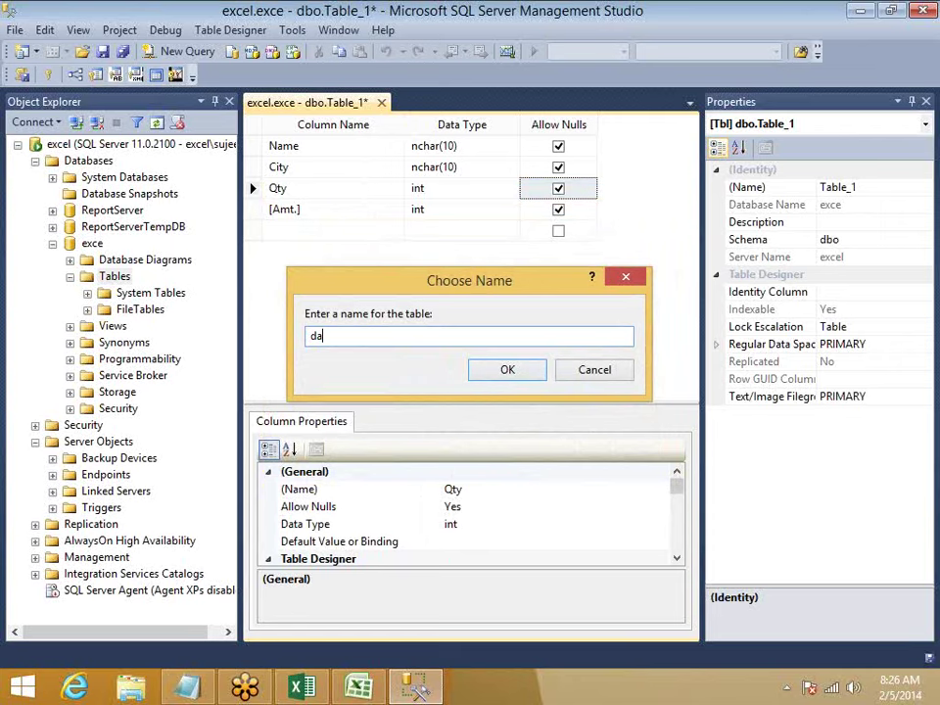
click(486, 368)
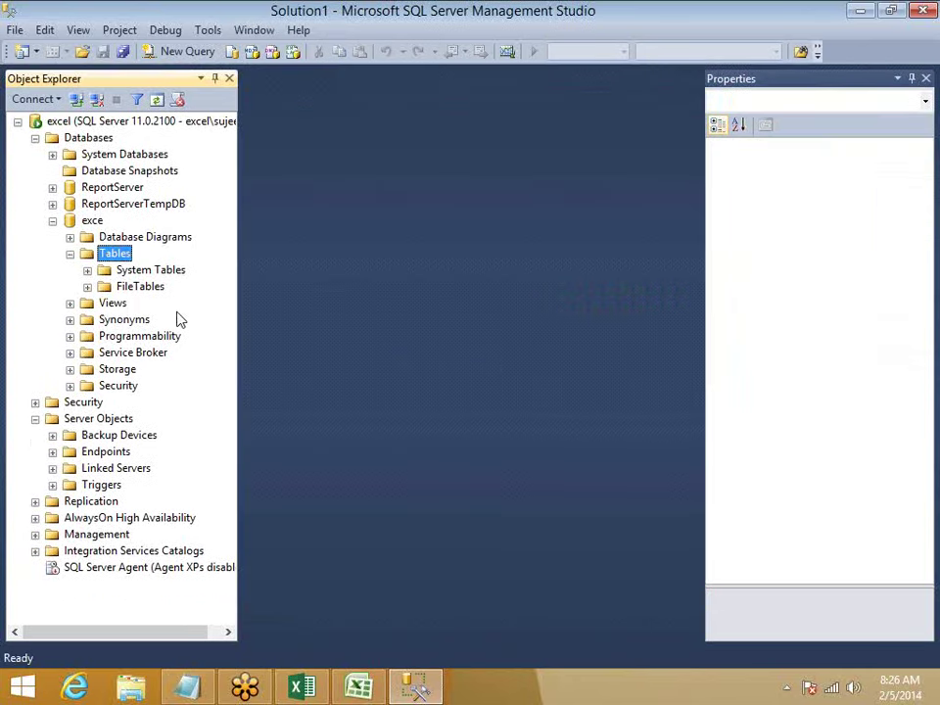
Look for the newly saved table in the Tables folder of the exce database
click(87, 270)
click(70, 255)
click(69, 255)
click(69, 254)
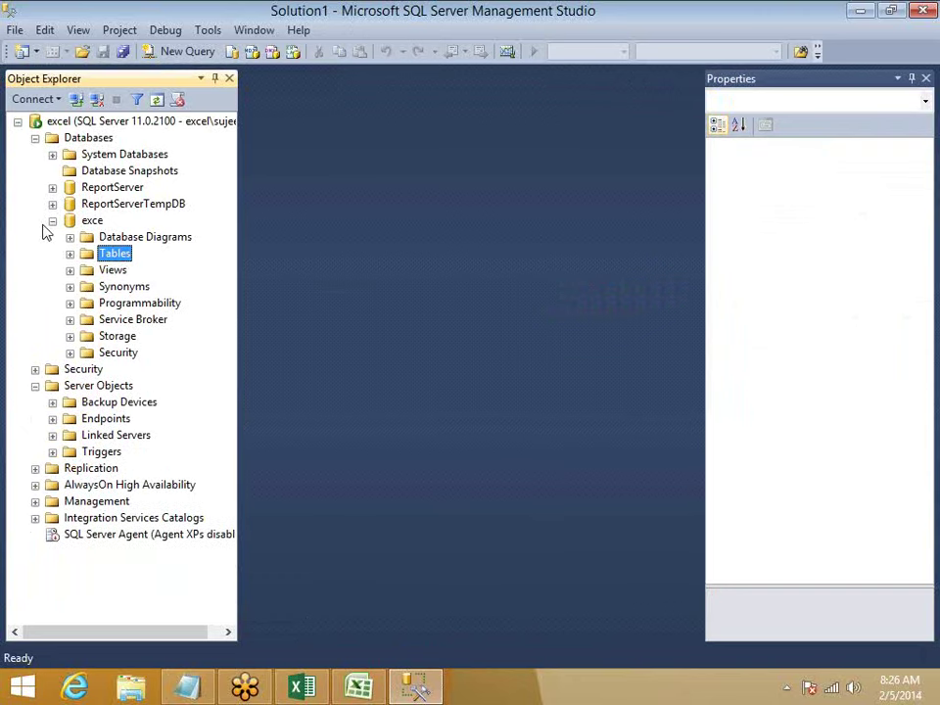
click(52, 220)
click(52, 222)
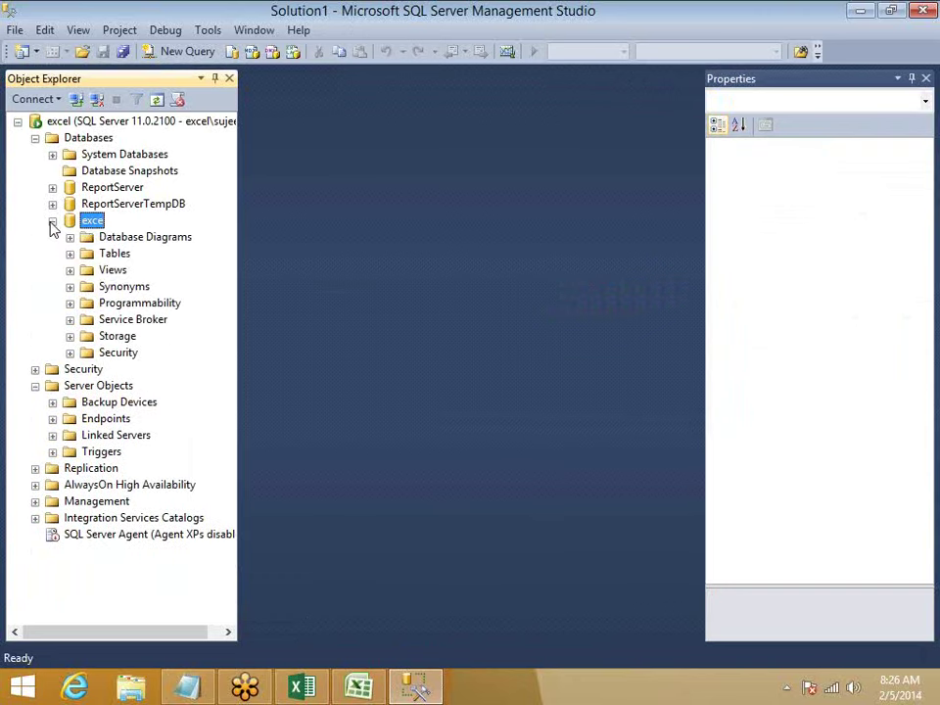
click(69, 255)
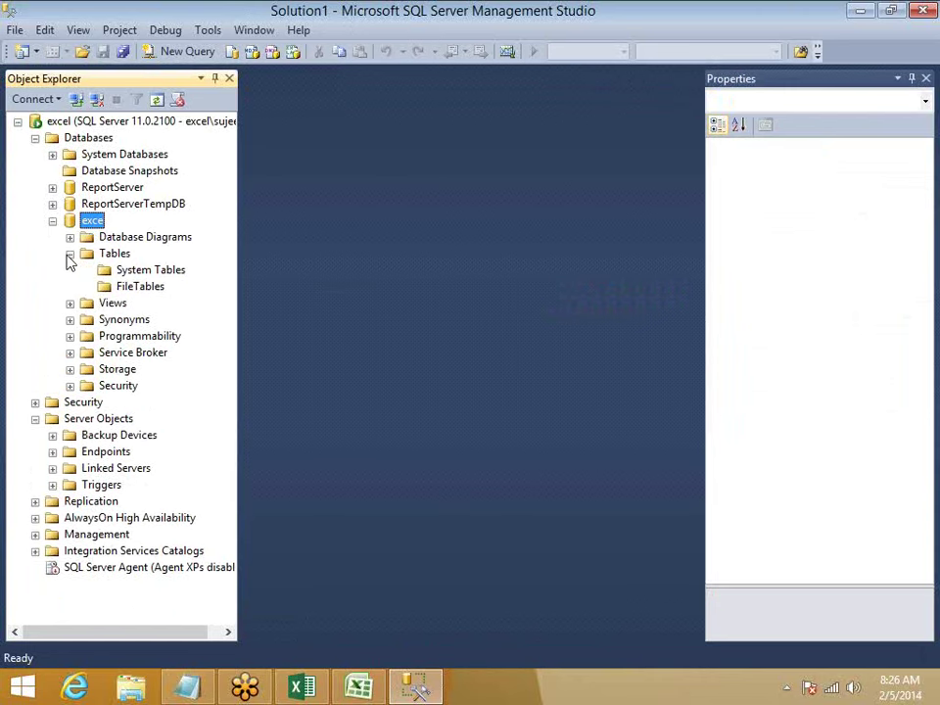
Refresh the Tables folder of exce and open the top 200 rows of dbo.data for editing
right_click(108, 256)
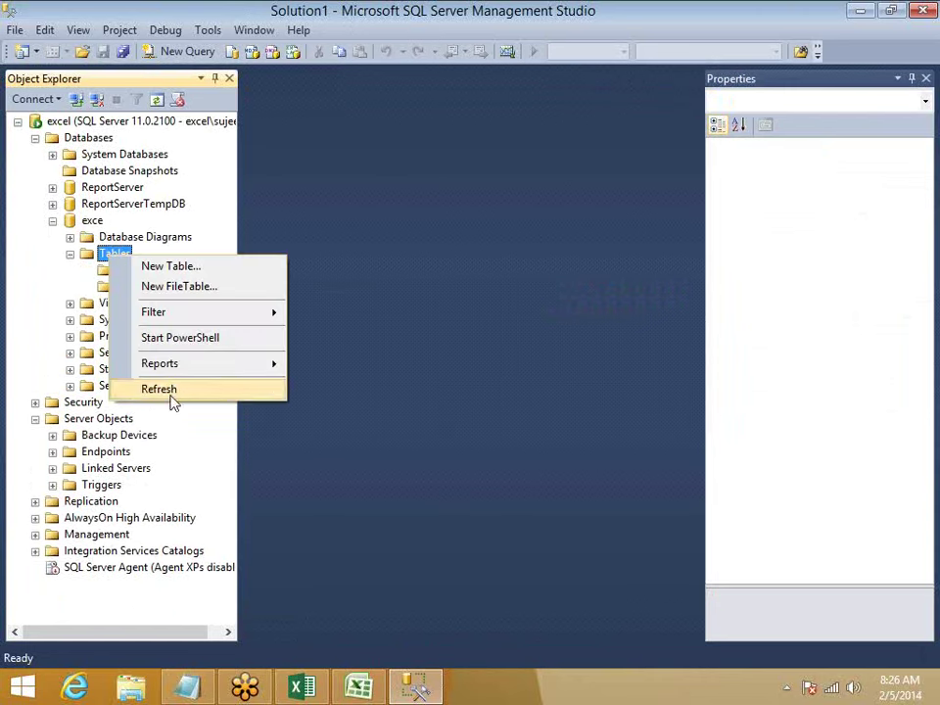
click(170, 397)
click(69, 255)
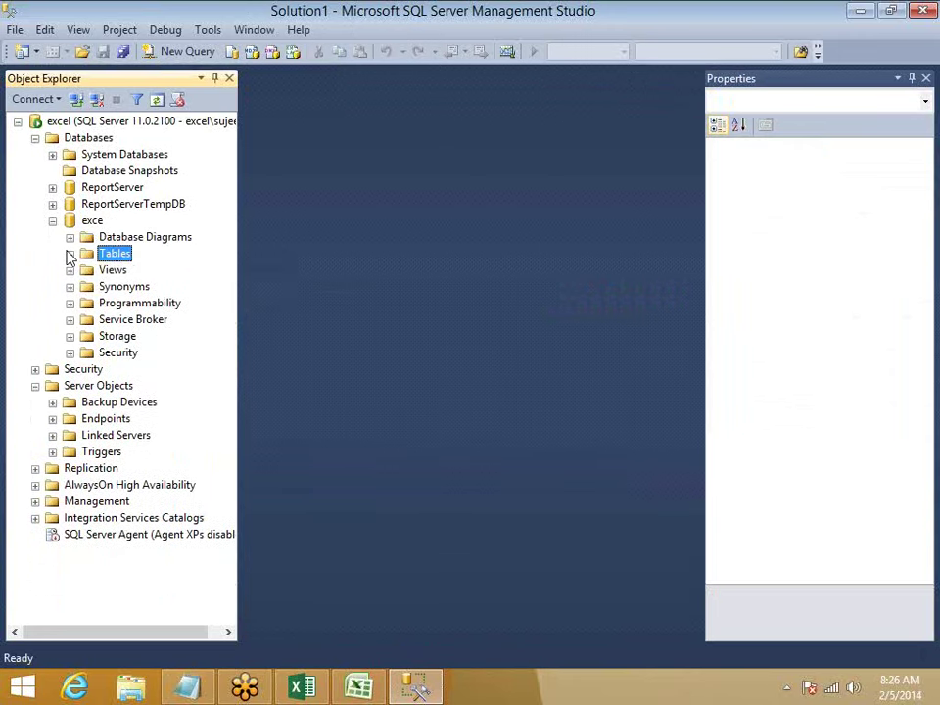
click(70, 254)
click(137, 305)
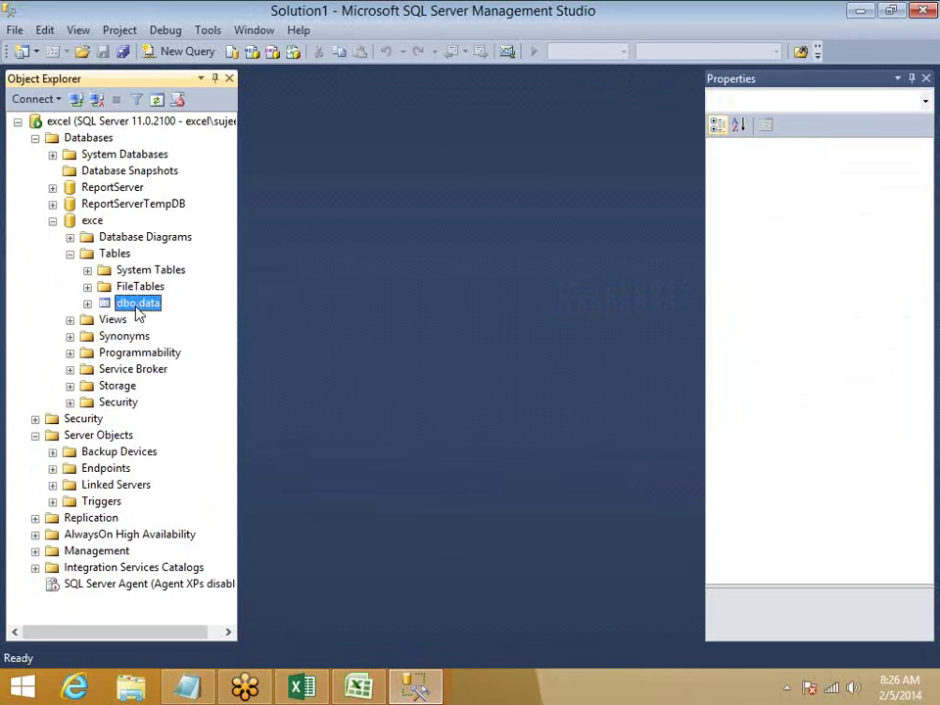
right_click(137, 306)
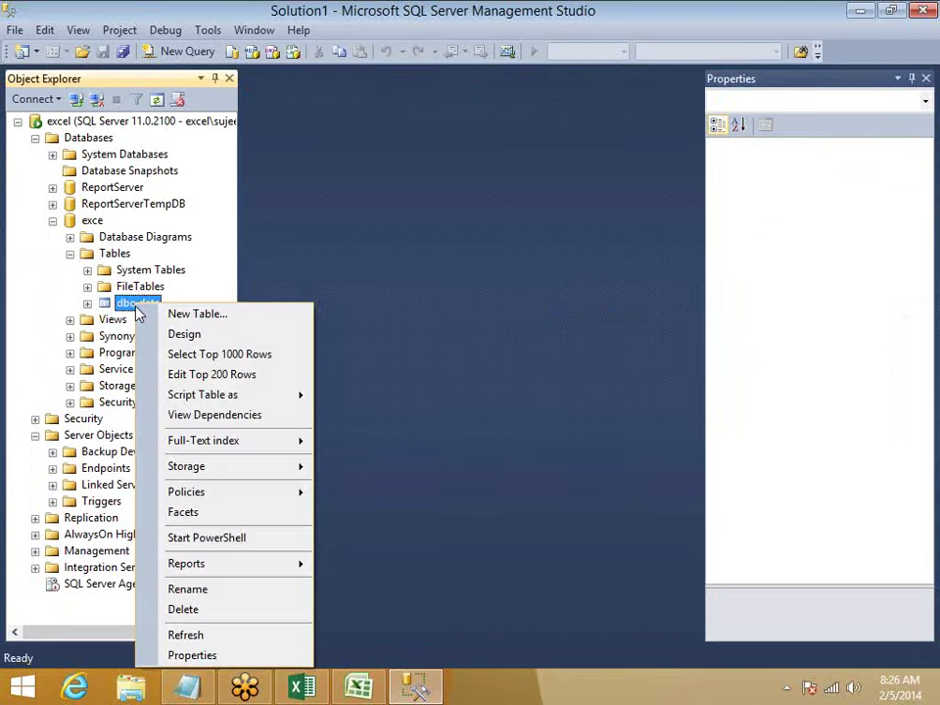
click(259, 381)
Enter the first record with a person's name, City Noida, Qty 25 and Amt. 62
click(307, 143)
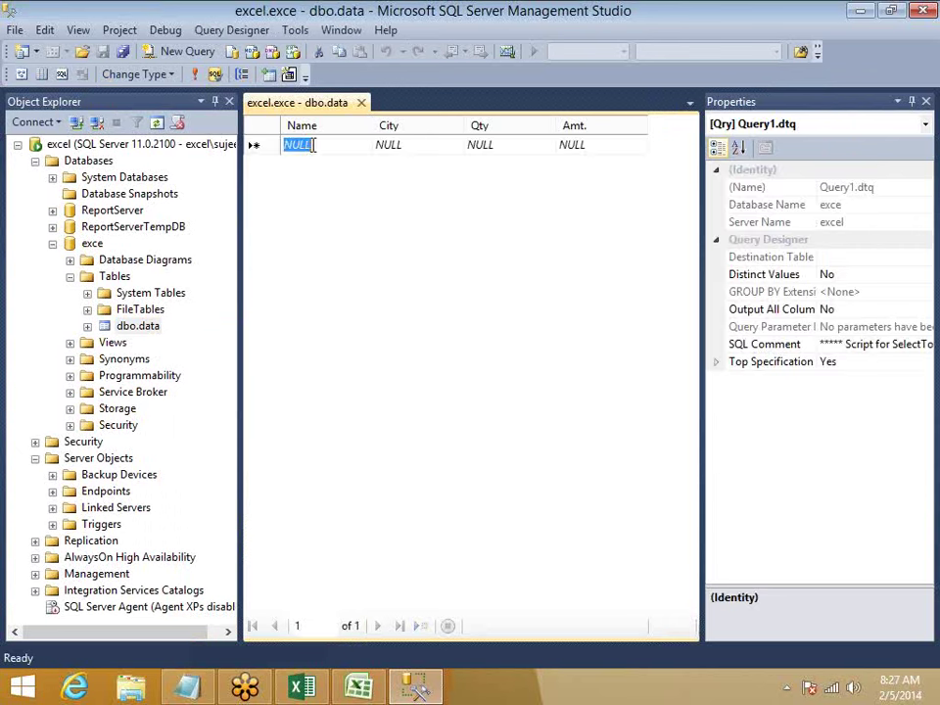
text(Sujeet)
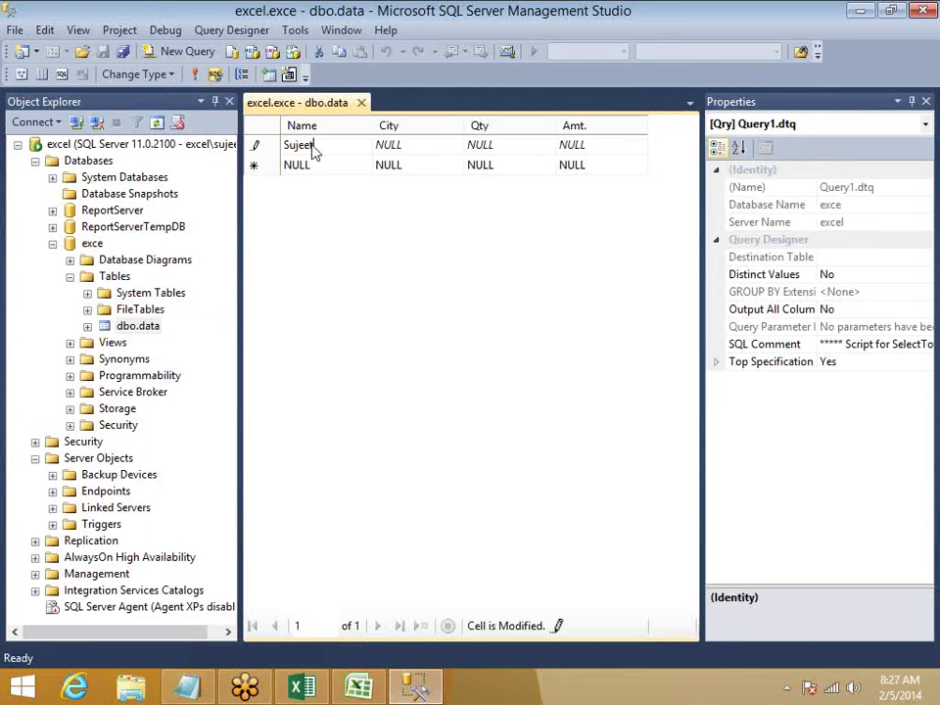
key(Tab)
text(Man)
key(BackSpace)
key(BackSpace)
key(BackSpace)
text(Noid)
key(Tab)
text(25)
key(Tab)
text(62)
key(Tab)
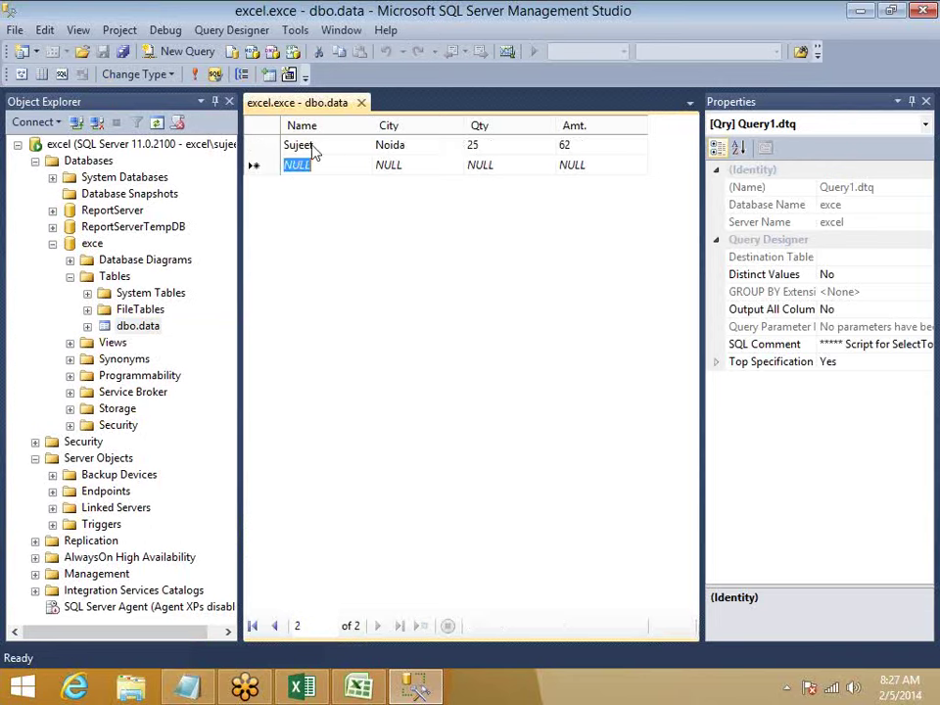
Enter the second record with a person's name, City Delhi, Qty 87 and Amt. 36
text(In)
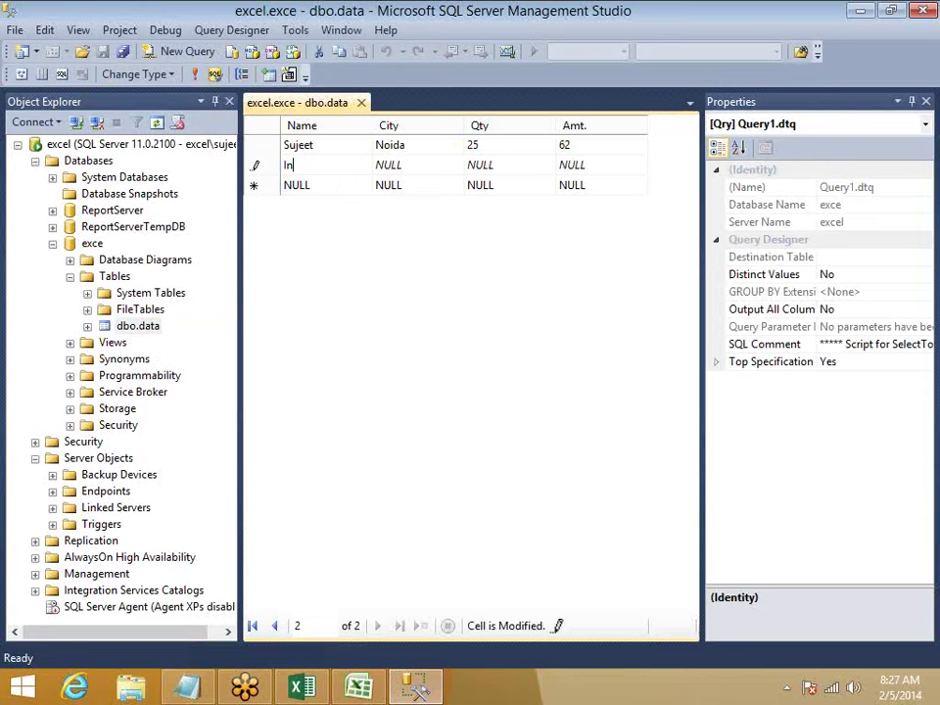
text(der)
key(Tab)
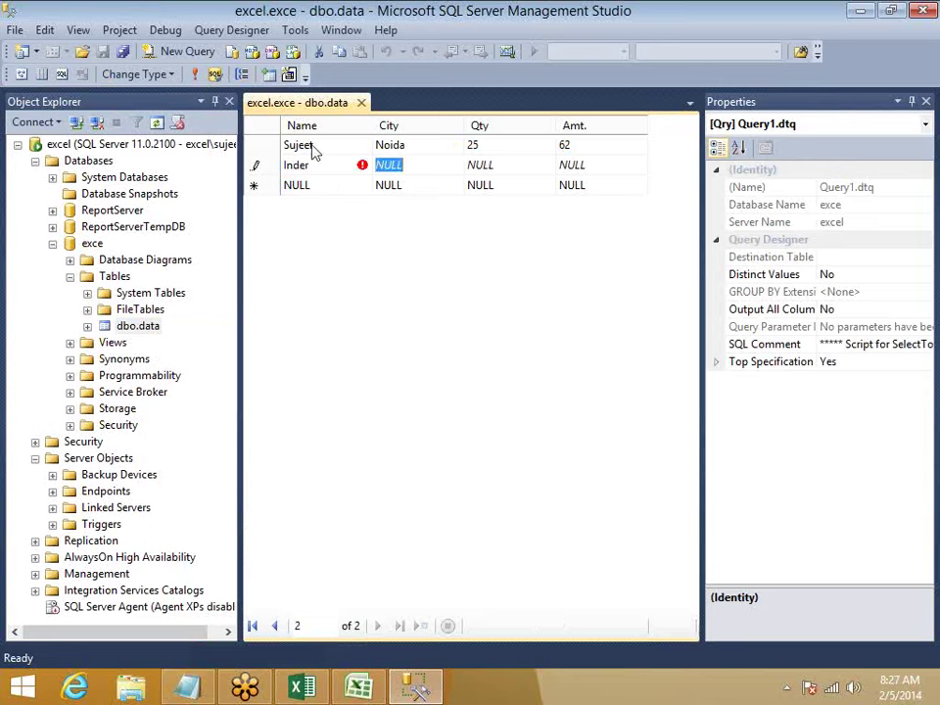
text(Delhi)
key(Tab)
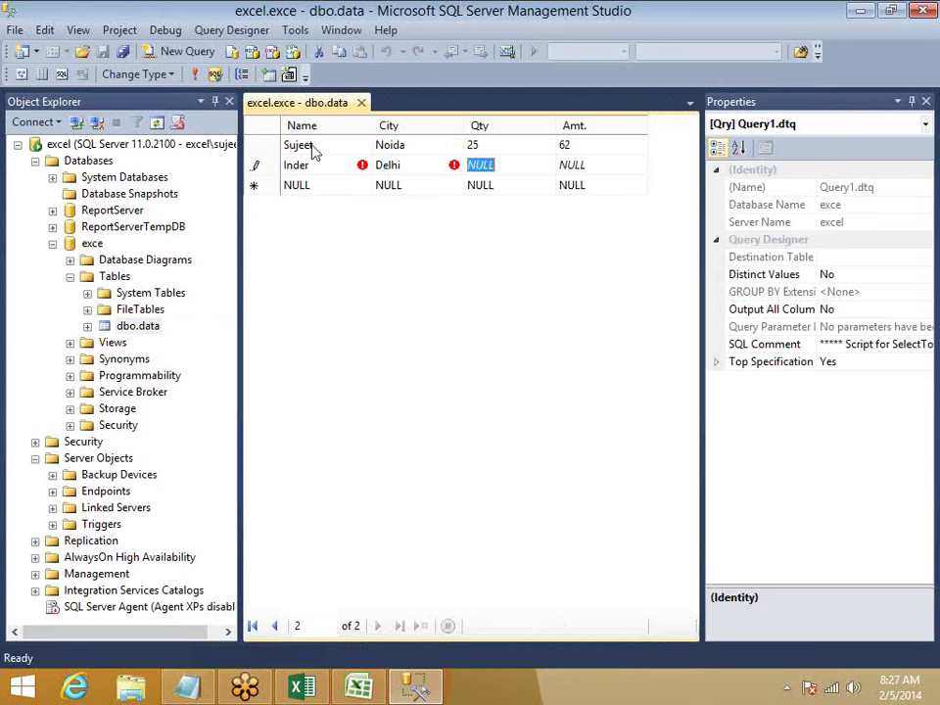
text(87)
key(Tab)
text(3)
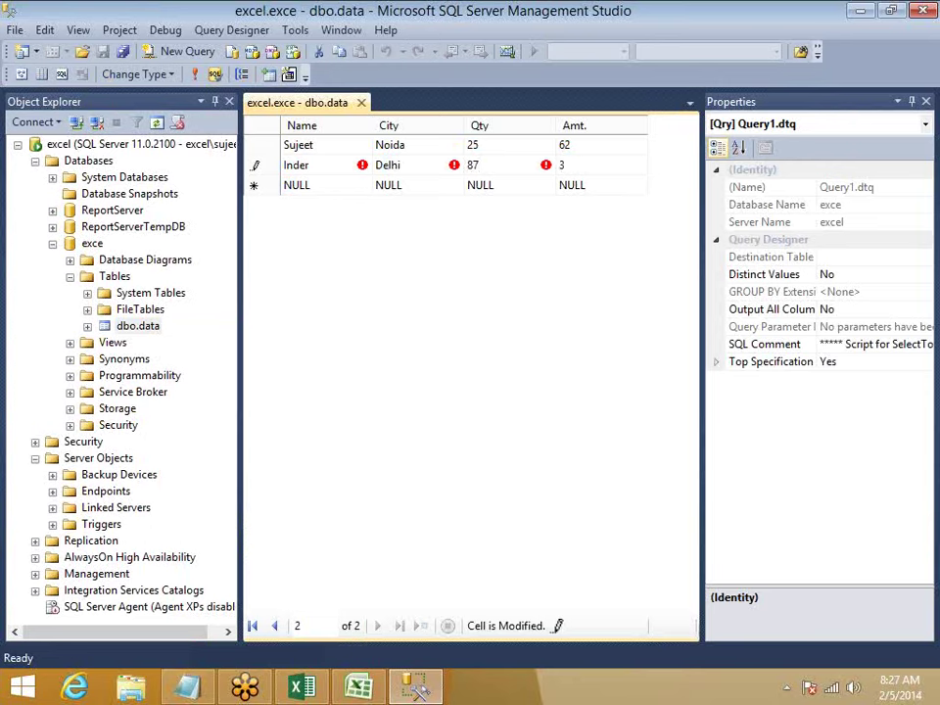
text(6)
key(Tab)
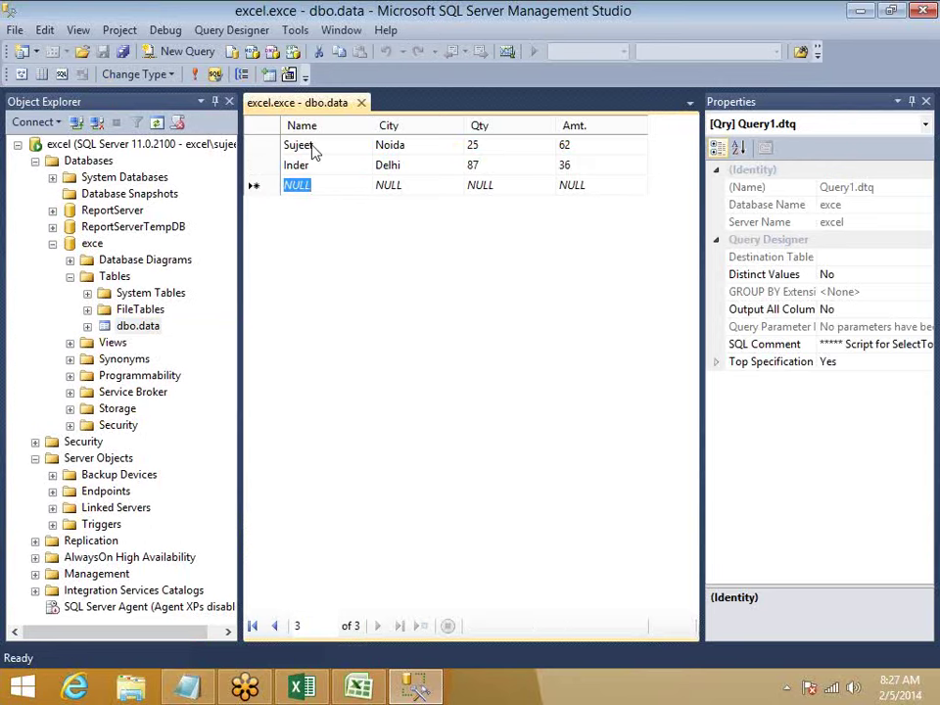
Fill in the third record with a person's name, City Jaipur, Qty 85 and Amt. 36
key(BackSpace)
text(Y)
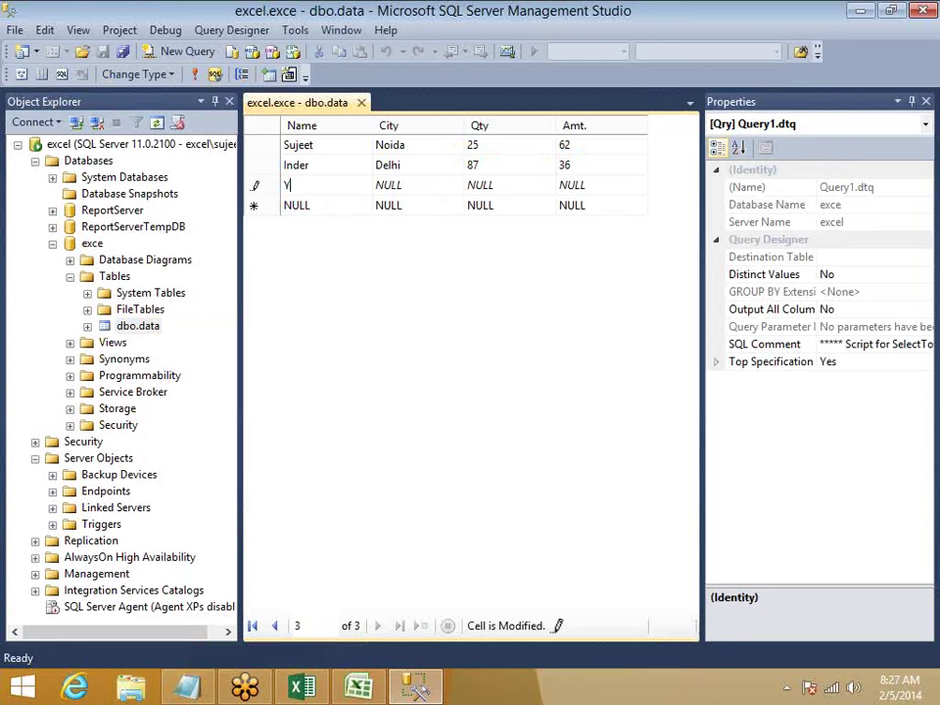
text(ogendr)
key(Tab)
text(65)
key(Tab)
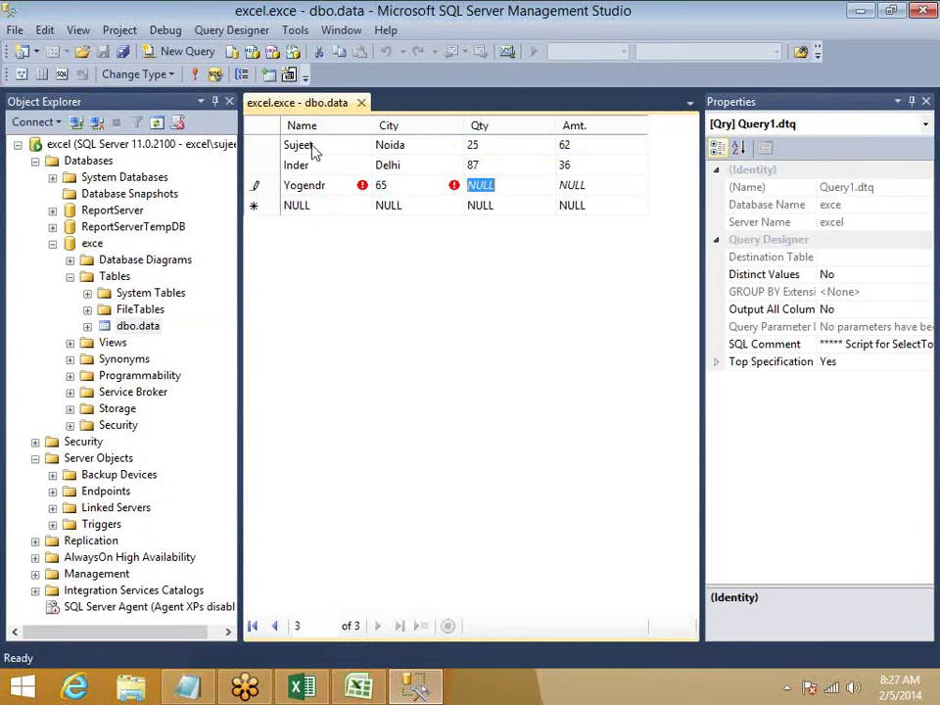
key(shift+Tab)
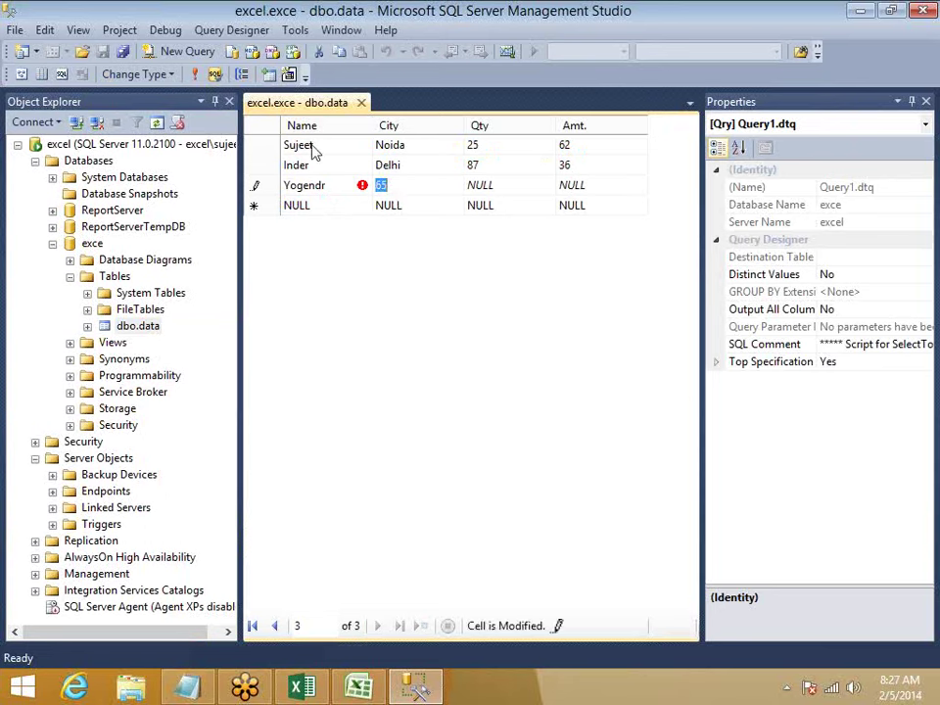
text(Jaipur)
key(Tab)
text(85)
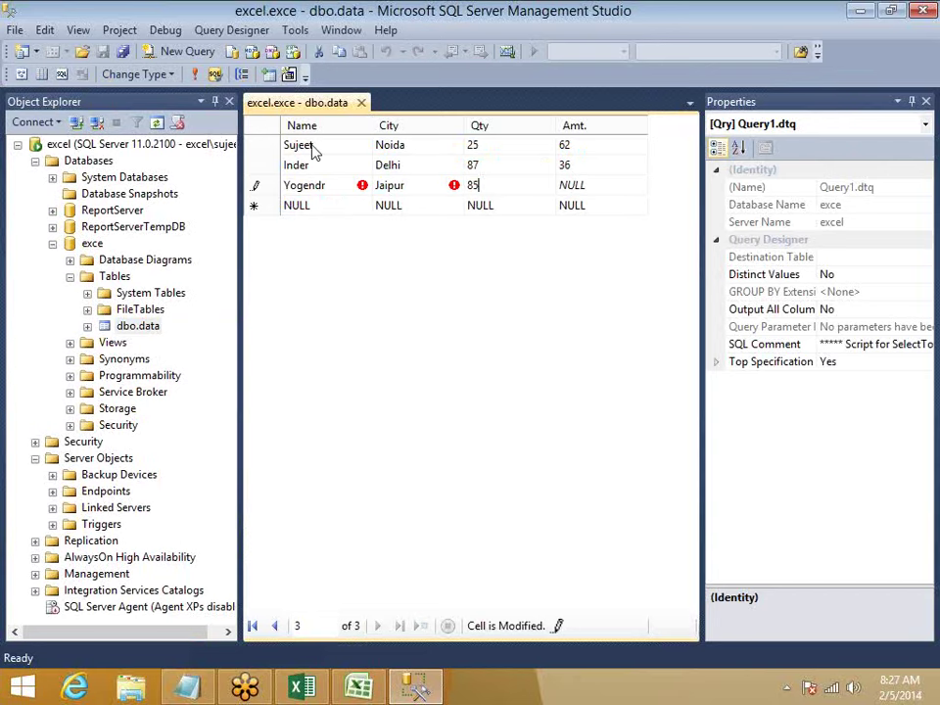
key(Tab)
text(3)
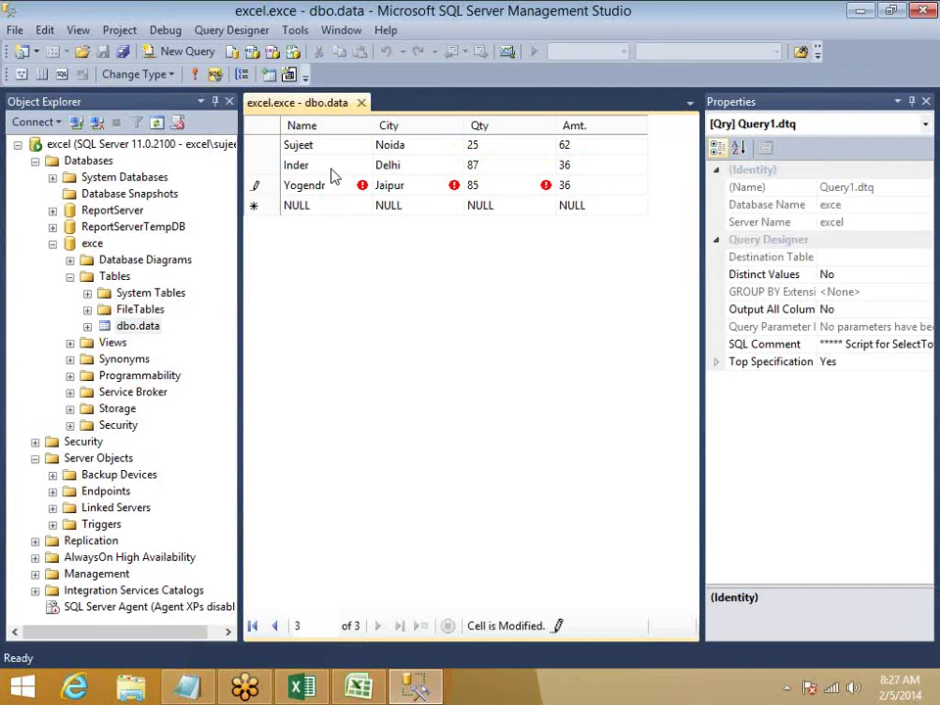
Commit the third record, then close the dbo.data grid and minimize SQL Server Management Studio
key(Tab)
click(361, 102)
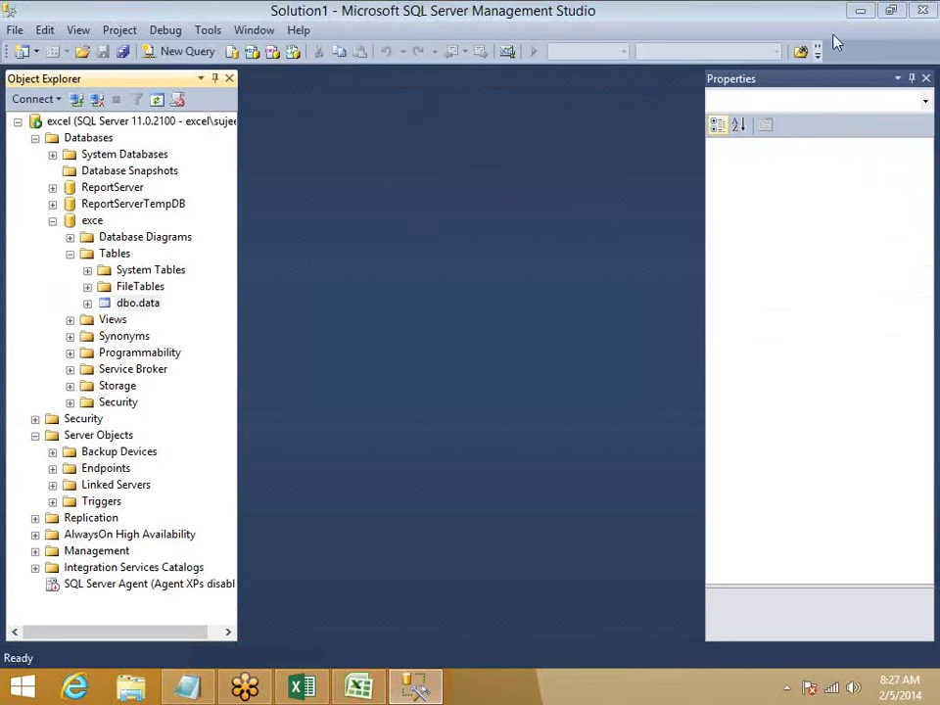
click(857, 11)
In Excel's Book1, start a PivotTable at cell A1 of Sheet3 that uses an external data source
click(442, 328)
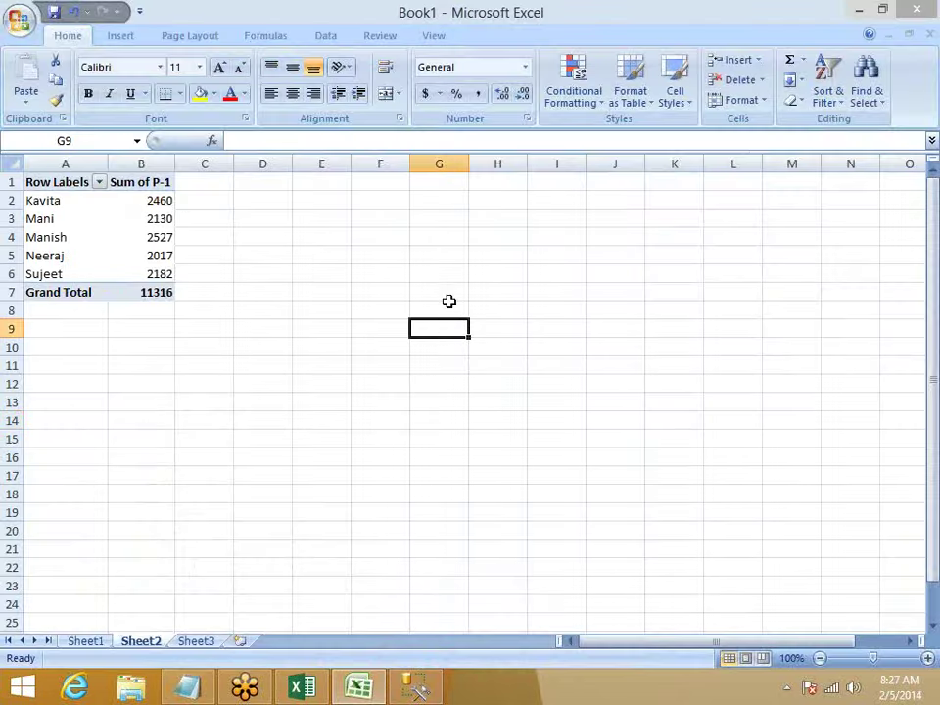
click(137, 38)
click(333, 218)
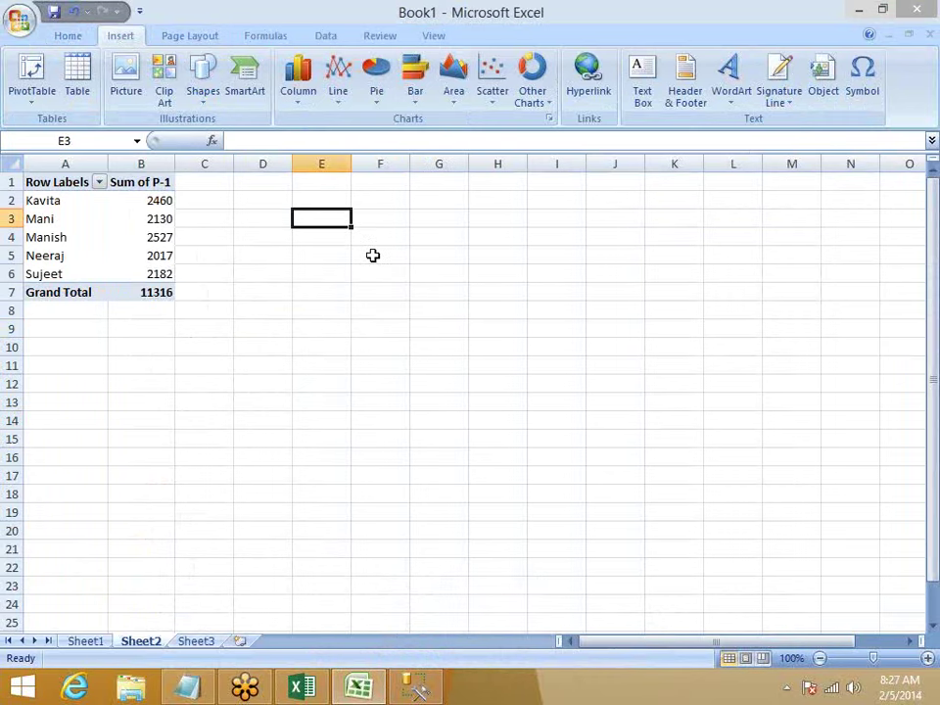
click(197, 642)
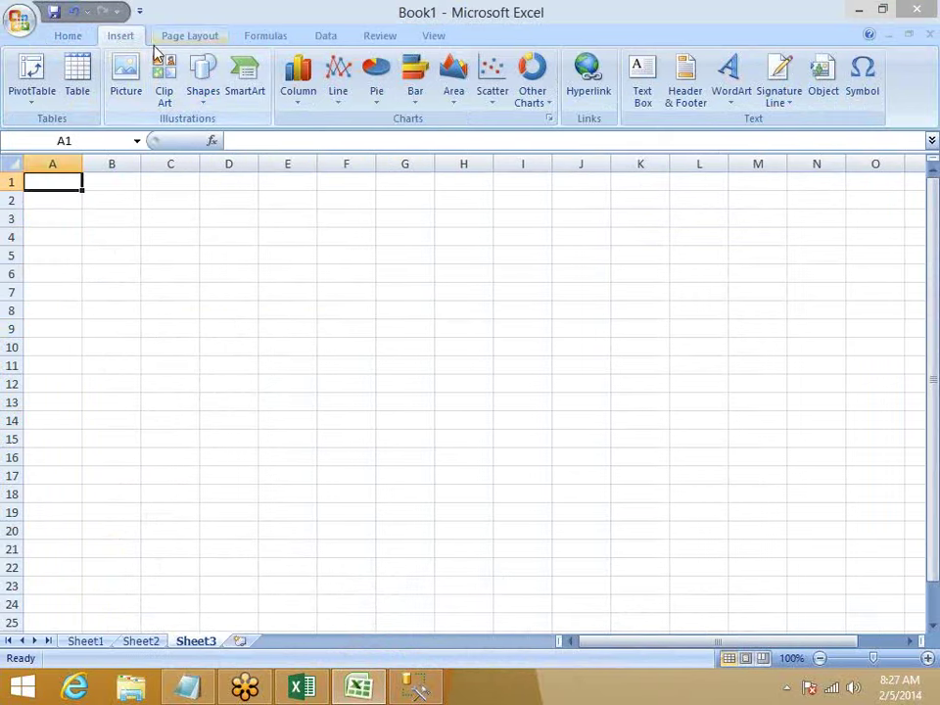
click(52, 105)
click(57, 122)
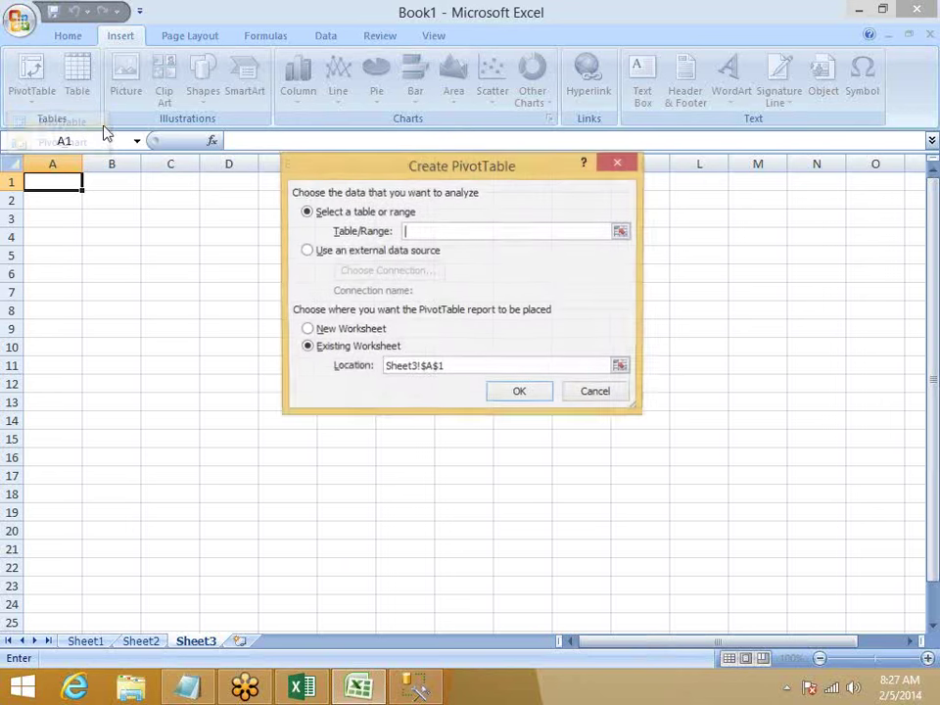
click(340, 255)
Set up a new Microsoft SQL Server data connection to the server excel with Windows Authentication
click(369, 274)
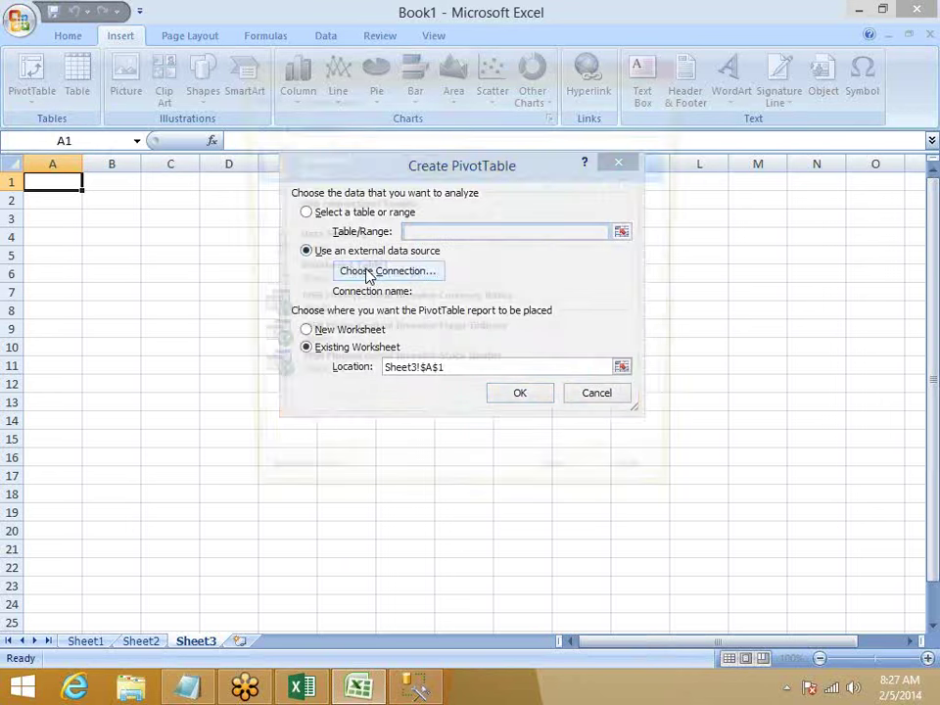
click(312, 491)
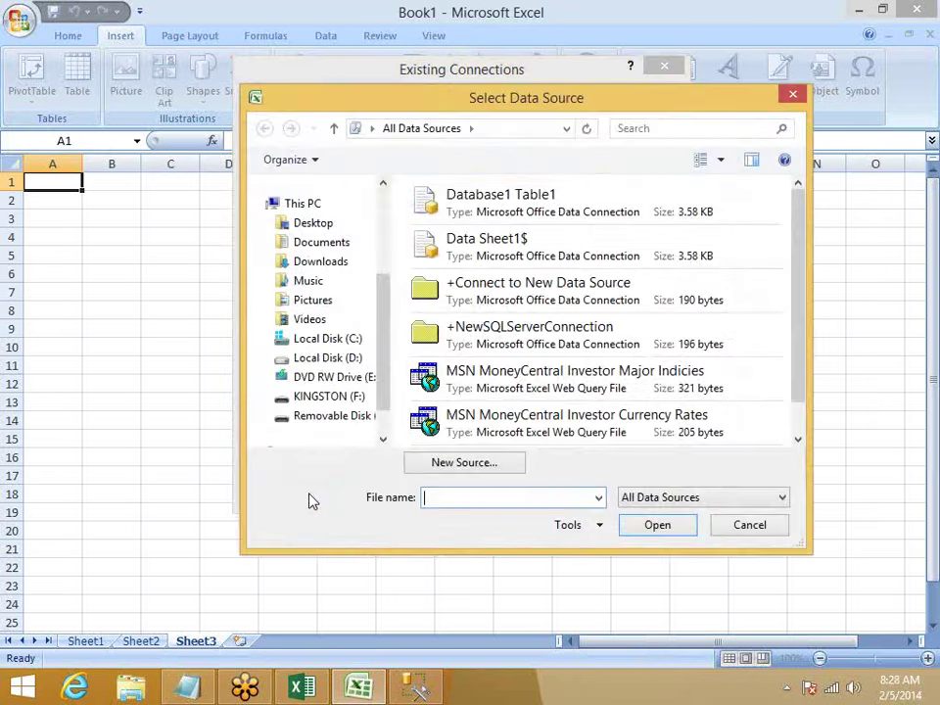
click(473, 461)
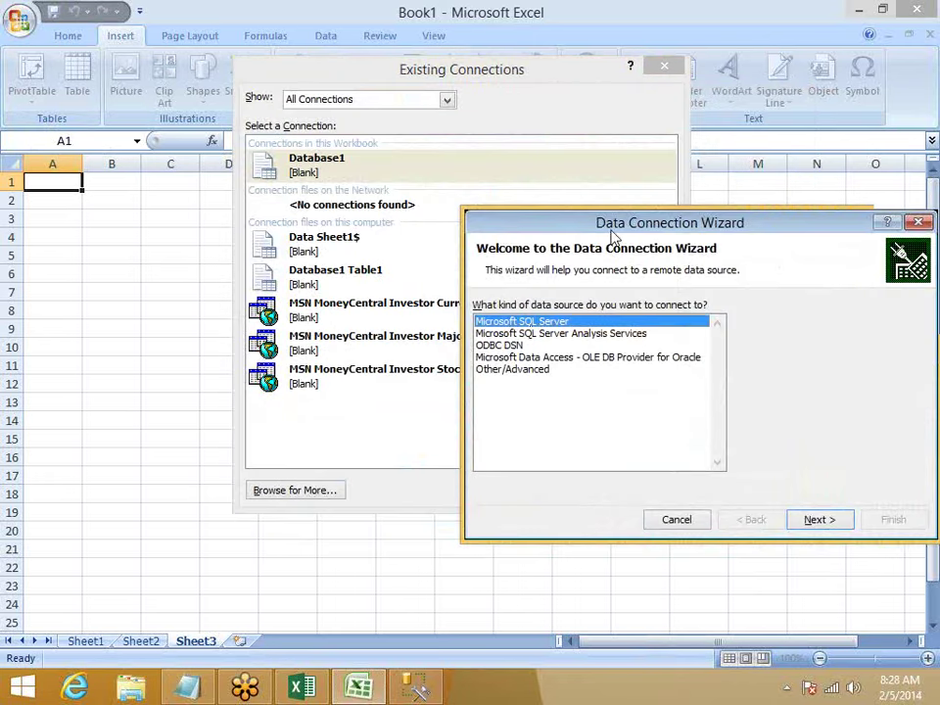
drag(607, 227, 336, 194)
click(547, 489)
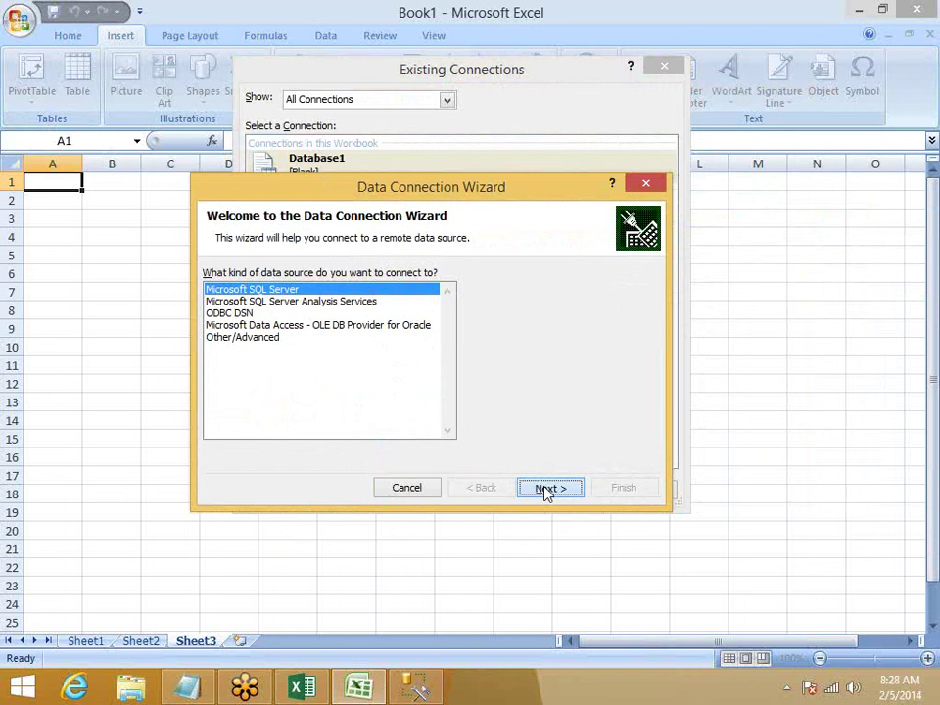
text(excel)
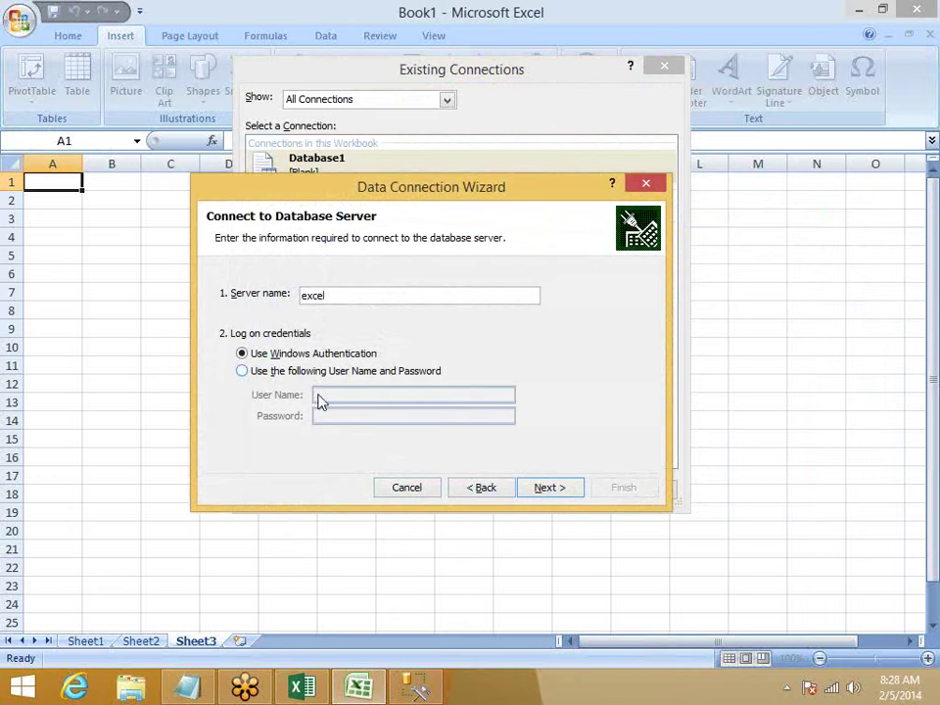
click(546, 487)
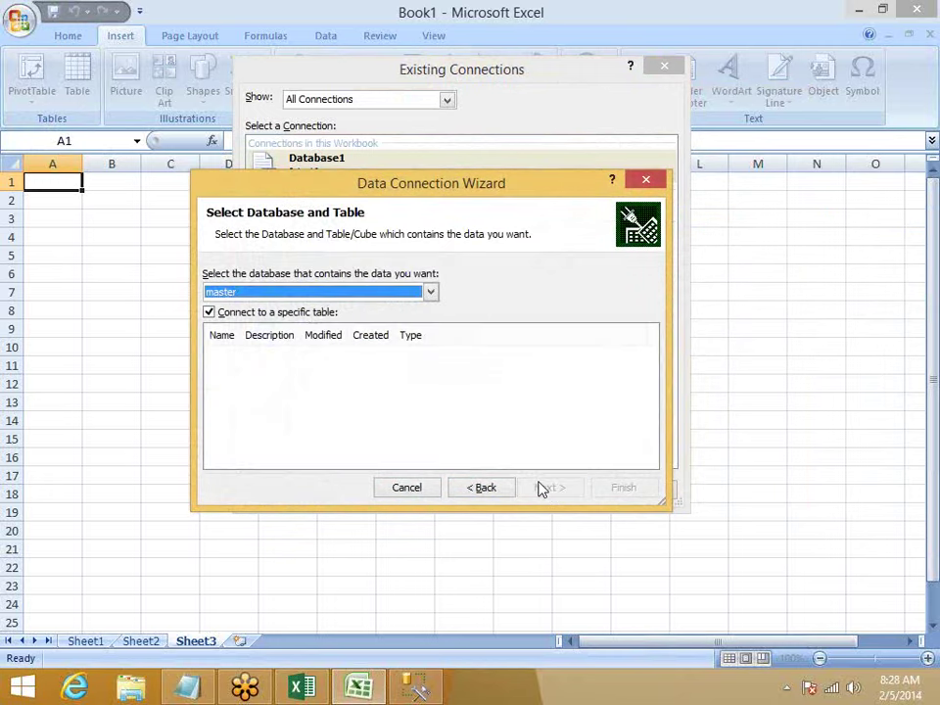
Connect to the data table of the exce database and create the PivotTable from that connection
click(430, 294)
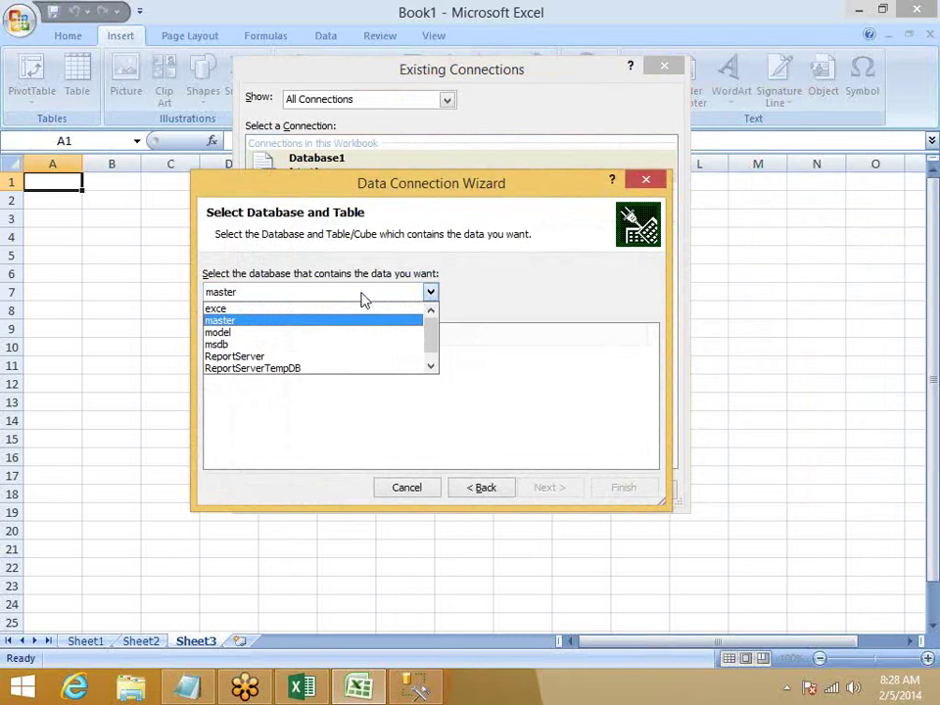
click(223, 312)
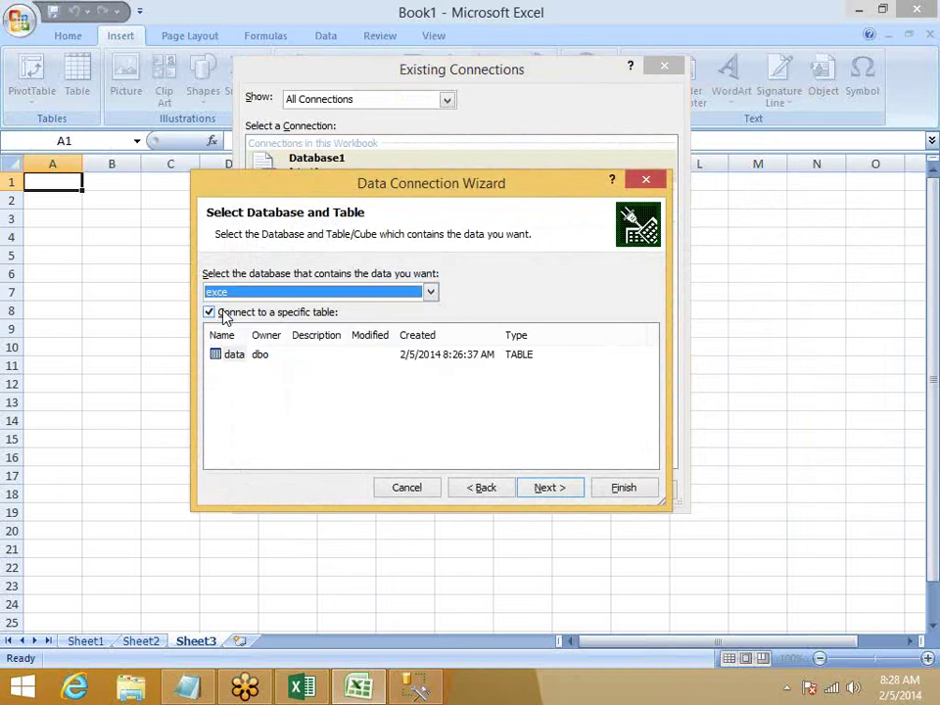
click(237, 359)
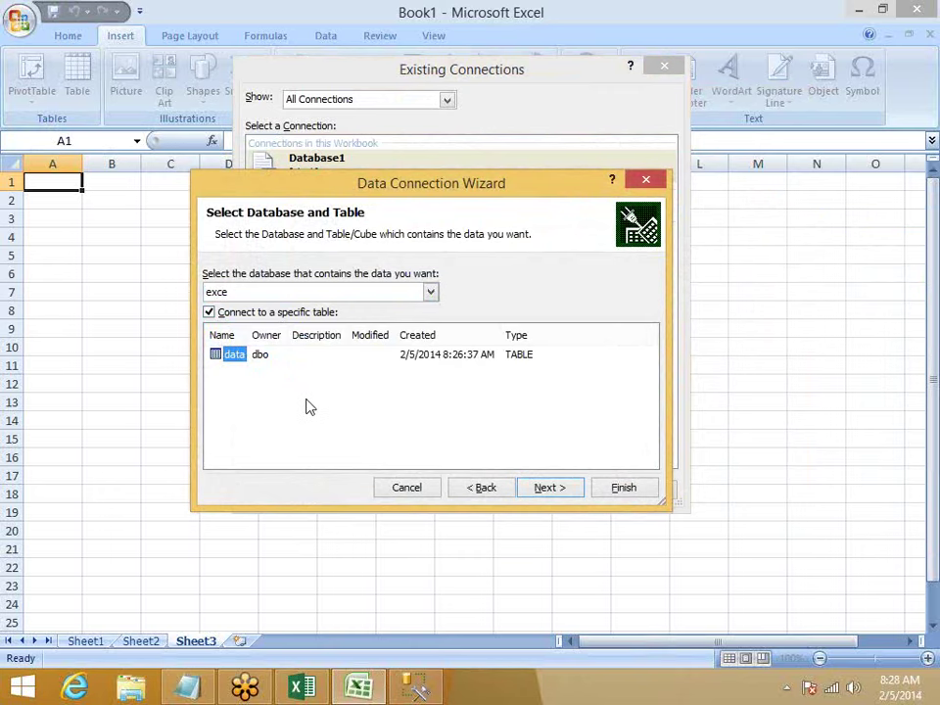
click(550, 489)
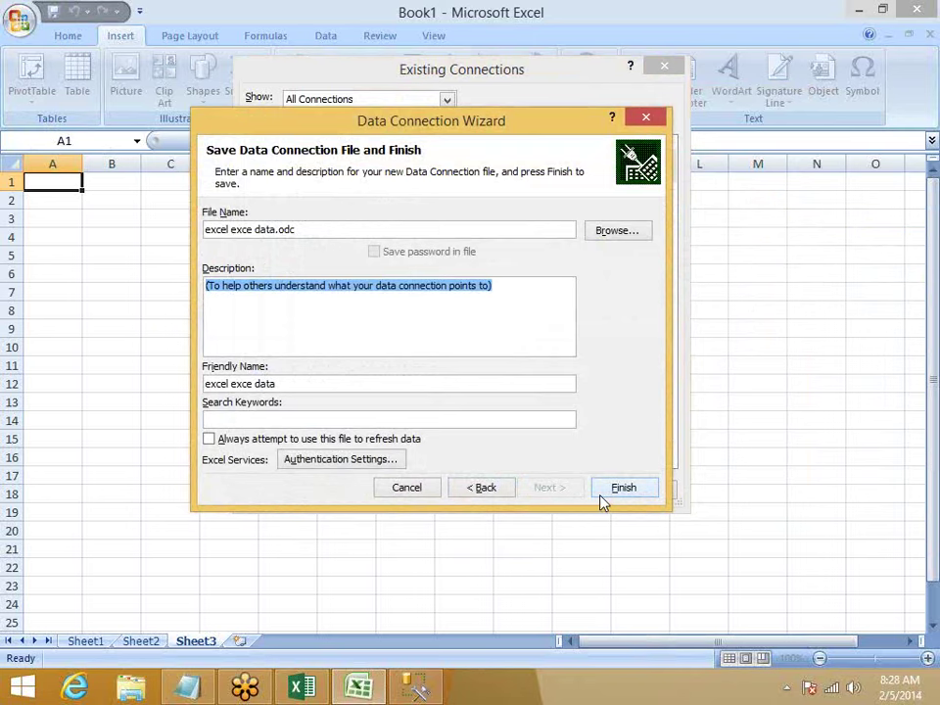
click(607, 491)
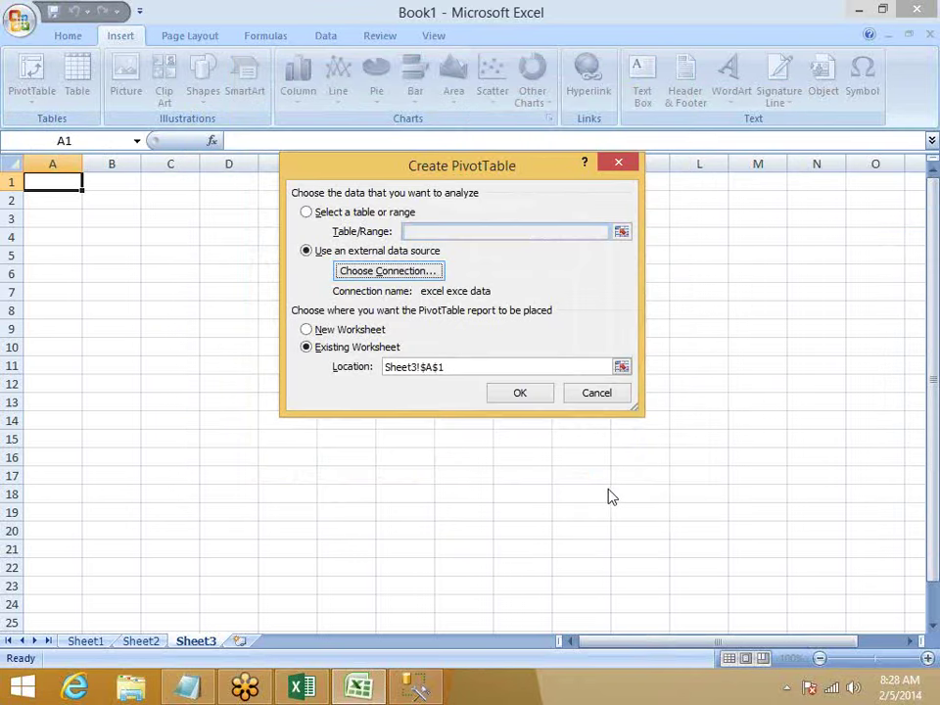
click(518, 393)
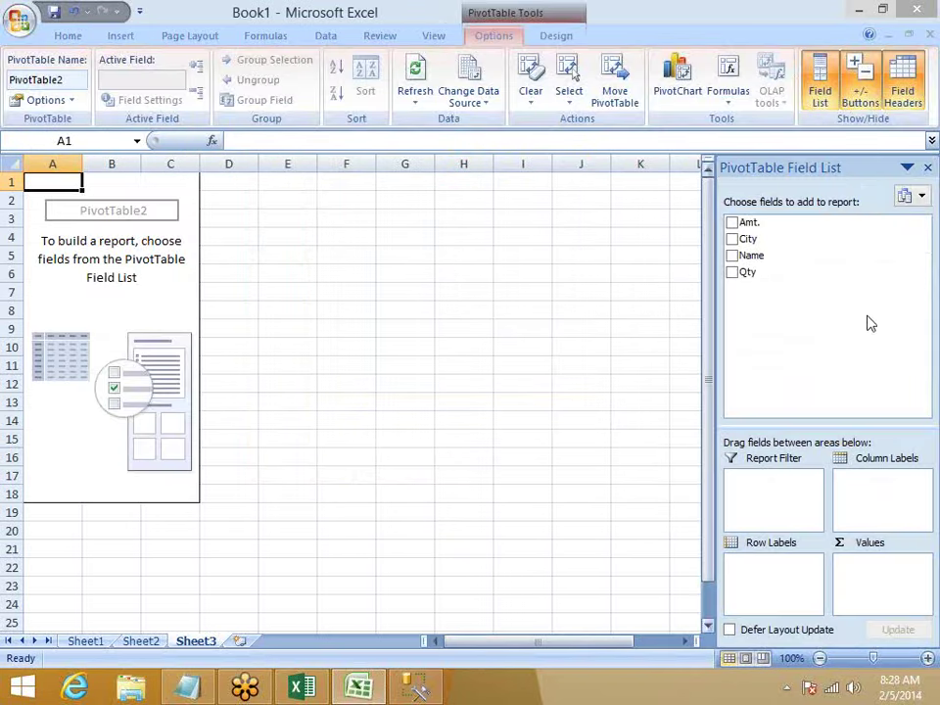
Lay out the pivot table with Name as row labels and Qty and City as values
drag(770, 255, 773, 569)
drag(765, 274, 862, 578)
drag(745, 238, 876, 588)
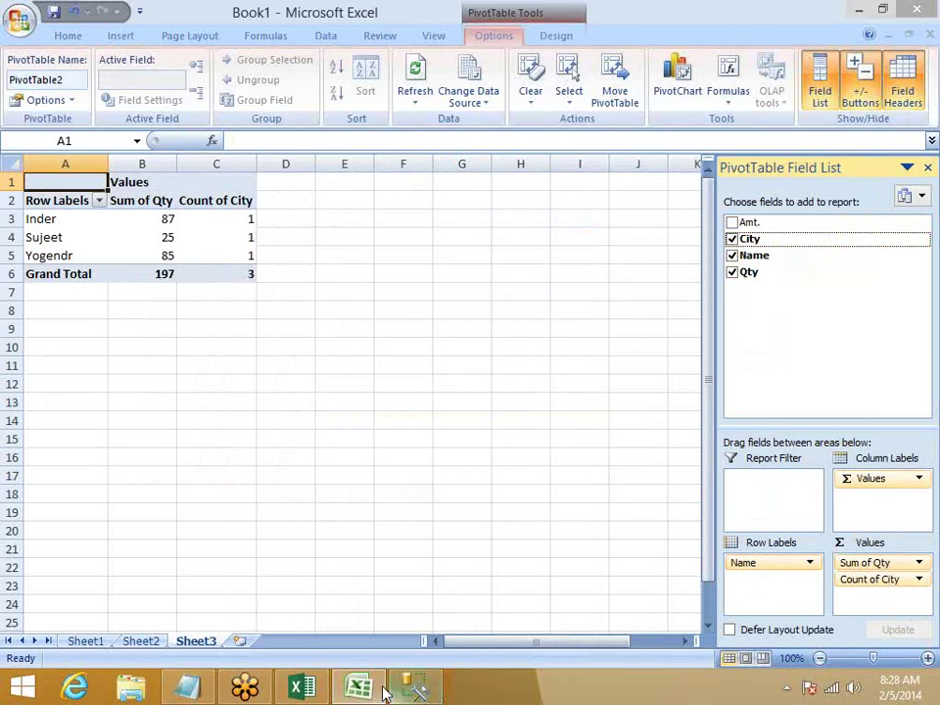
Switch to SQL Server Management Studio and close it
click(415, 687)
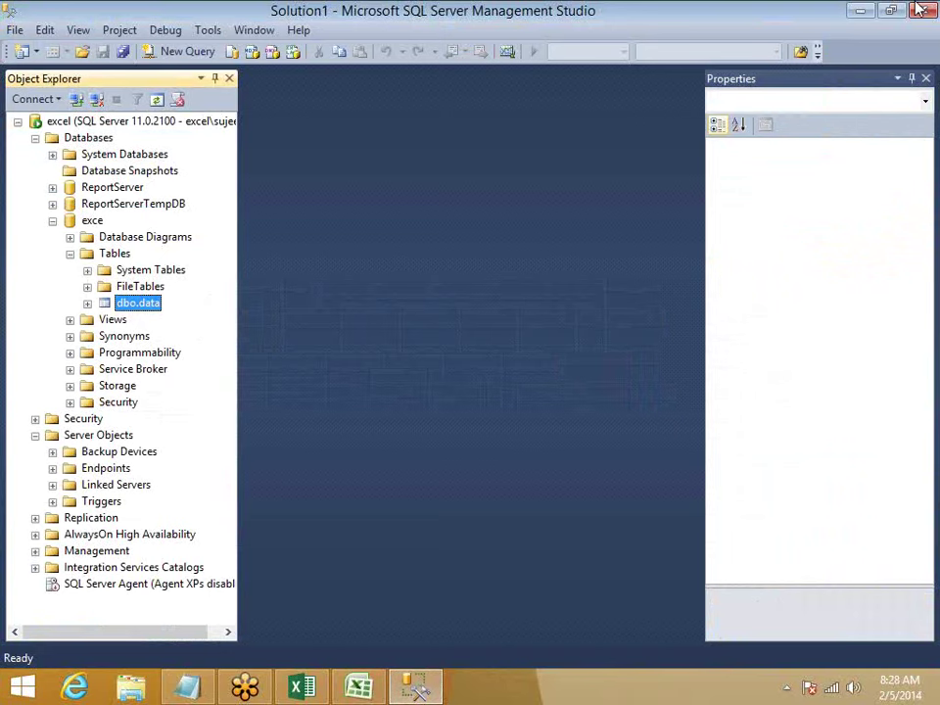
click(921, 9)
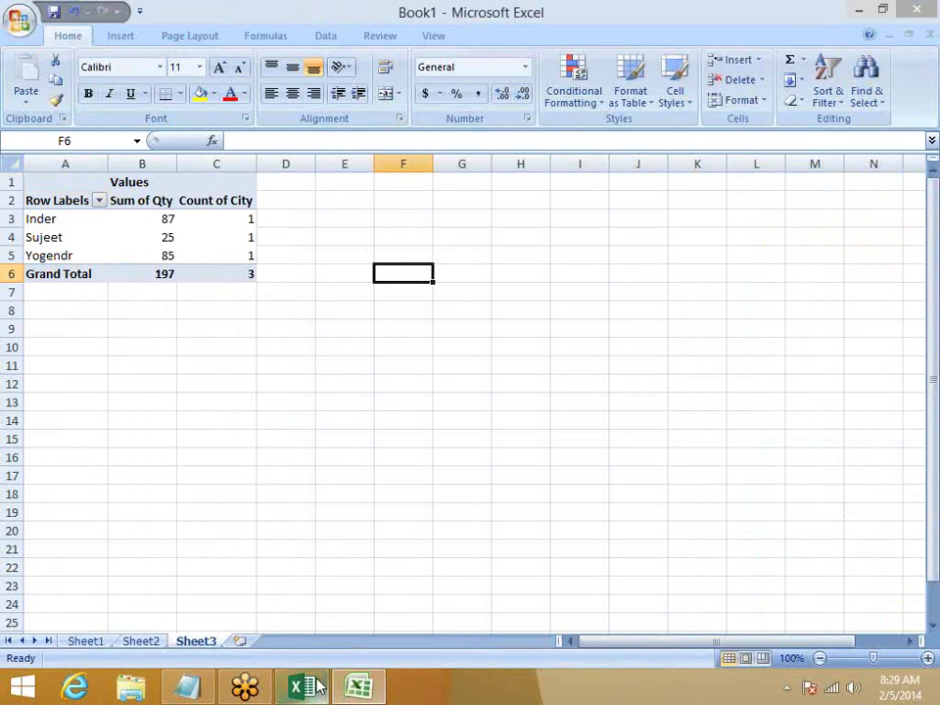
Switch to the Data workbook and select cell G217 on Sheet1
mouse_move(318, 686)
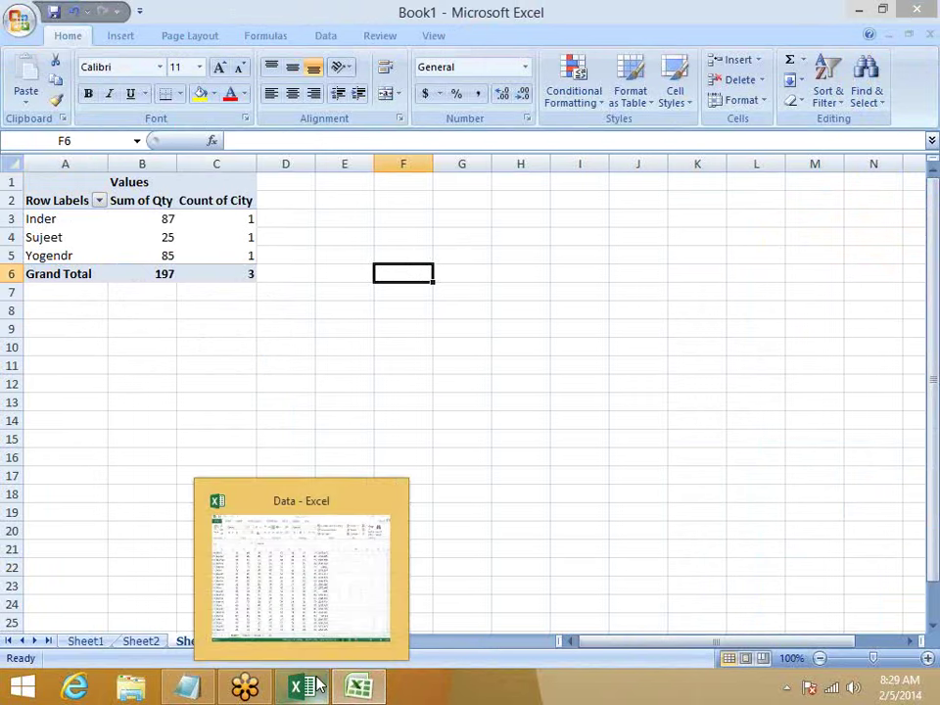
click(565, 343)
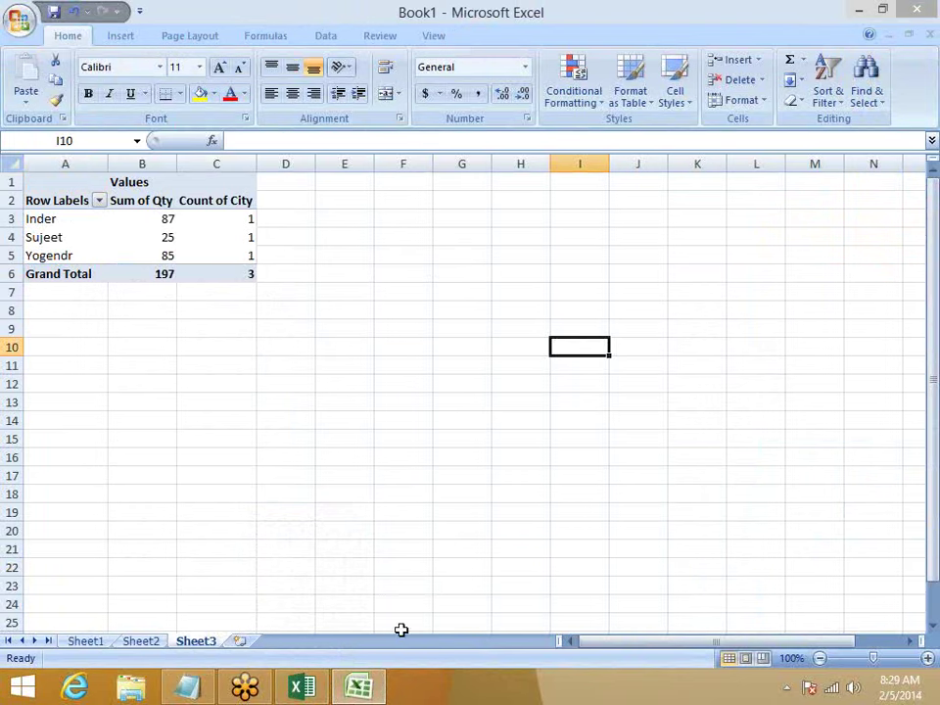
click(309, 688)
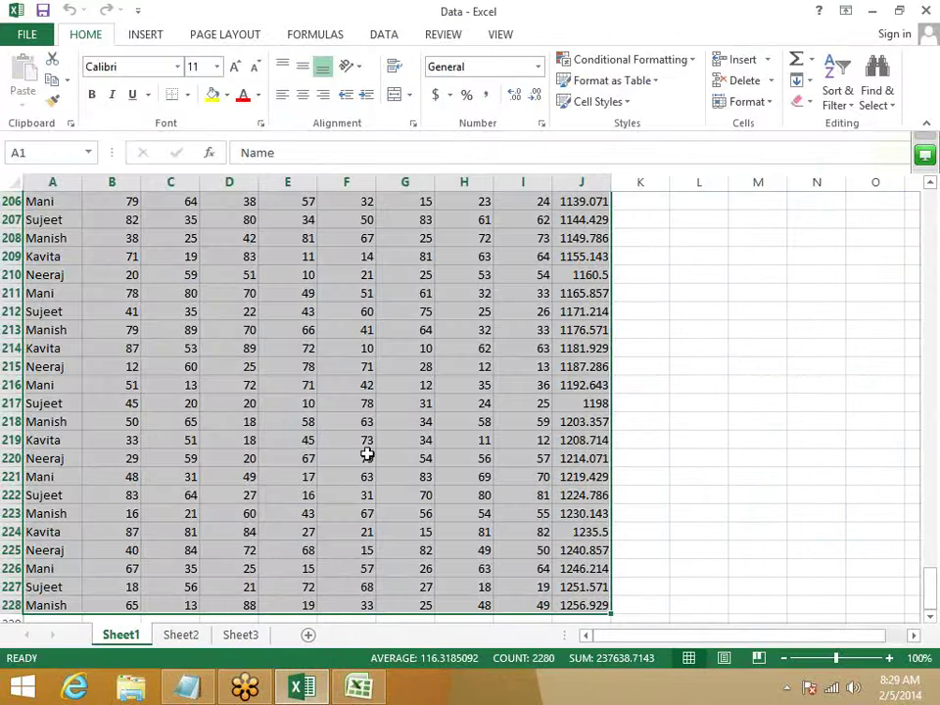
click(388, 402)
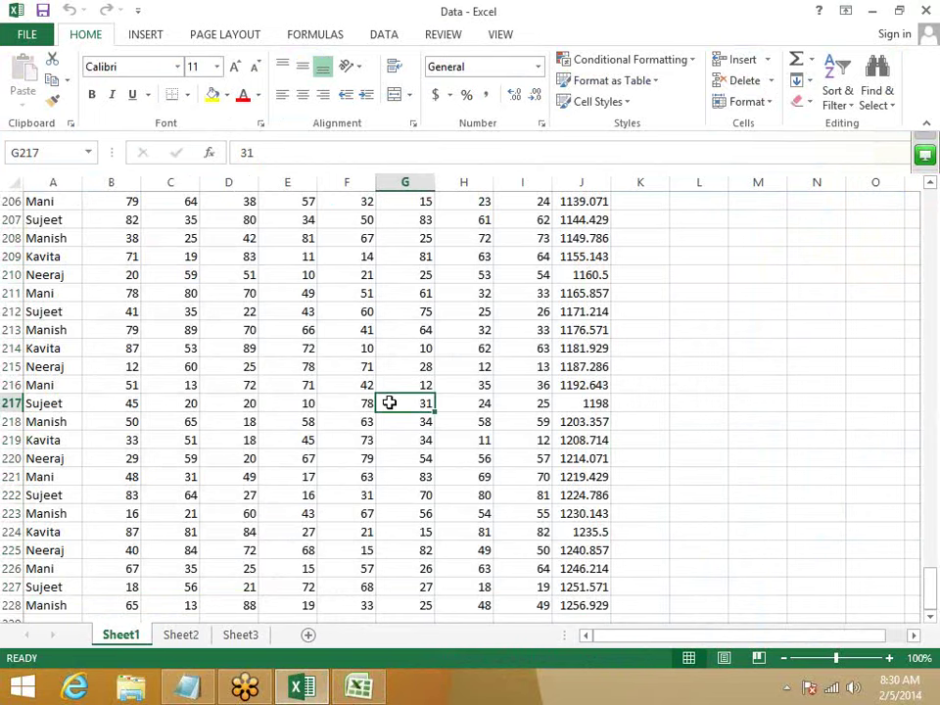
click(927, 84)
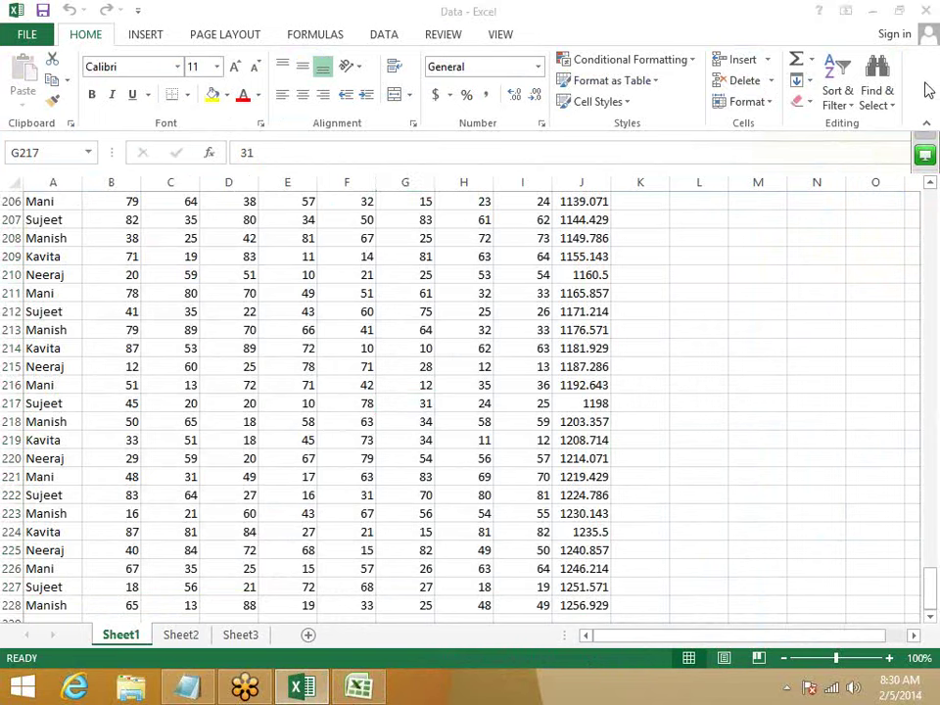